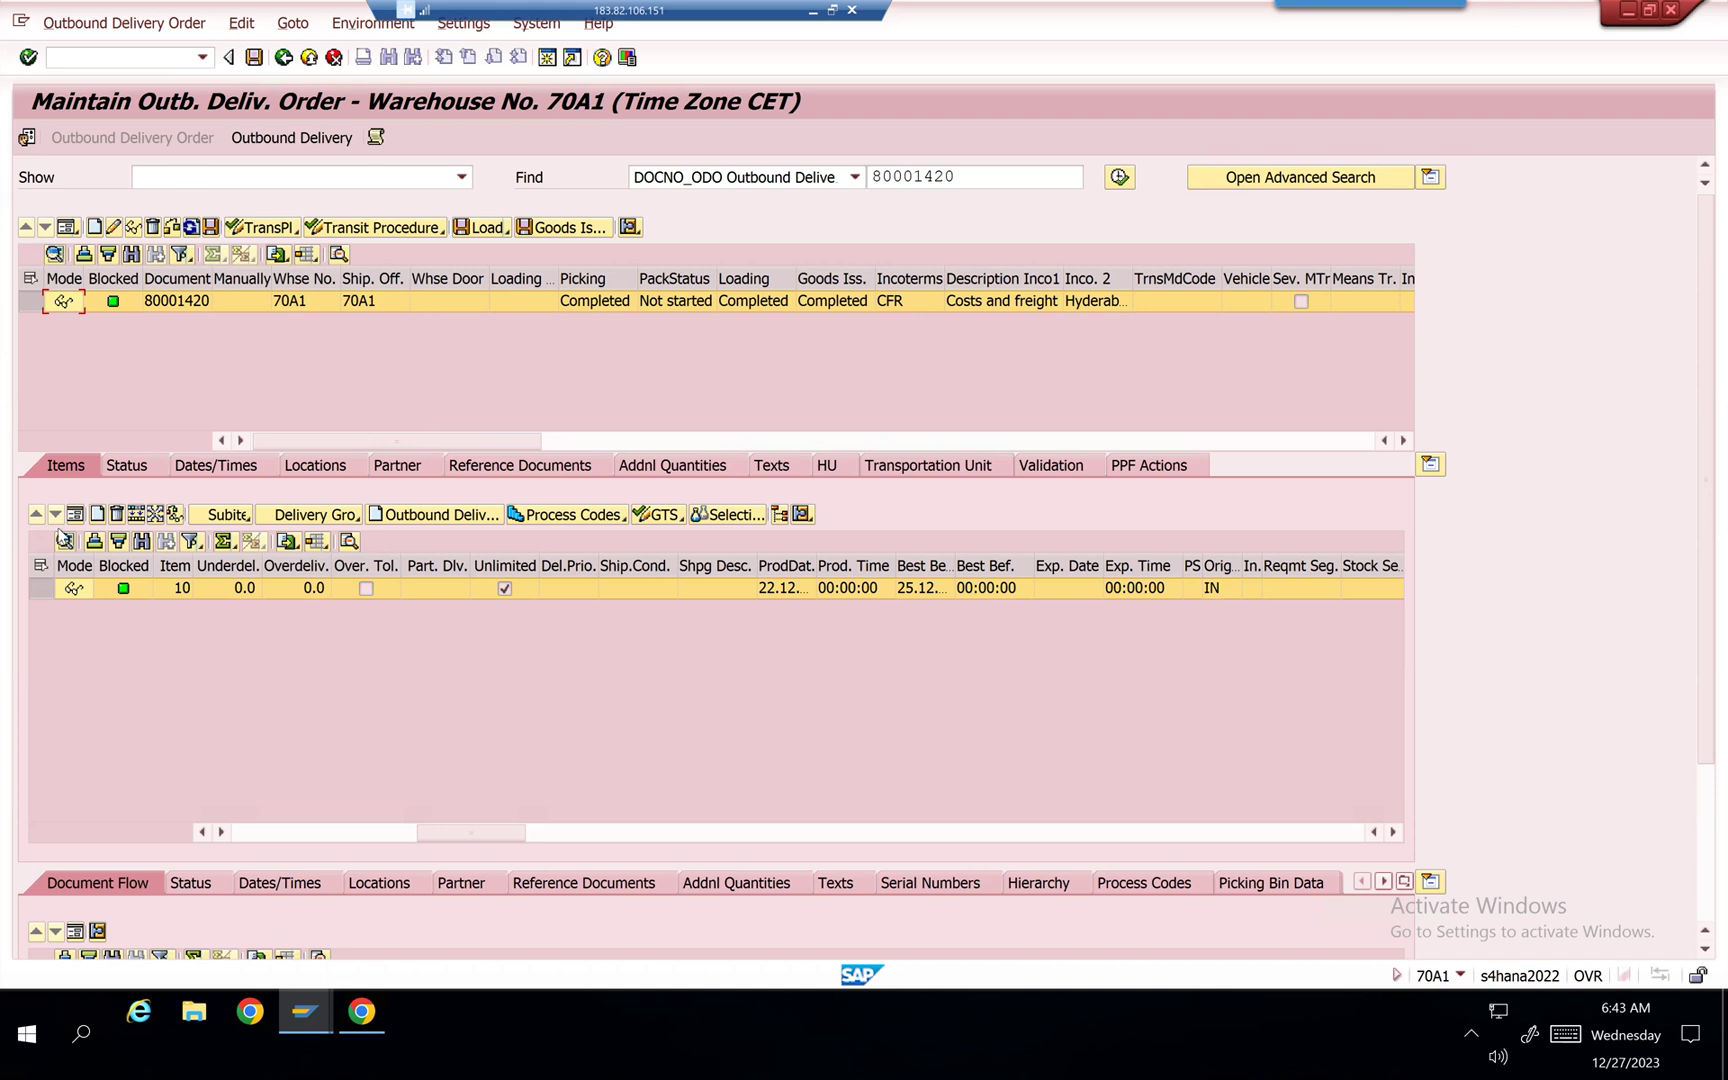
pyautogui.click(76, 516)
pyautogui.click(76, 516)
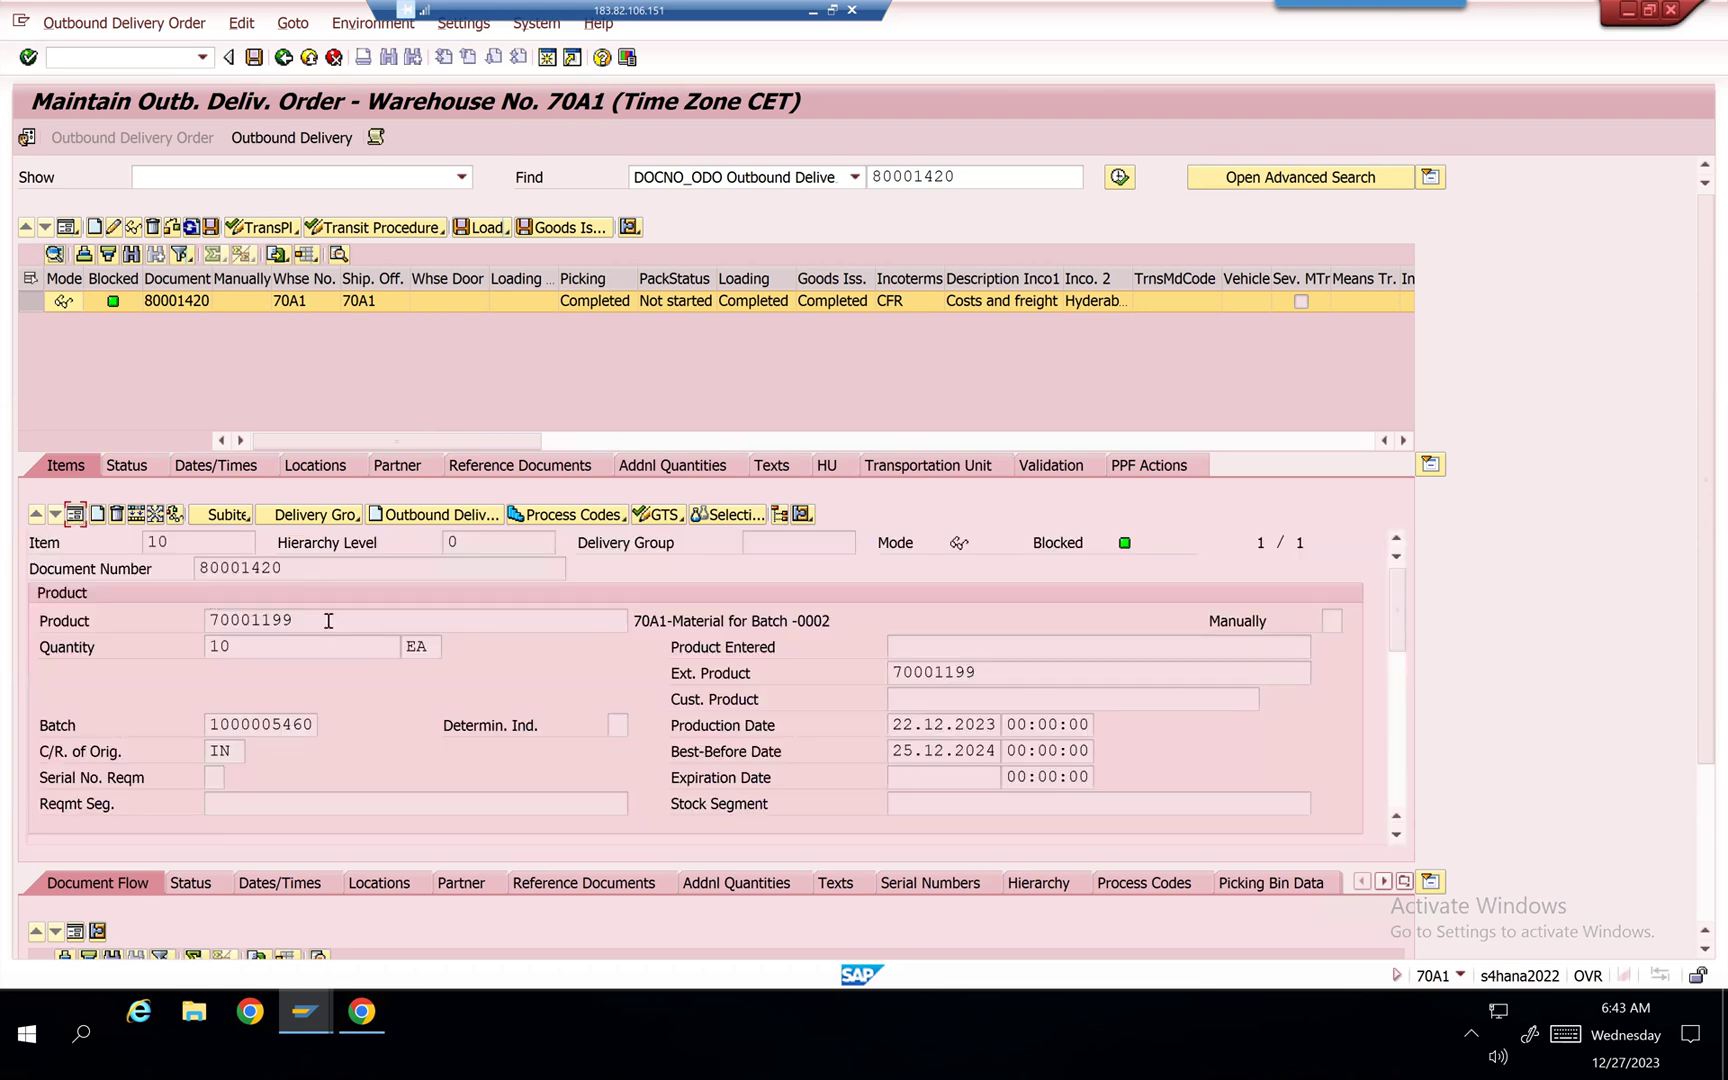
pyautogui.doubleClick(215, 626)
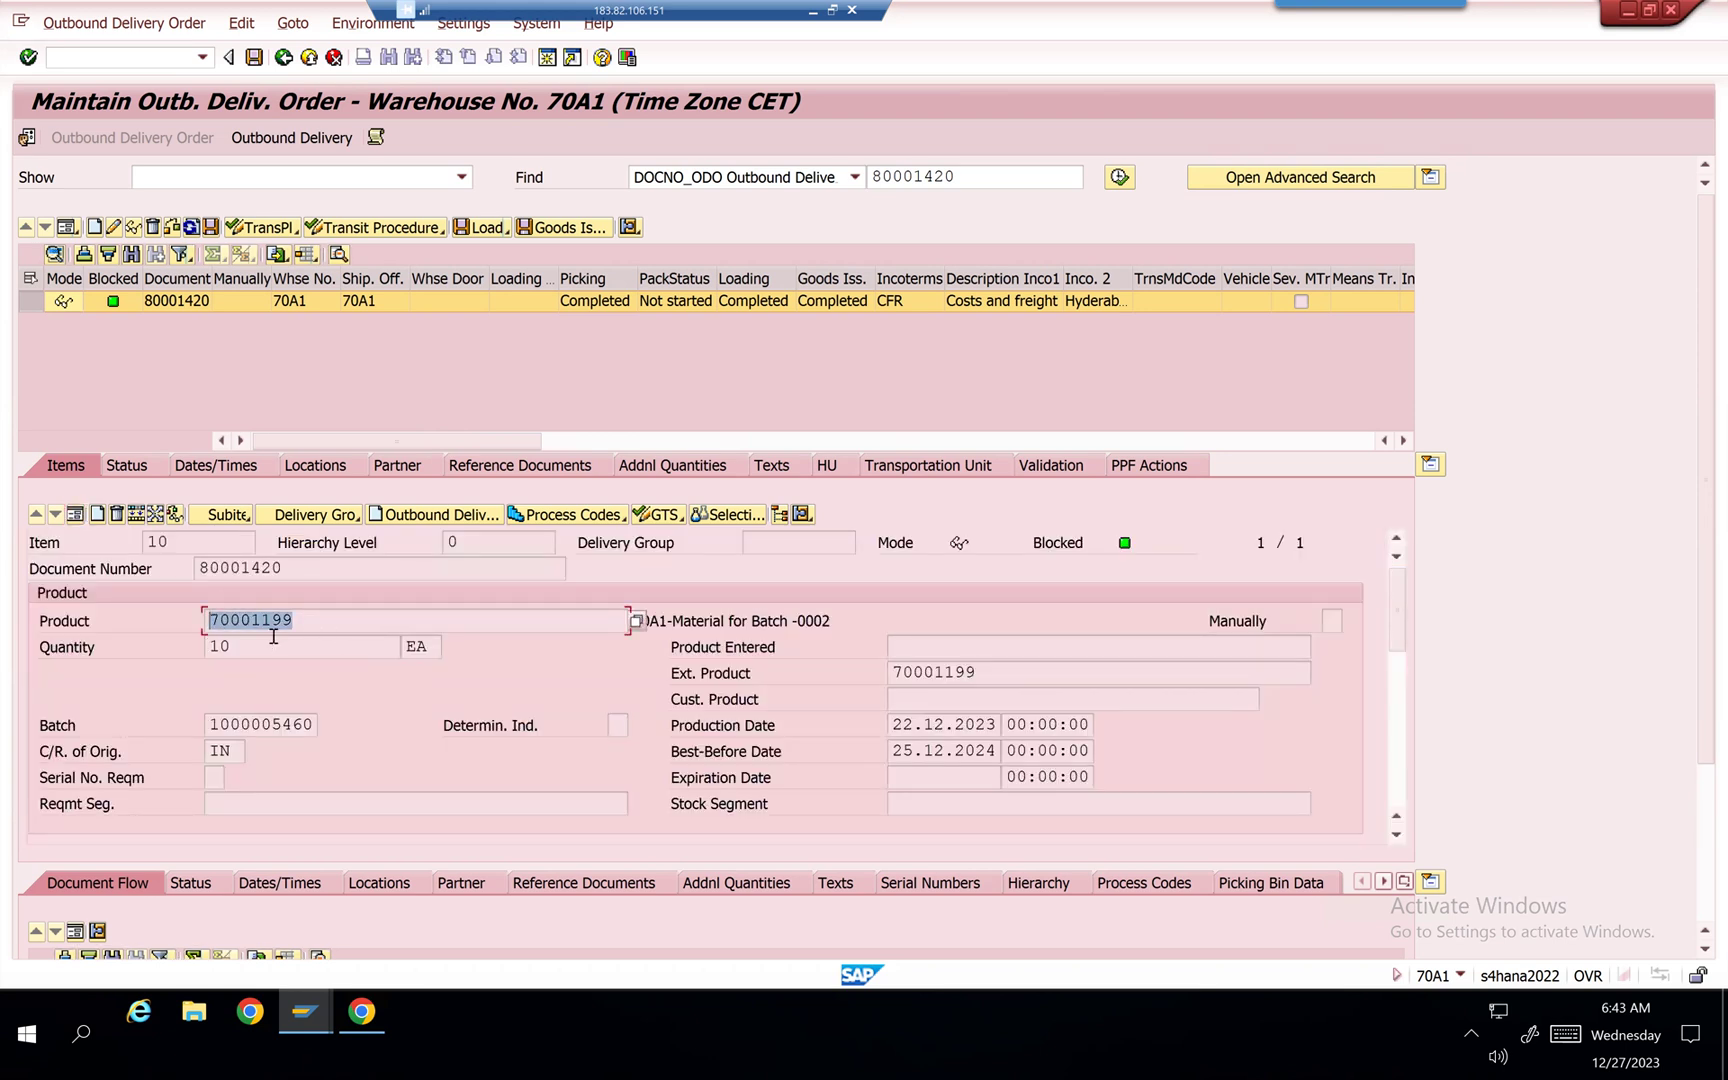
pyautogui.hotkey('ctrl', 'c')
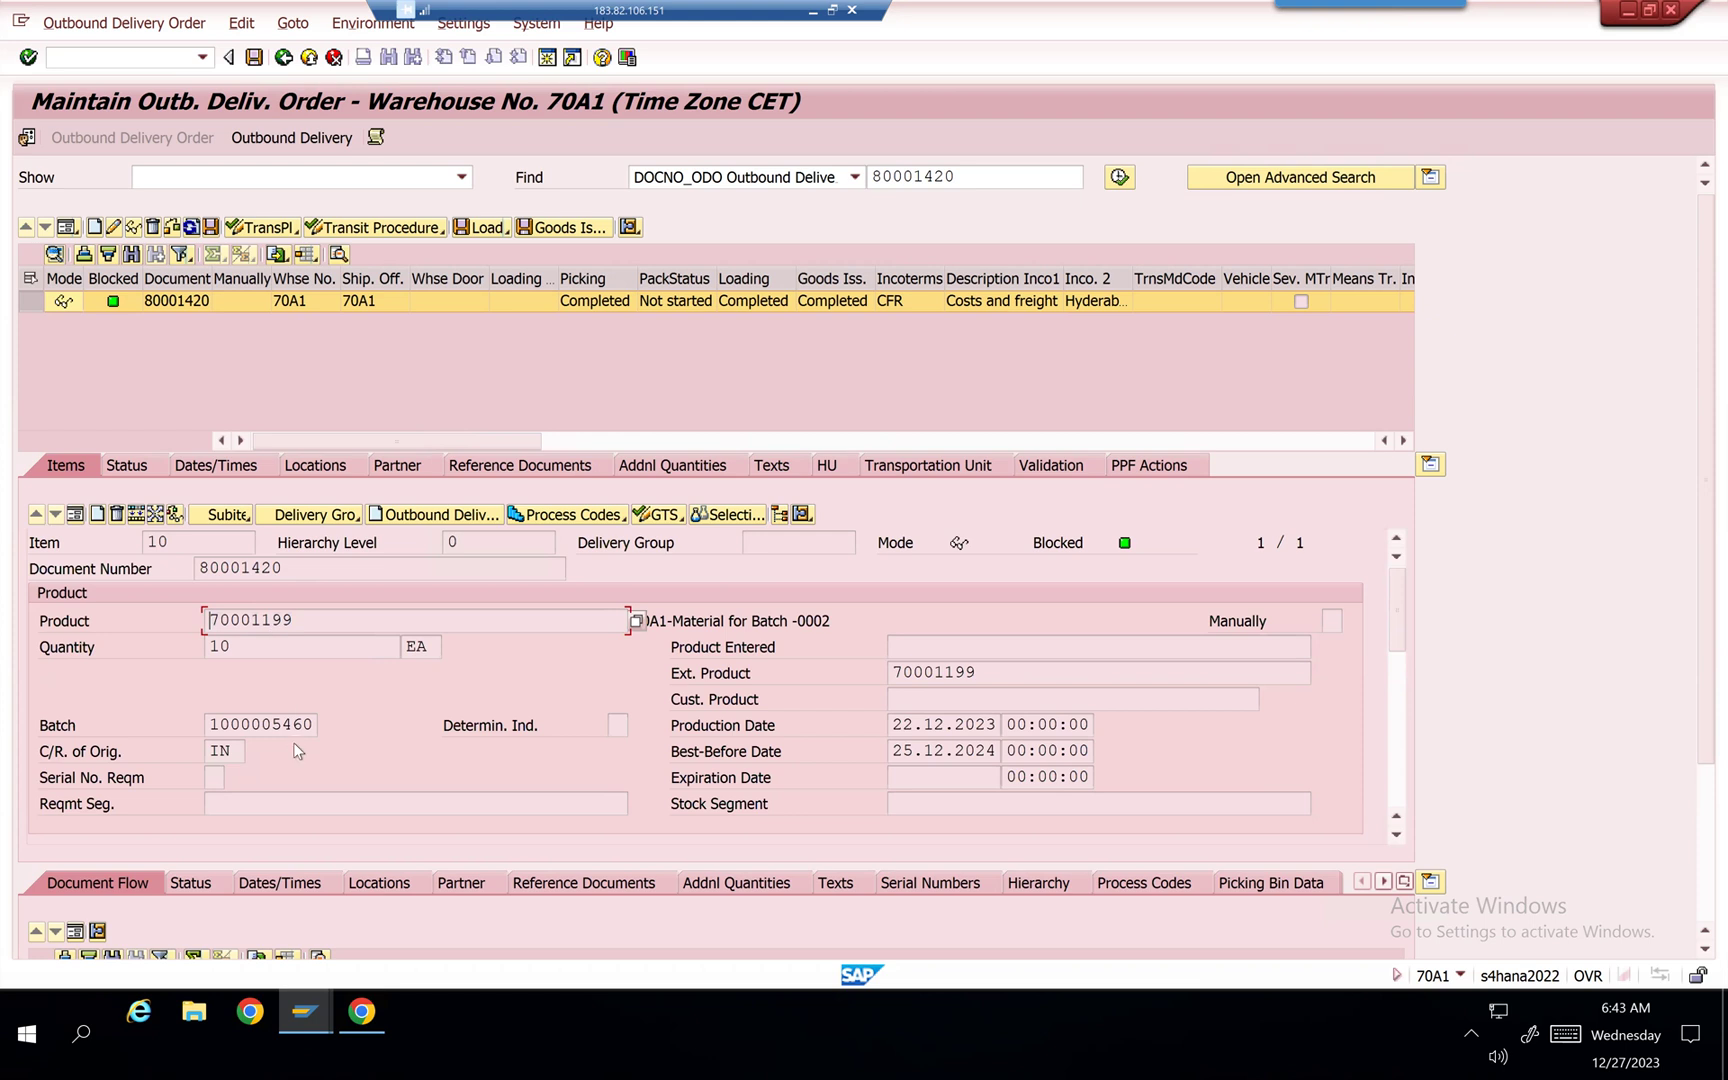
# Step: Run MMBE for 70001199 without the ROD1 storage location limit; confirm 20 EA, 10 per batch
pyautogui.click(88, 54)
pyautogui.write('/nmmbe')
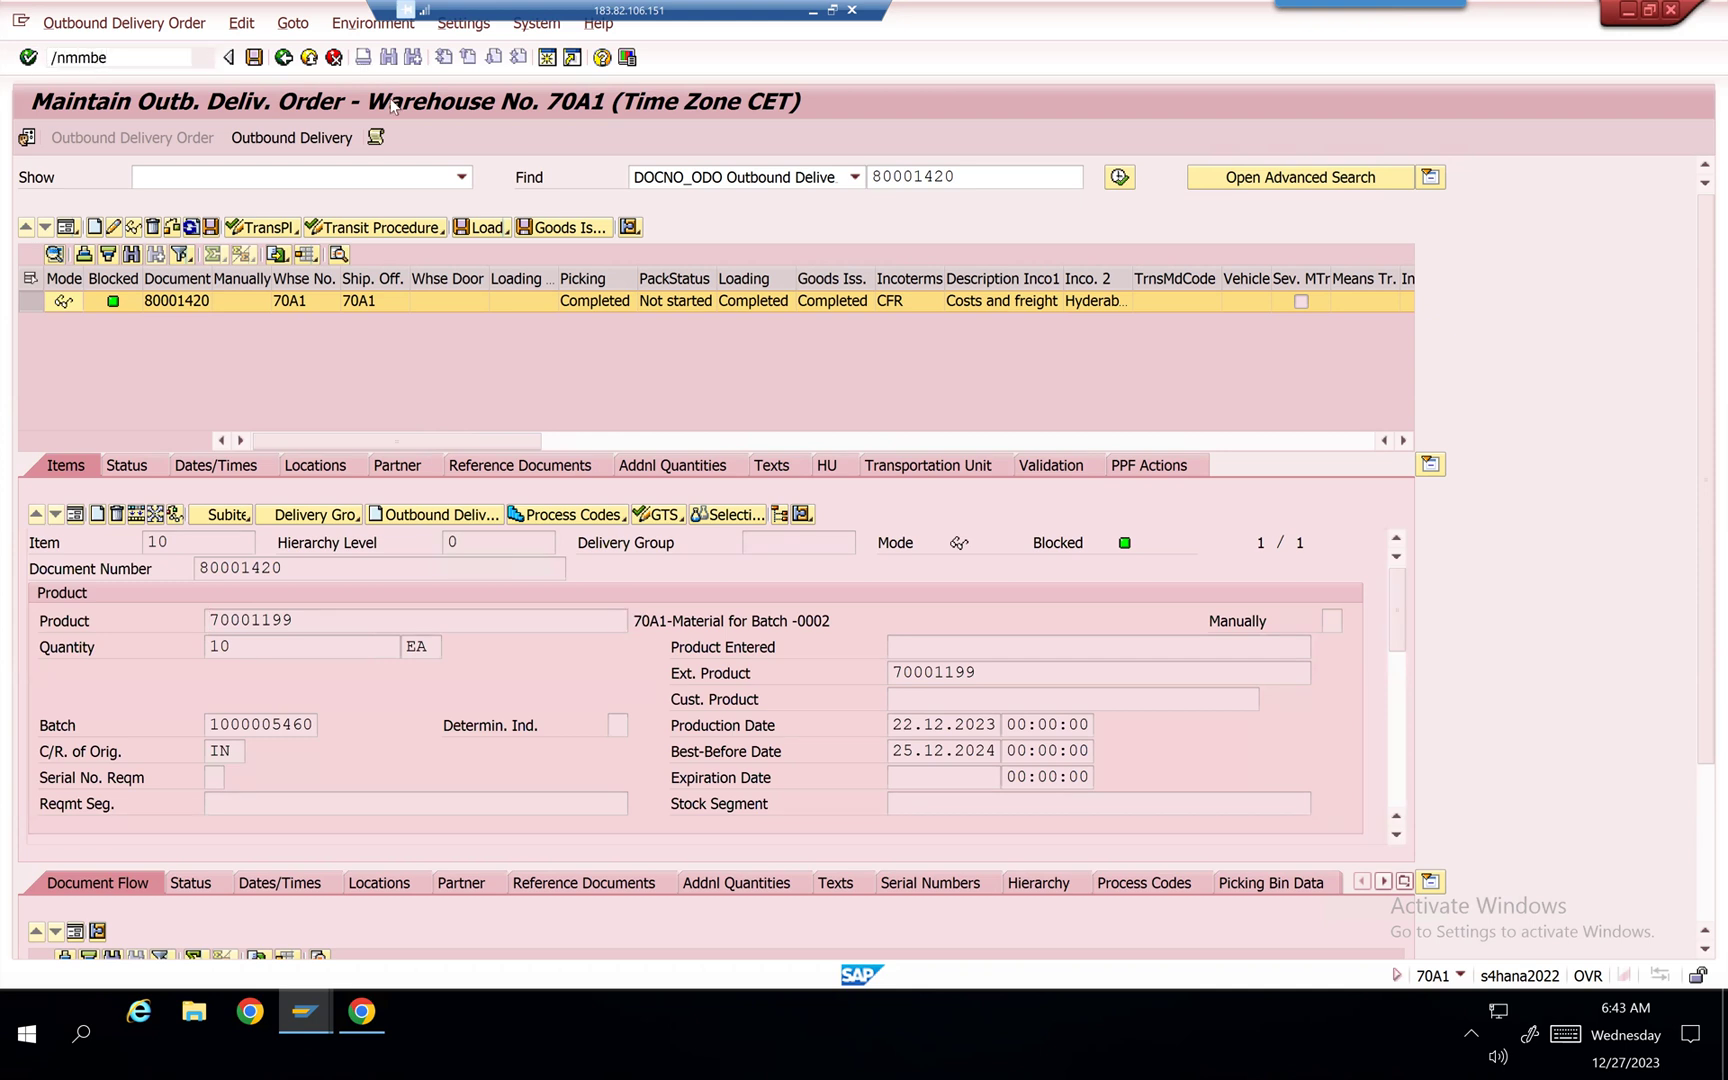
pyautogui.press('Return')
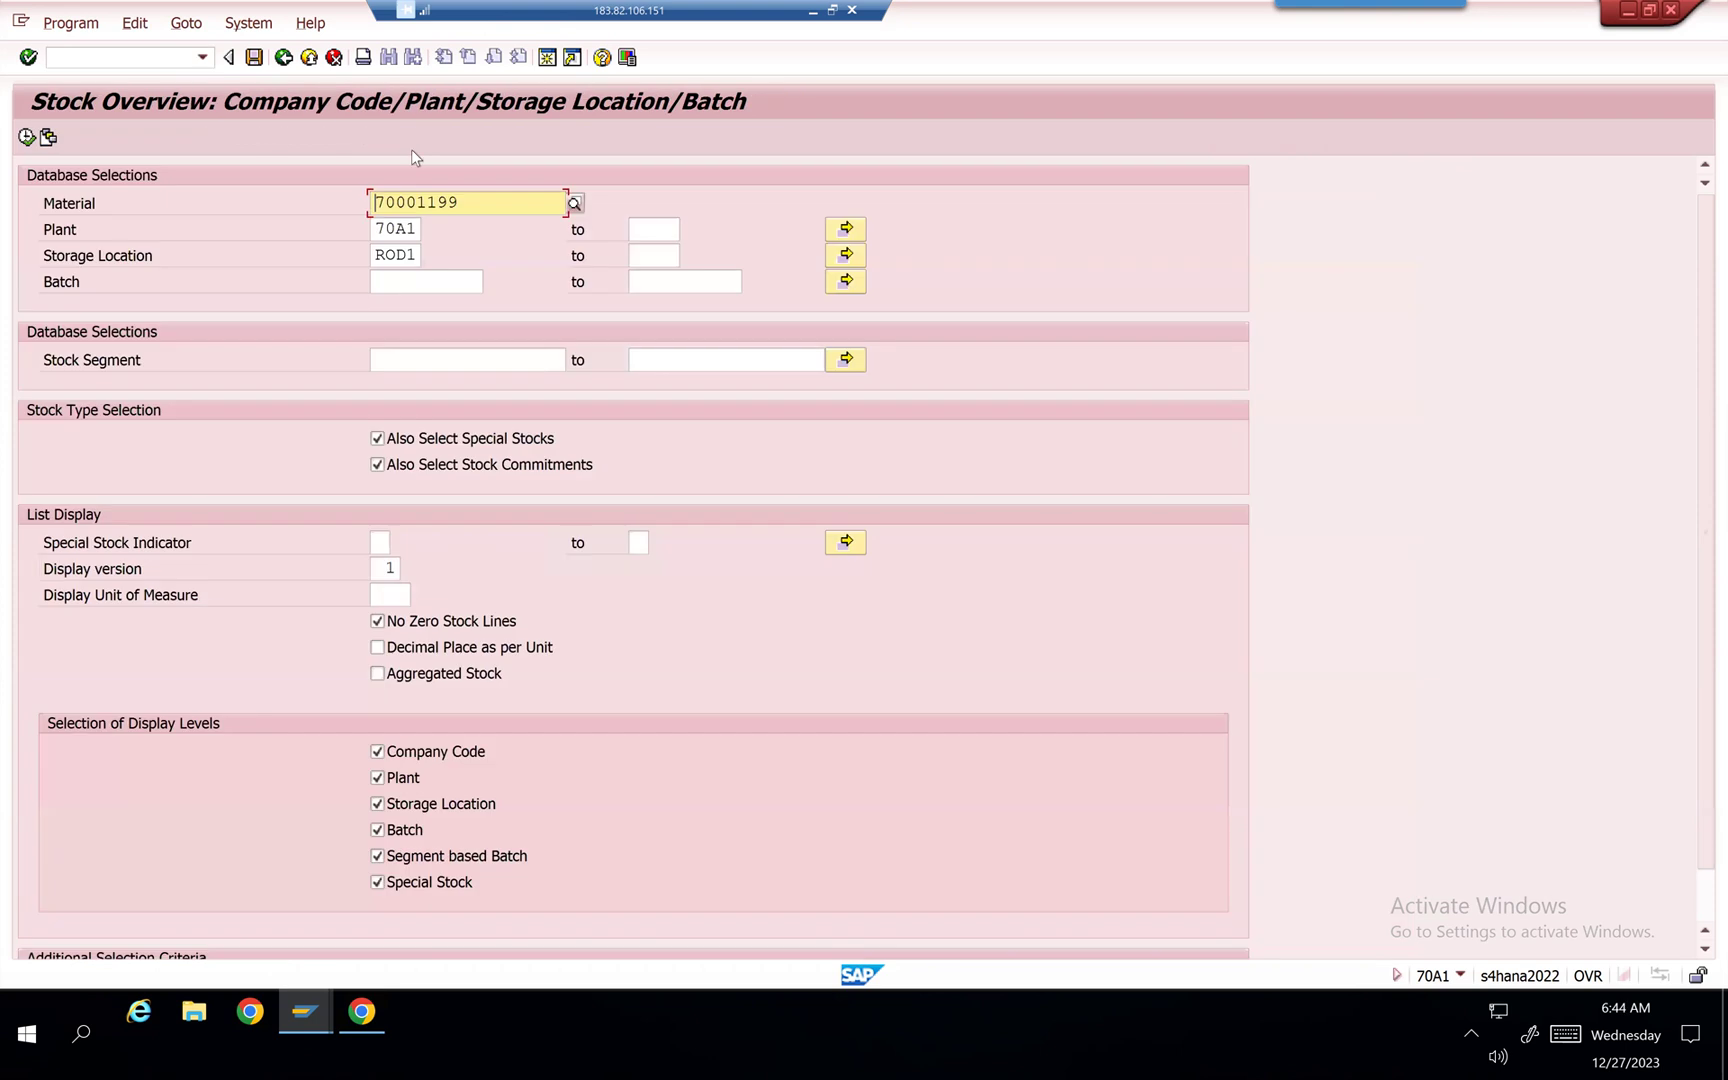
pyautogui.click(376, 257)
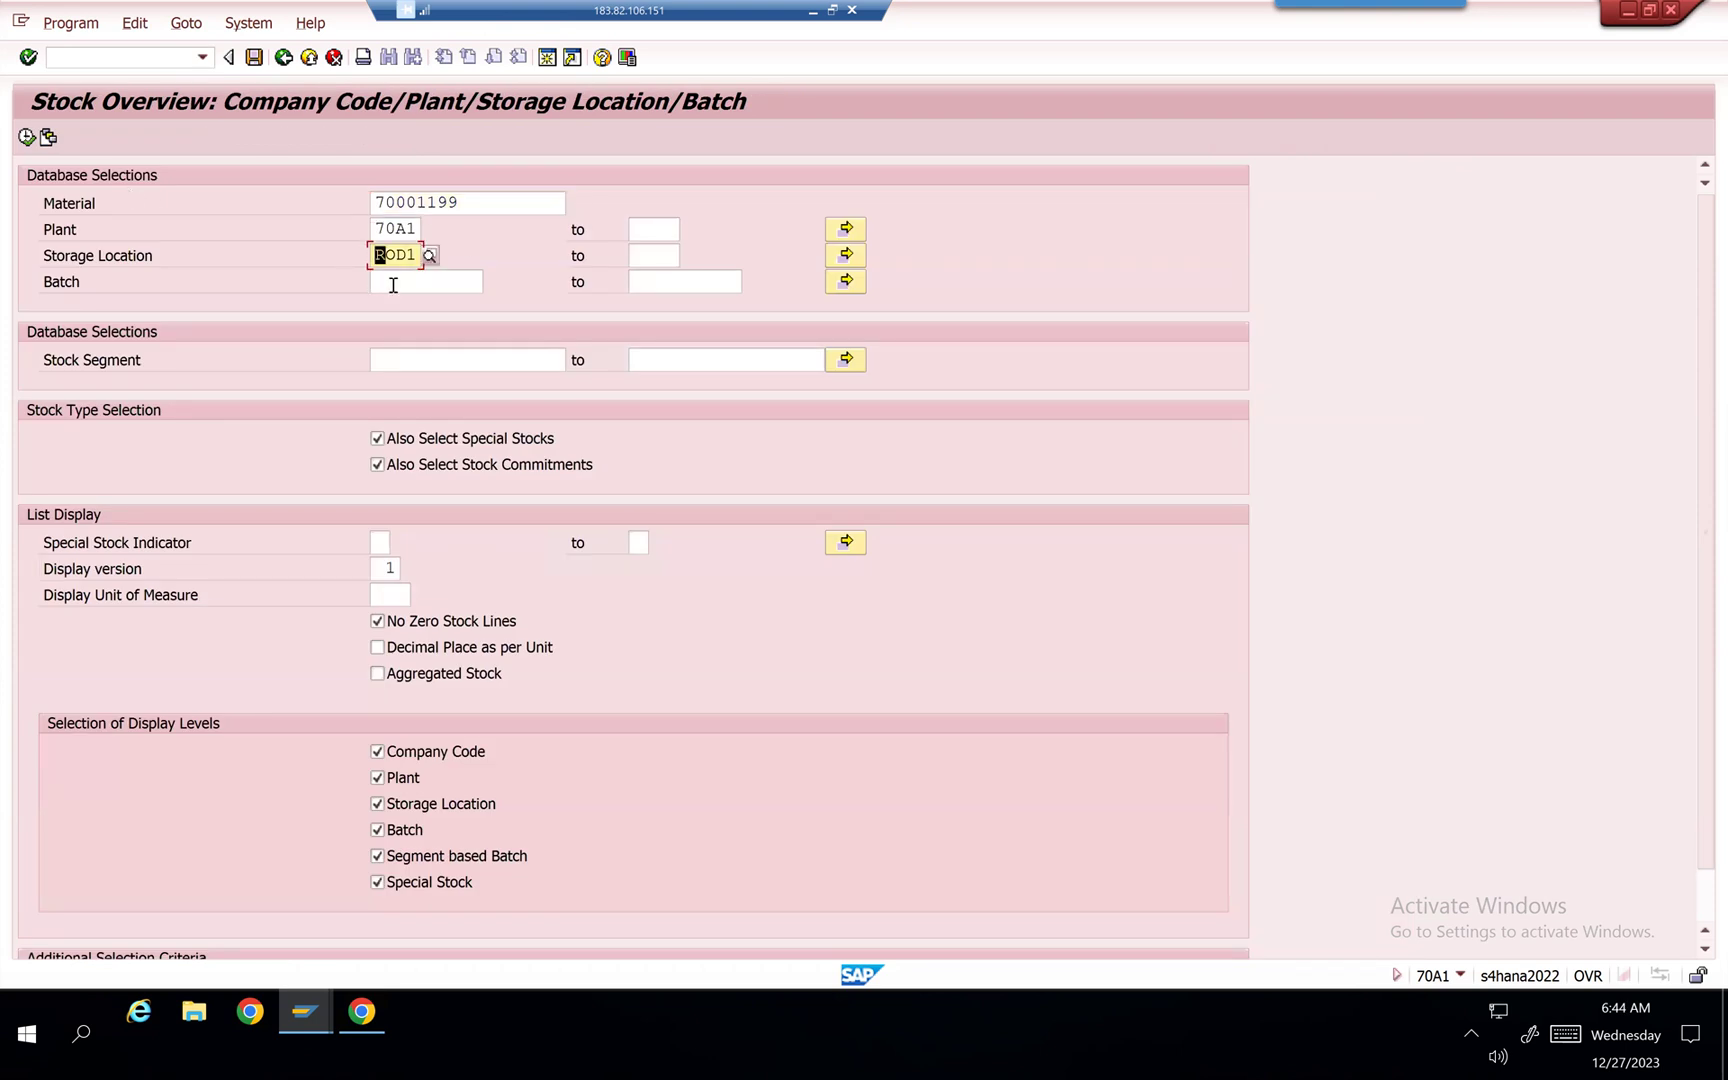
pyautogui.press('Delete')
pyautogui.press('Delete')
pyautogui.press('Delete')
pyautogui.press('Delete')
pyautogui.click(27, 138)
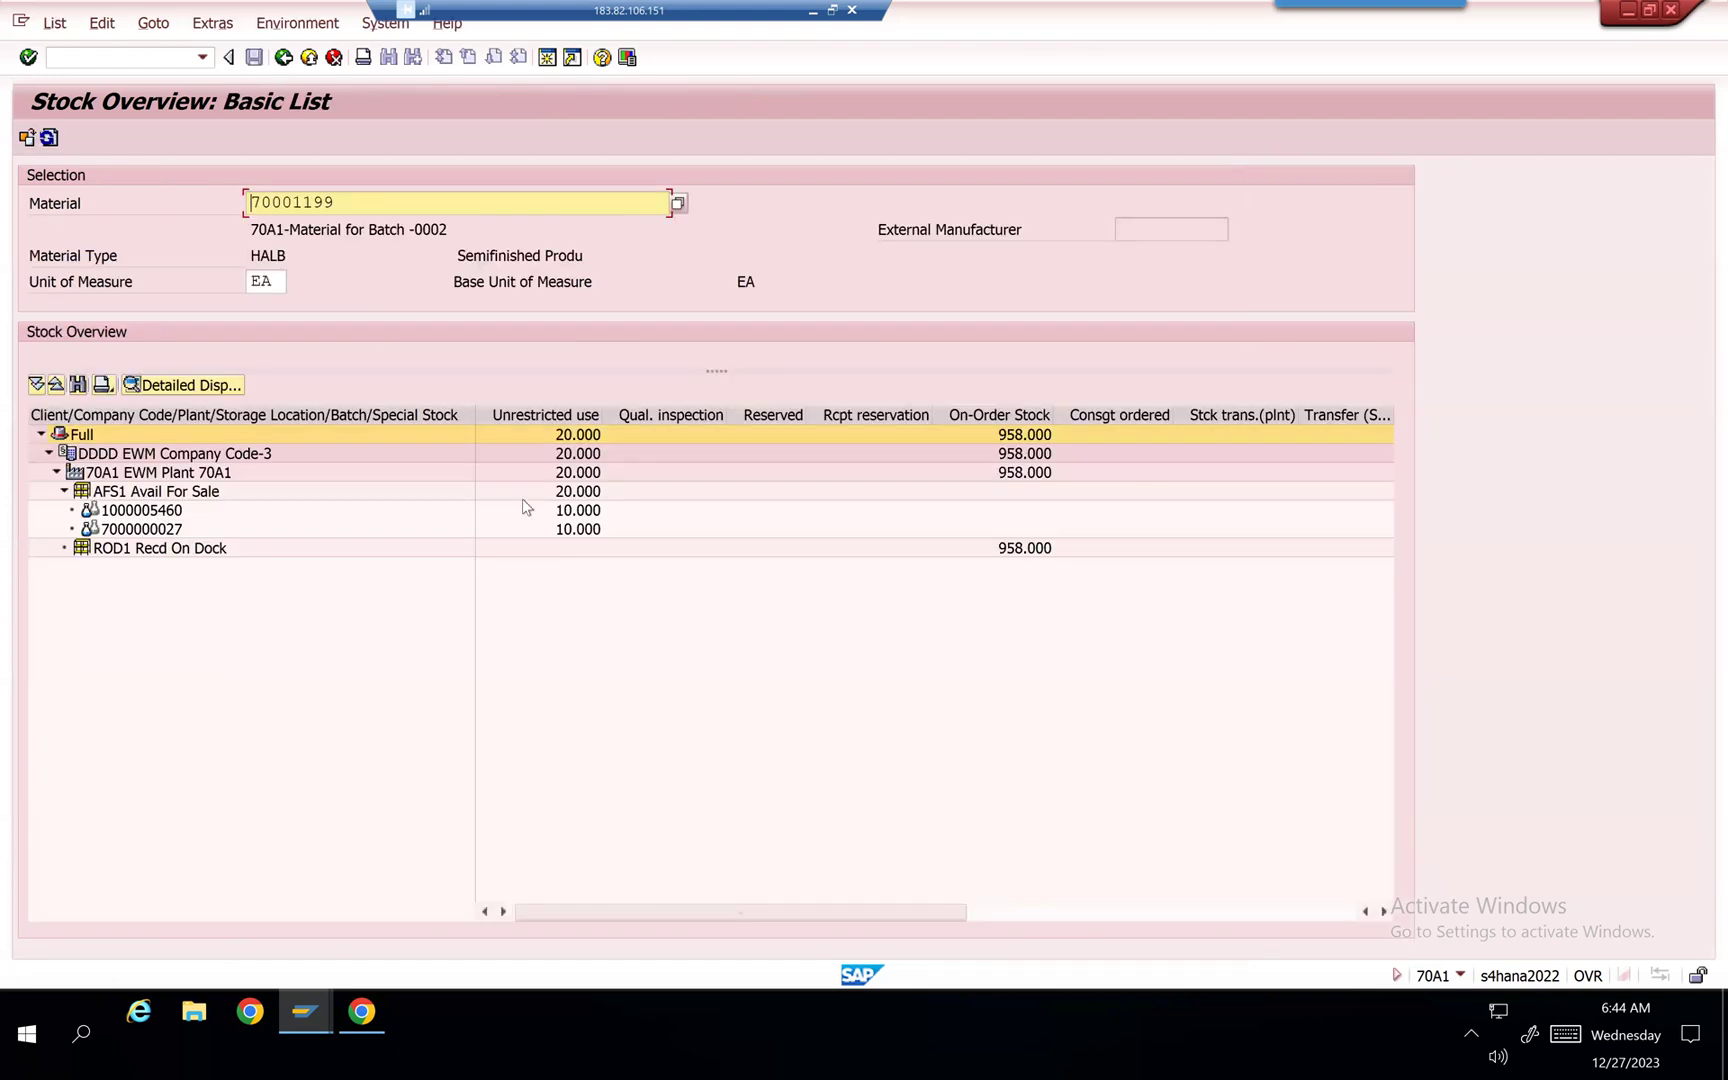
pyautogui.click(587, 533)
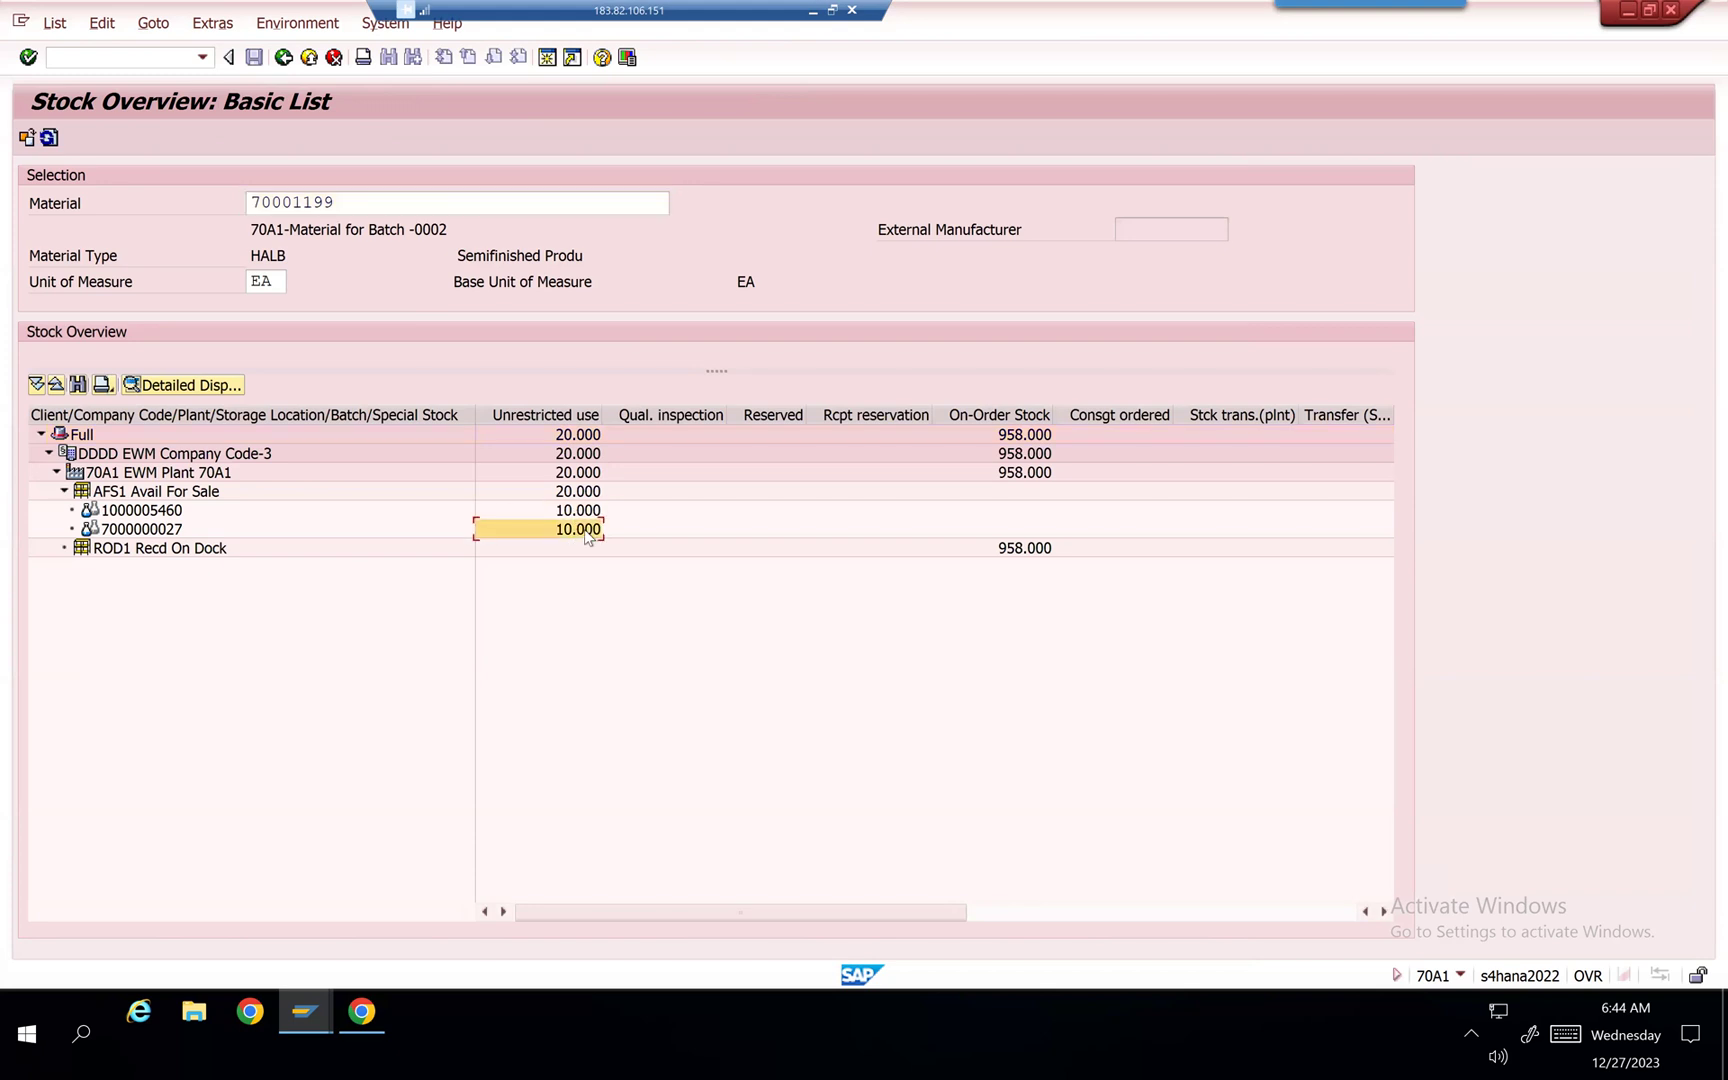
pyautogui.click(113, 59)
pyautogui.write('/n/scwm/mon')
# Step: Open the SAP warehouse monitor for warehouse 70A1
pyautogui.press('Return')
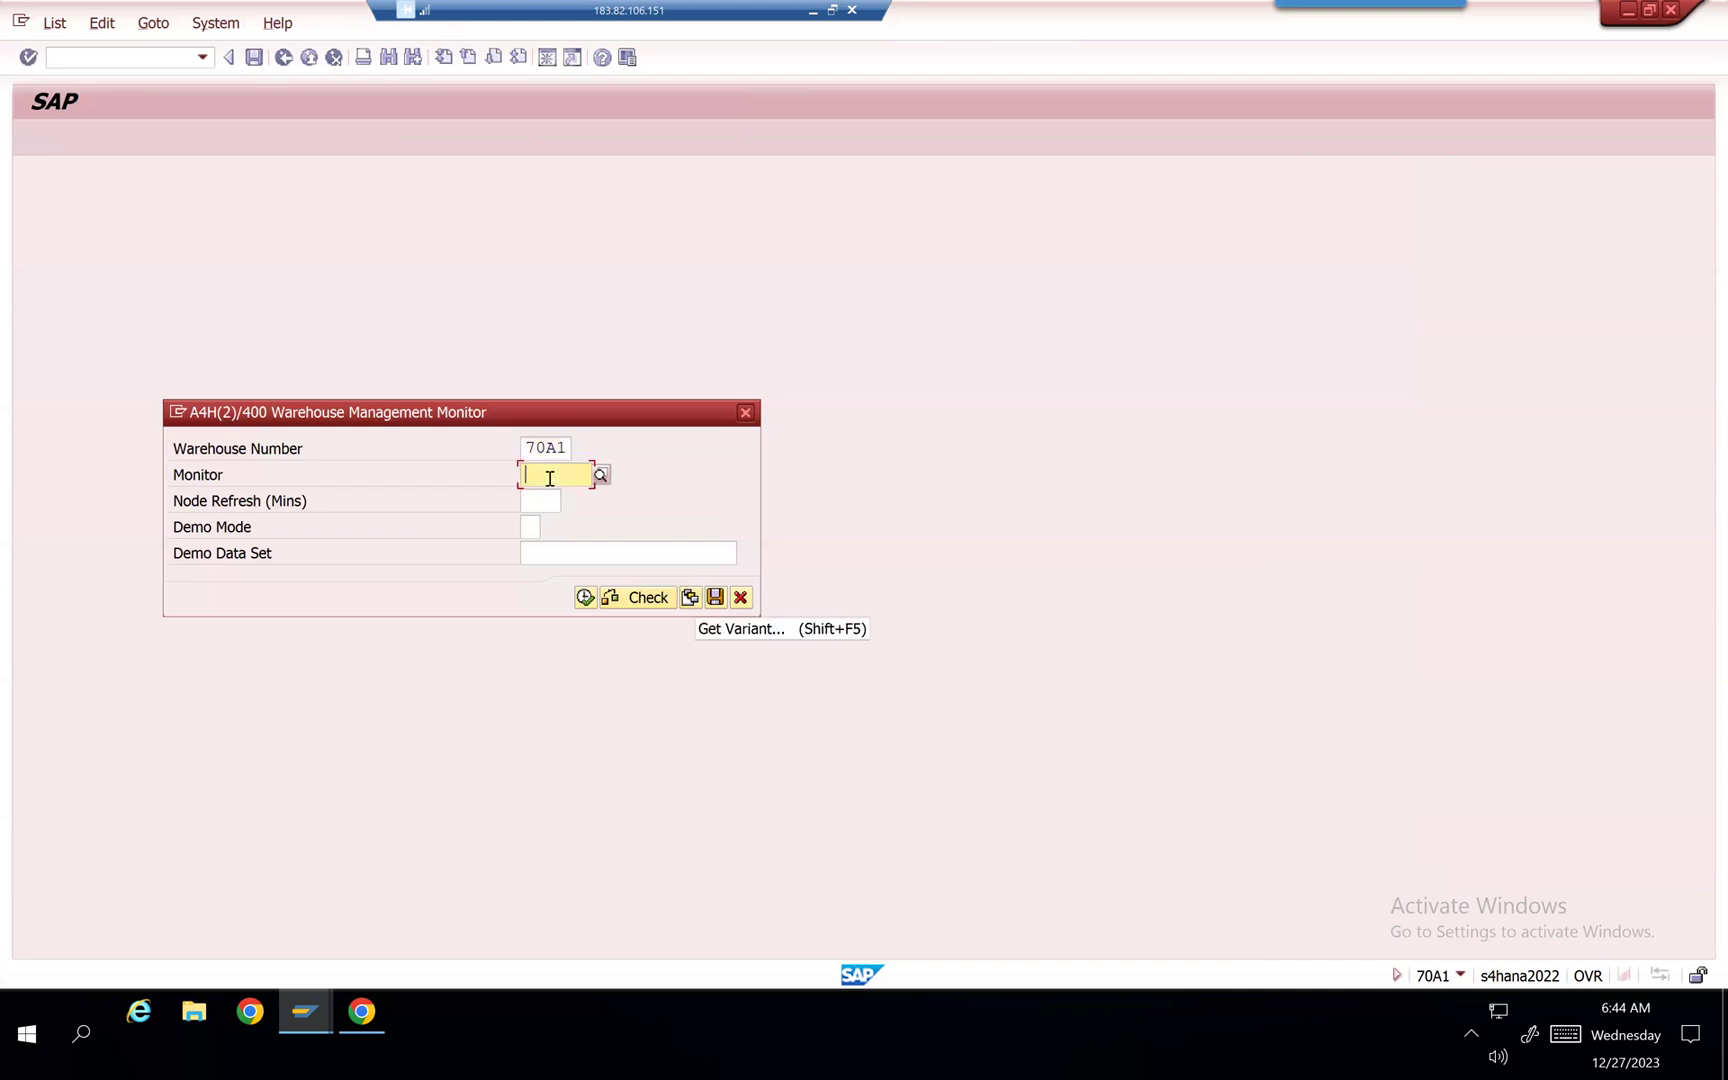
pyautogui.click(549, 478)
pyautogui.click(543, 495)
pyautogui.click(585, 598)
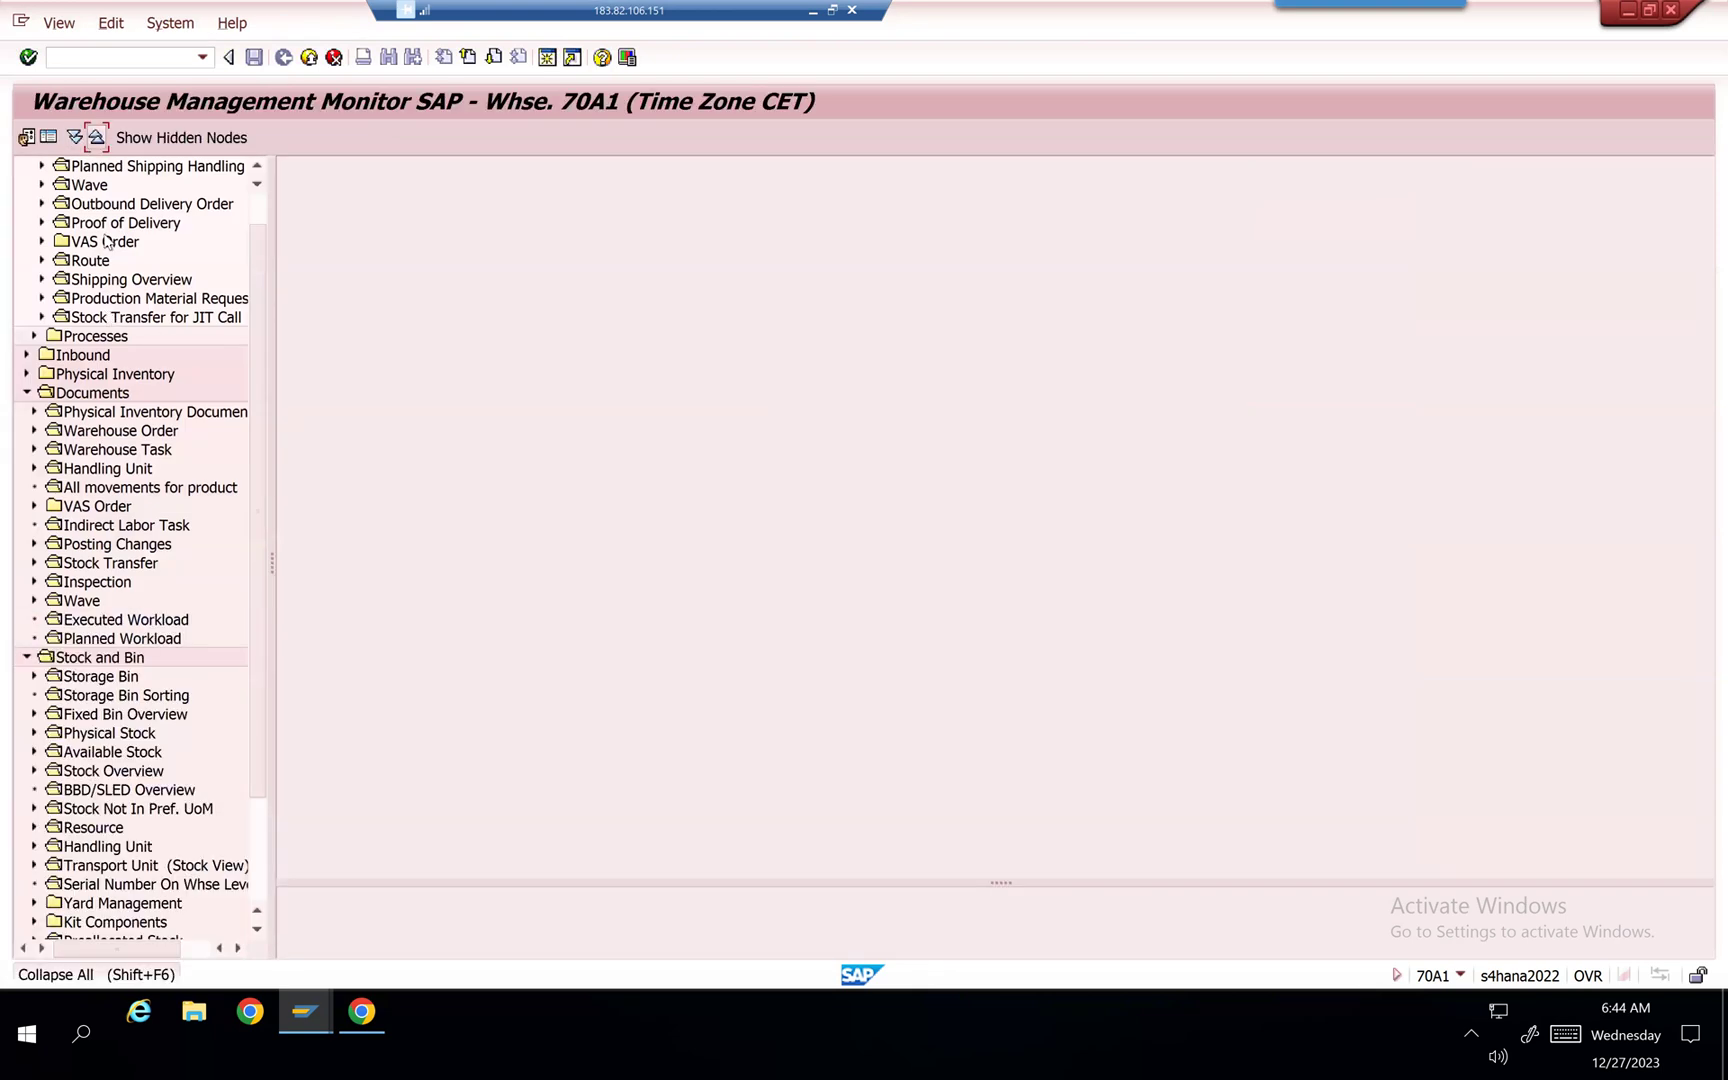
# Step: Query Physical Stock for product 70001199: 10 EA each in two RESR bins
pyautogui.click(96, 139)
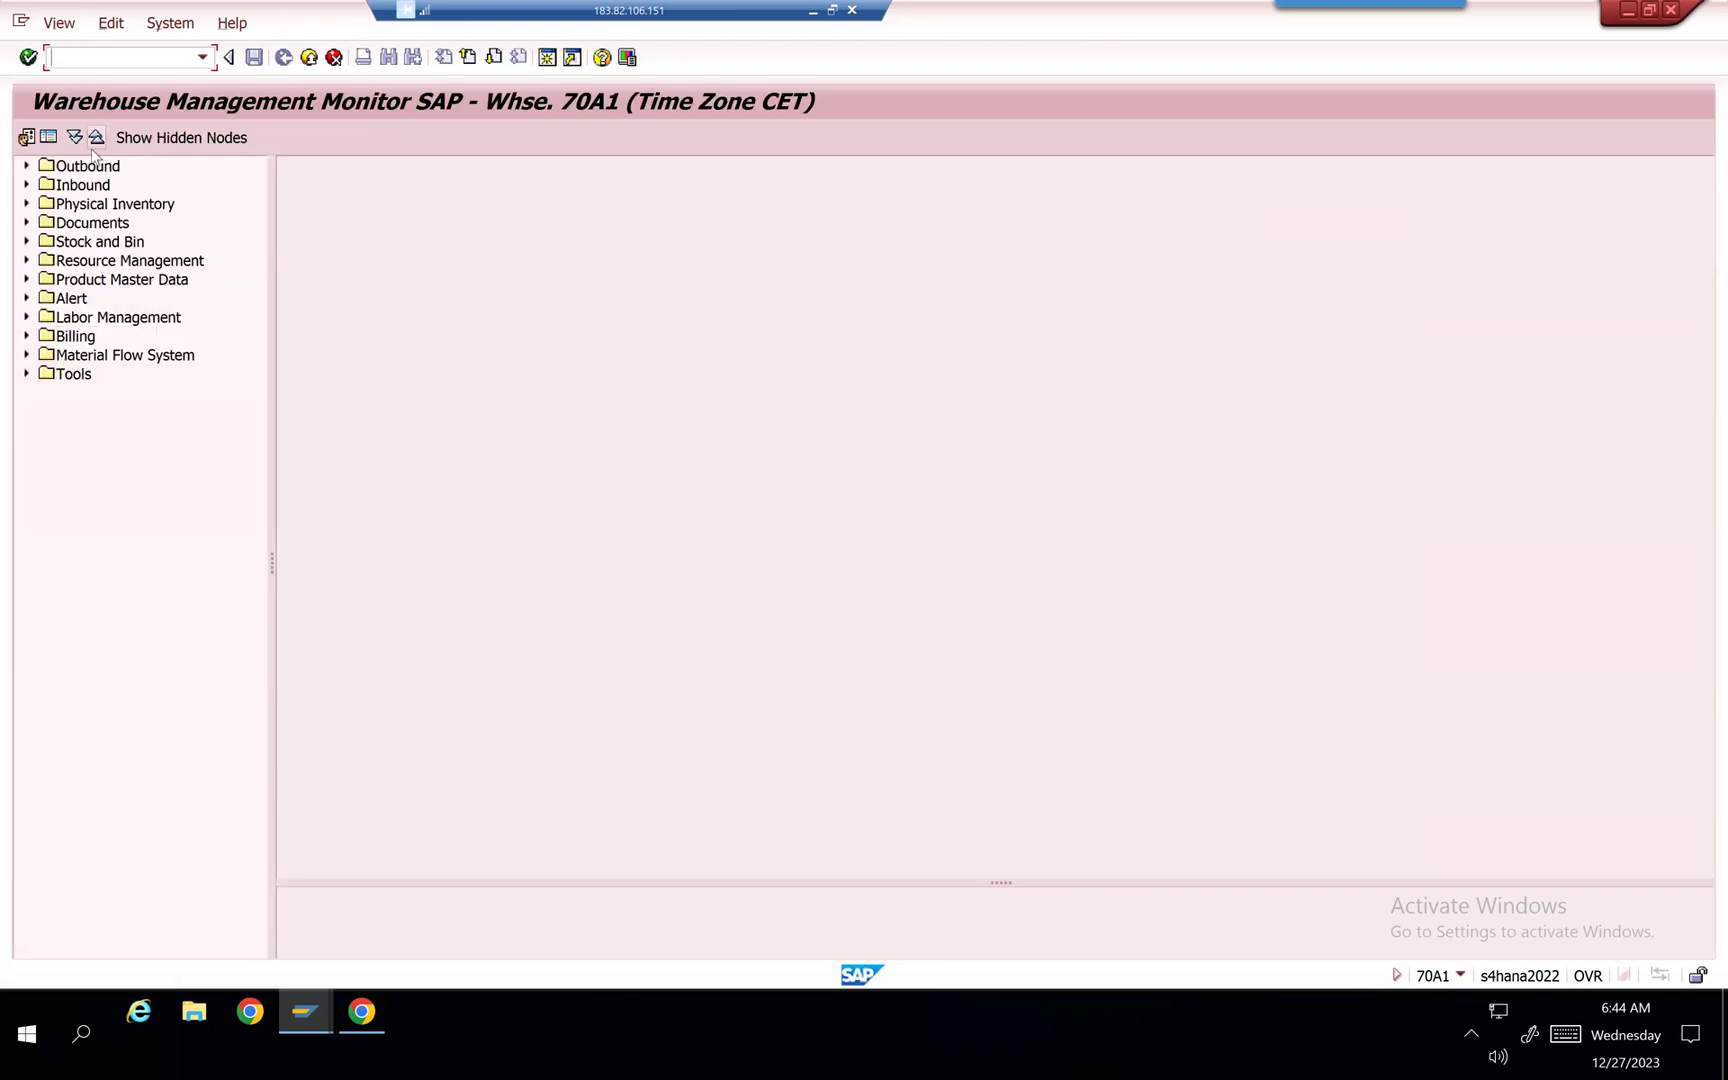
pyautogui.click(27, 242)
pyautogui.doubleClick(100, 318)
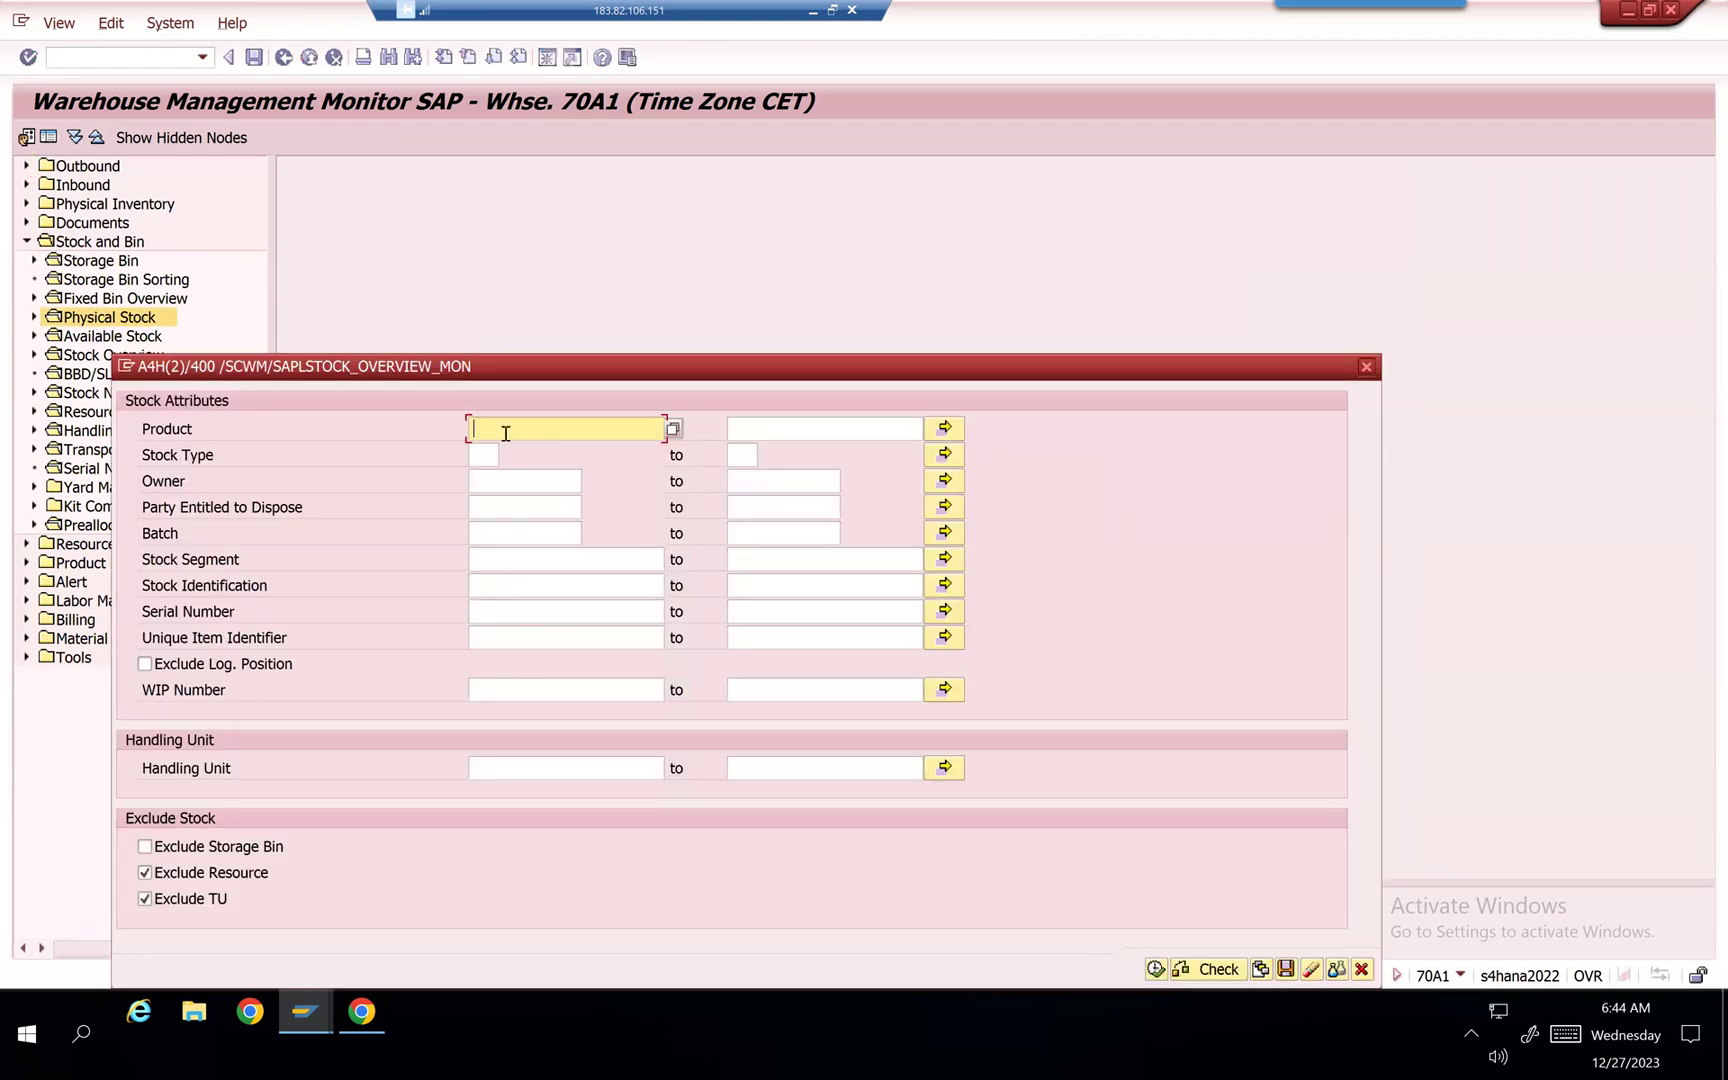
pyautogui.write('70001199')
pyautogui.click(1155, 969)
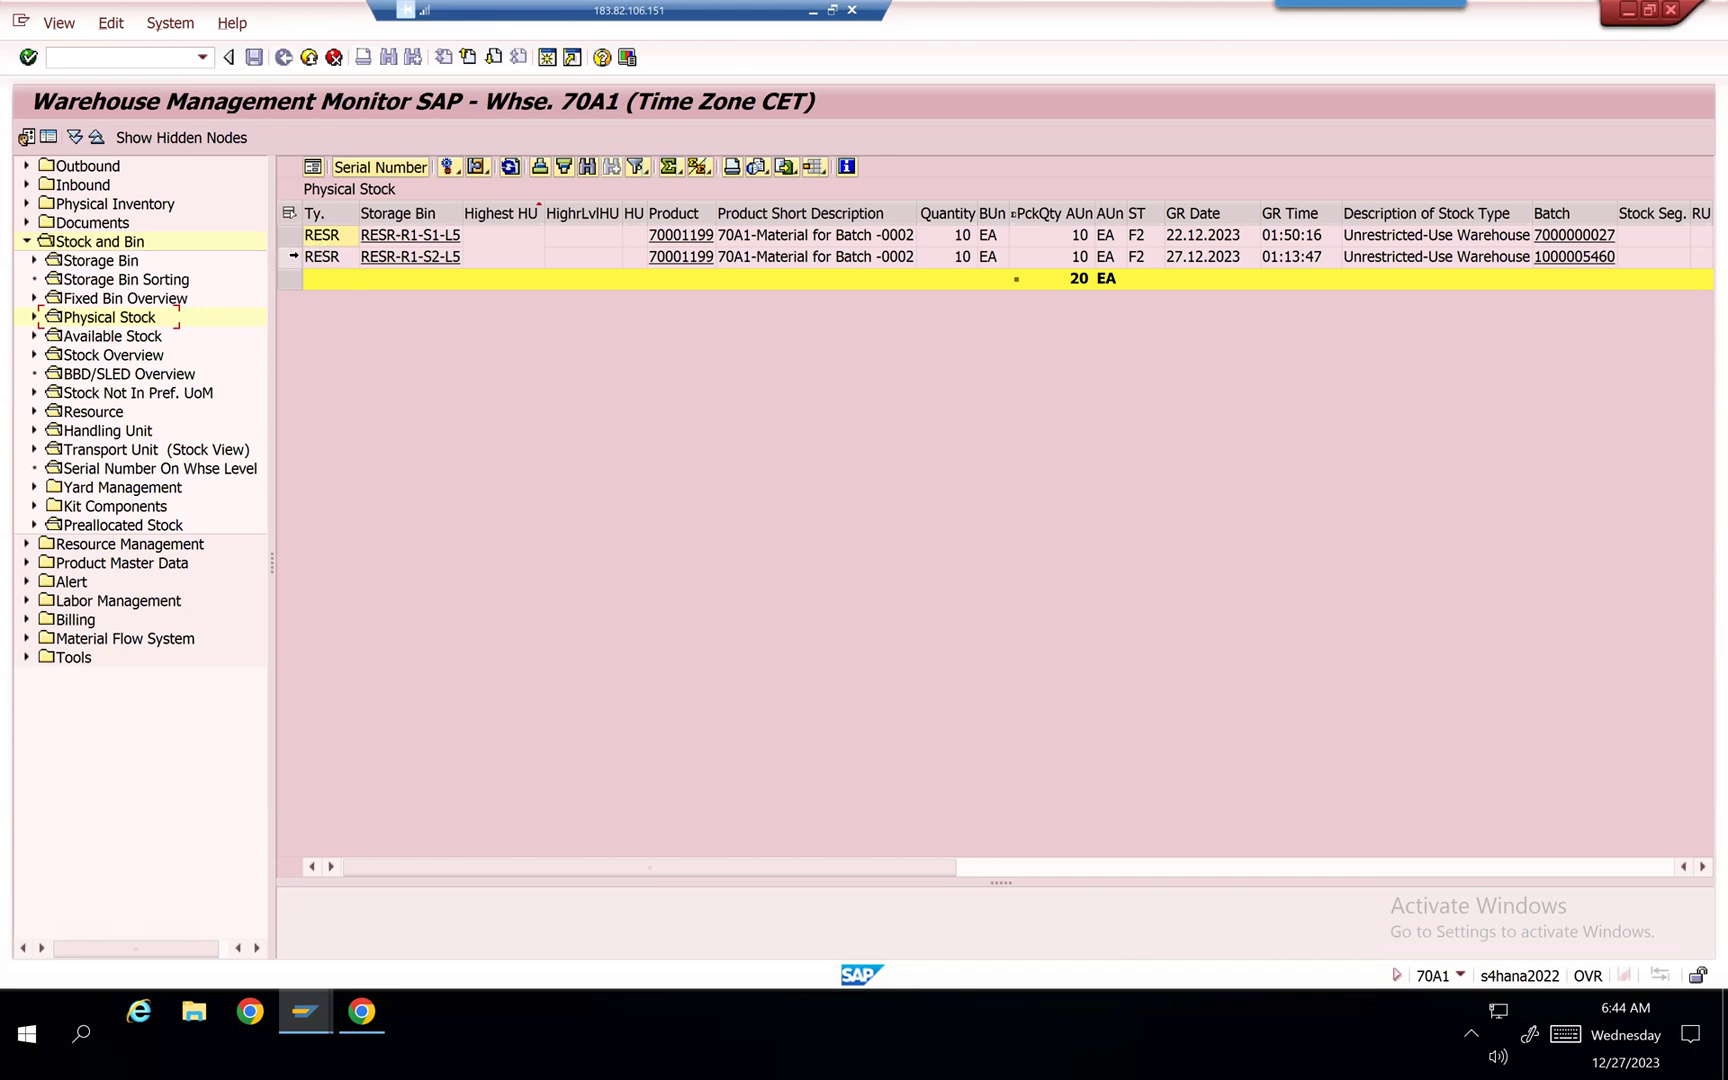
pyautogui.click(291, 257)
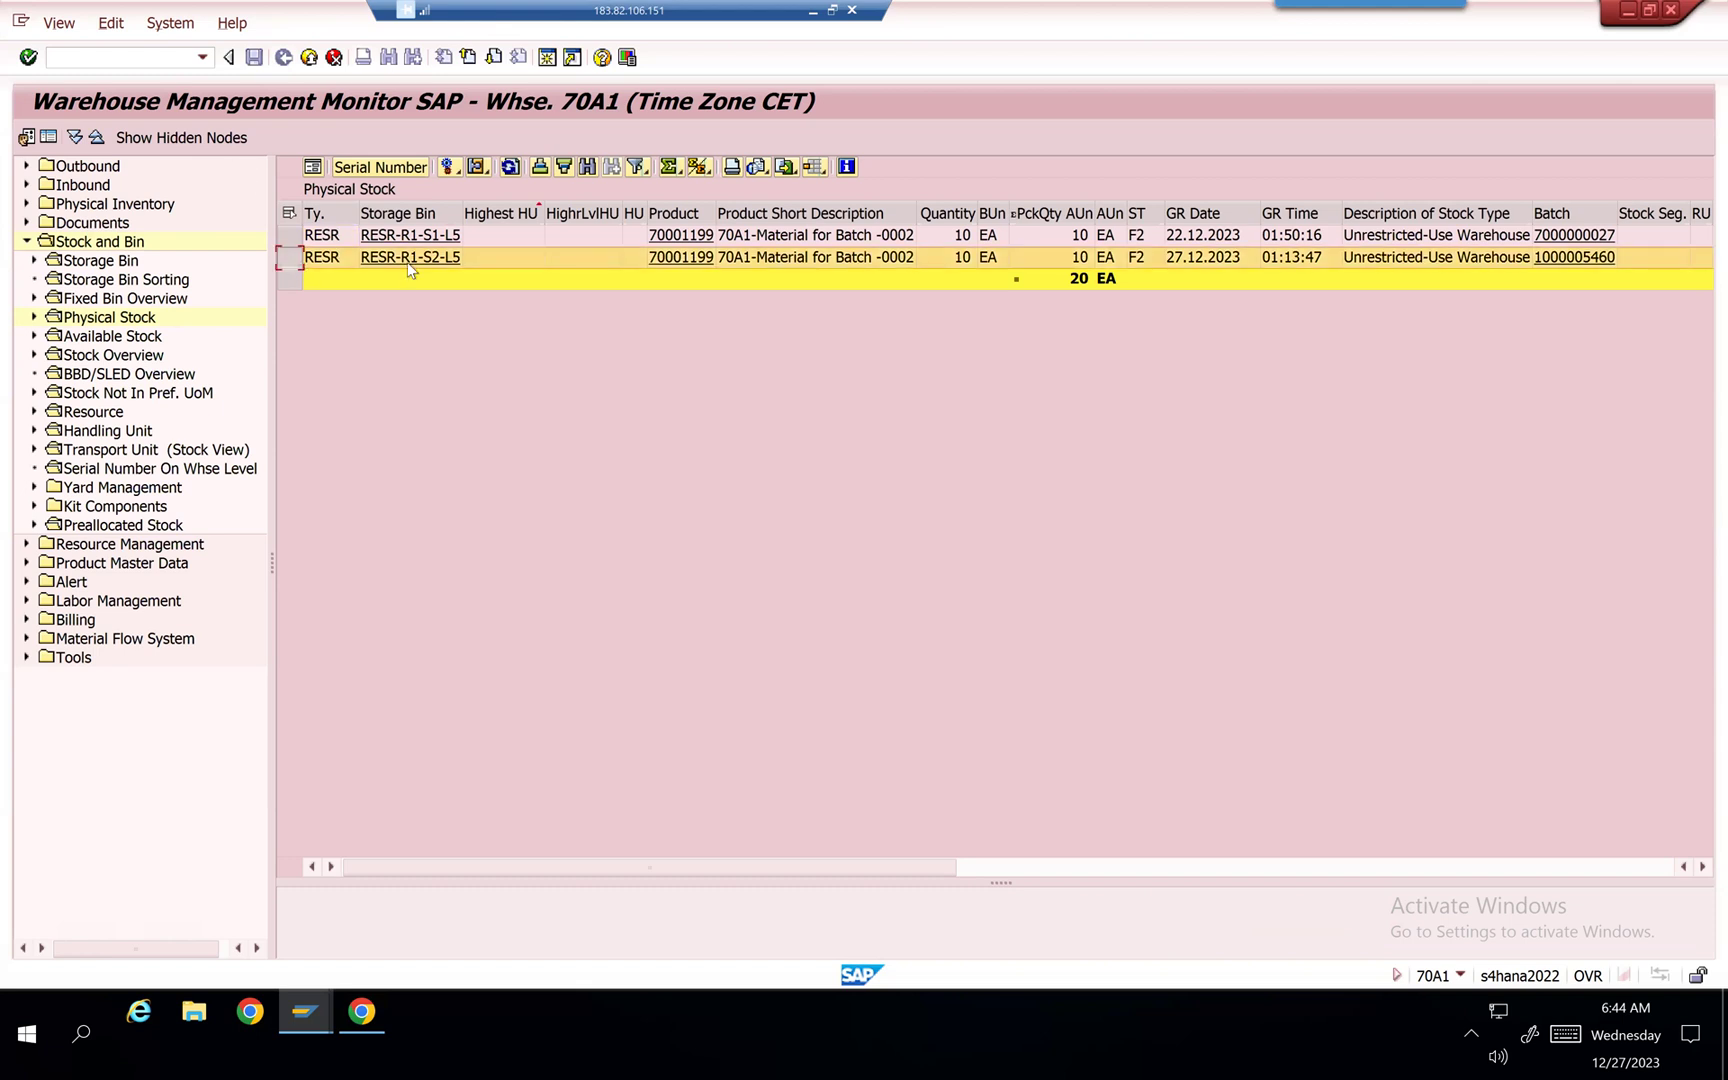
pyautogui.click(604, 262)
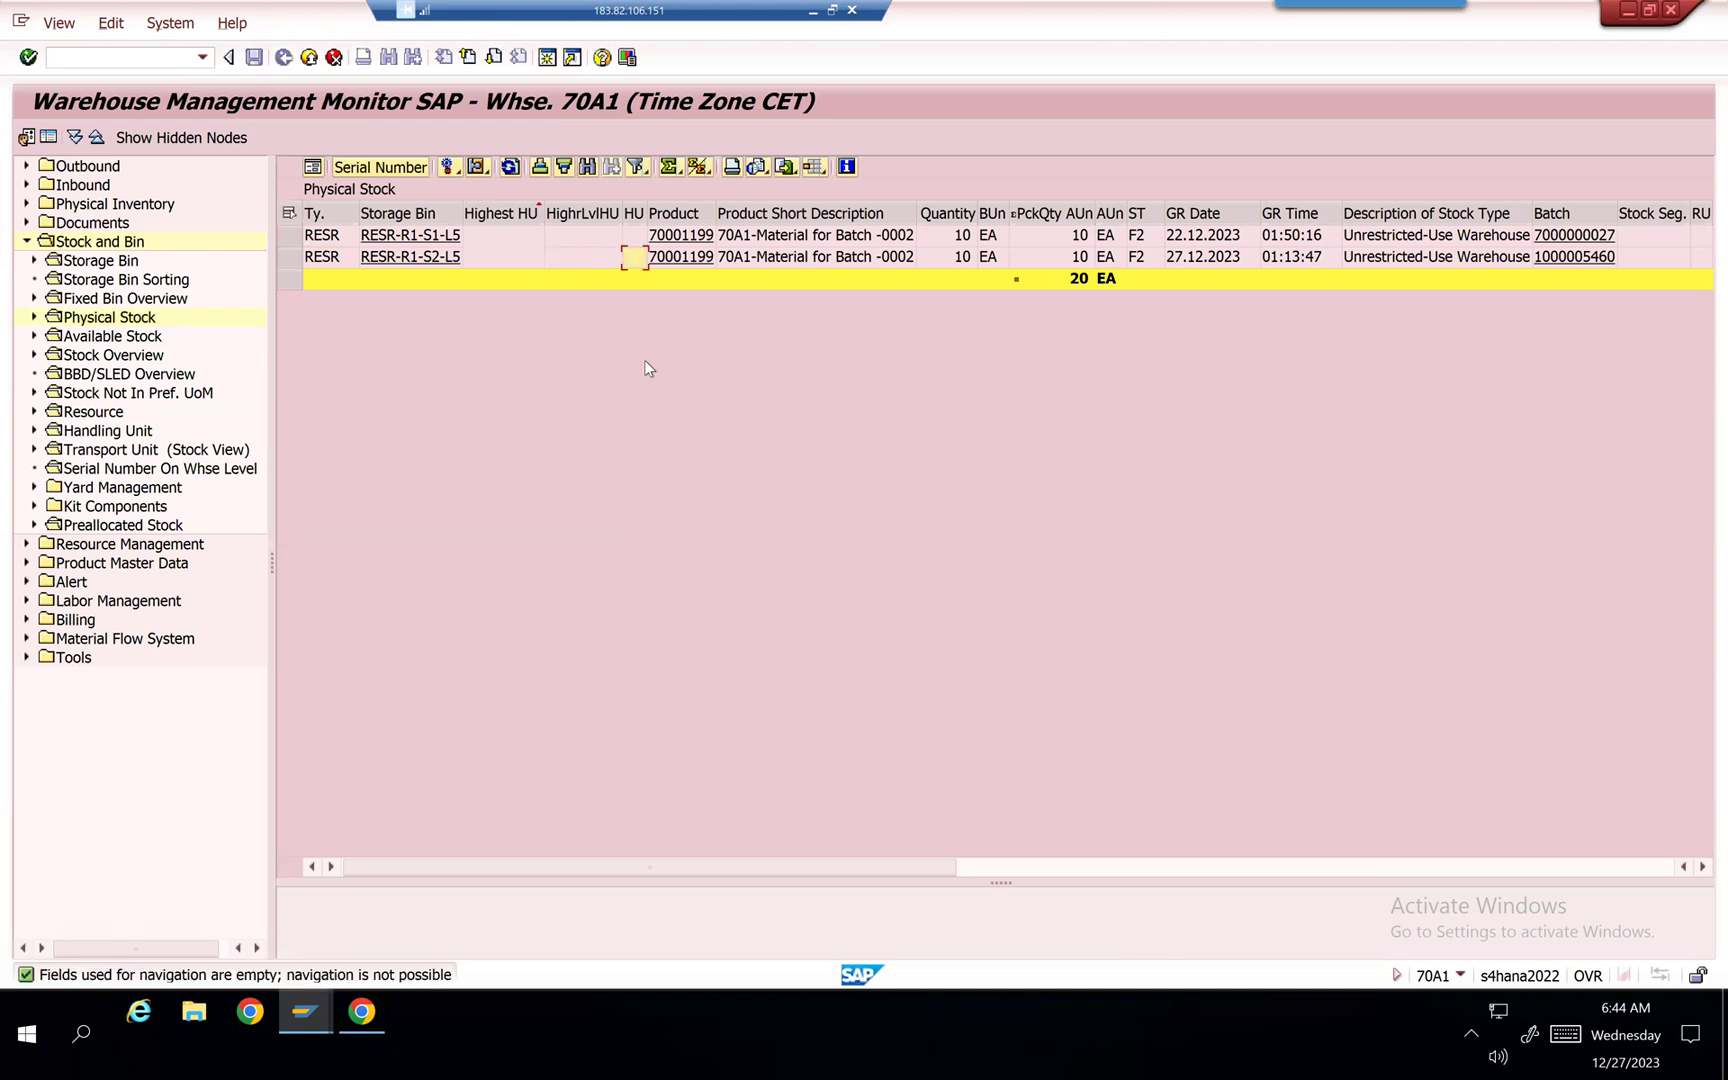
pyautogui.press('Right')
# Step: Open warehouse product 70001199 for warehouse 70A1 in change mode with /SCWM/MAT1
pyautogui.click(133, 59)
pyautogui.write('/n/scwm/mat1')
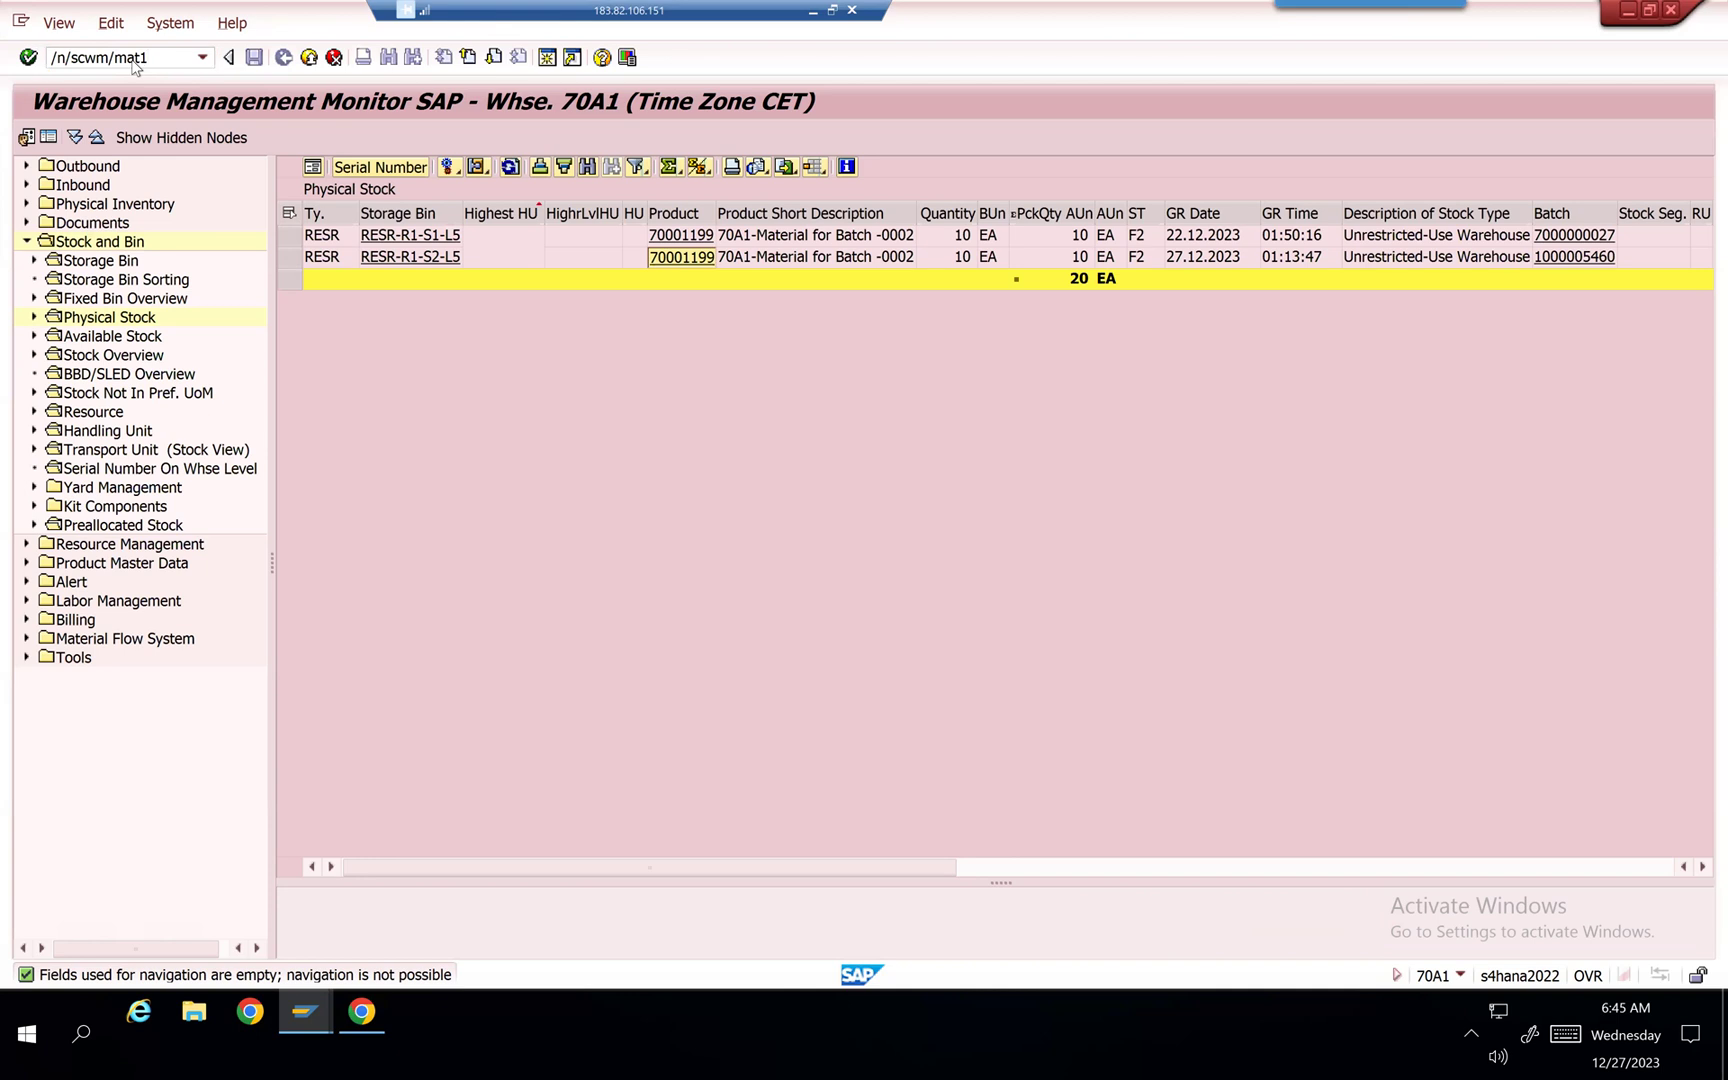
pyautogui.press('Return')
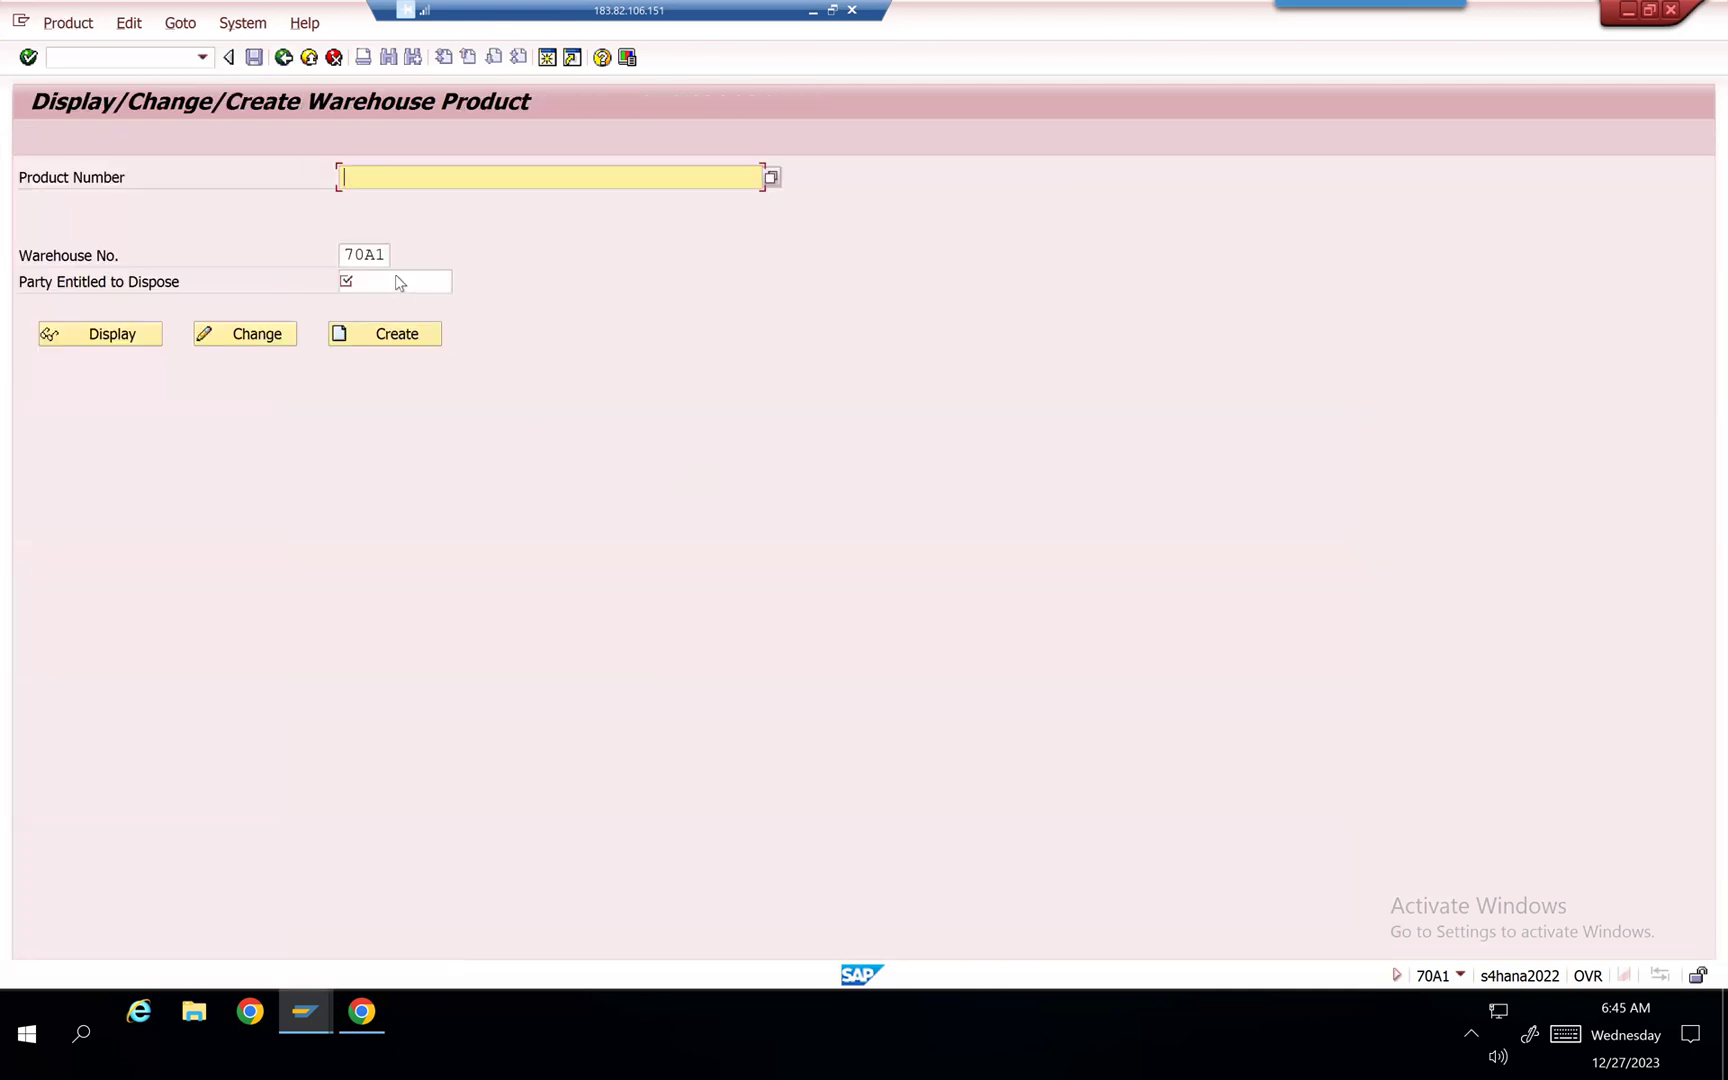
pyautogui.write('70001199')
pyautogui.press('Return')
pyautogui.click(283, 338)
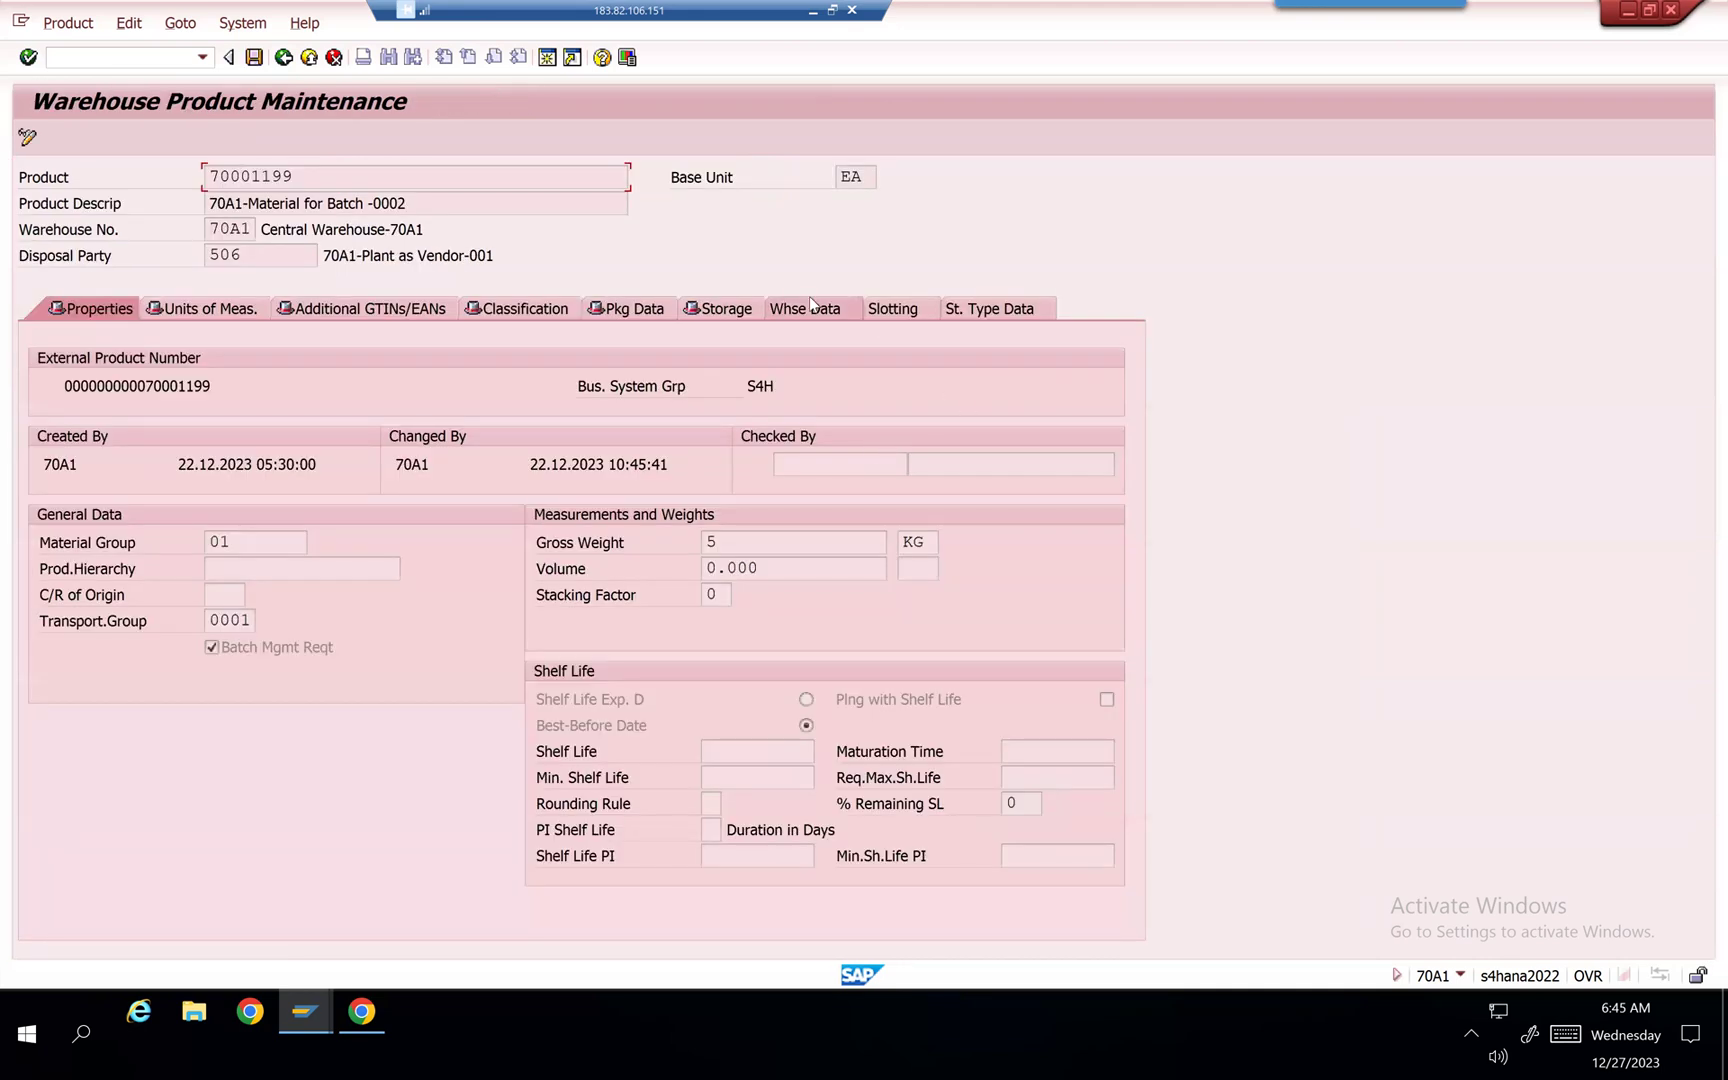
# Step: Set the warehouse data Stock Removal Control to FIXD (Fixed Removal Strategy)
pyautogui.click(809, 299)
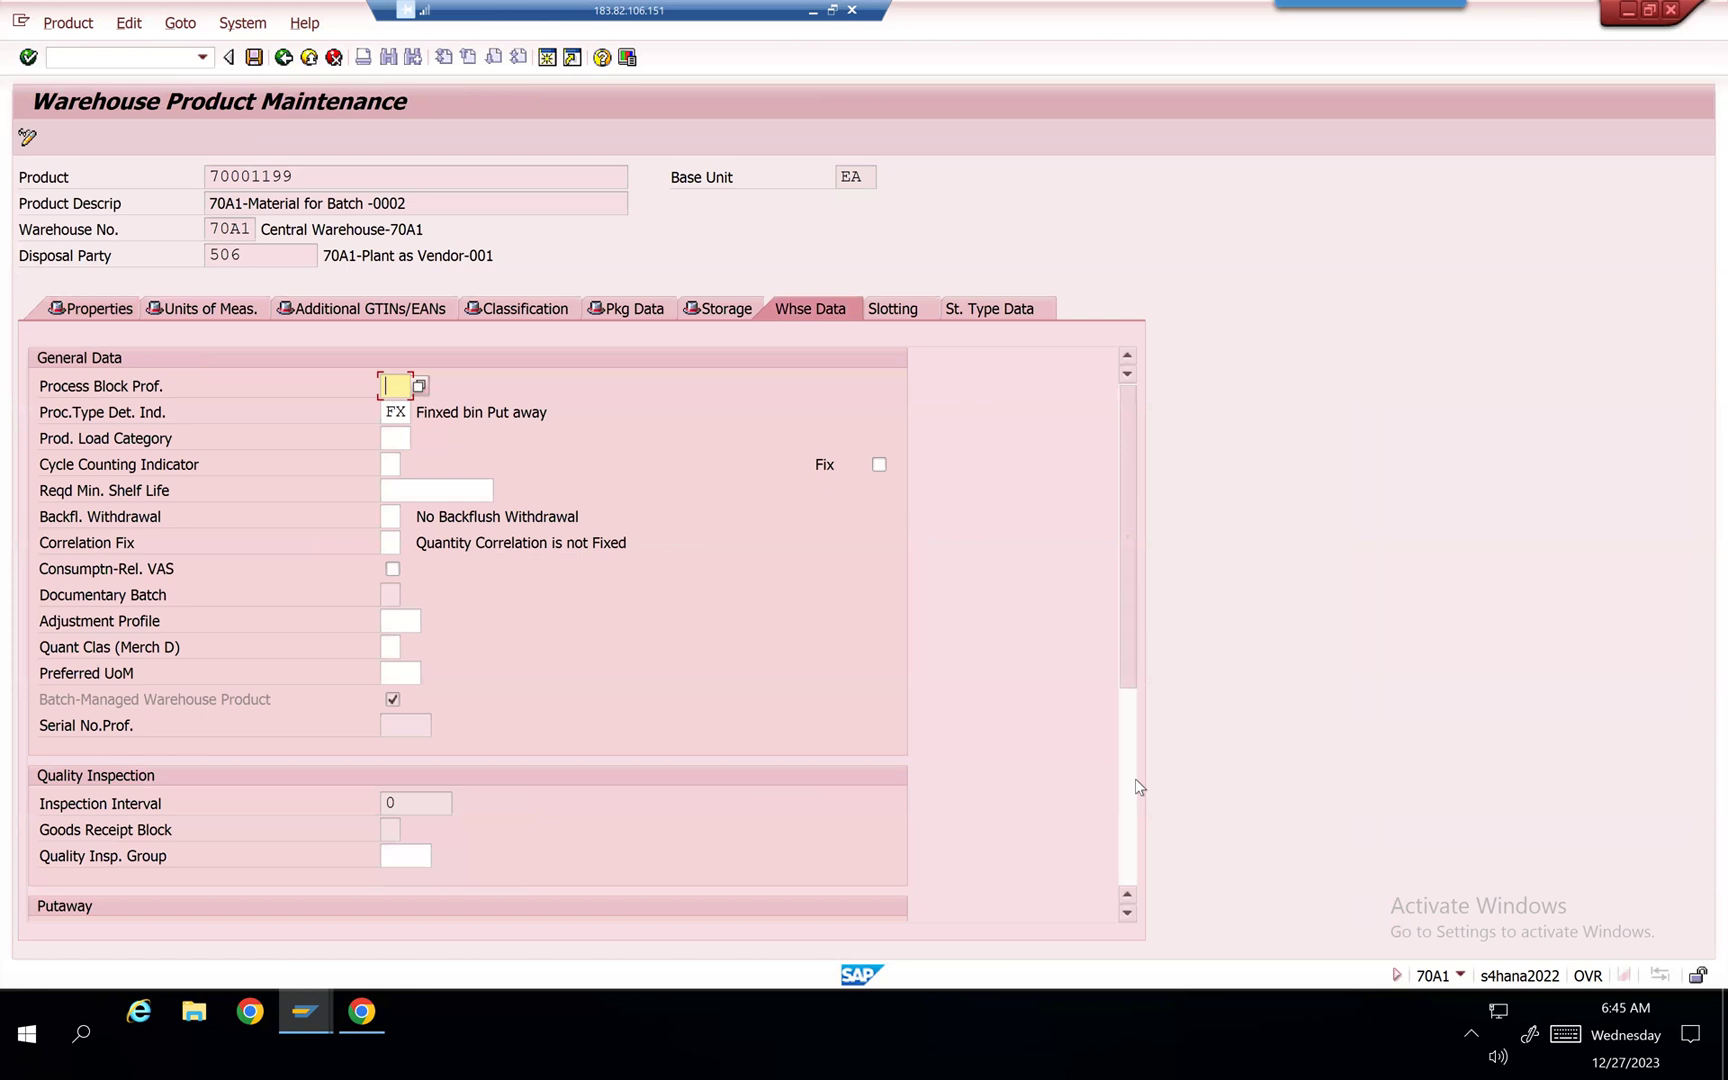
pyautogui.scroll(-5, 1137, 800)
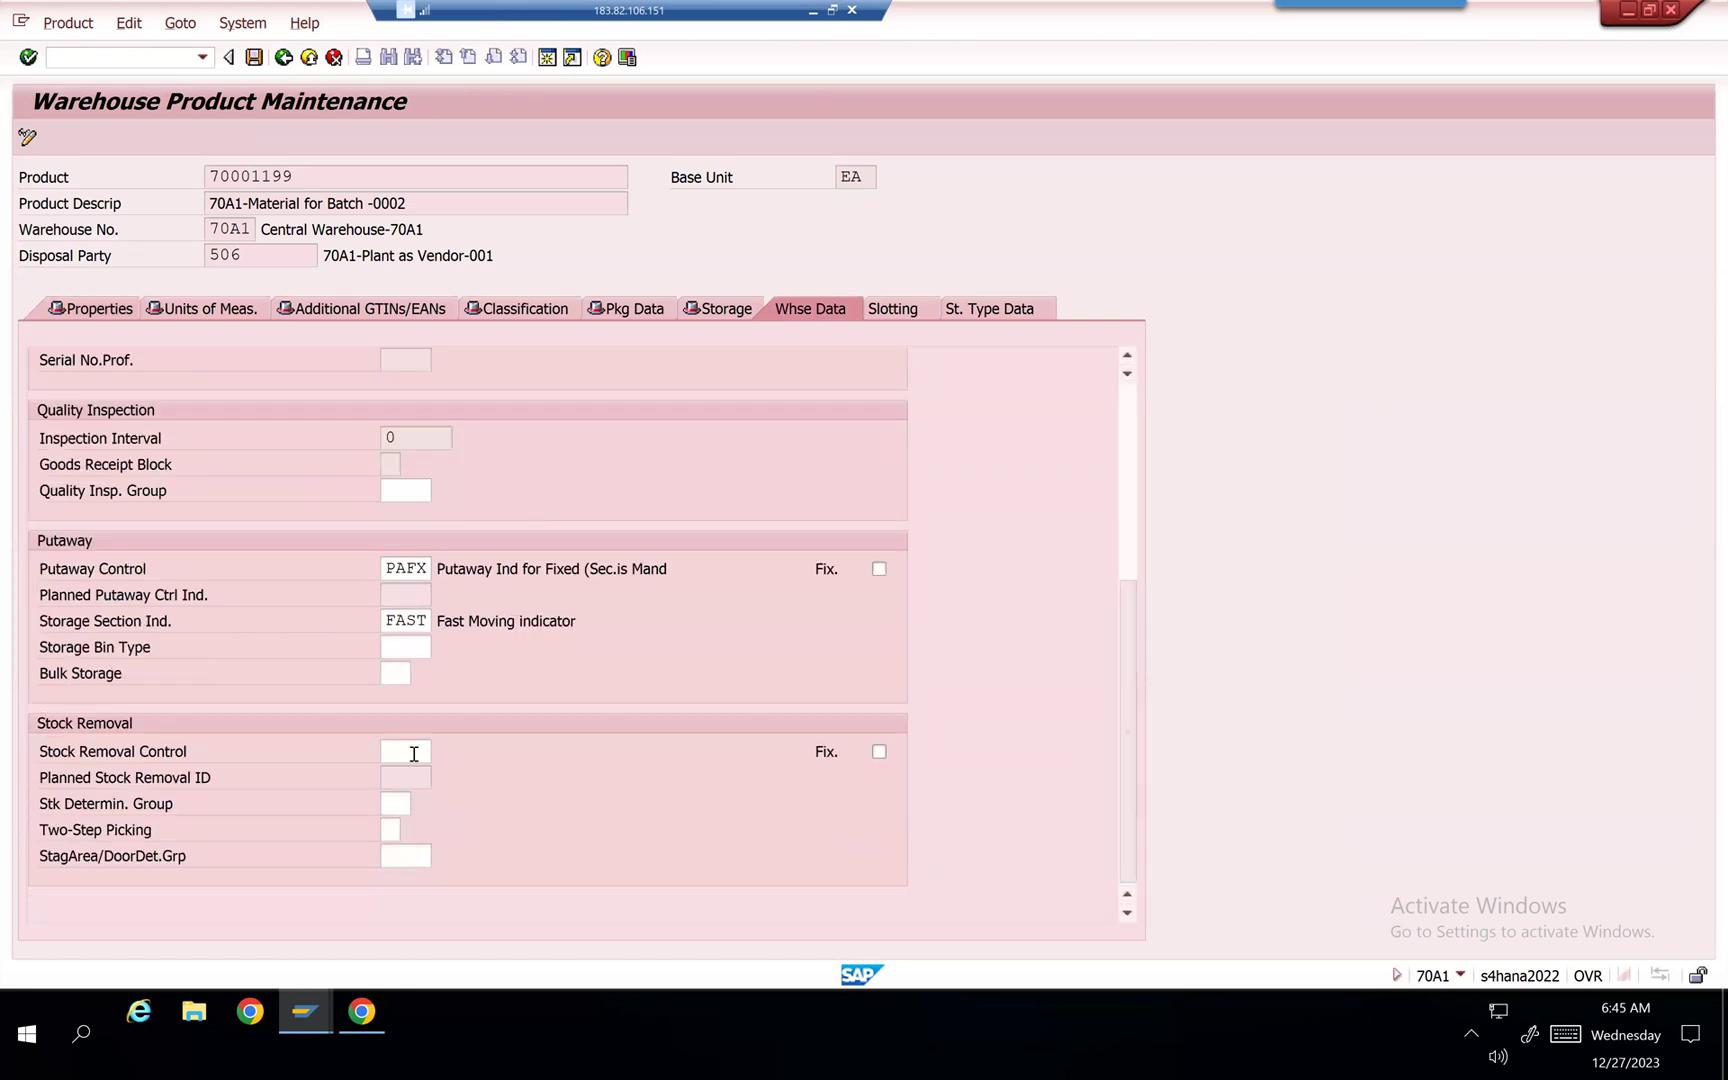
pyautogui.press('Return')
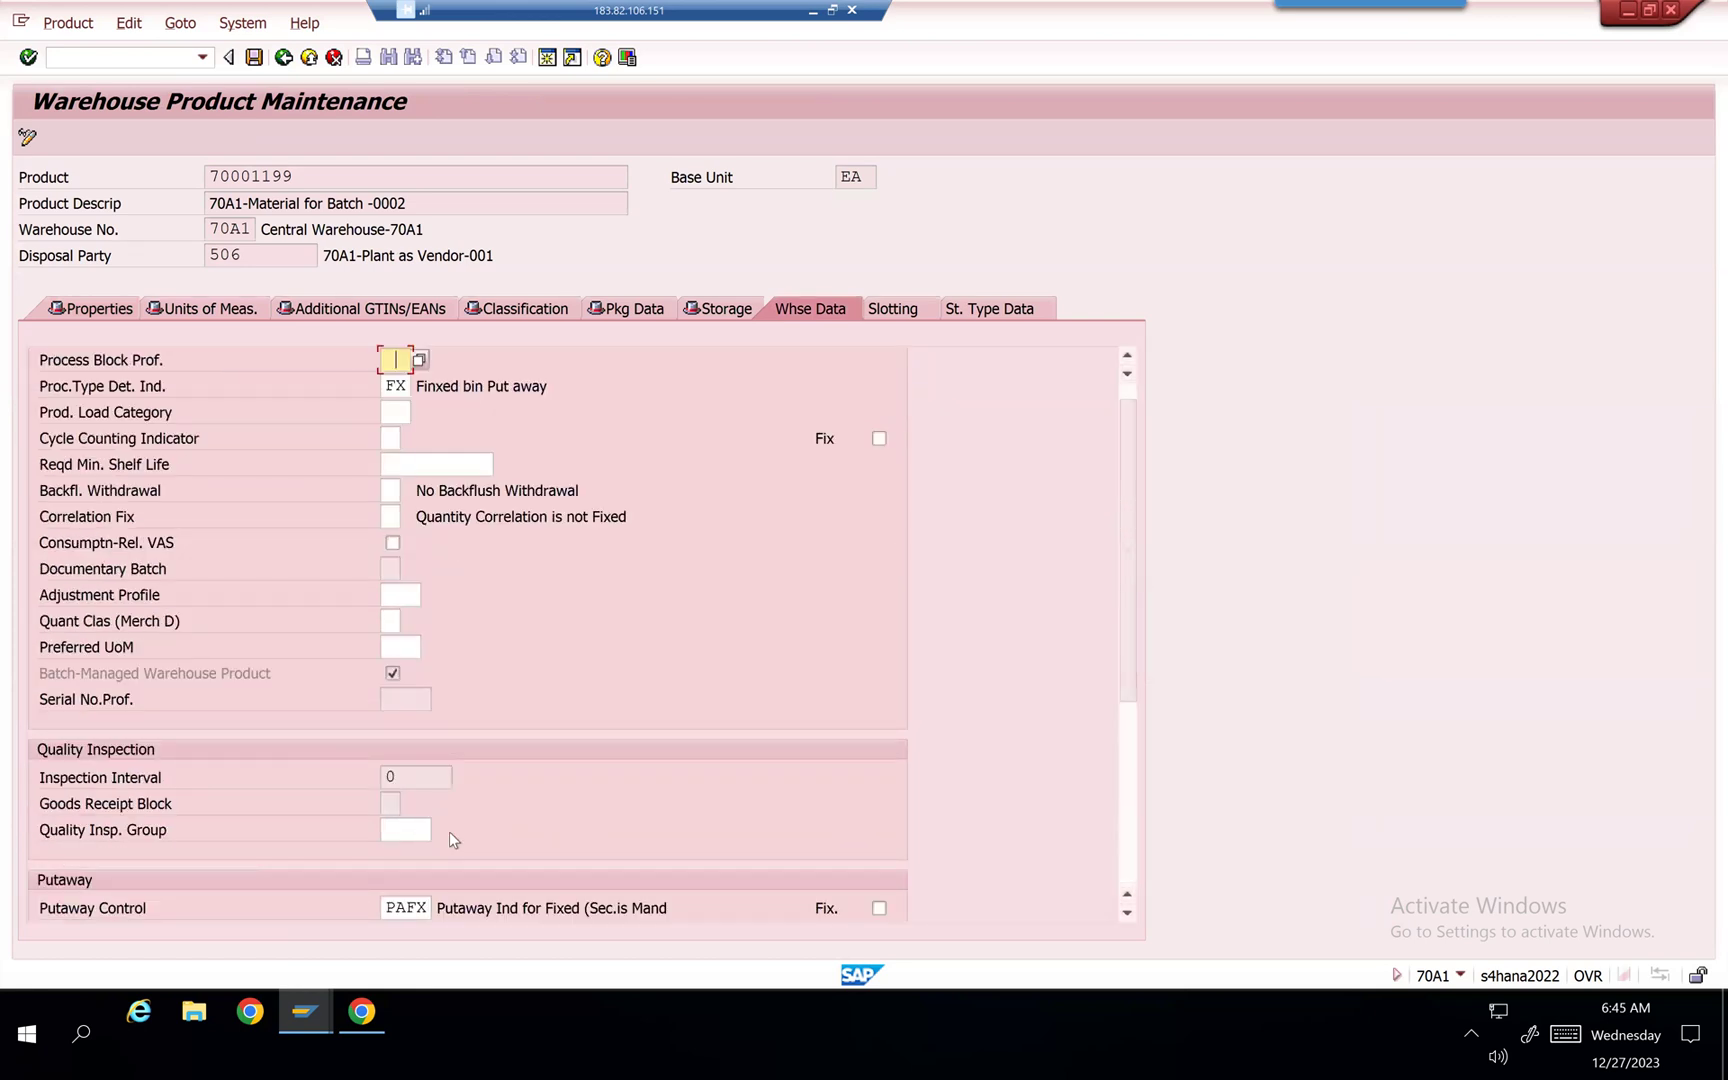
pyautogui.scroll(-5, 450, 839)
pyautogui.click(408, 750)
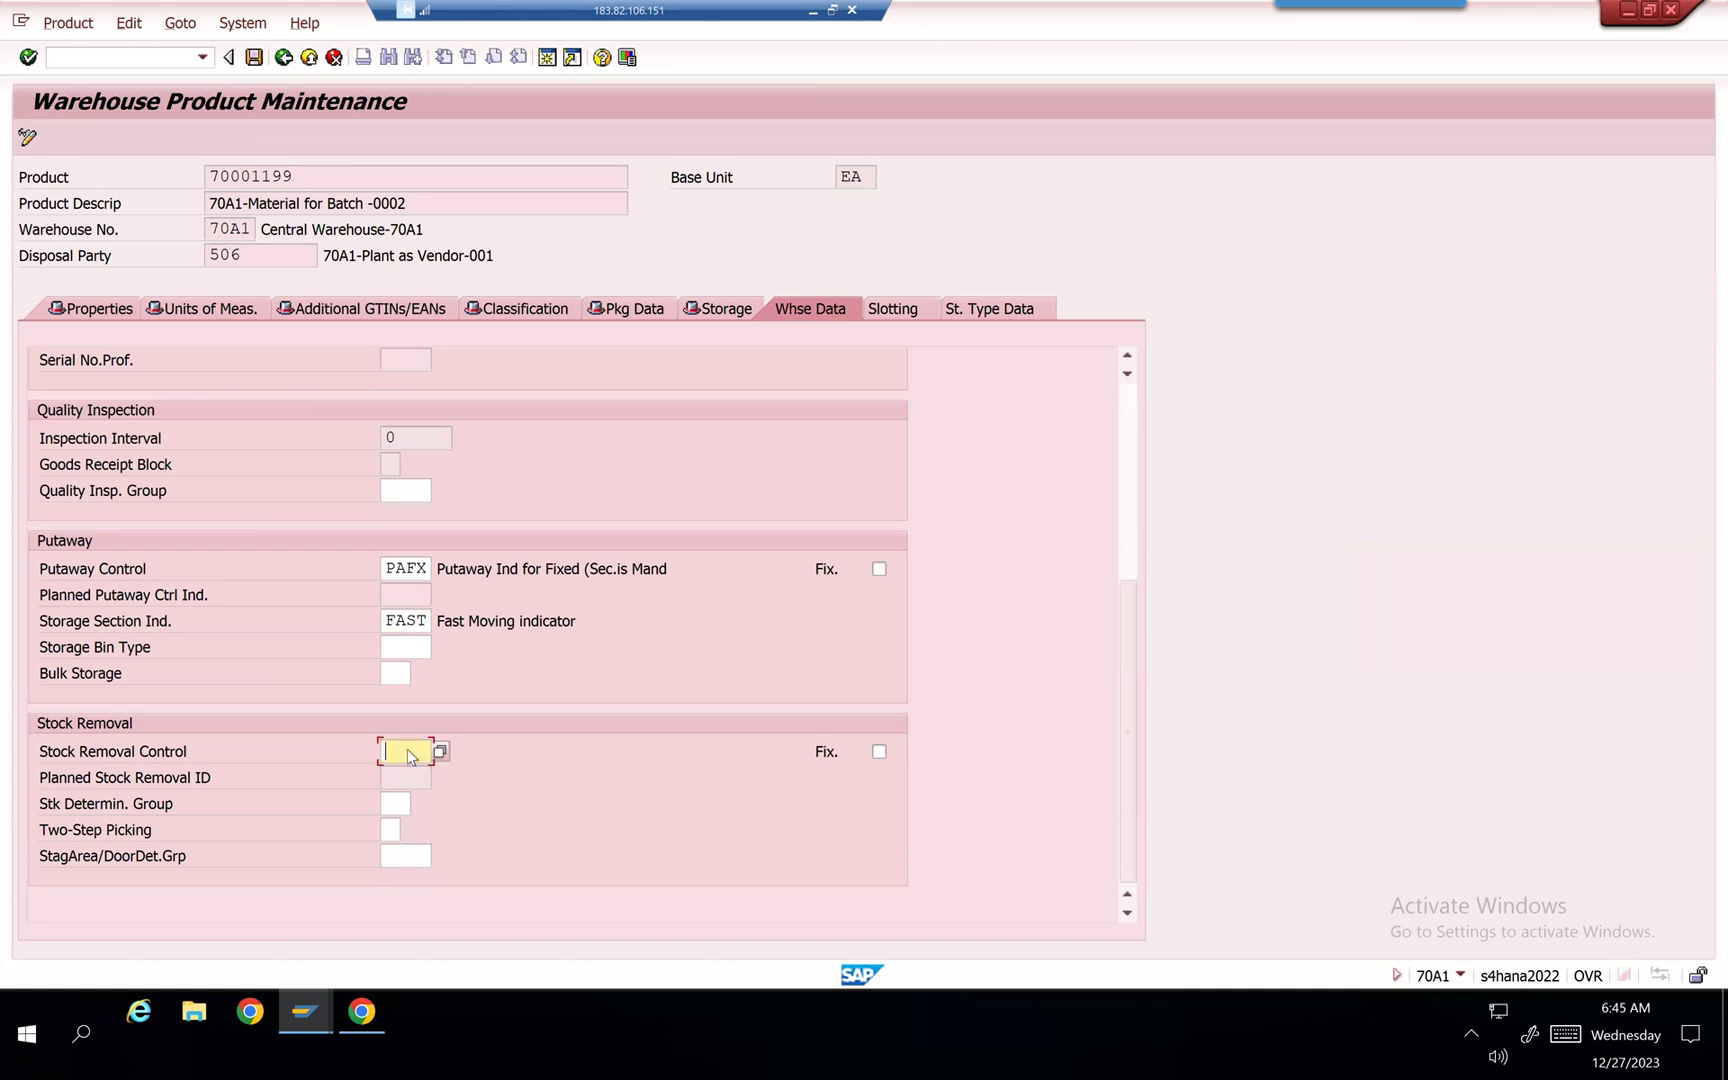
pyautogui.press('Return')
pyautogui.scroll(-5, 468, 795)
pyautogui.click(432, 751)
pyautogui.click(440, 751)
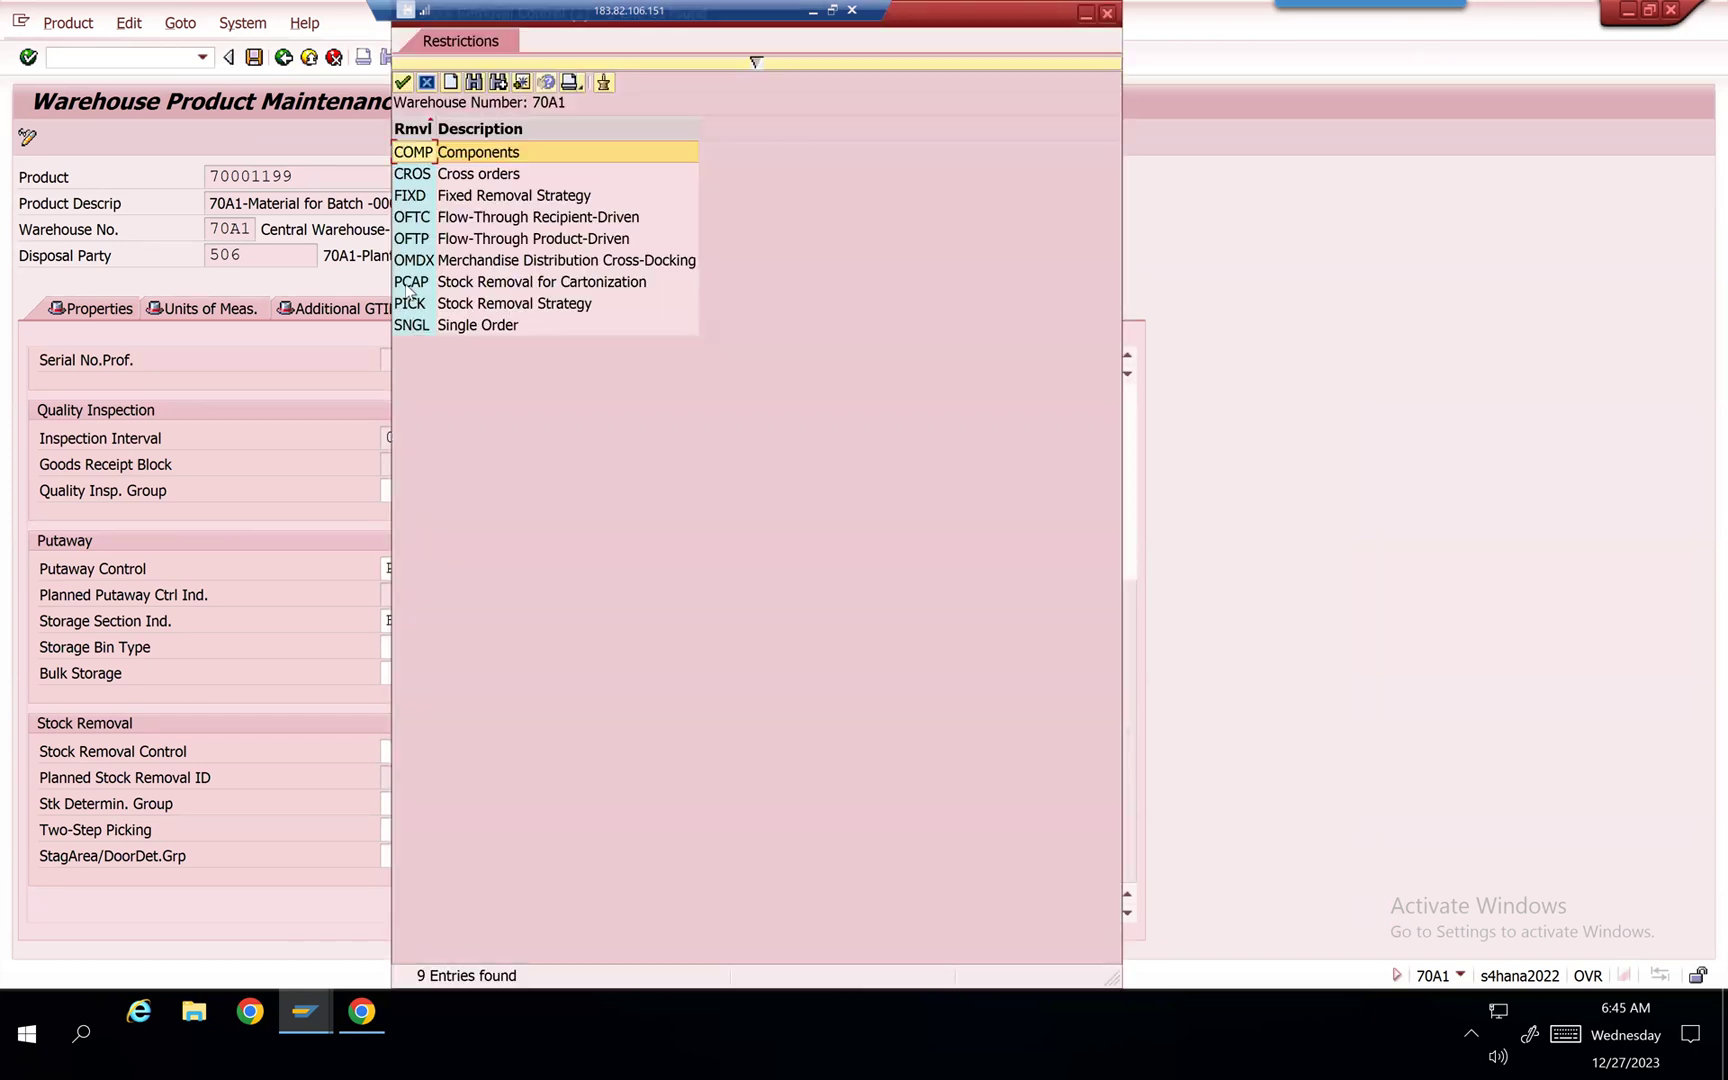
pyautogui.doubleClick(414, 197)
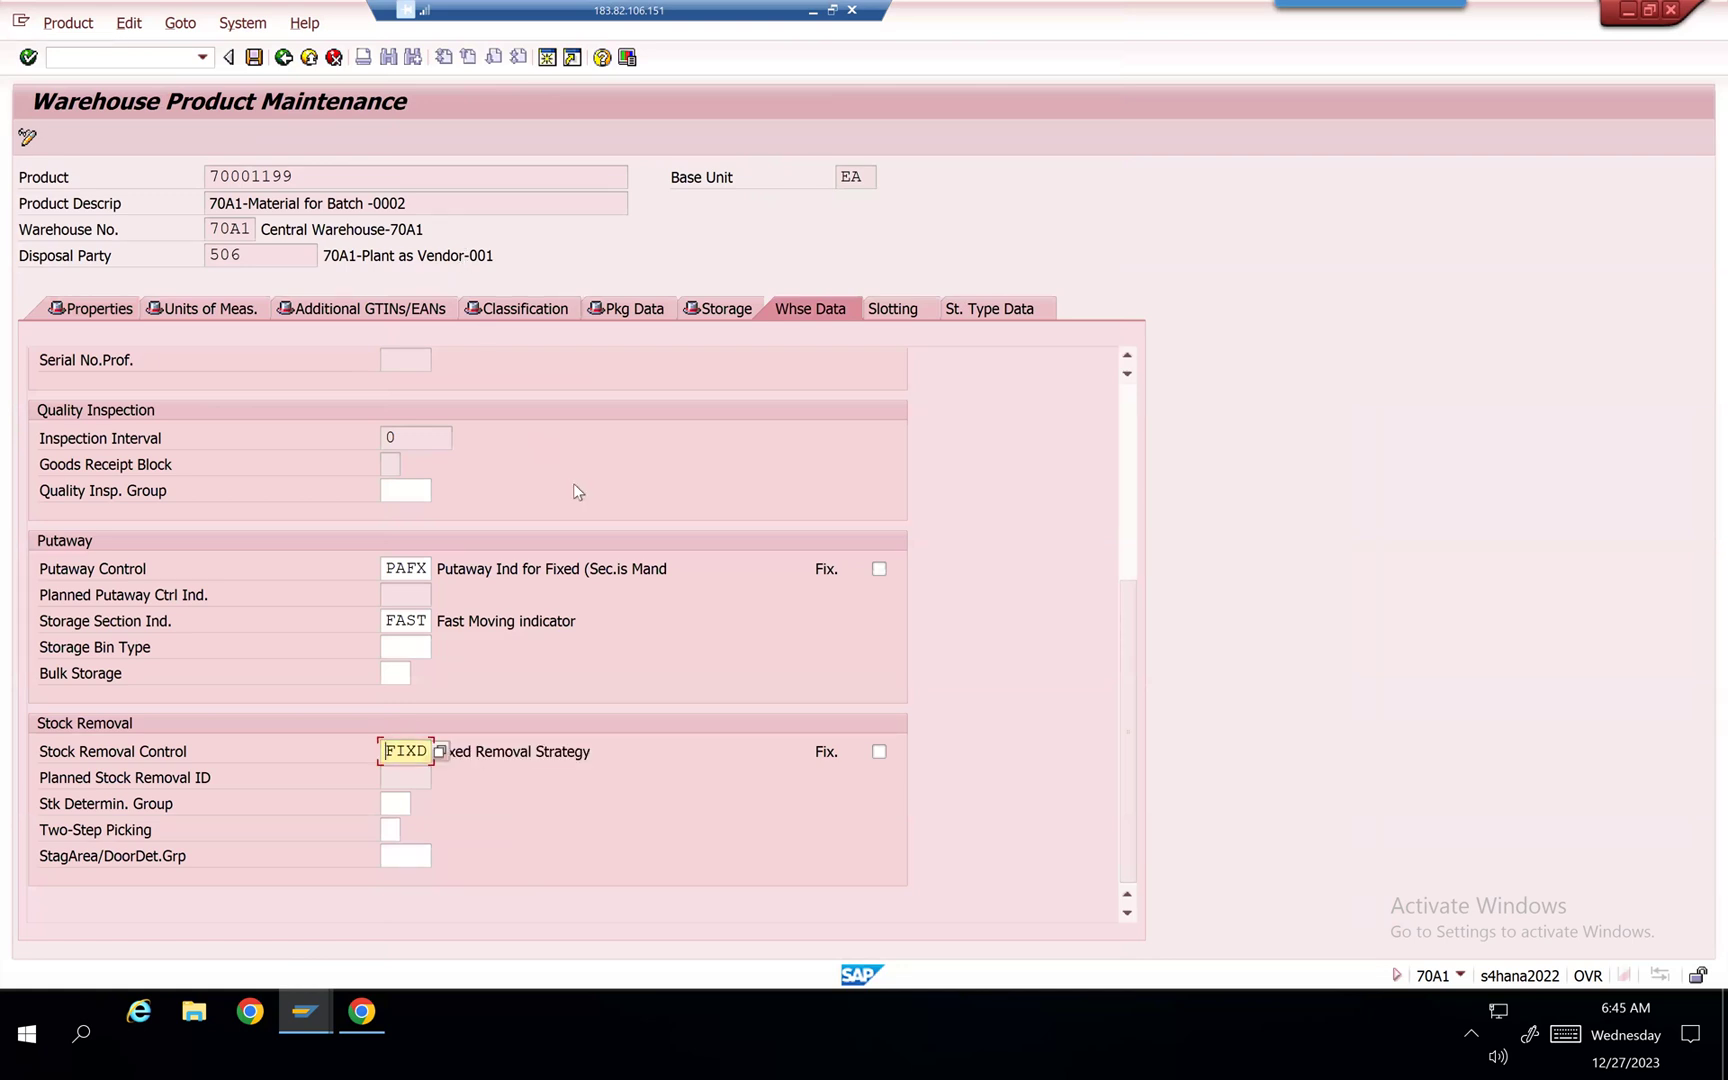
pyautogui.press('Return')
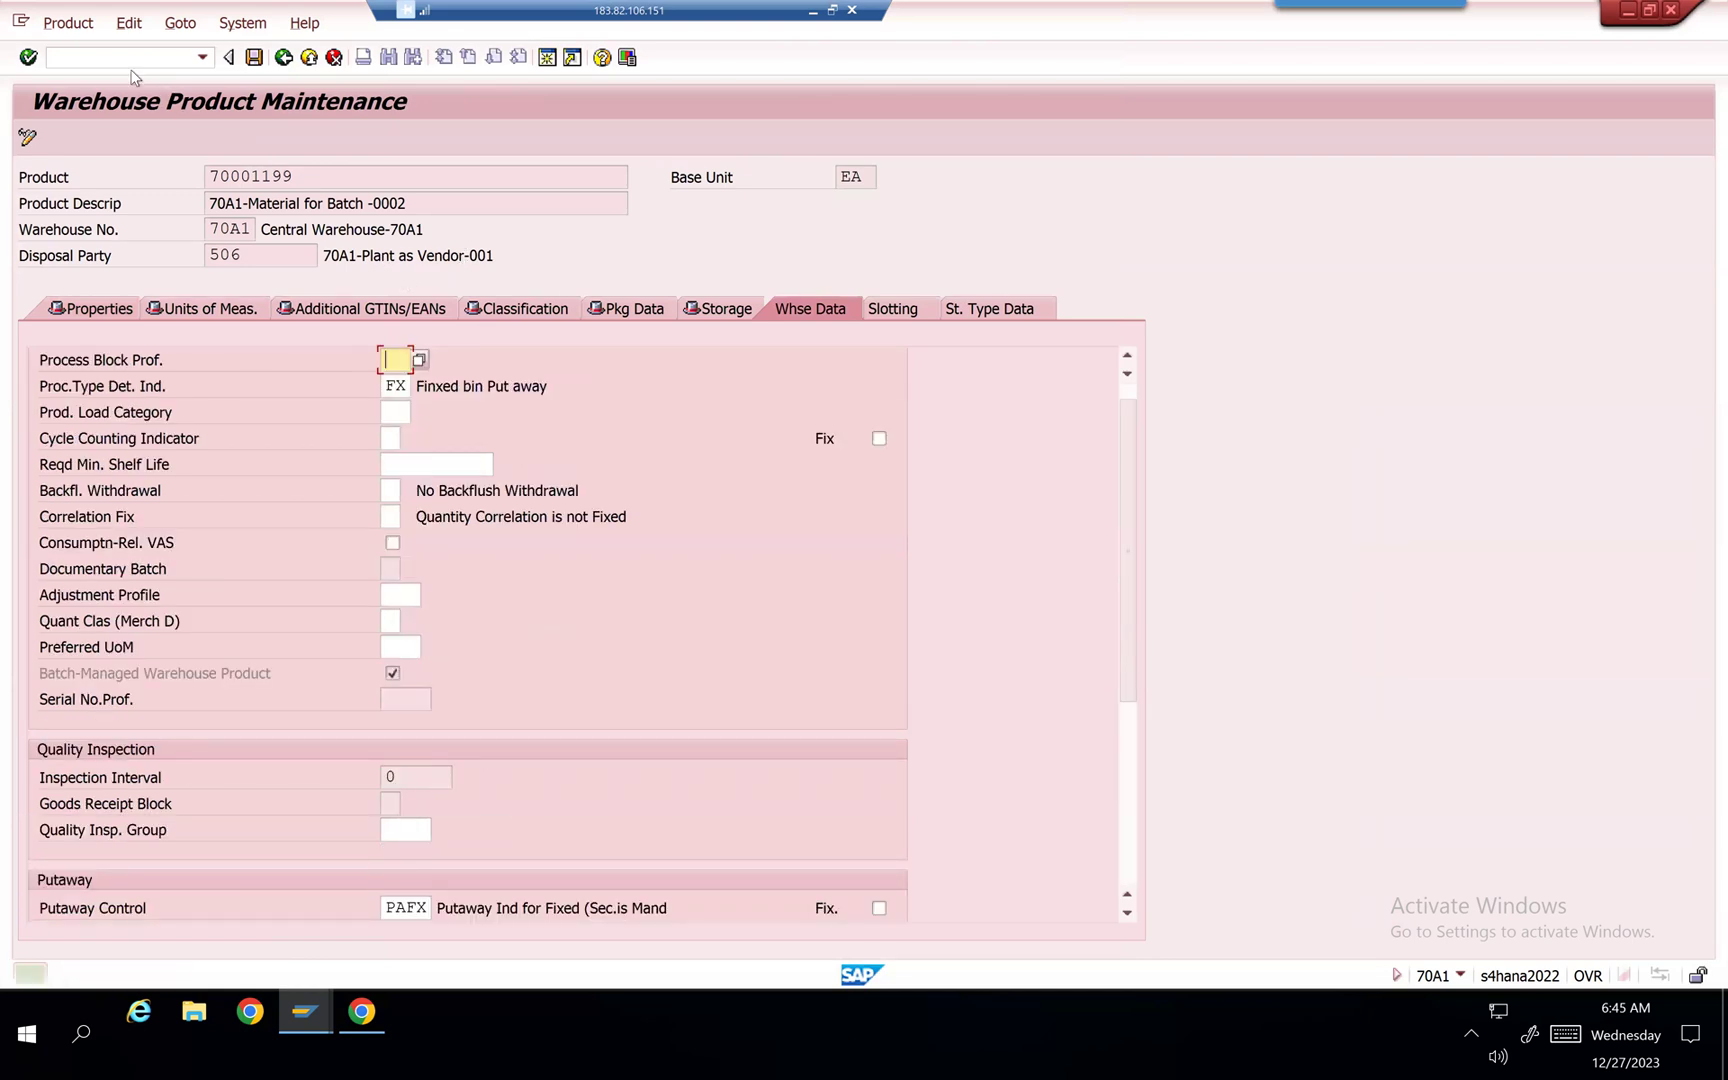
# Step: In SPRO's reference IMG, expand Extended Warehouse Management > Goods Issue Process > Strategies
pyautogui.click(76, 54)
pyautogui.write('/ns')
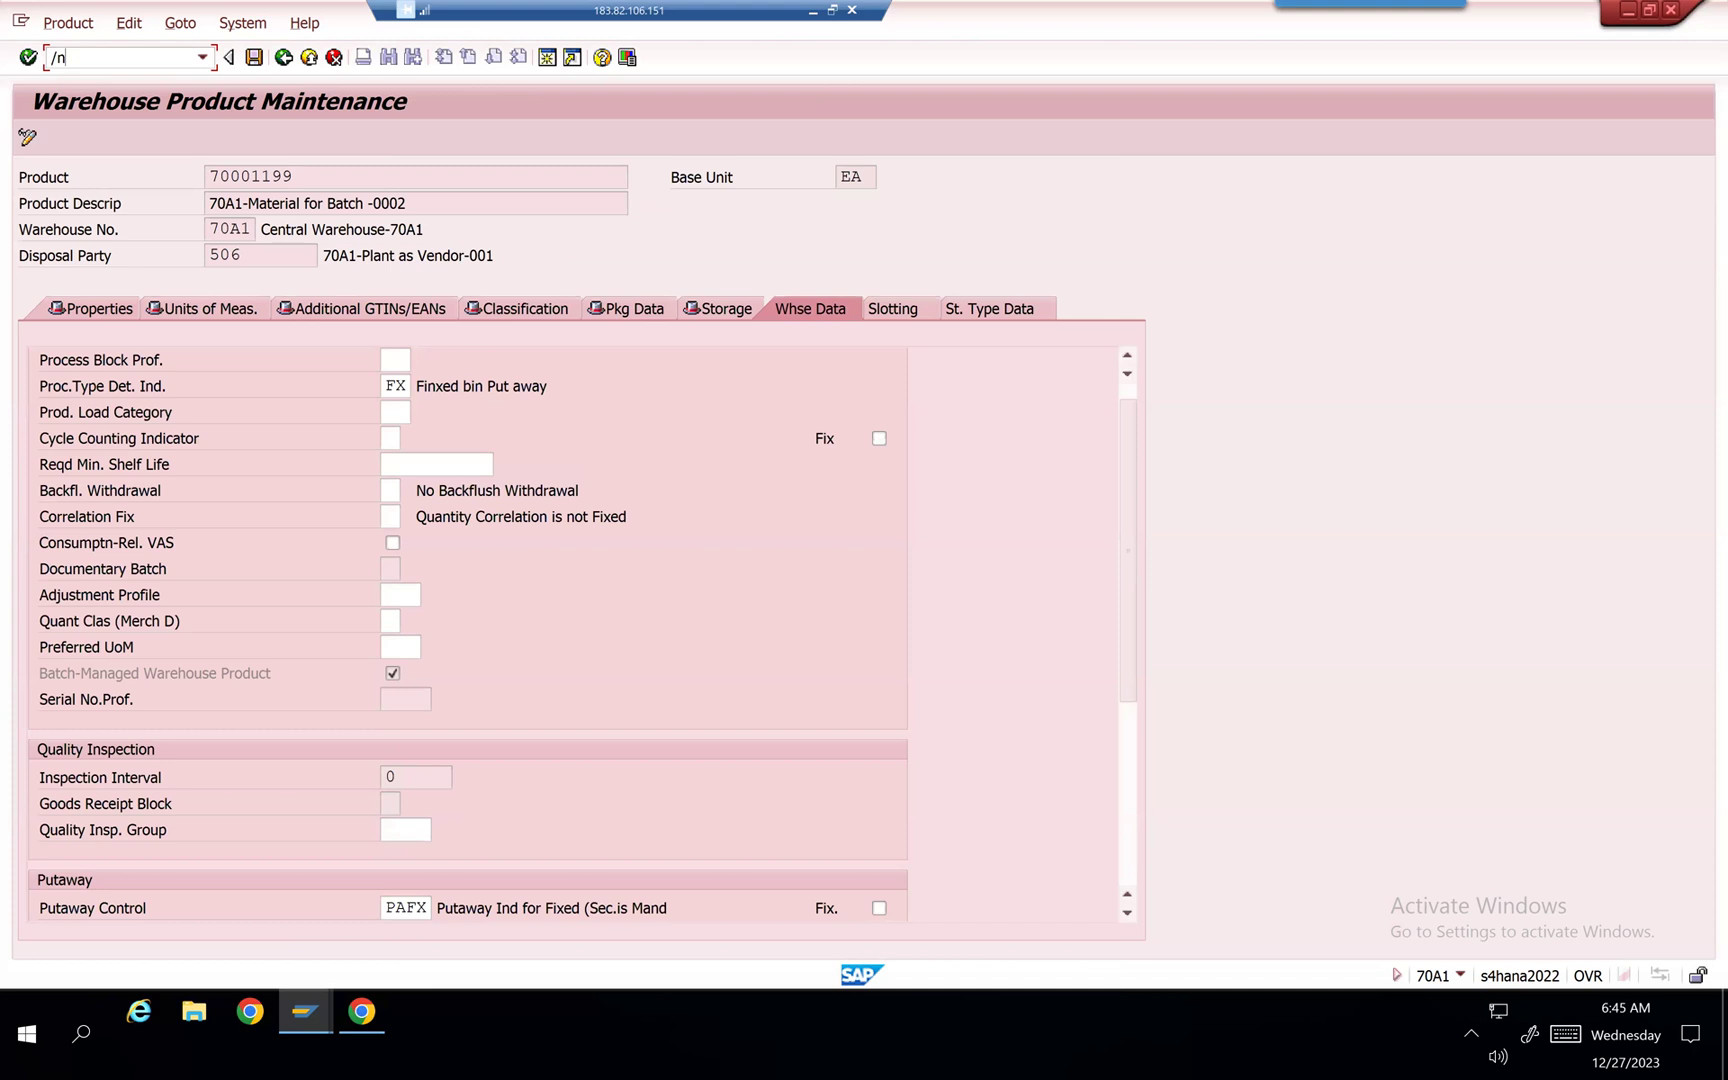
pyautogui.write('pro')
pyautogui.press('Return')
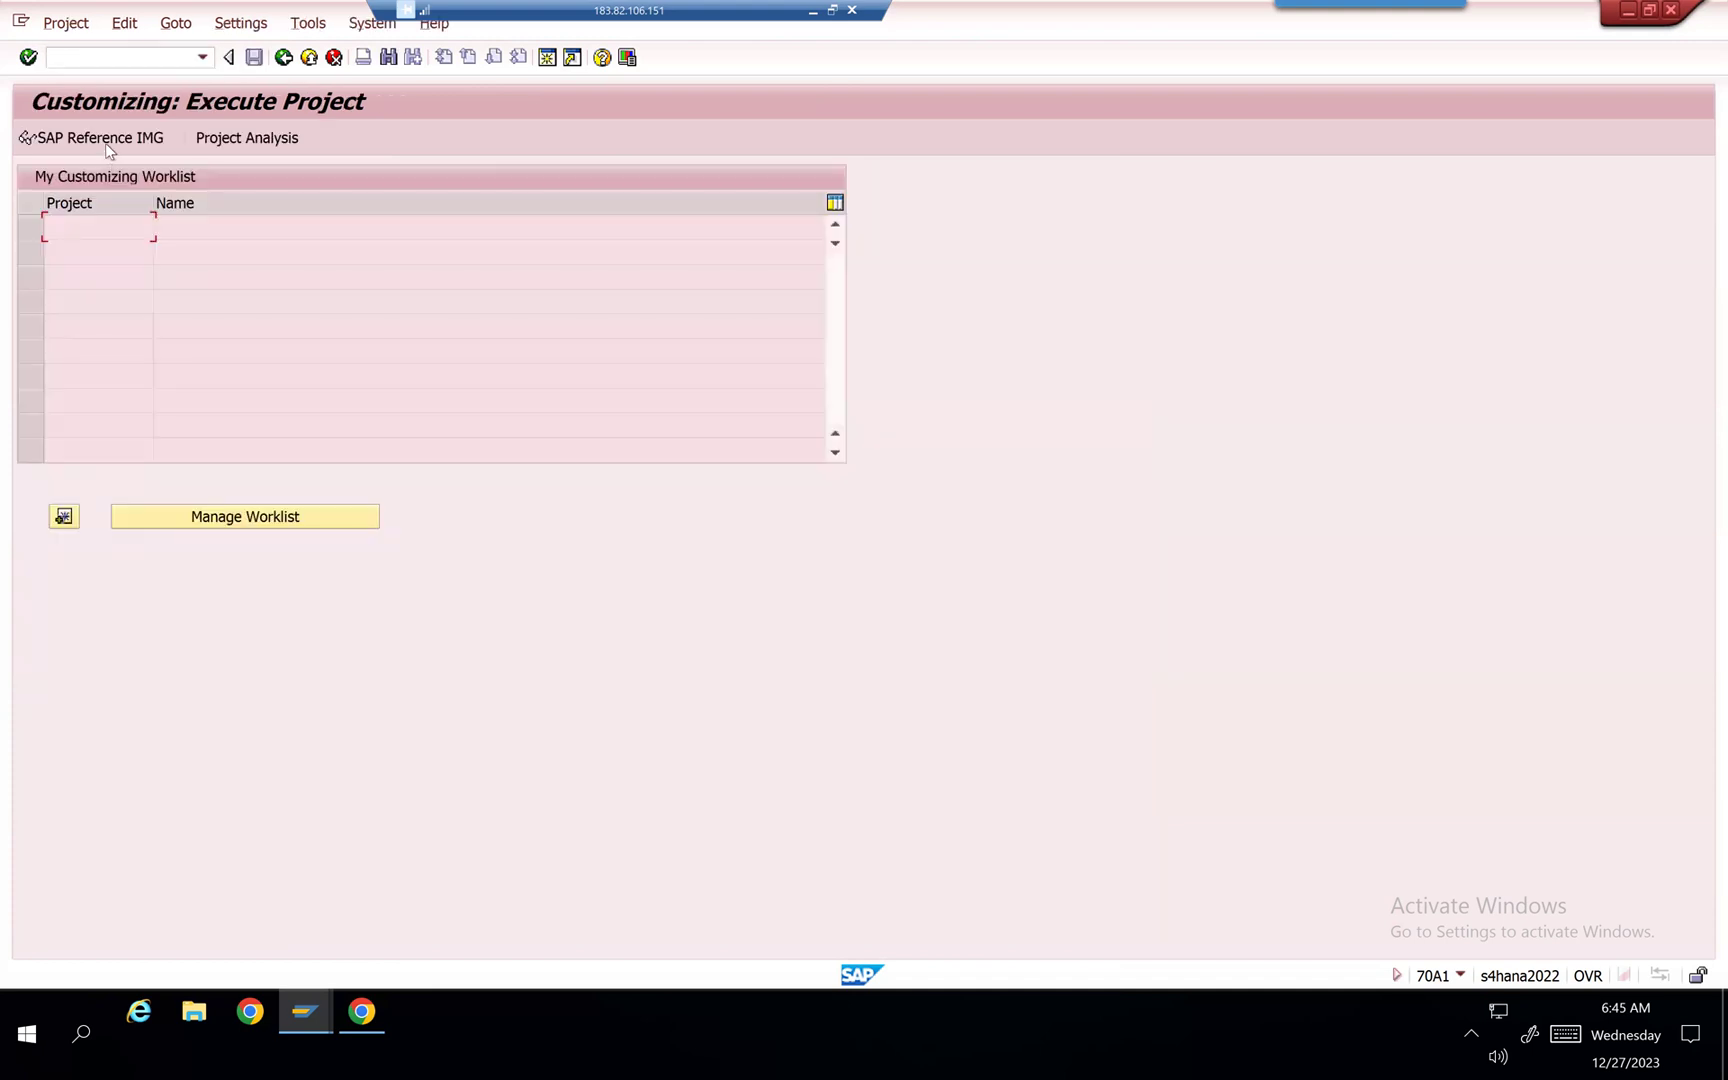
pyautogui.click(100, 139)
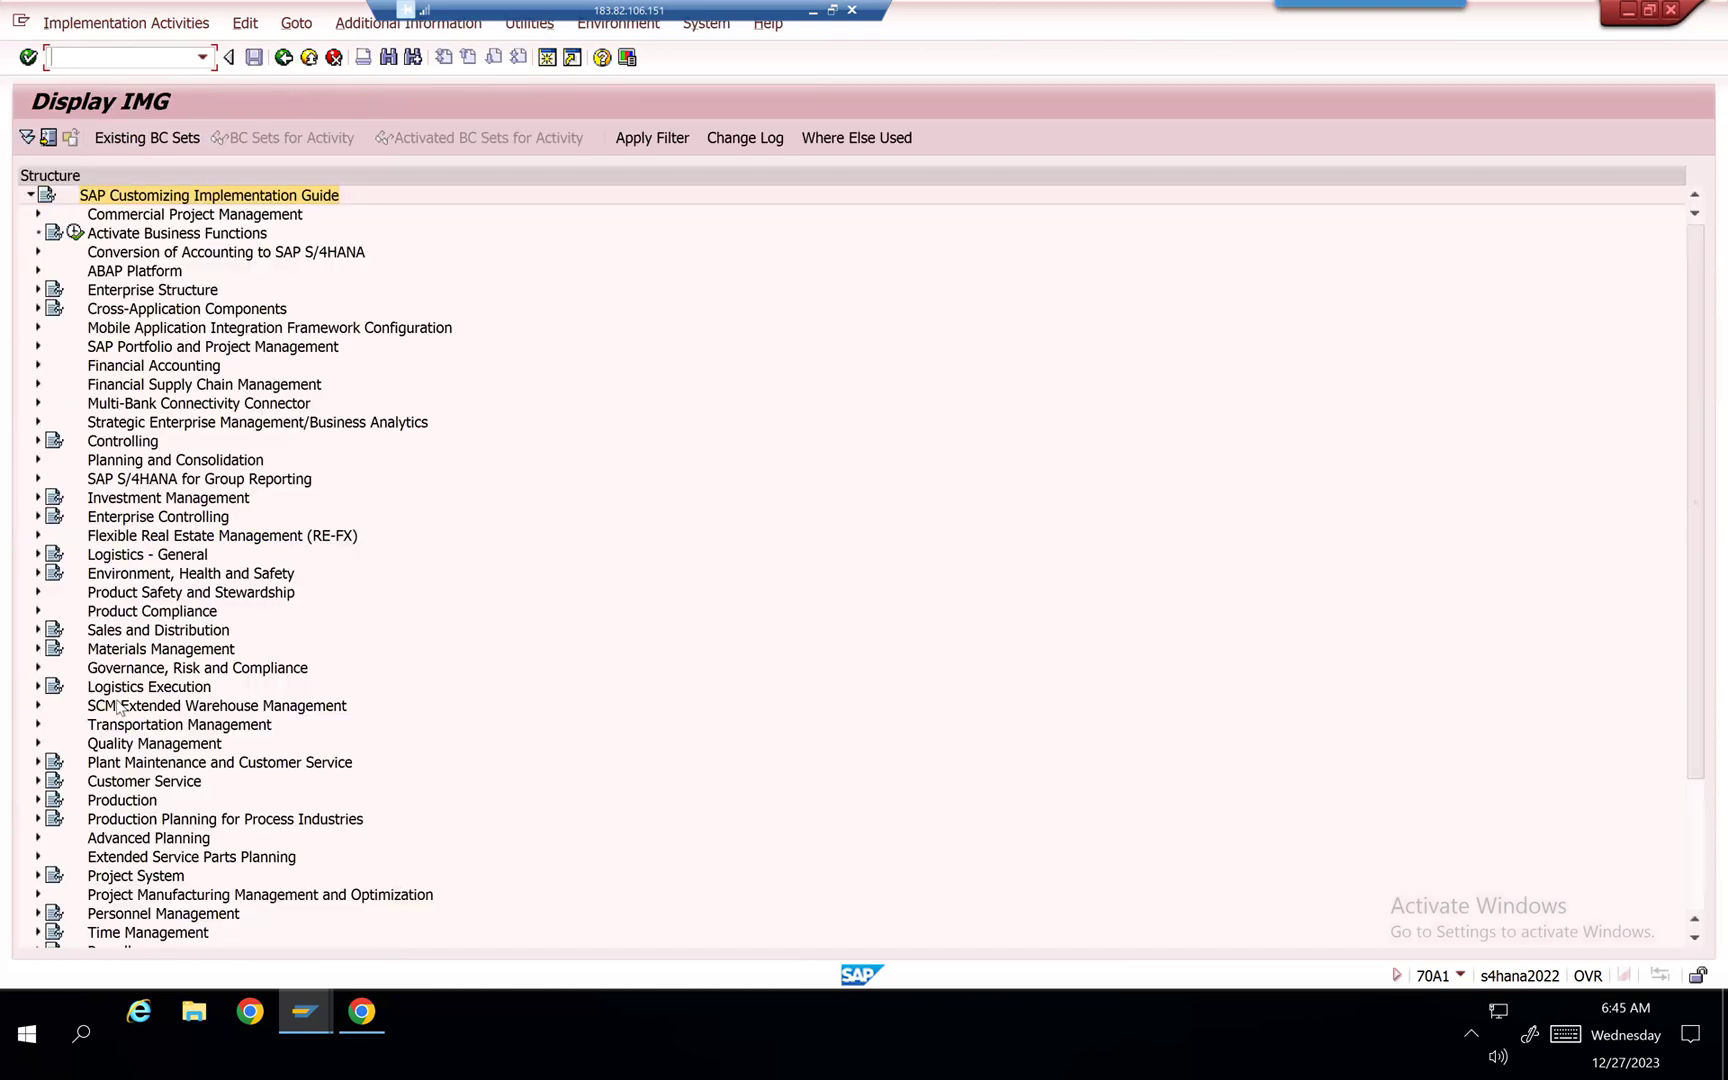
pyautogui.click(38, 706)
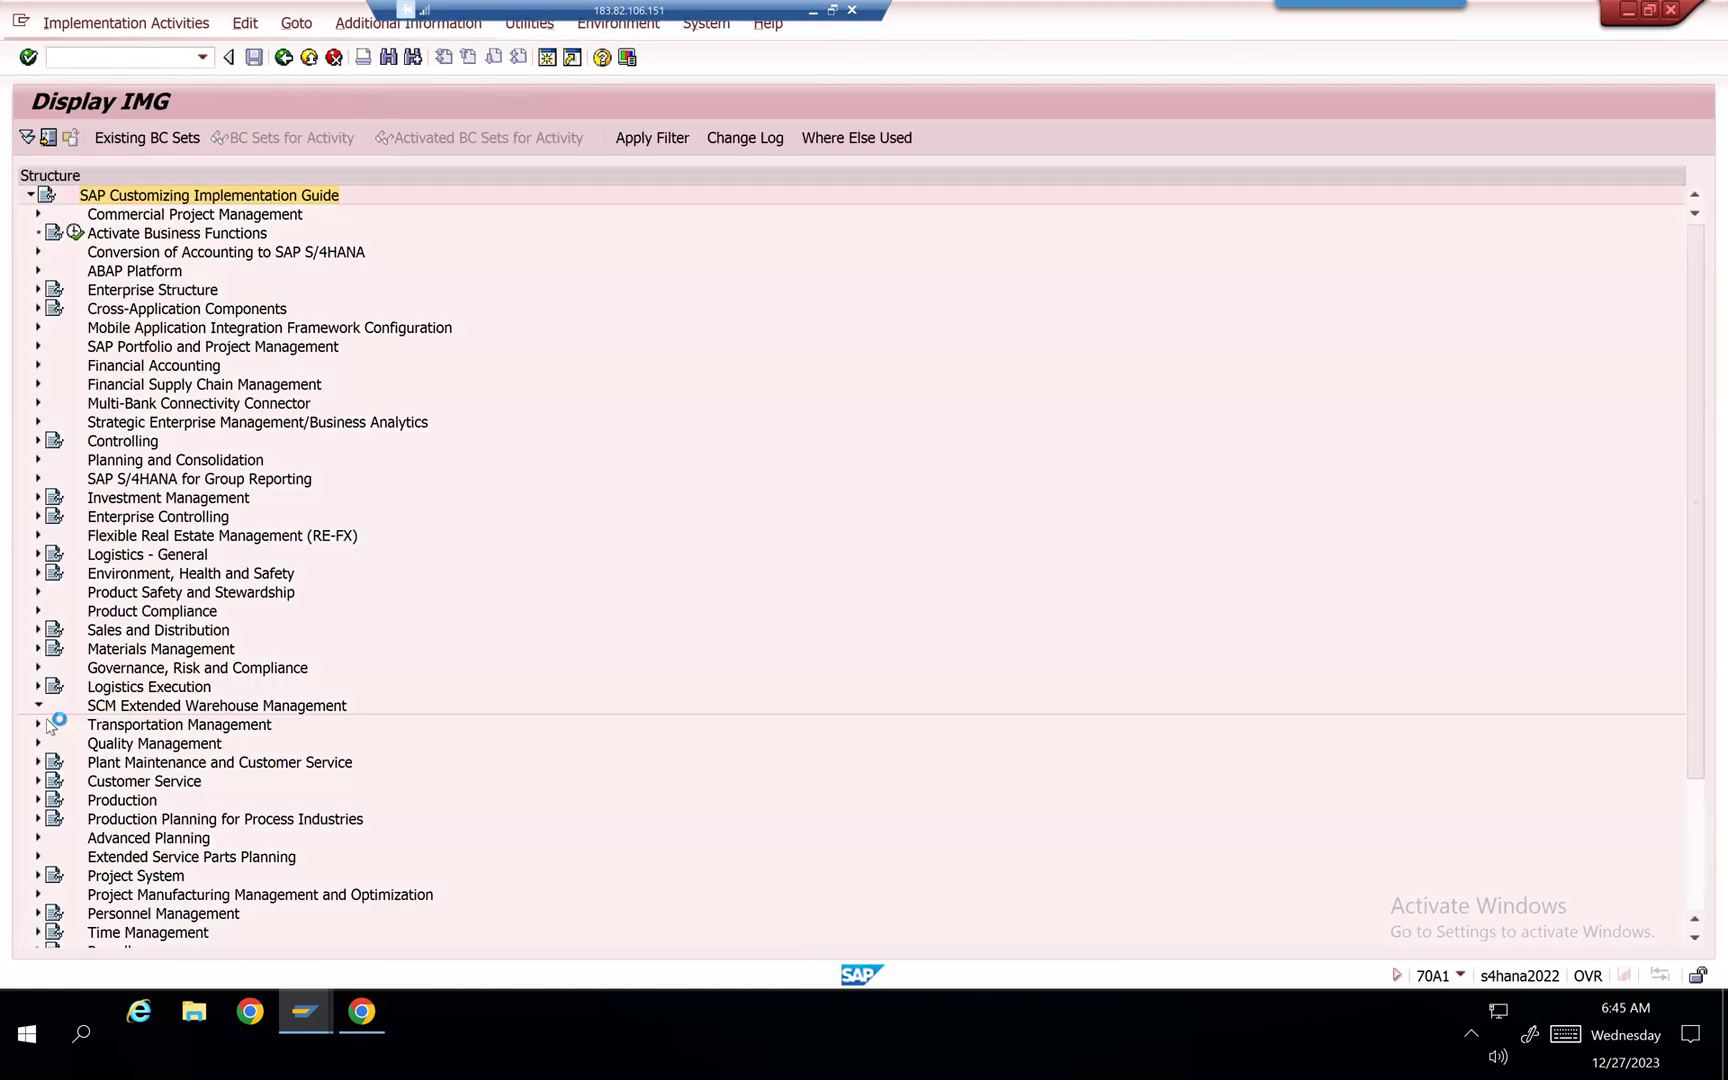
pyautogui.click(45, 725)
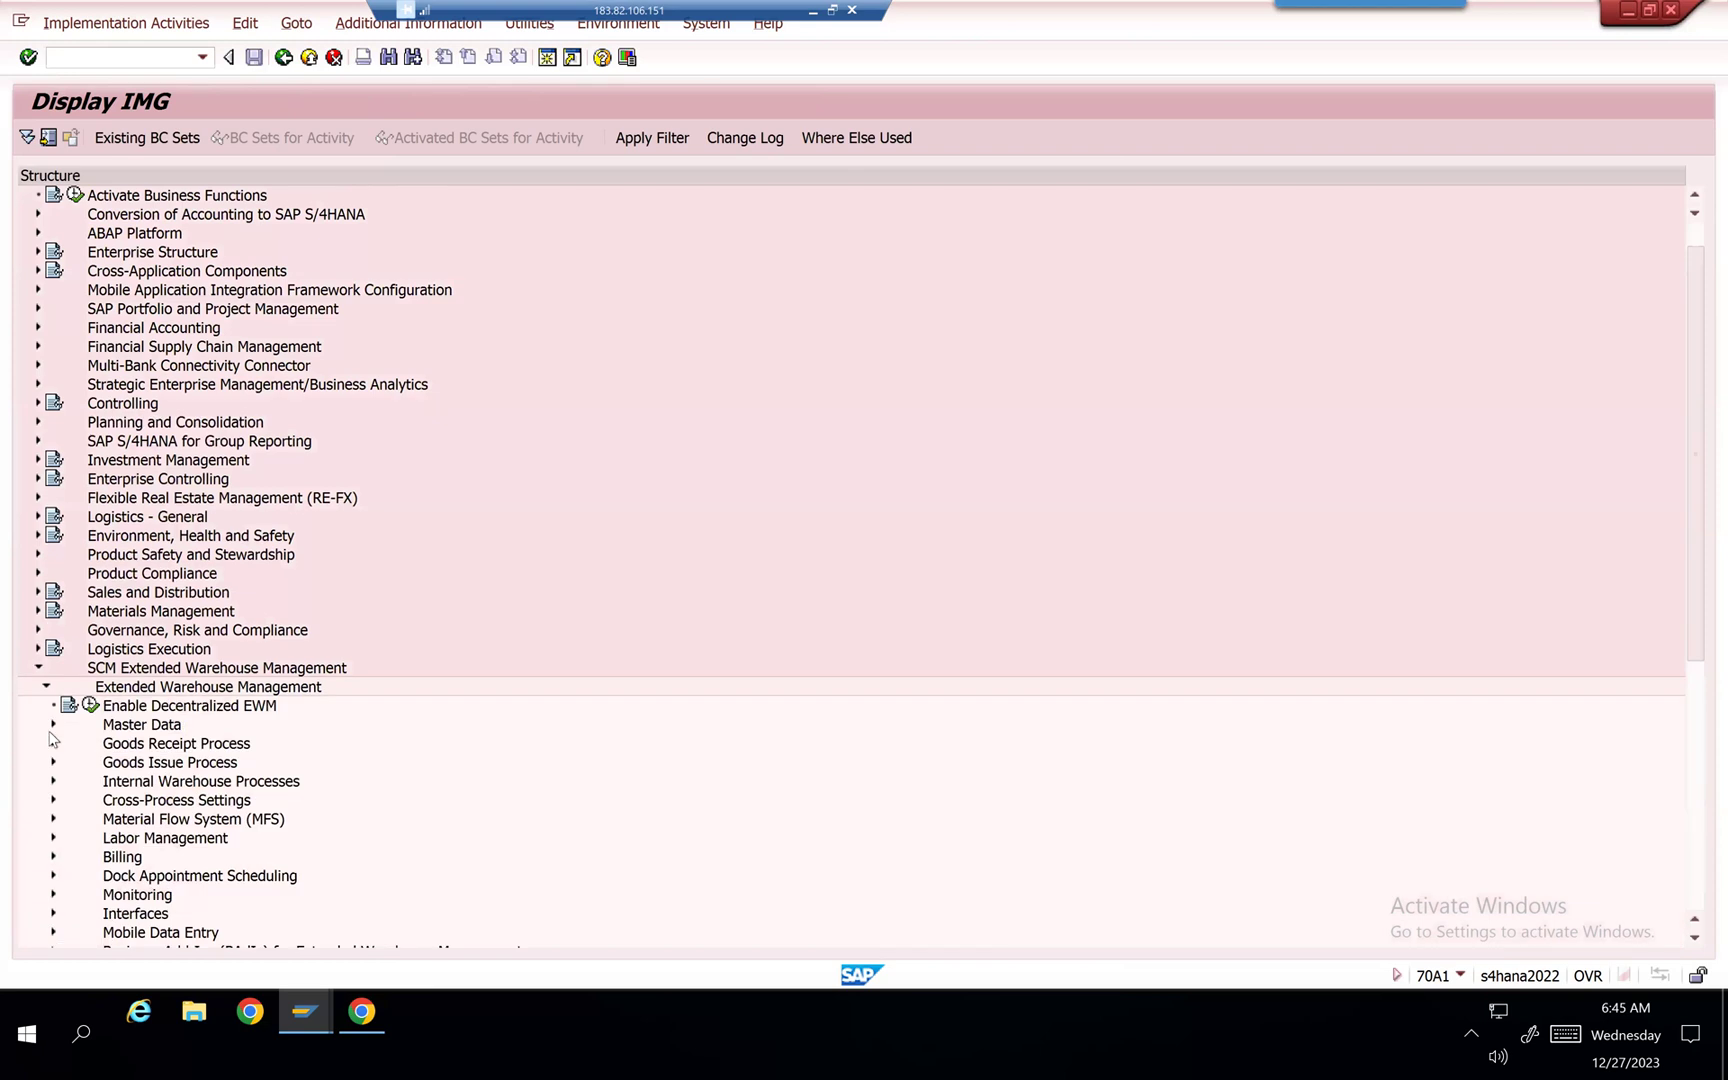
pyautogui.click(53, 763)
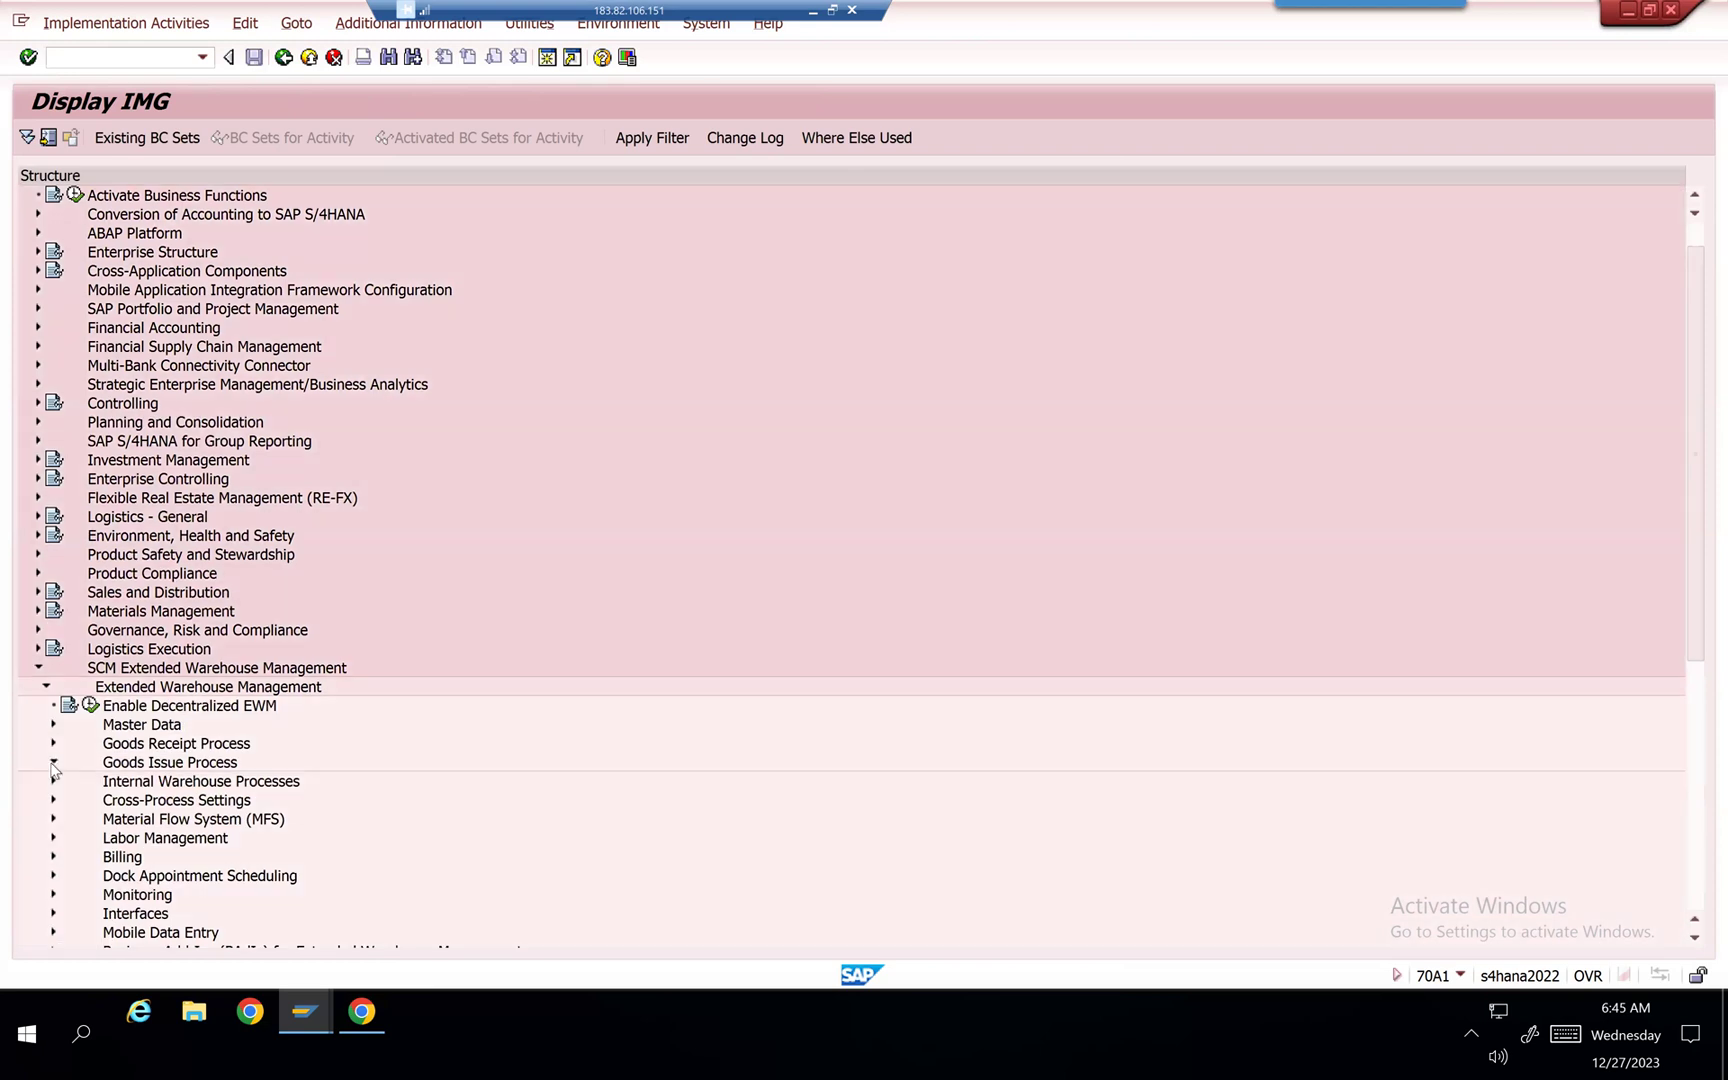
pyautogui.click(61, 744)
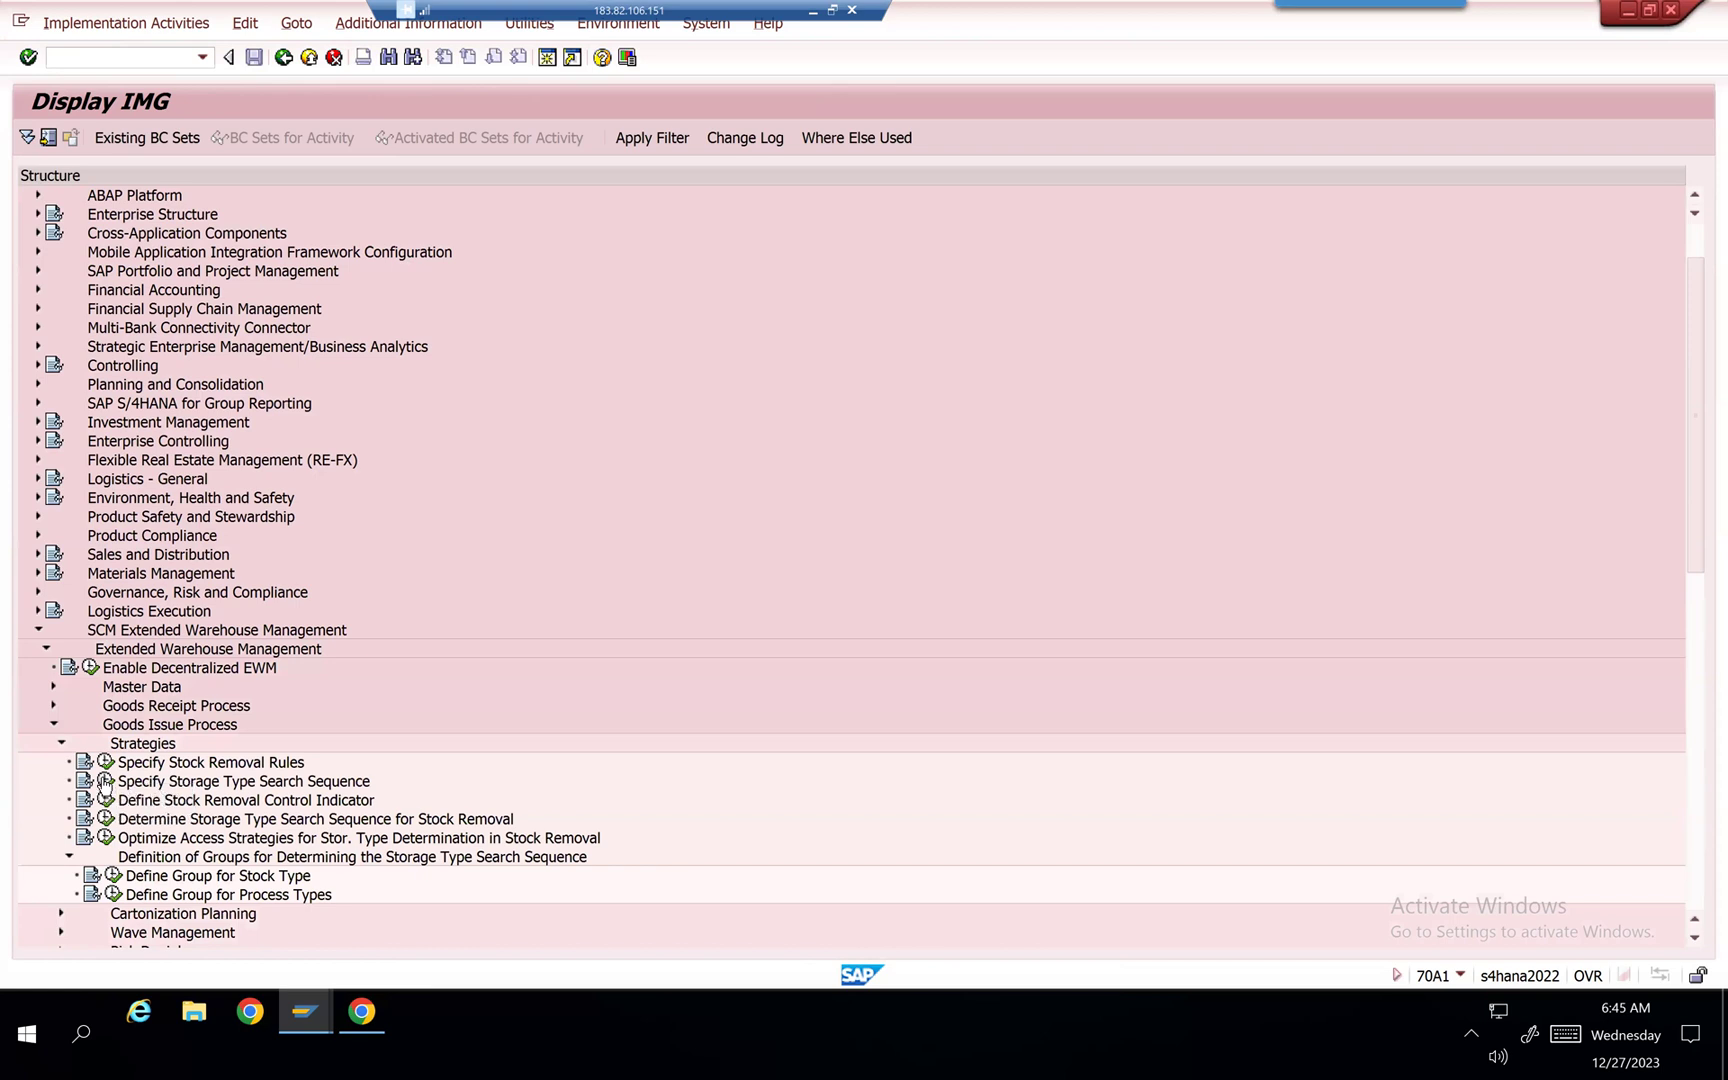
# Step: Open Specify Storage Type Search Sequence, jump to warehouse 70A1, and select the FIXE sequence
pyautogui.doubleClick(345, 782)
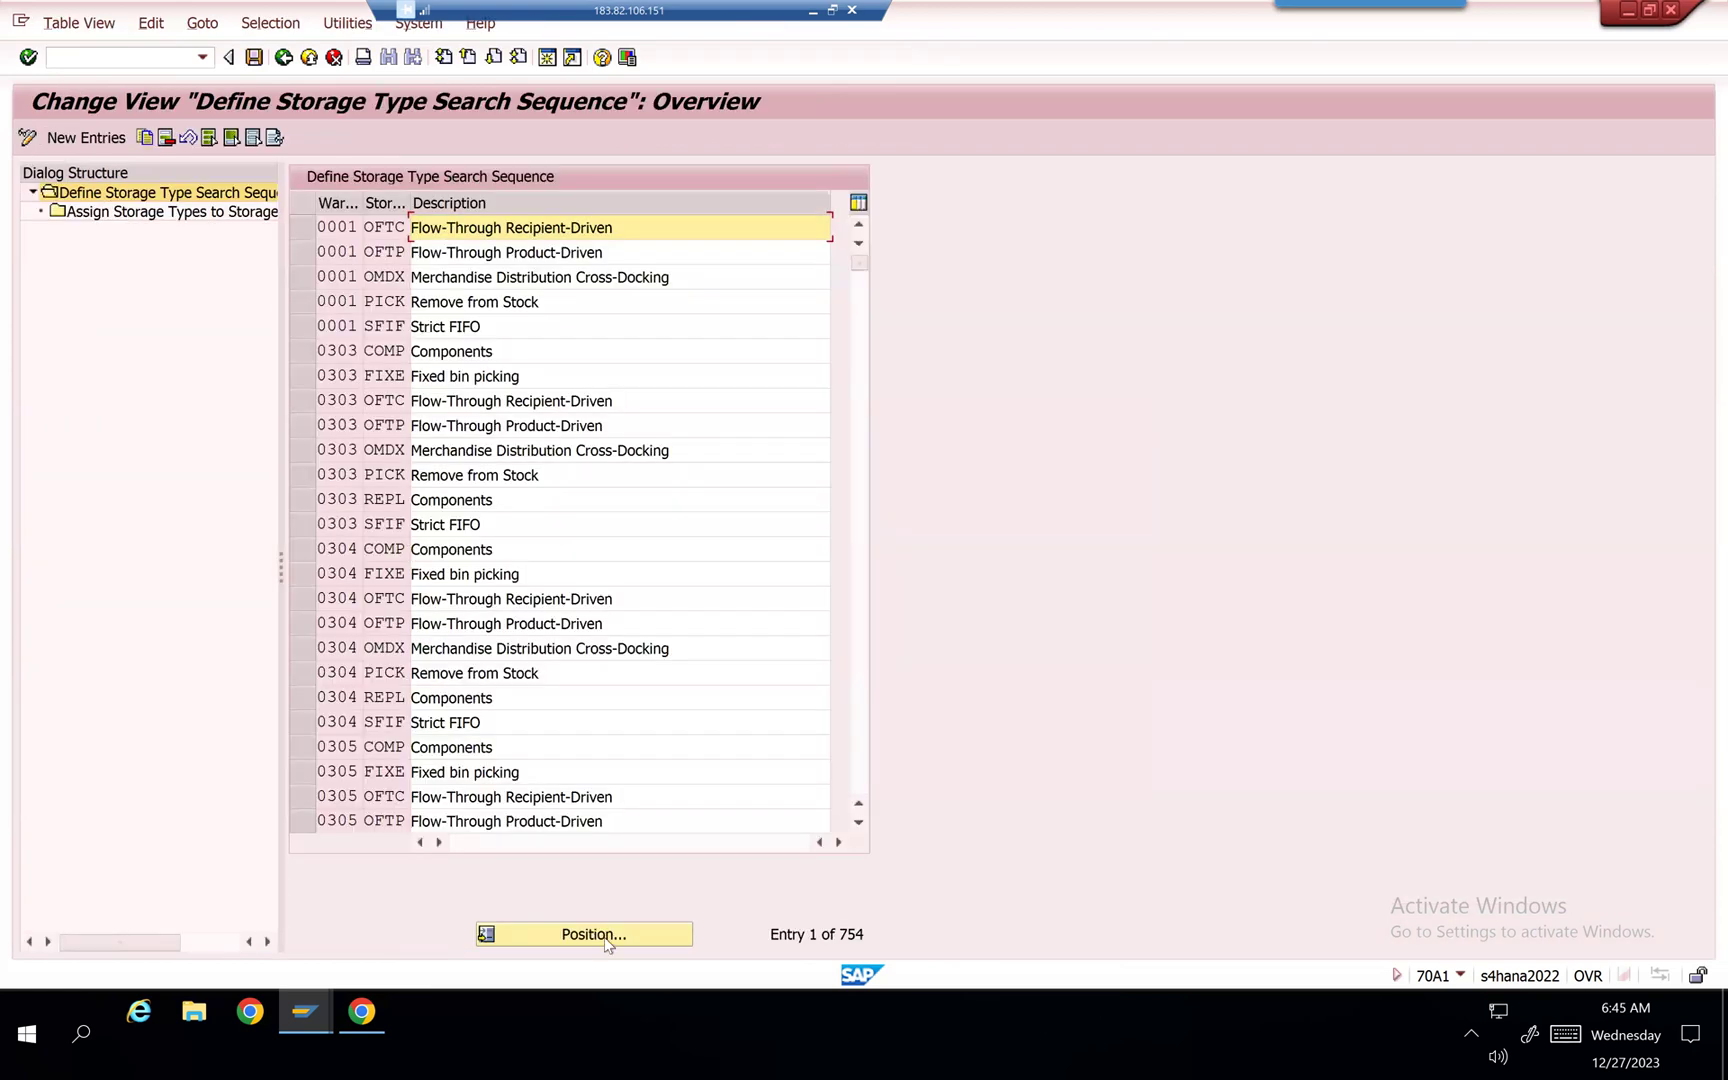
pyautogui.click(603, 936)
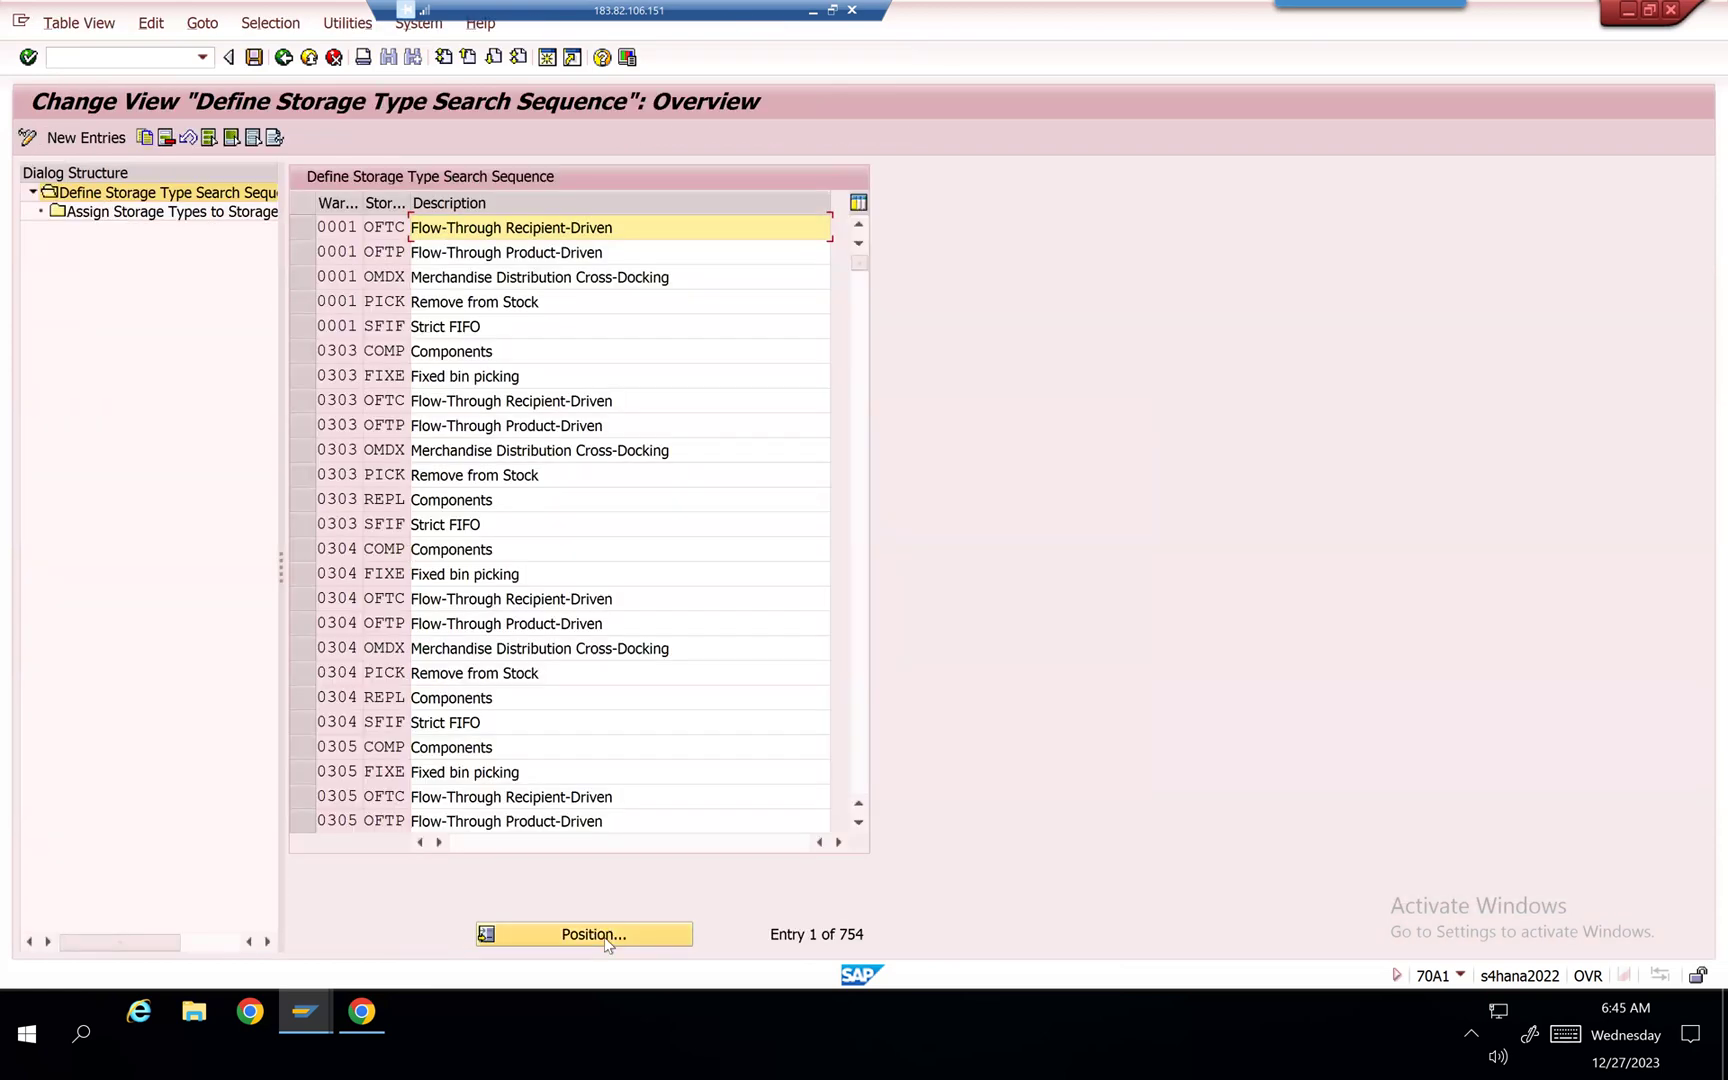
pyautogui.write('7')
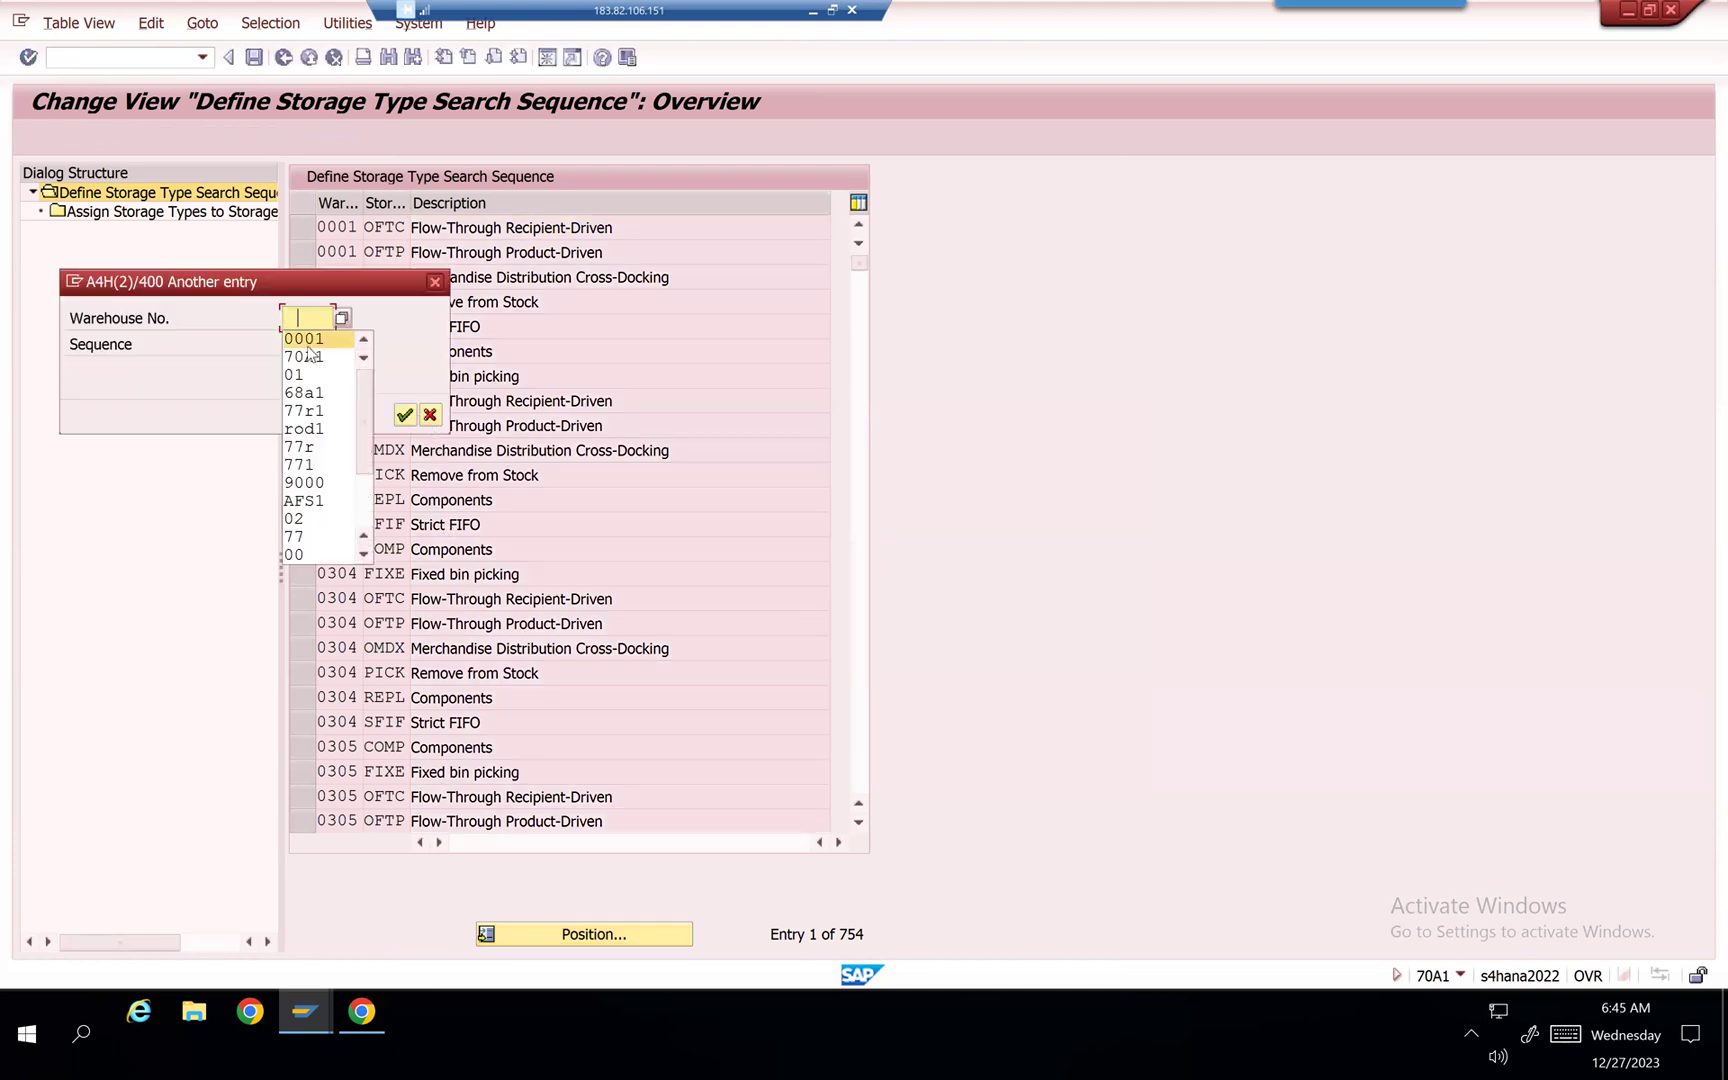
pyautogui.click(315, 345)
pyautogui.click(315, 343)
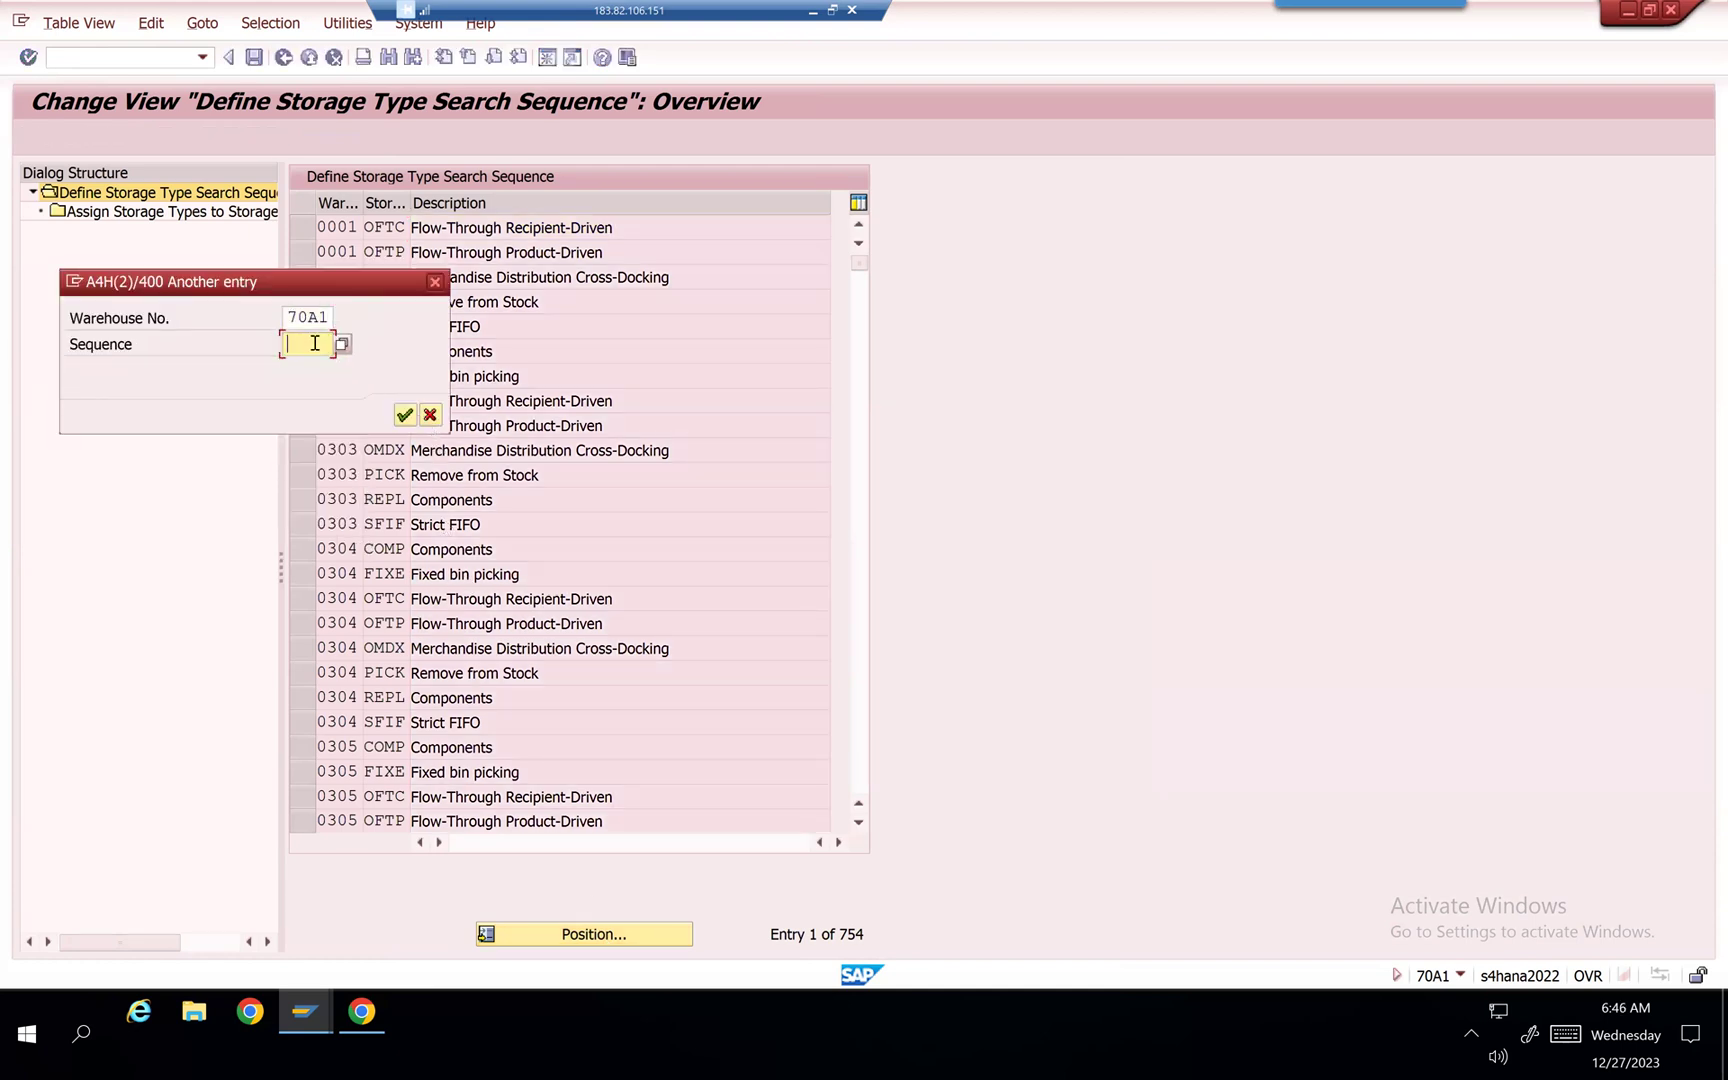
pyautogui.write('FIFO')
pyautogui.press('Return')
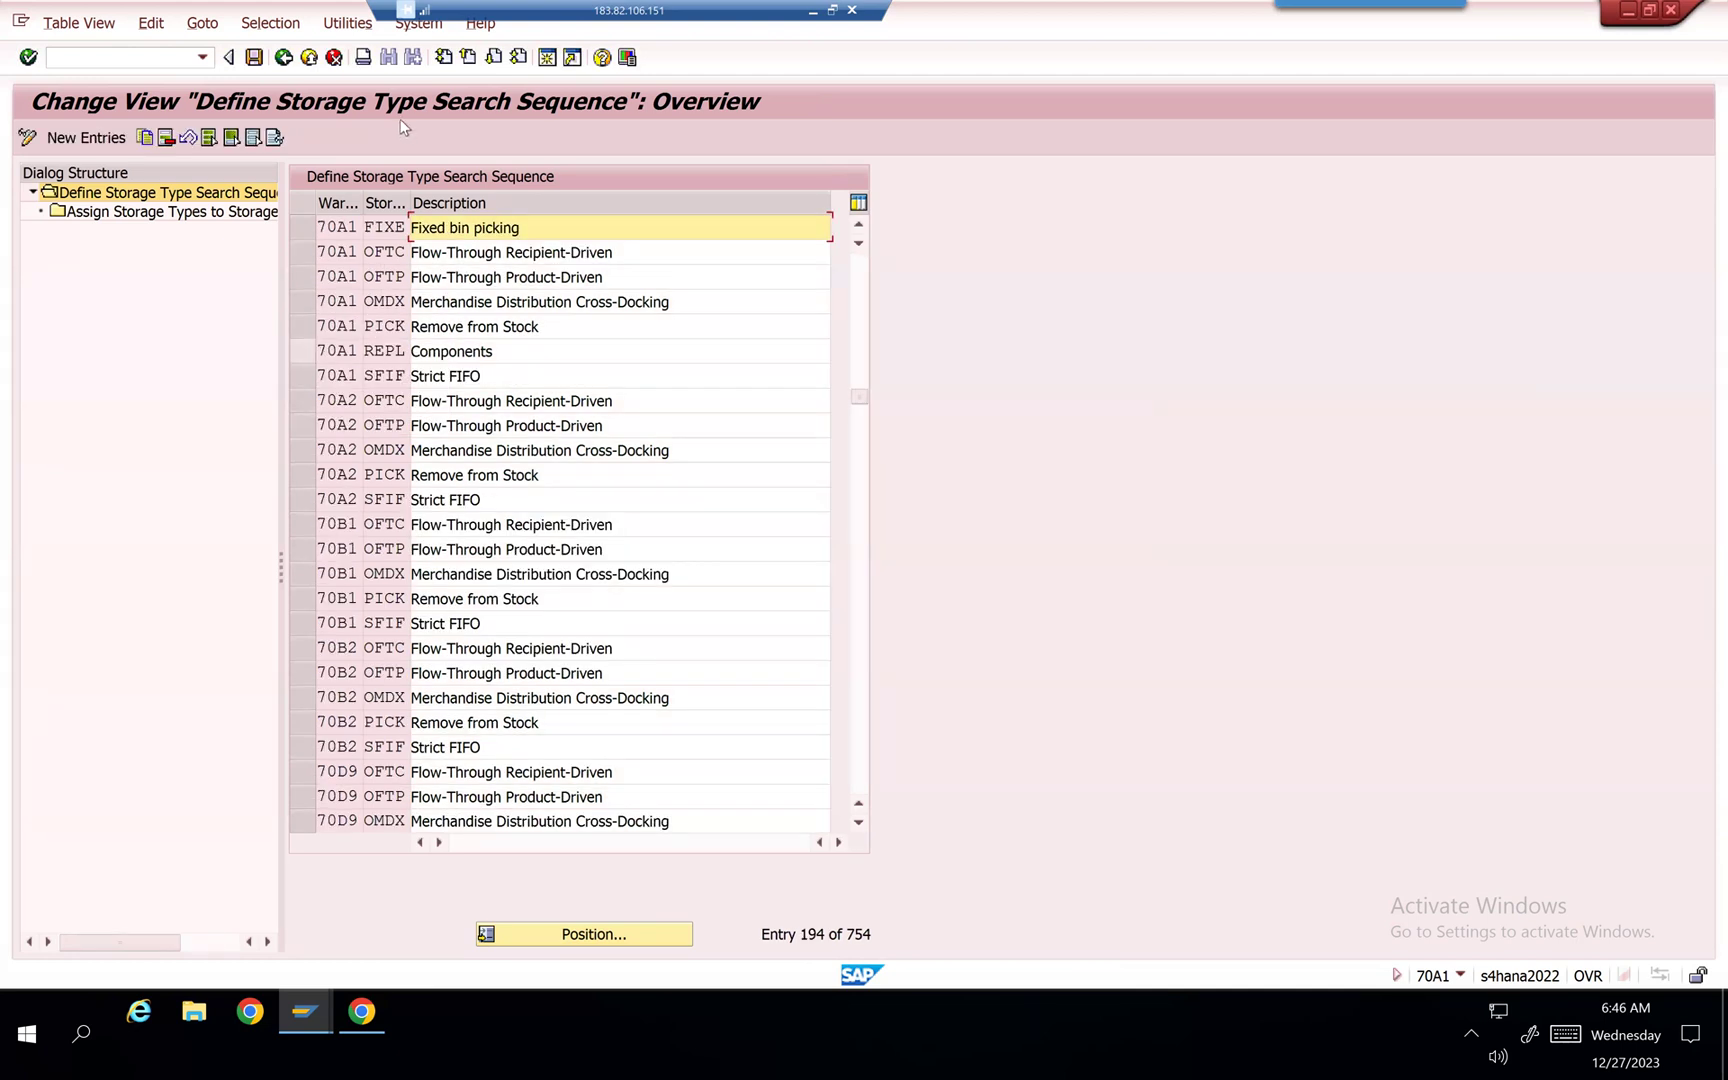
pyautogui.click(304, 228)
# Step: Copy the FIXD assignment as storage type RESR, step 3 of FIXE, and save under a customizing request
pyautogui.doubleClick(212, 216)
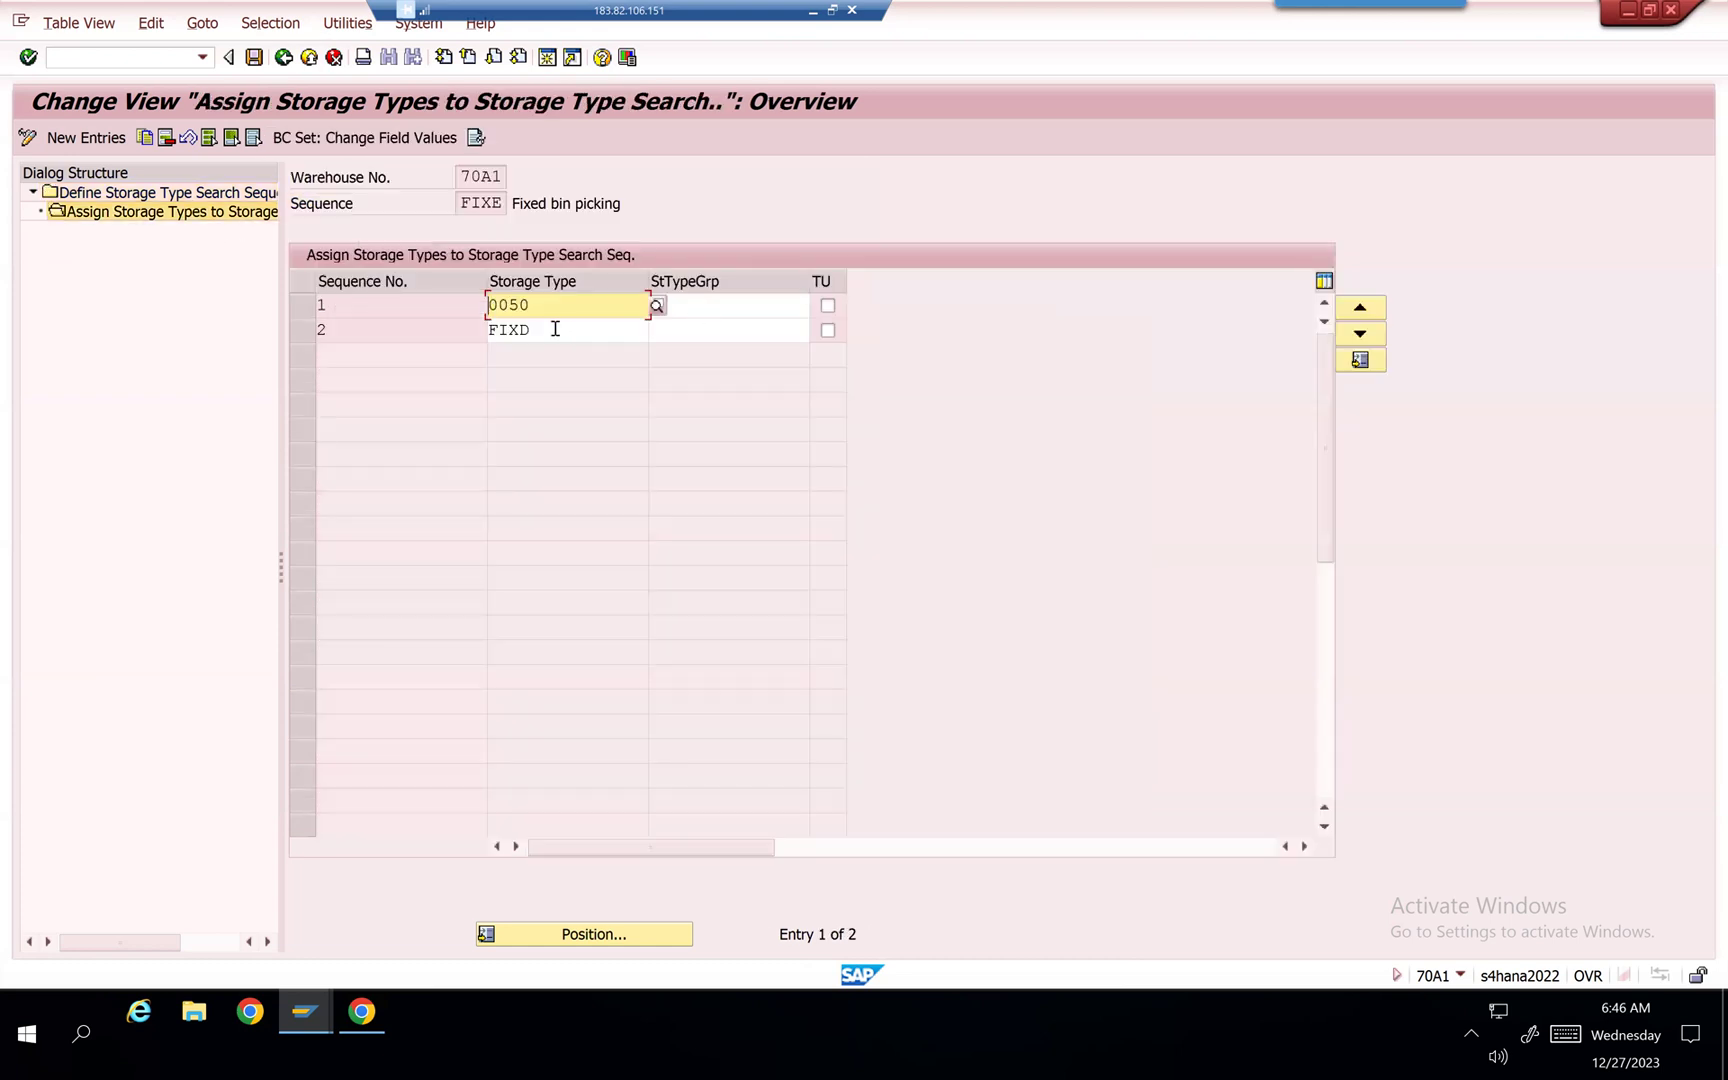
pyautogui.click(555, 329)
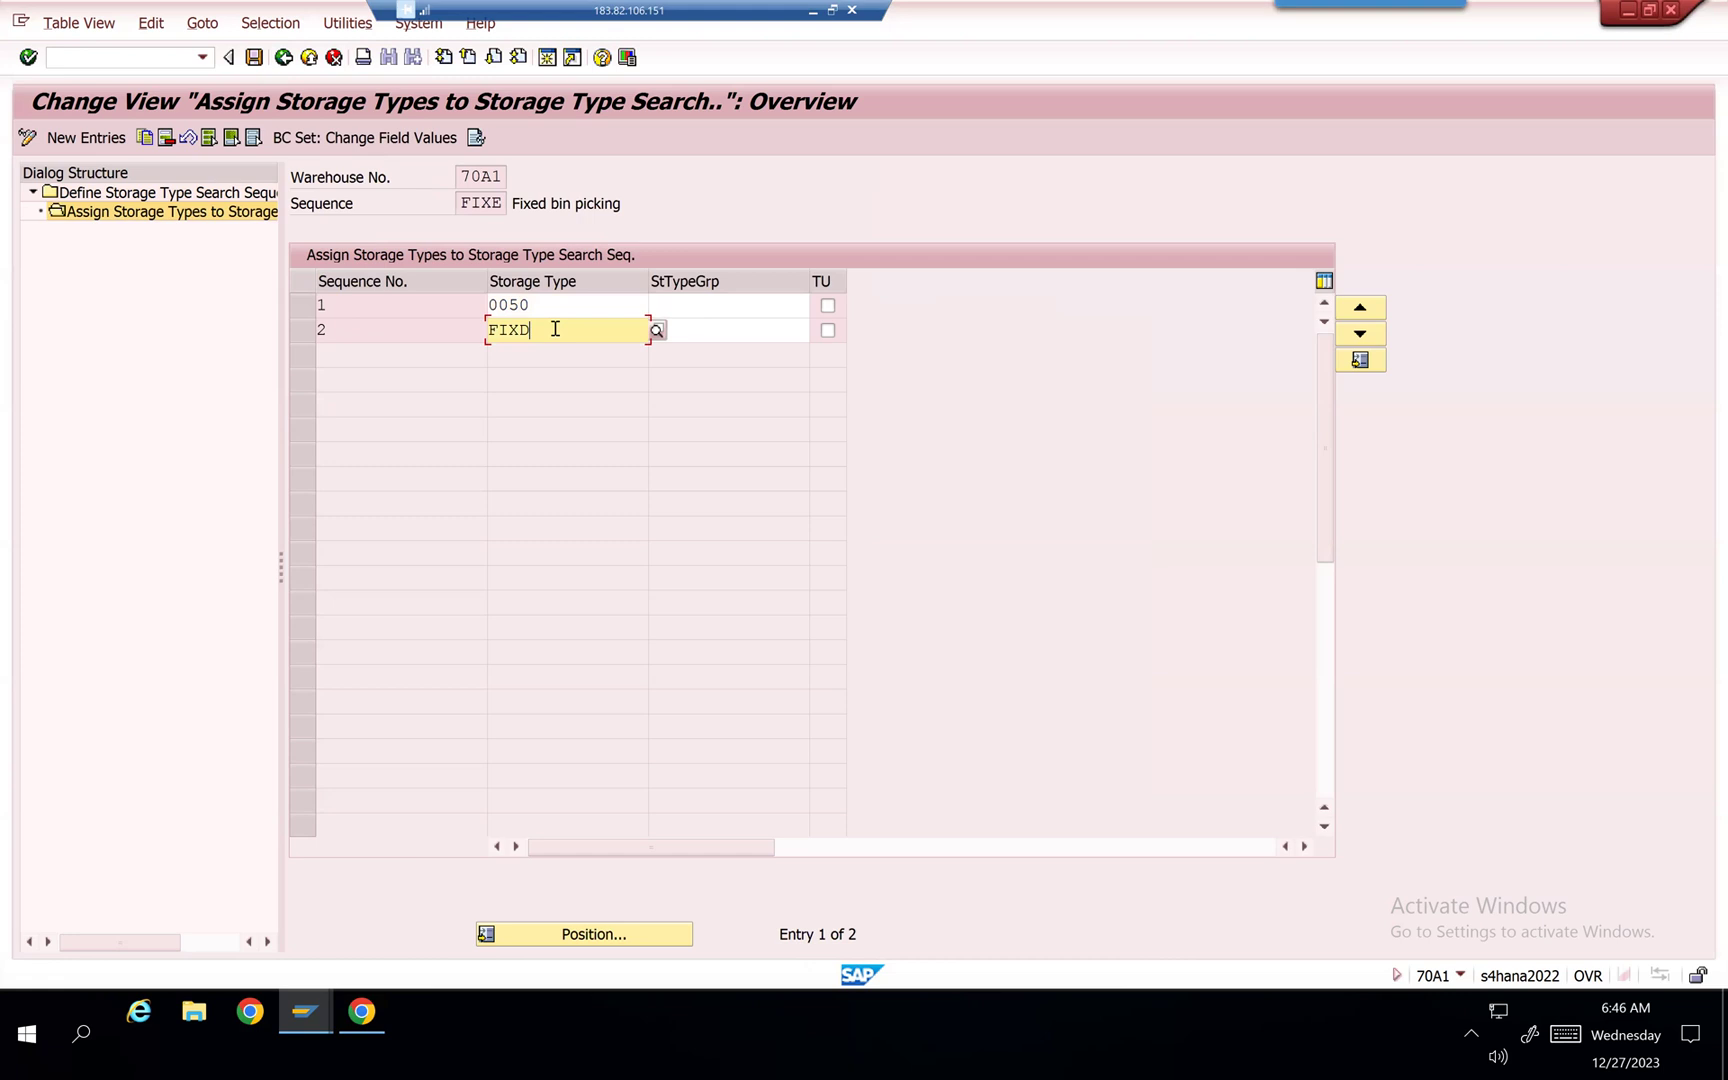
pyautogui.click(306, 329)
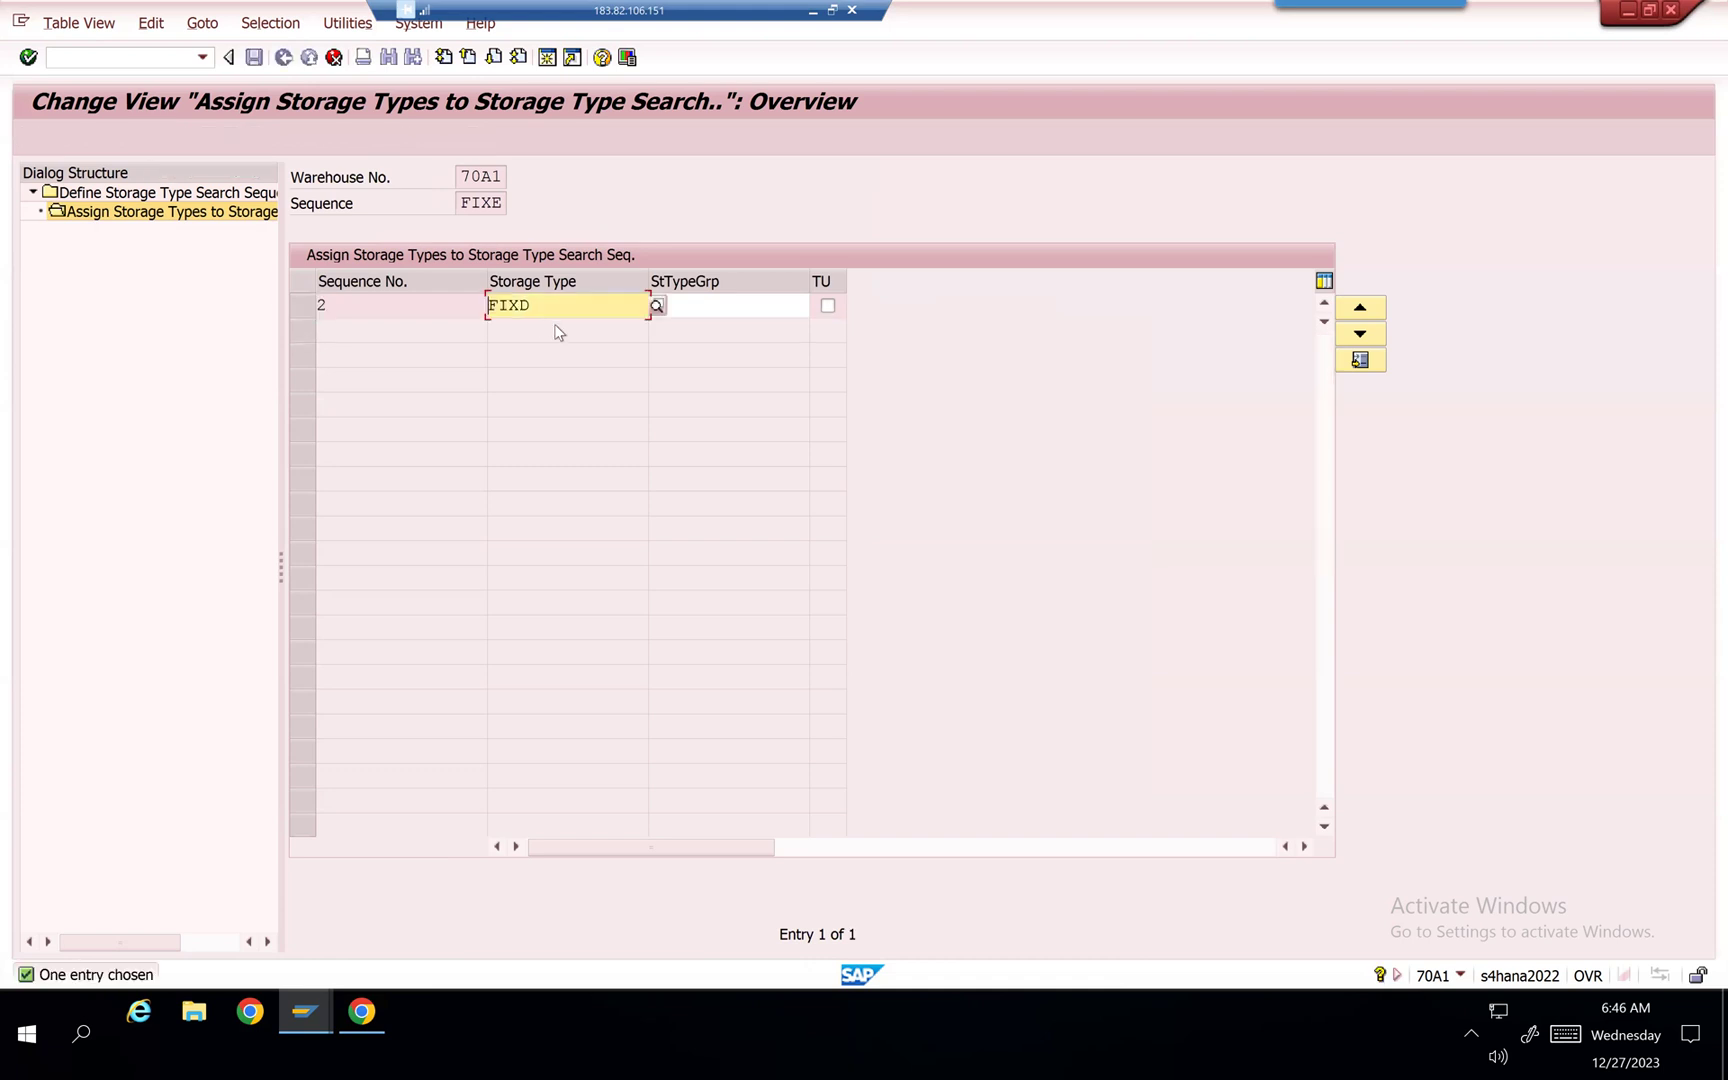
pyautogui.press('Delete')
pyautogui.press('Delete')
pyautogui.write('r')
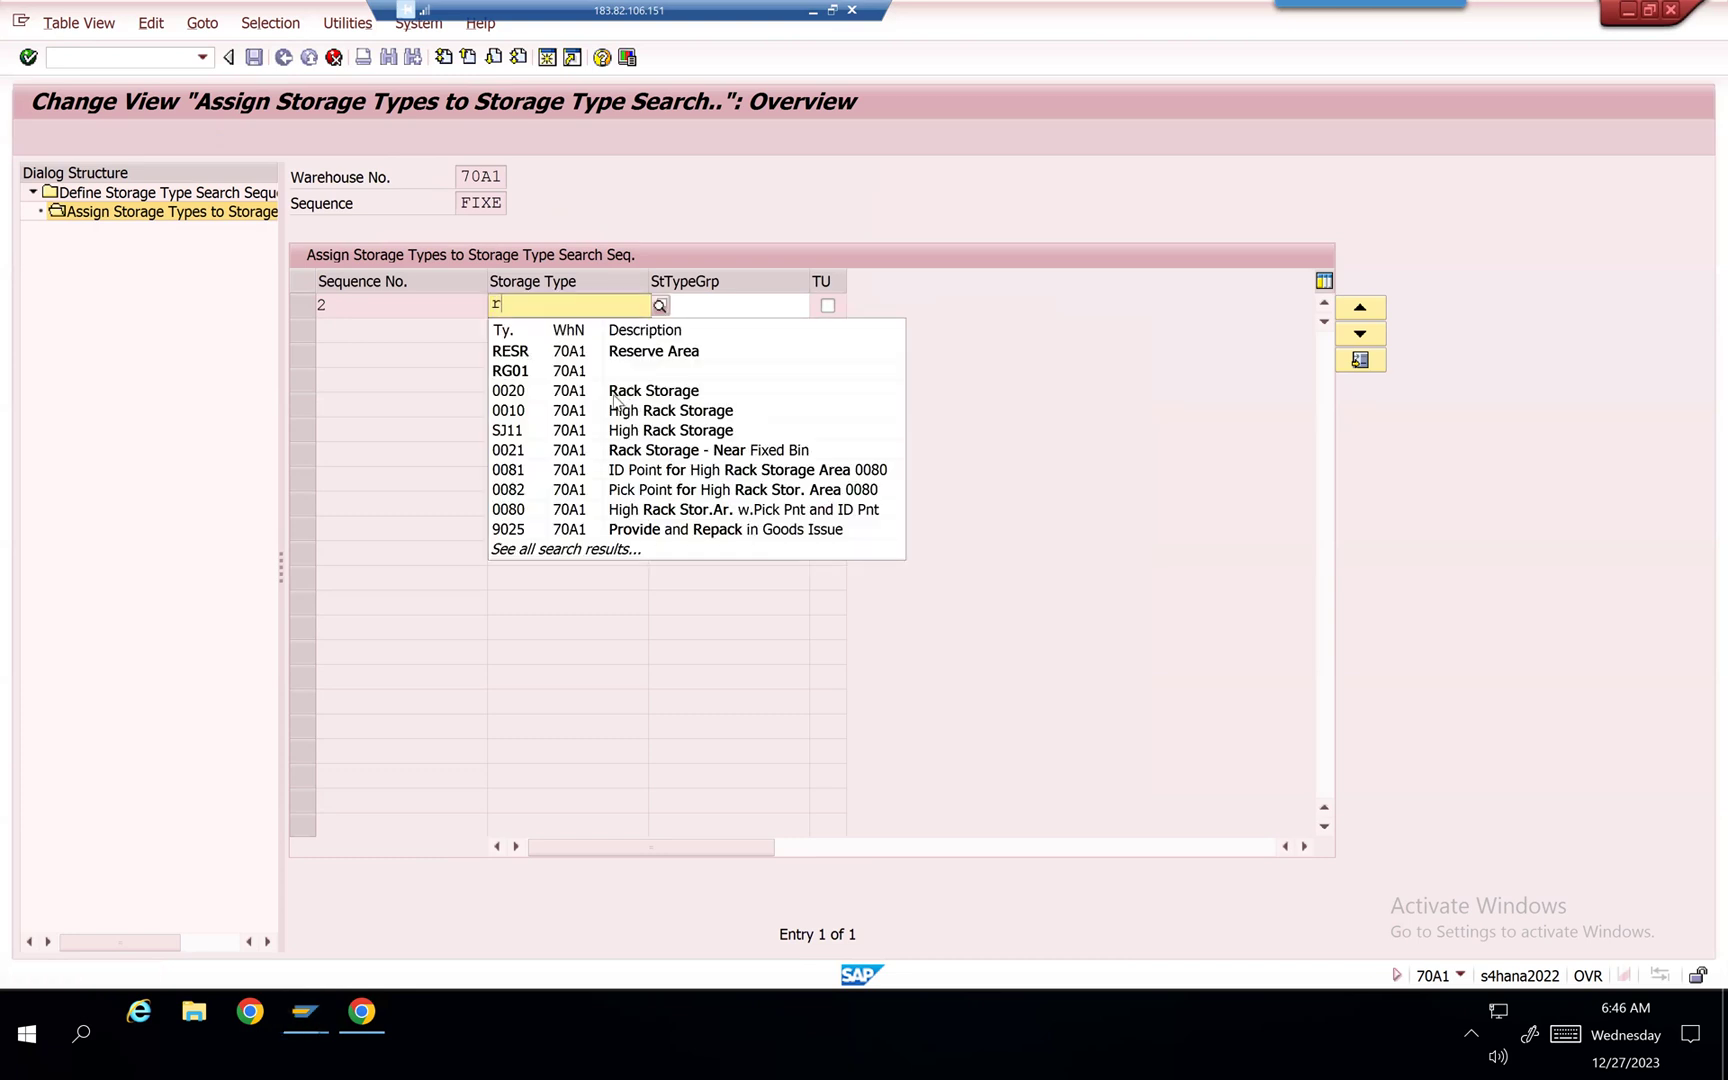
pyautogui.click(540, 352)
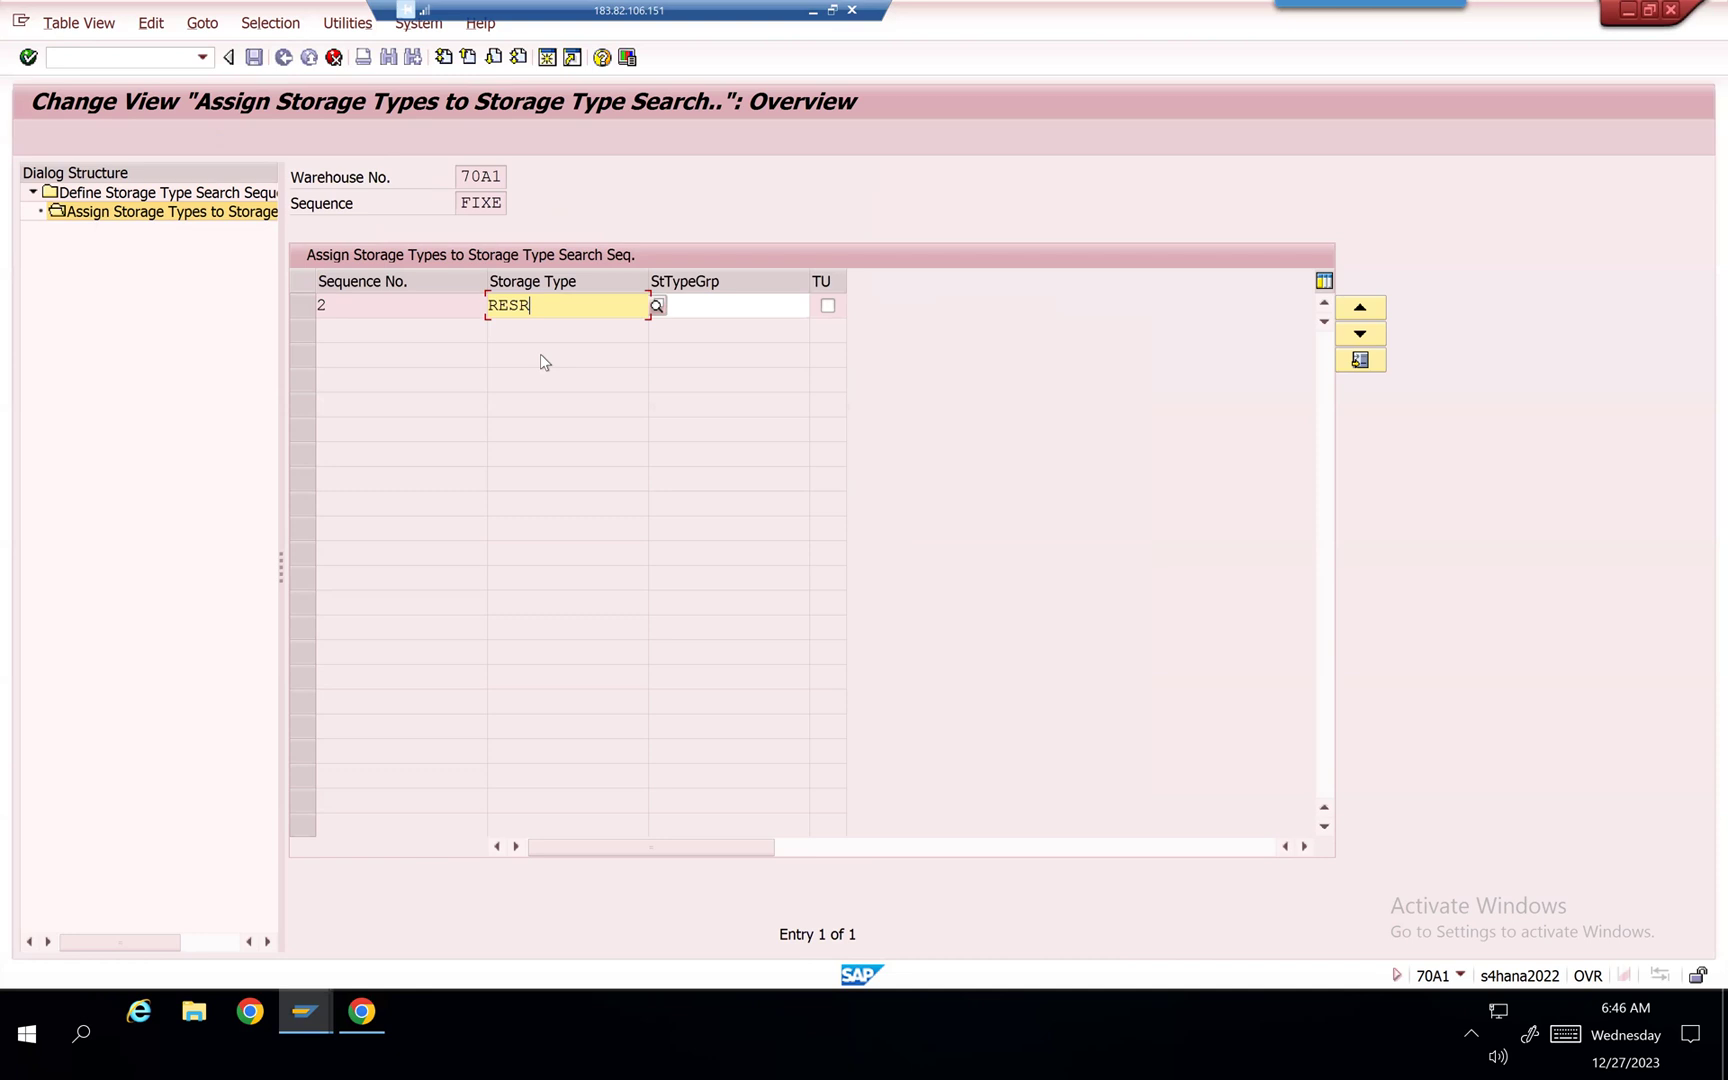
pyautogui.press('Return')
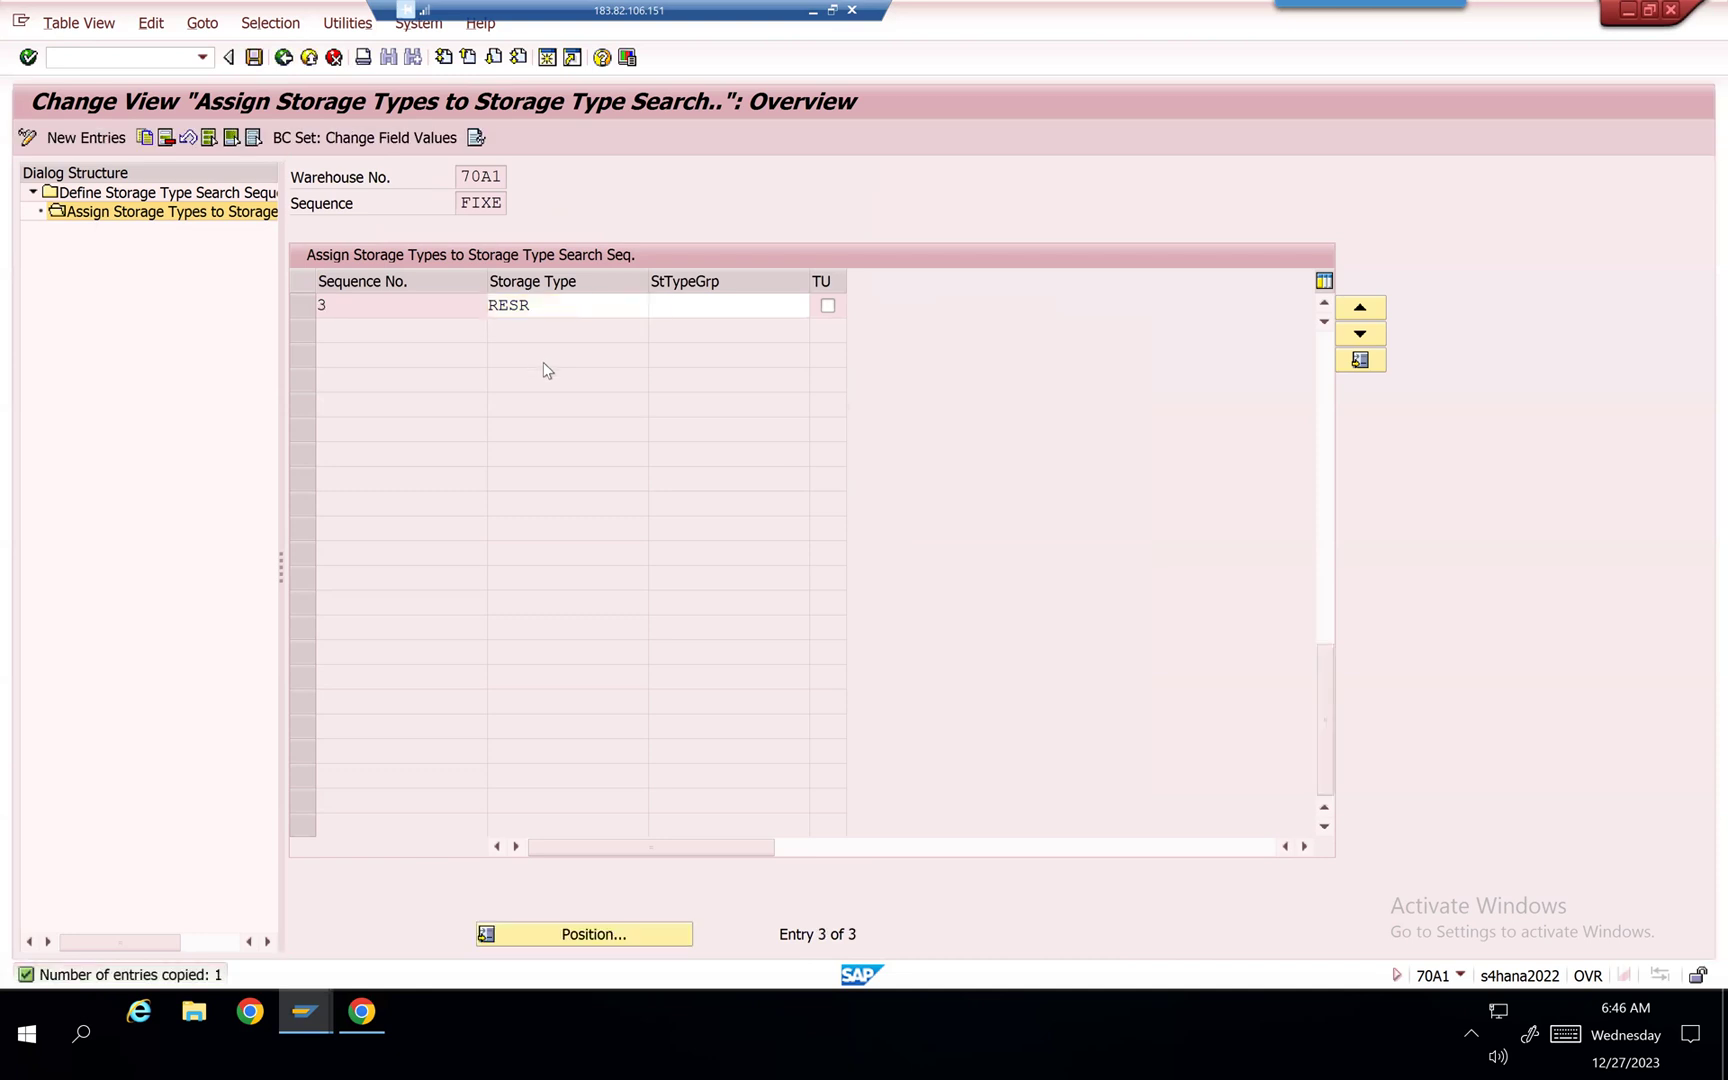
pyautogui.hotkey('ctrl', 's')
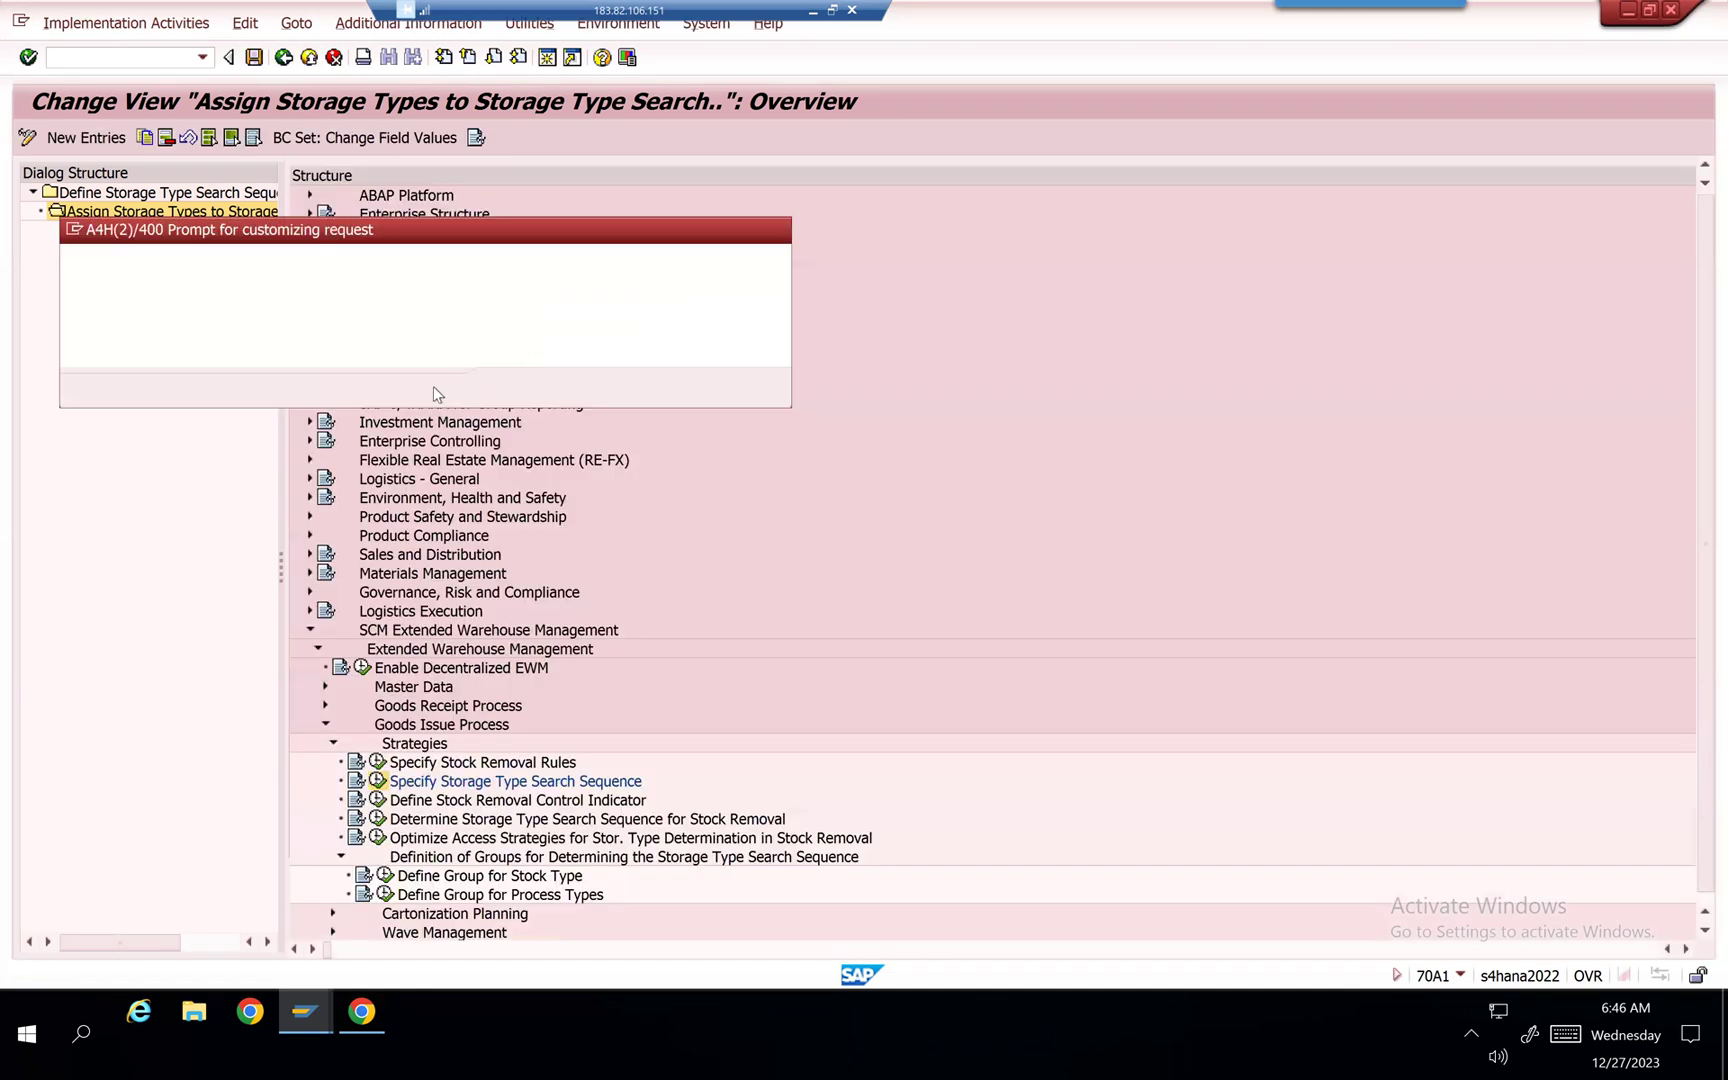
pyautogui.click(508, 389)
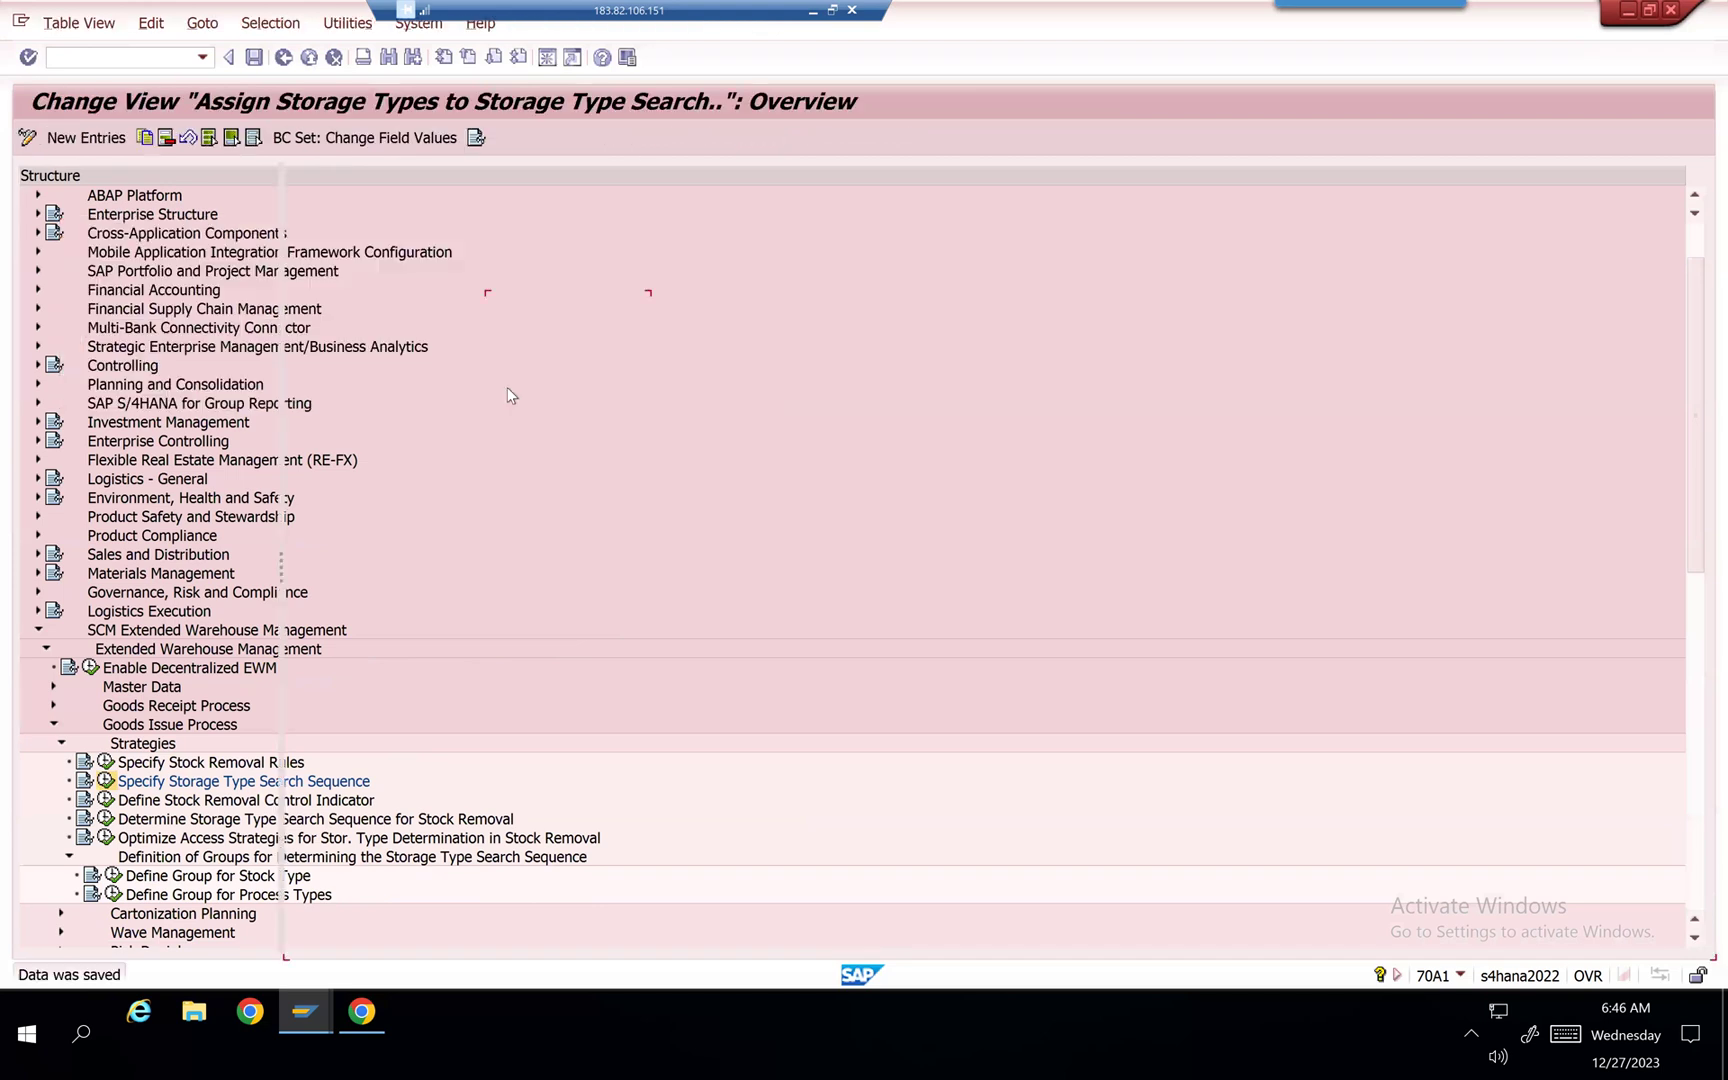
pyautogui.scroll(2, 537, 313)
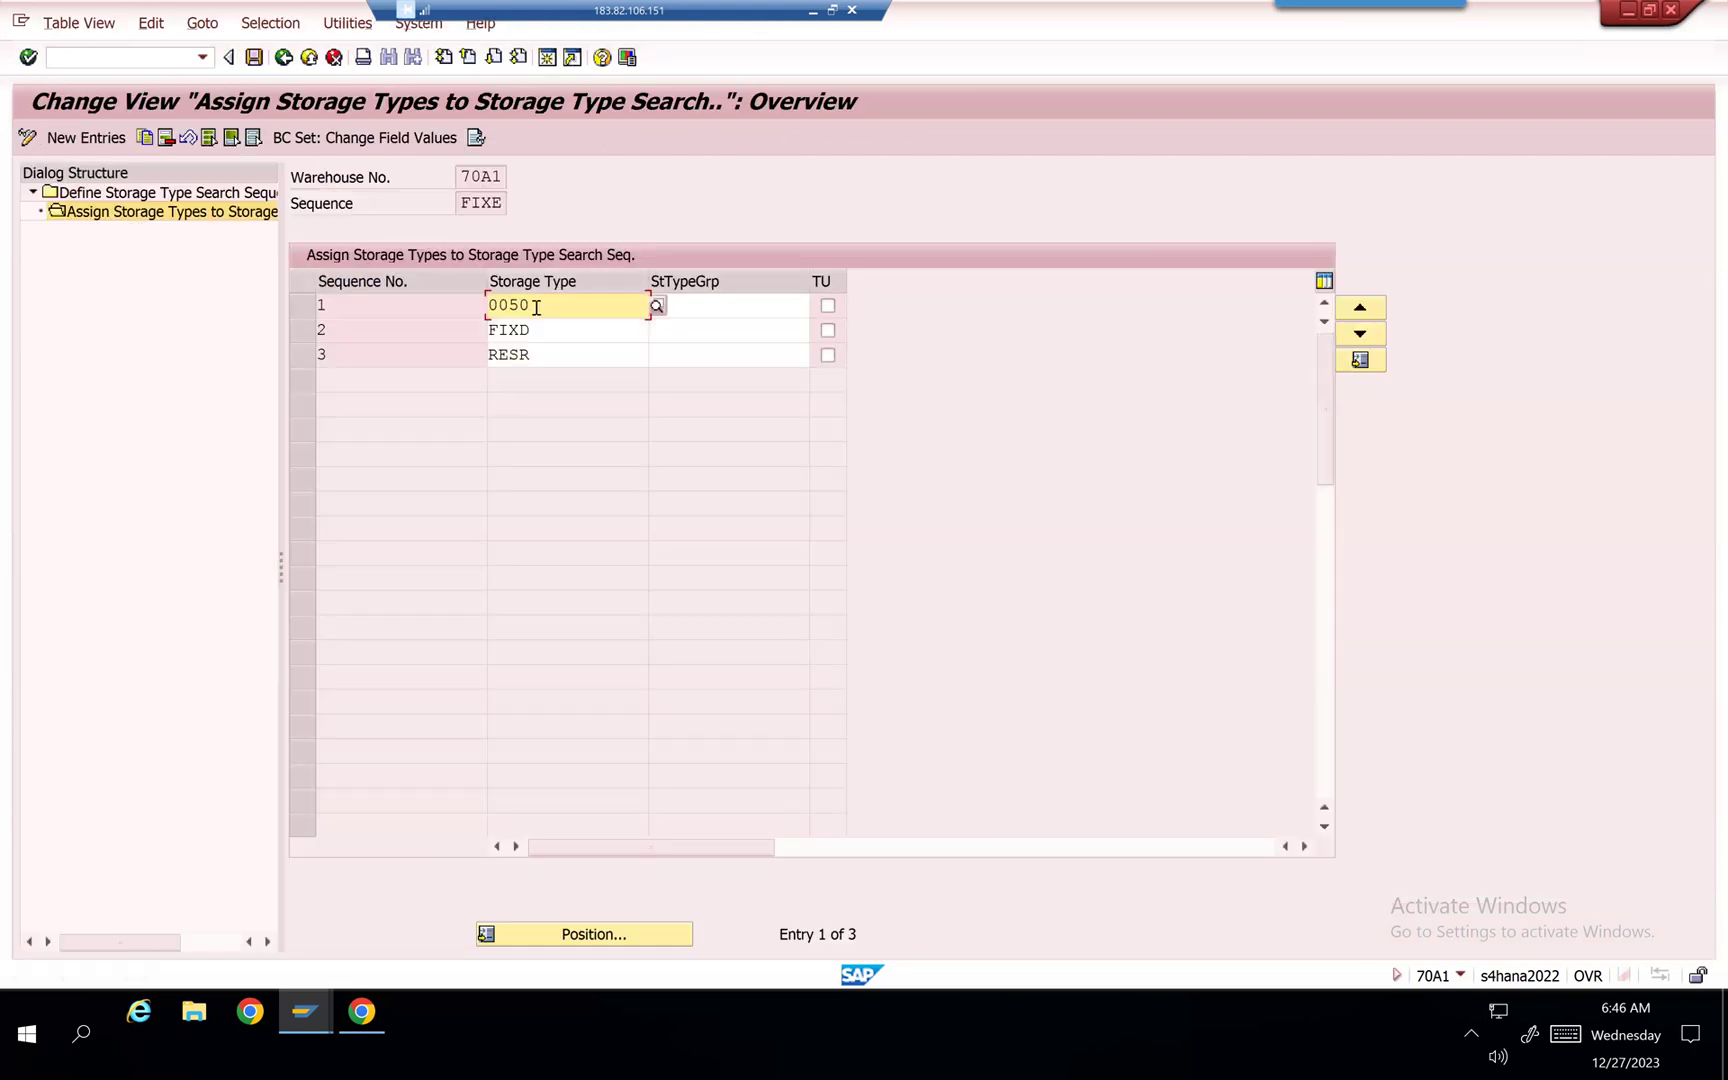
# Step: Leave the IMG and open the 70A1 subcontracting vendor's business partner record via /nbp
pyautogui.click(284, 57)
pyautogui.click(284, 58)
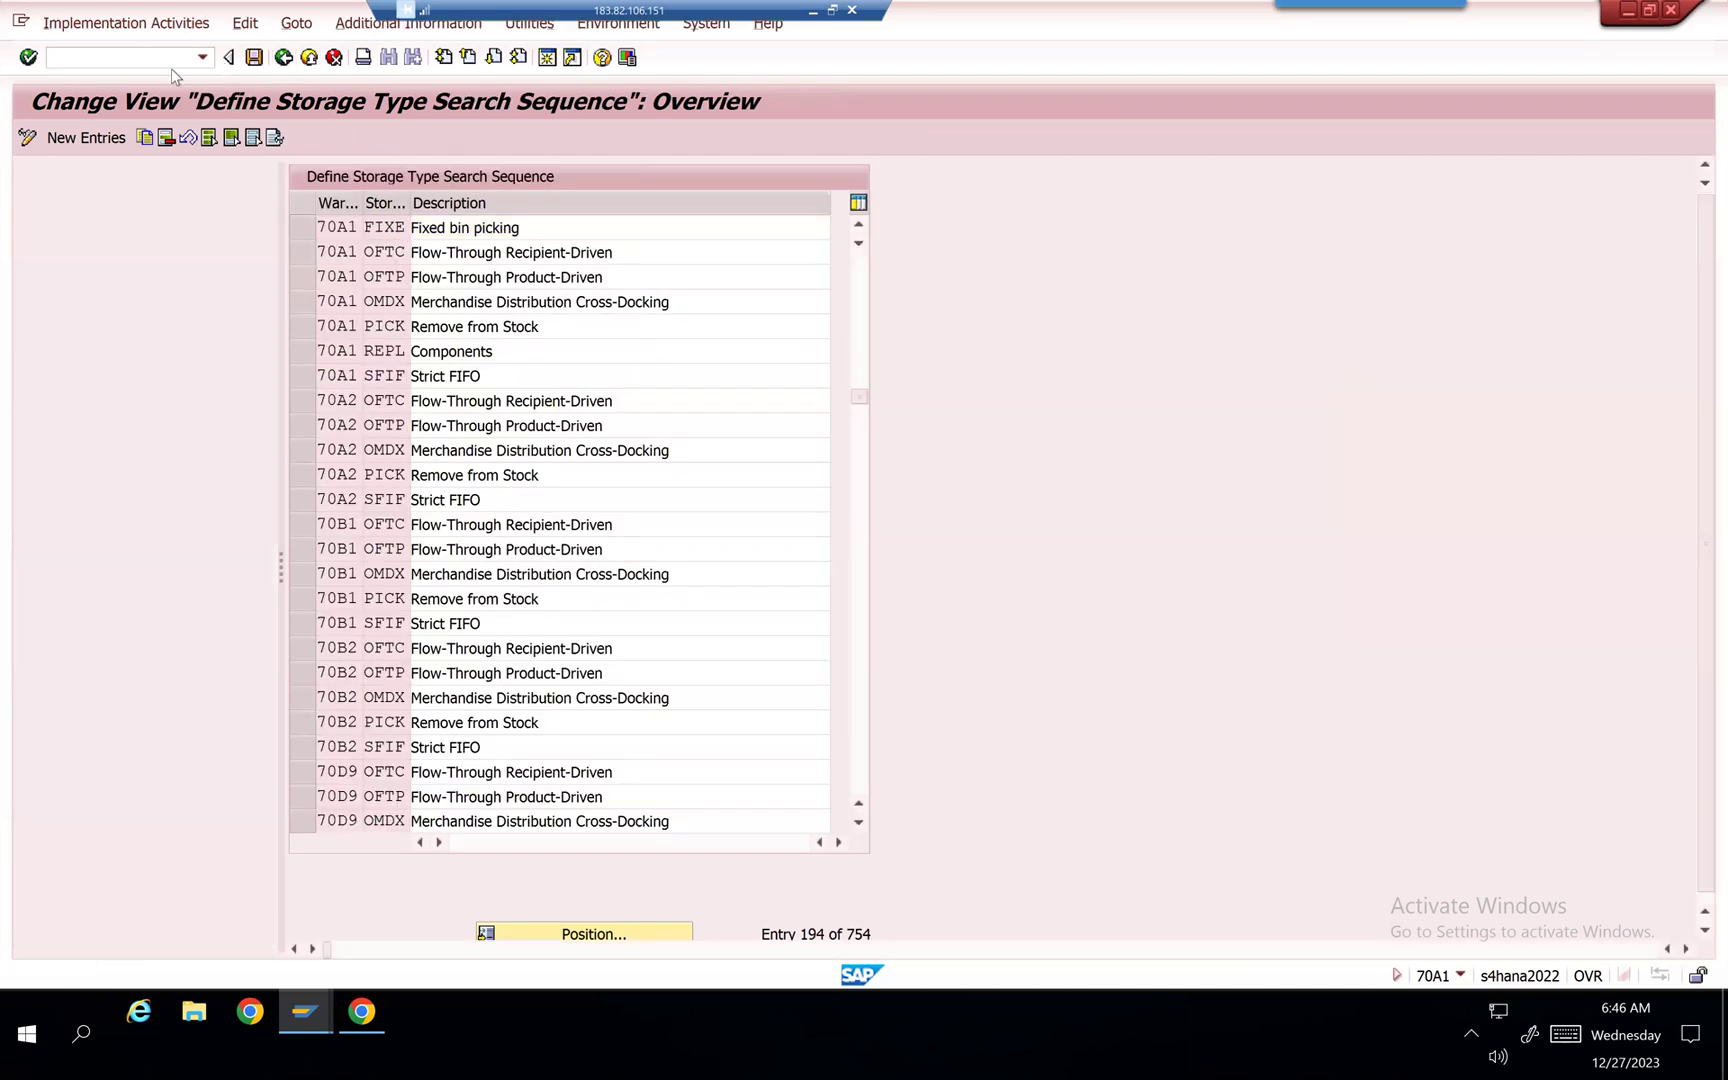
pyautogui.click(284, 57)
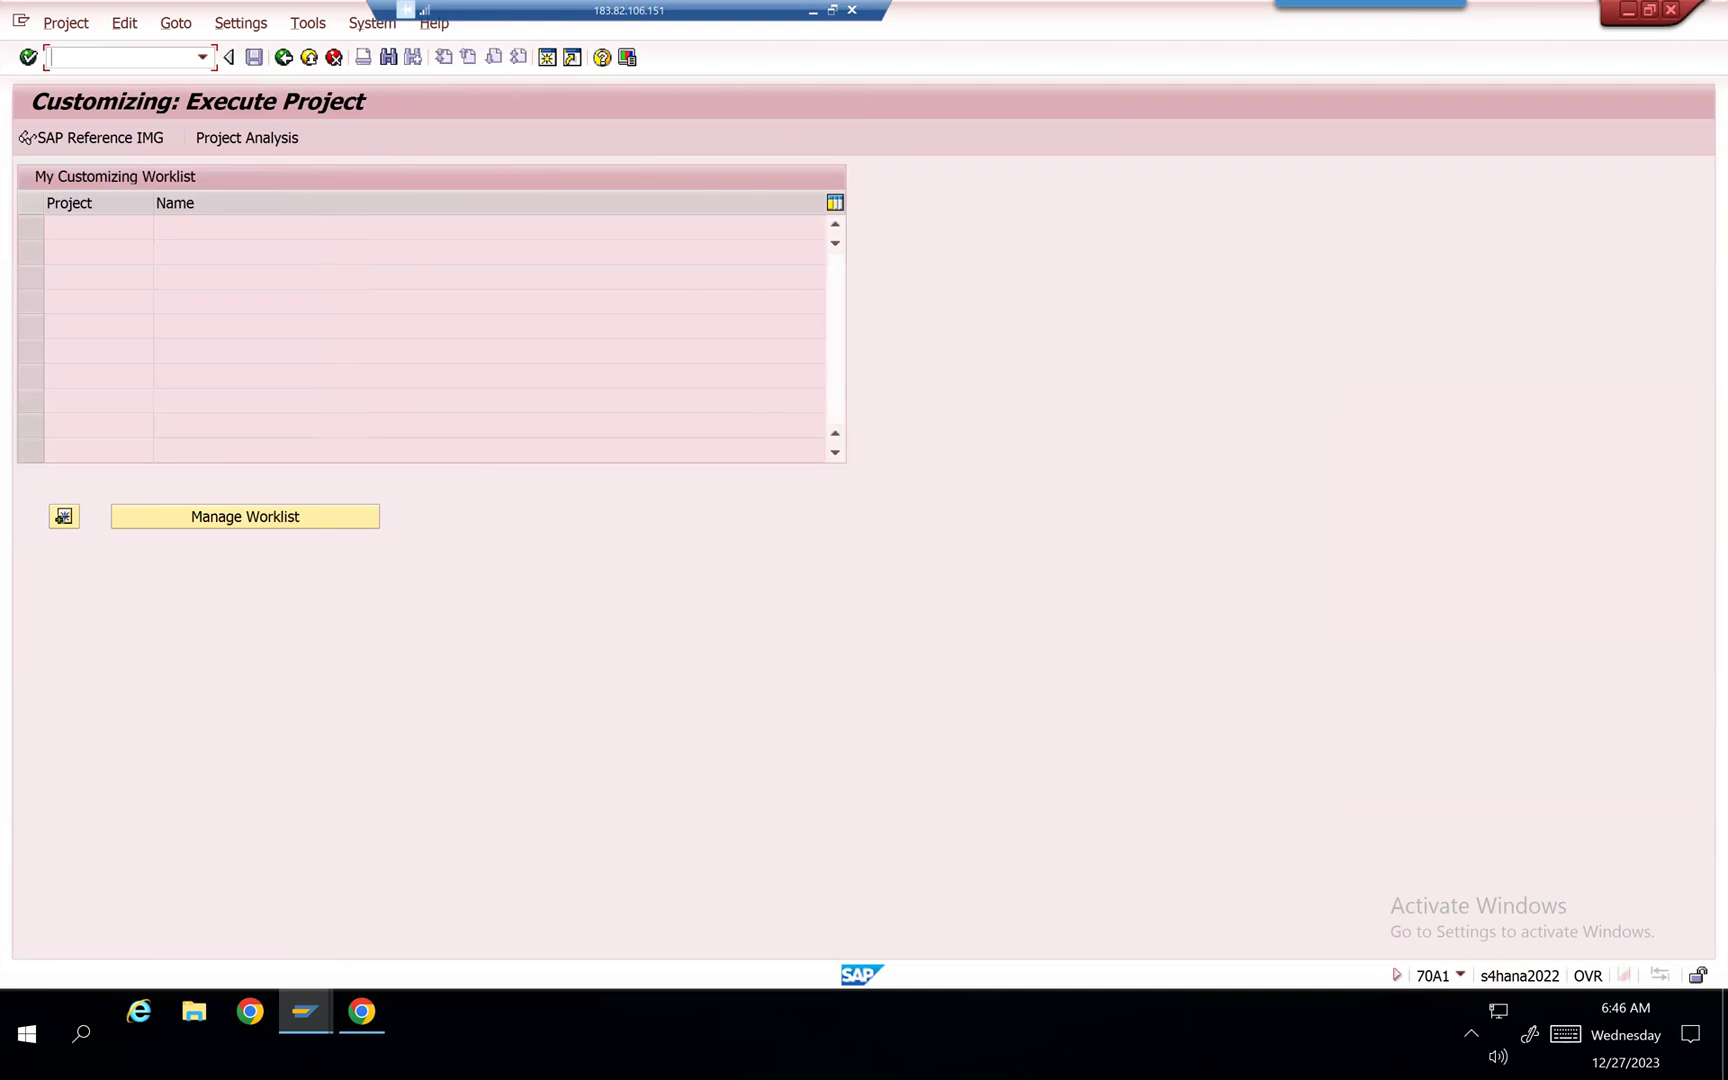
pyautogui.write('/nbp')
pyautogui.press('Return')
pyautogui.click(319, 333)
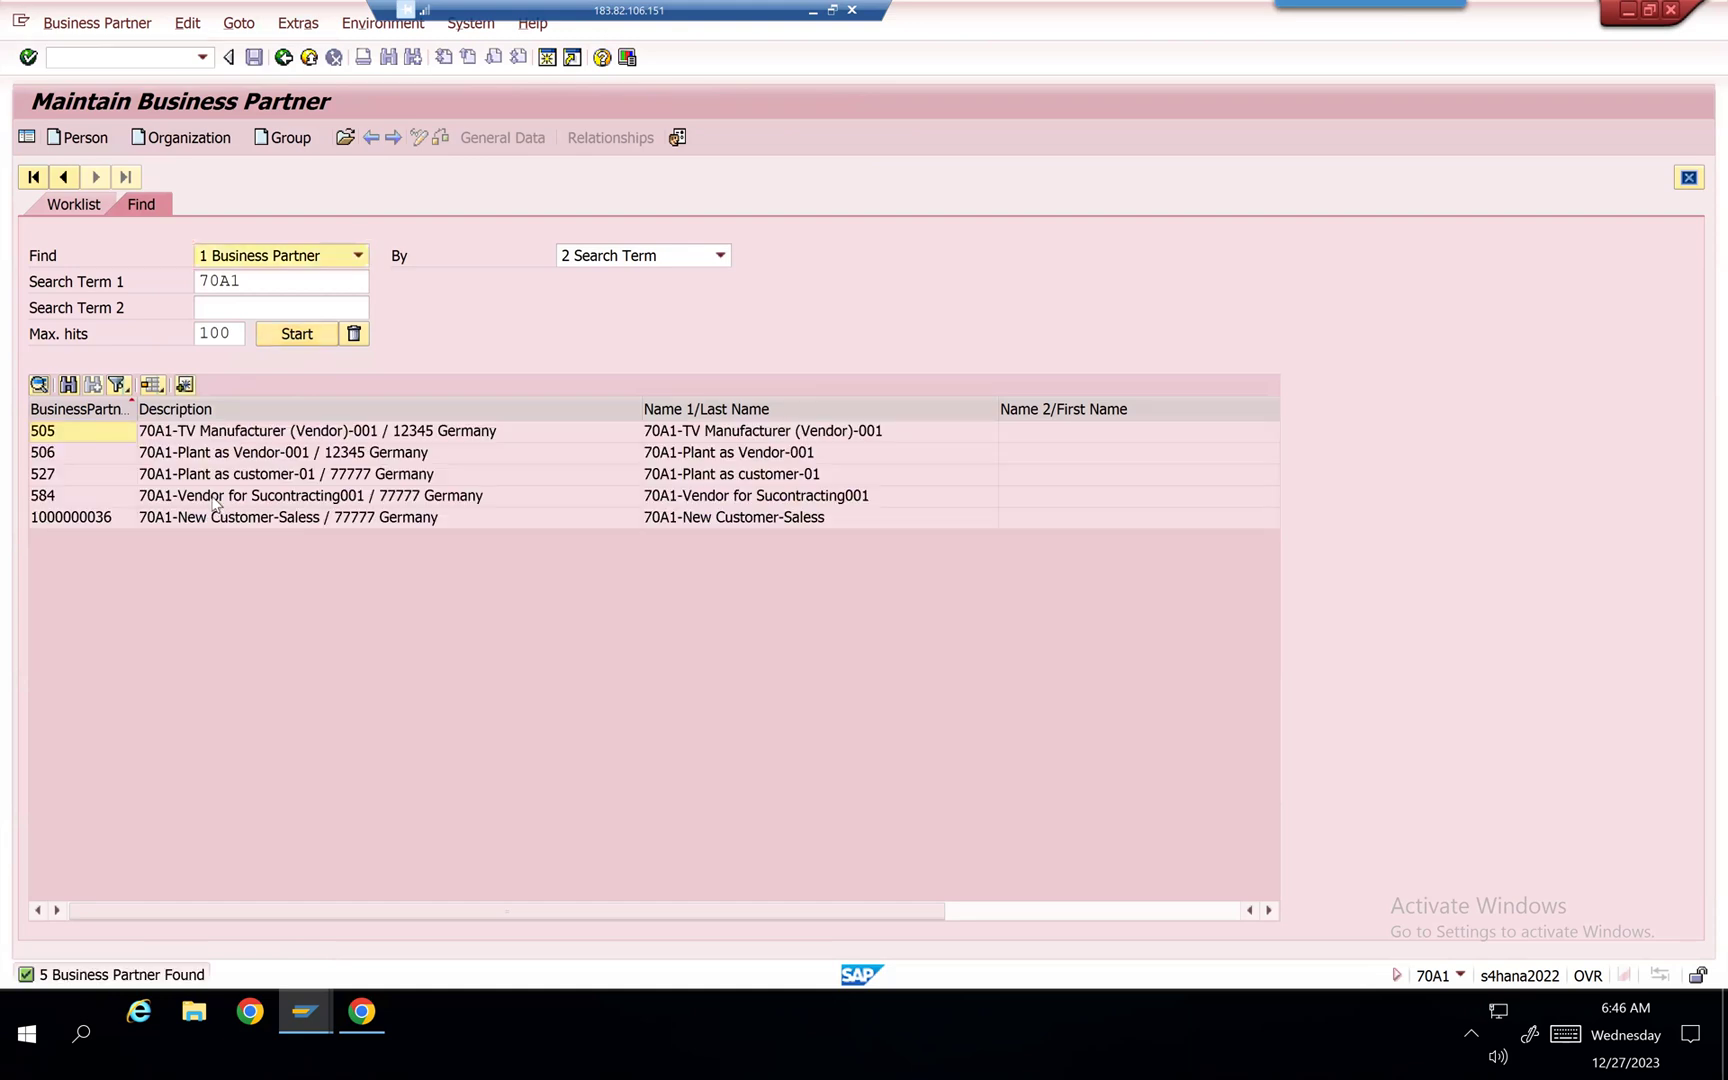
pyautogui.doubleClick(216, 496)
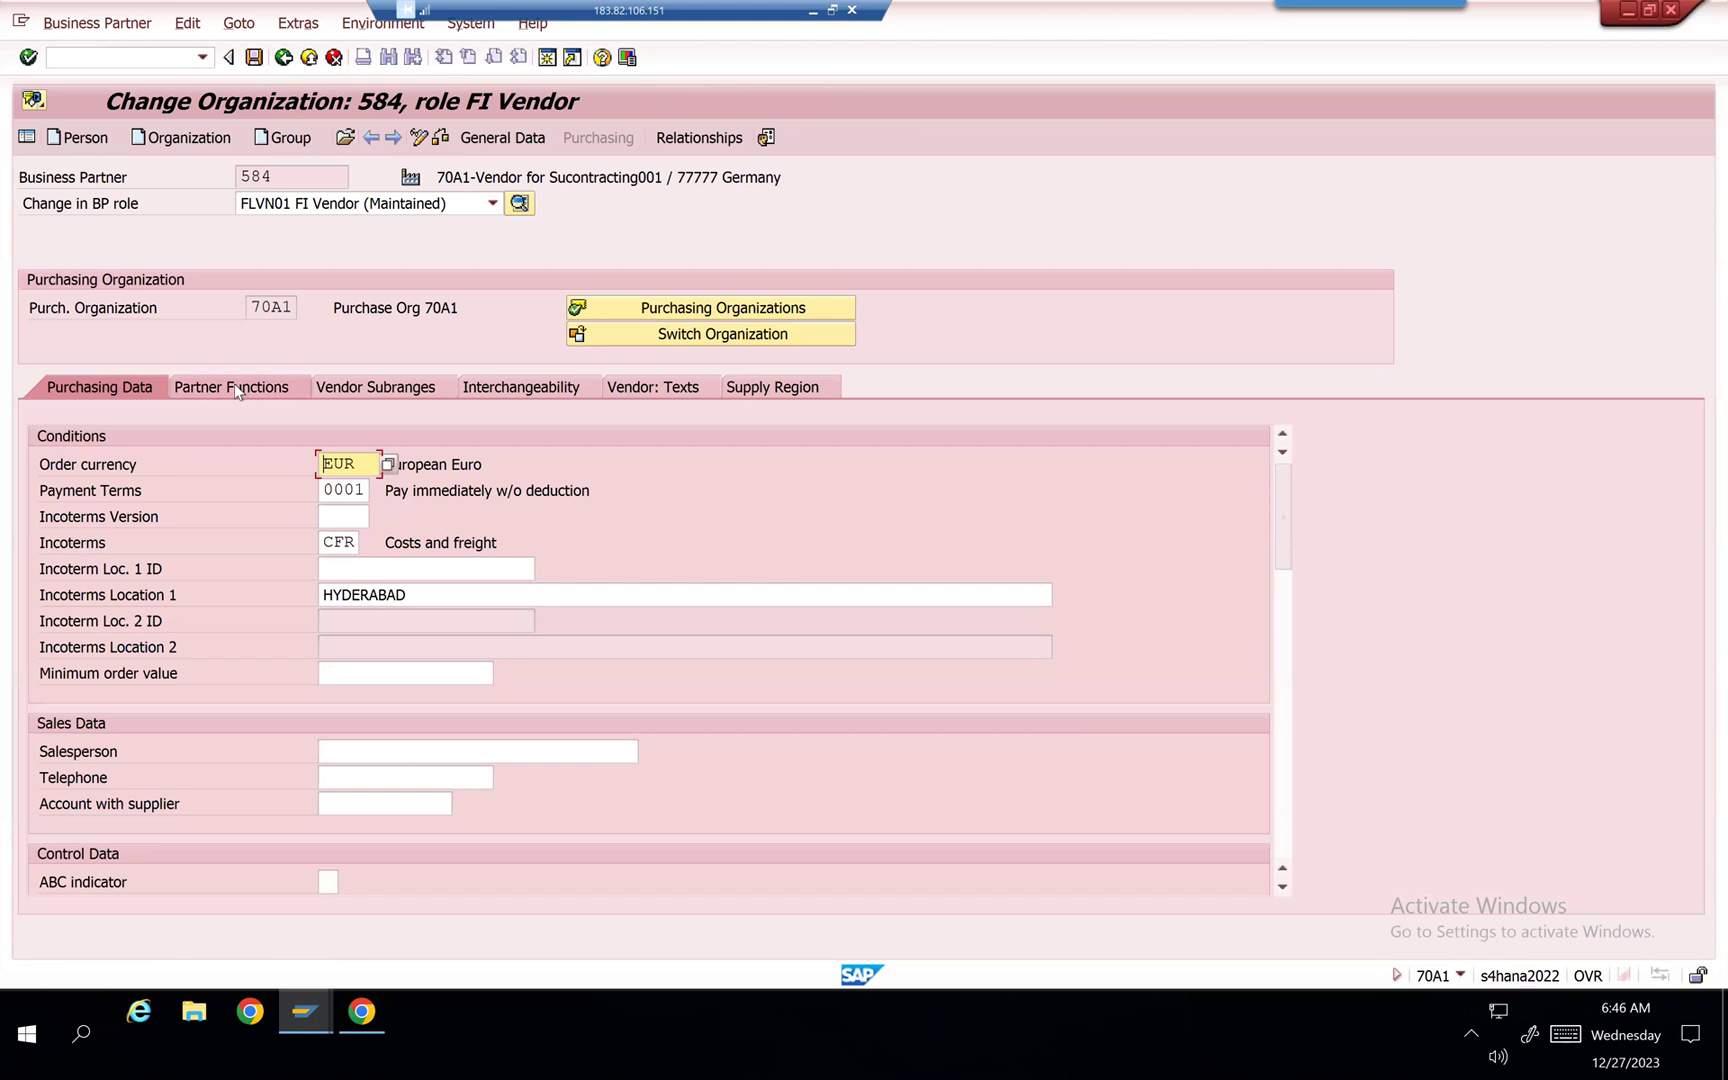
# Step: Tick Returns supplier for purchasing org 70A1 and confirm the customer default data mapping
pyautogui.click(234, 385)
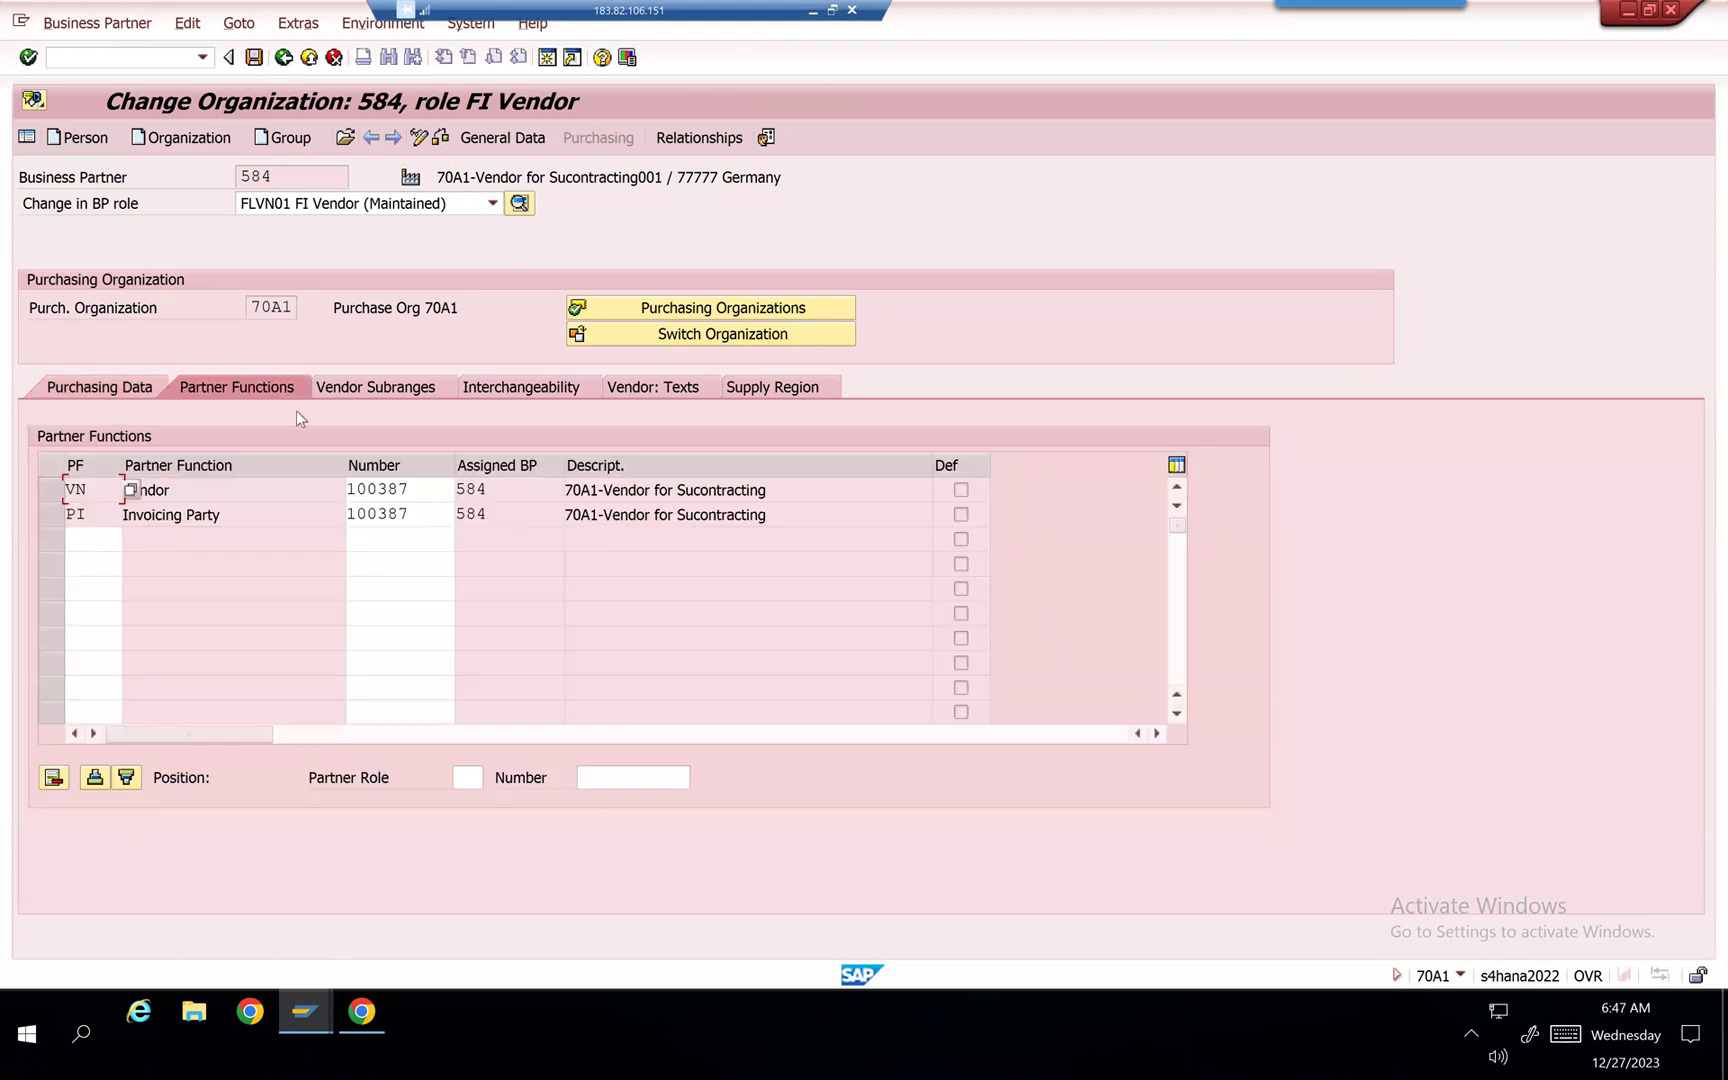
pyautogui.click(400, 488)
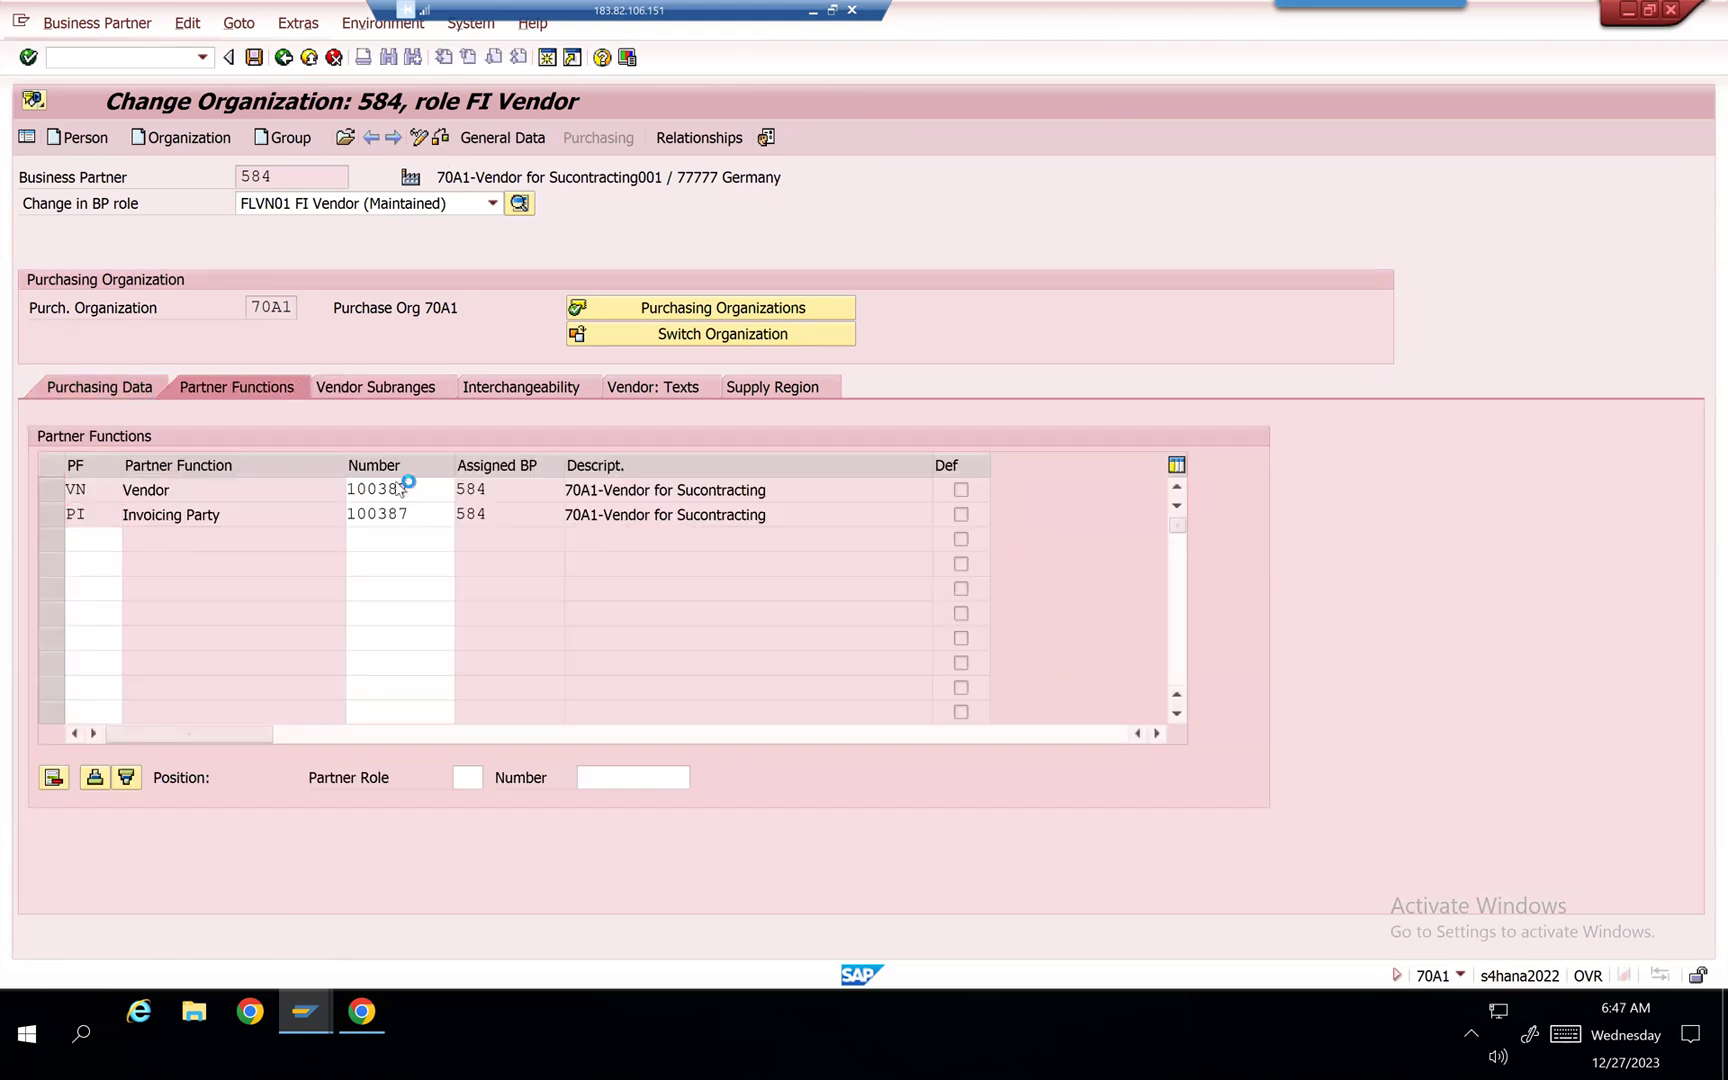
pyautogui.scroll(-7, 468, 660)
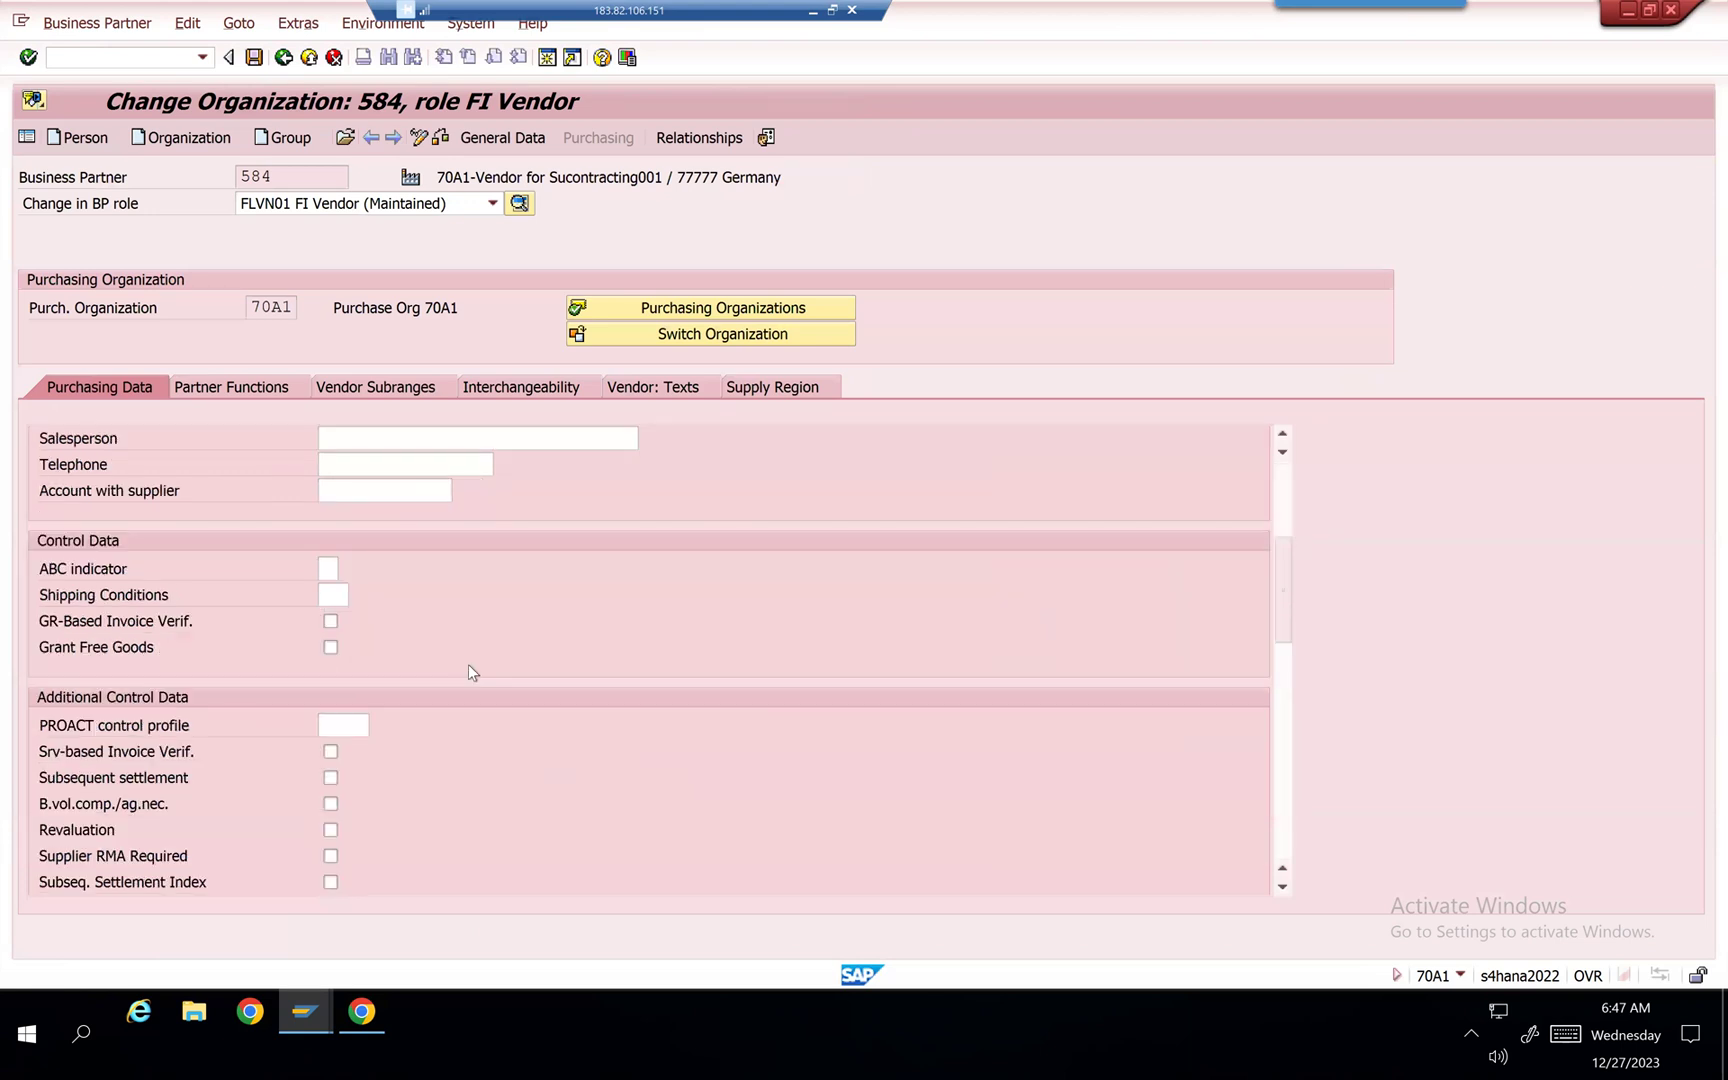
pyautogui.scroll(-4, 467, 676)
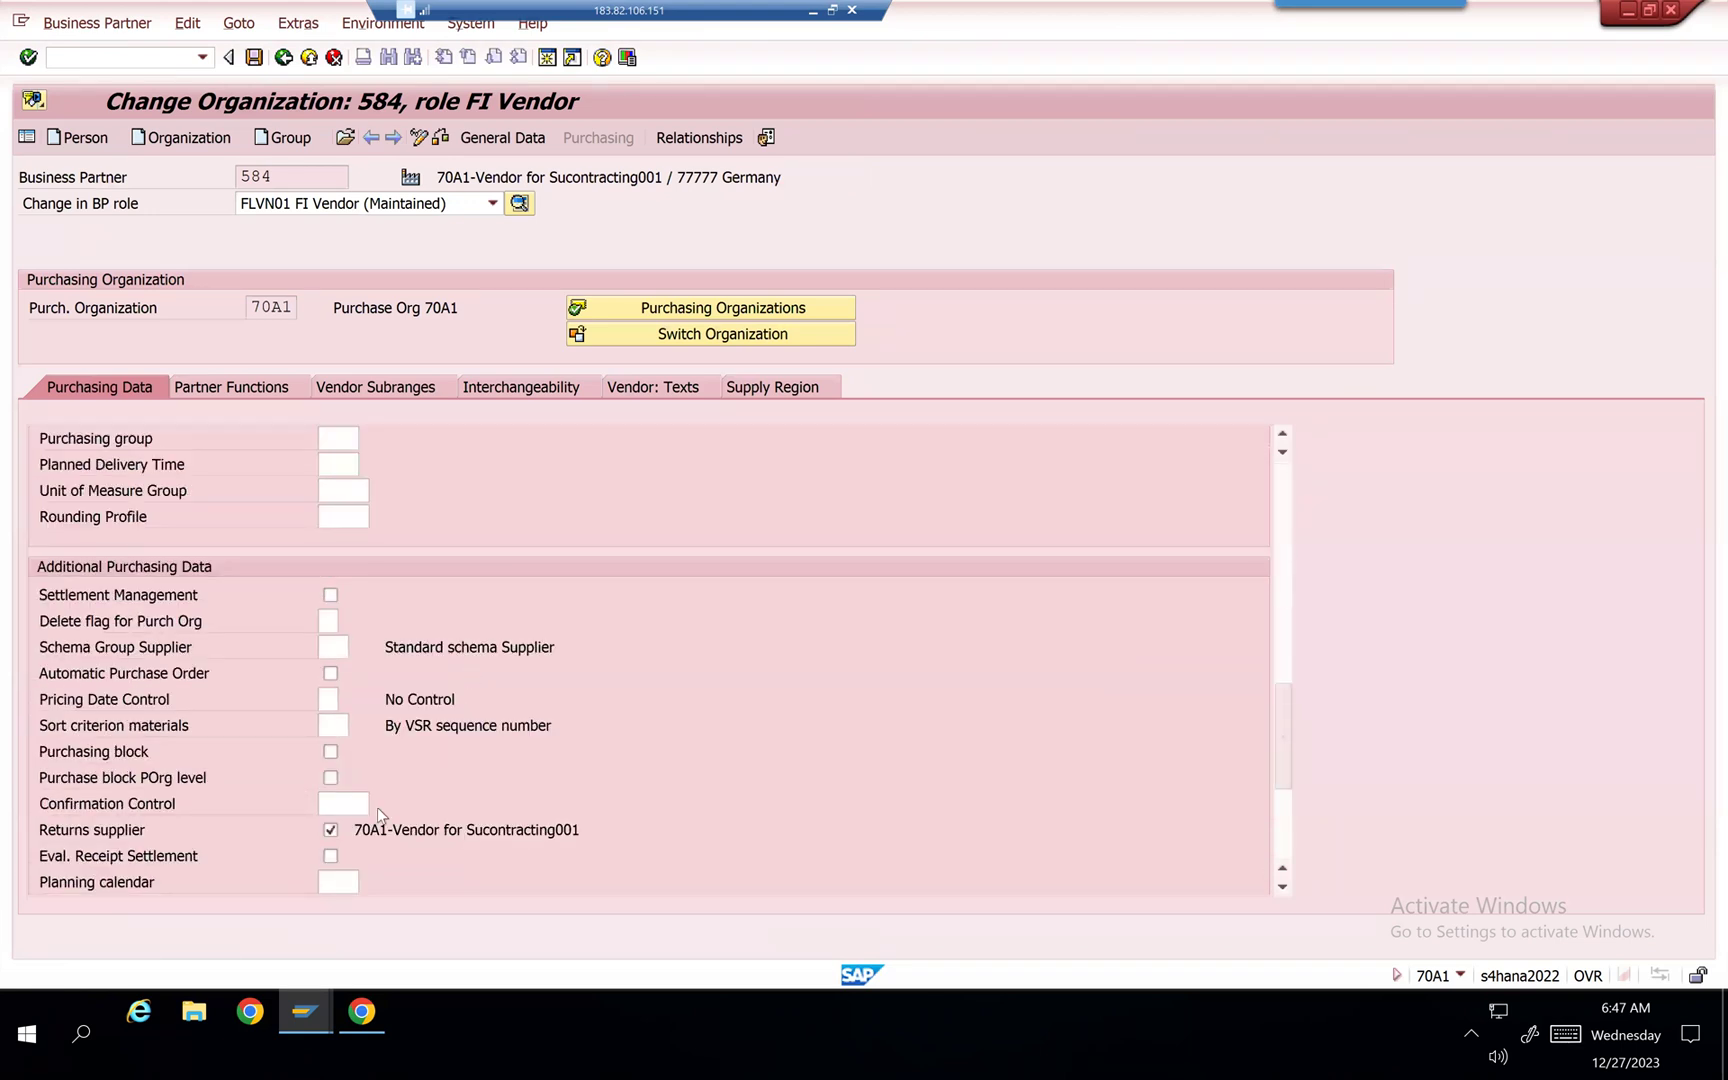
pyautogui.click(330, 830)
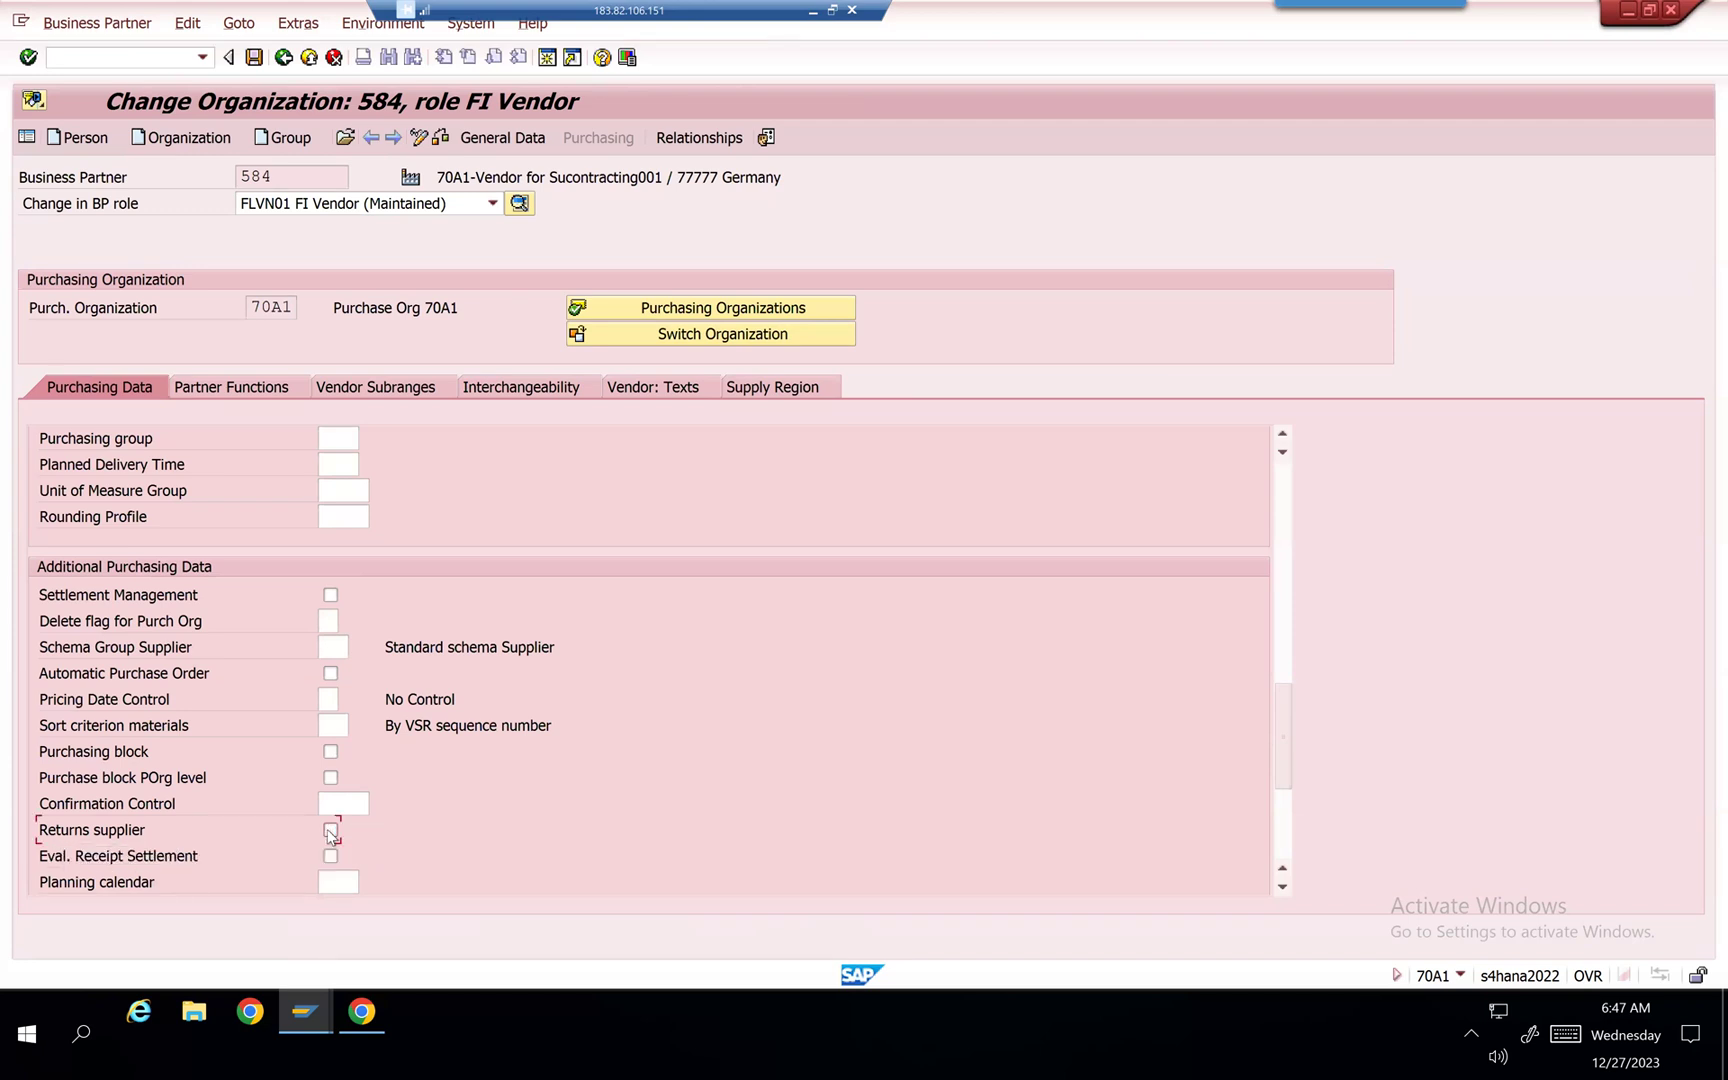
pyautogui.click(330, 830)
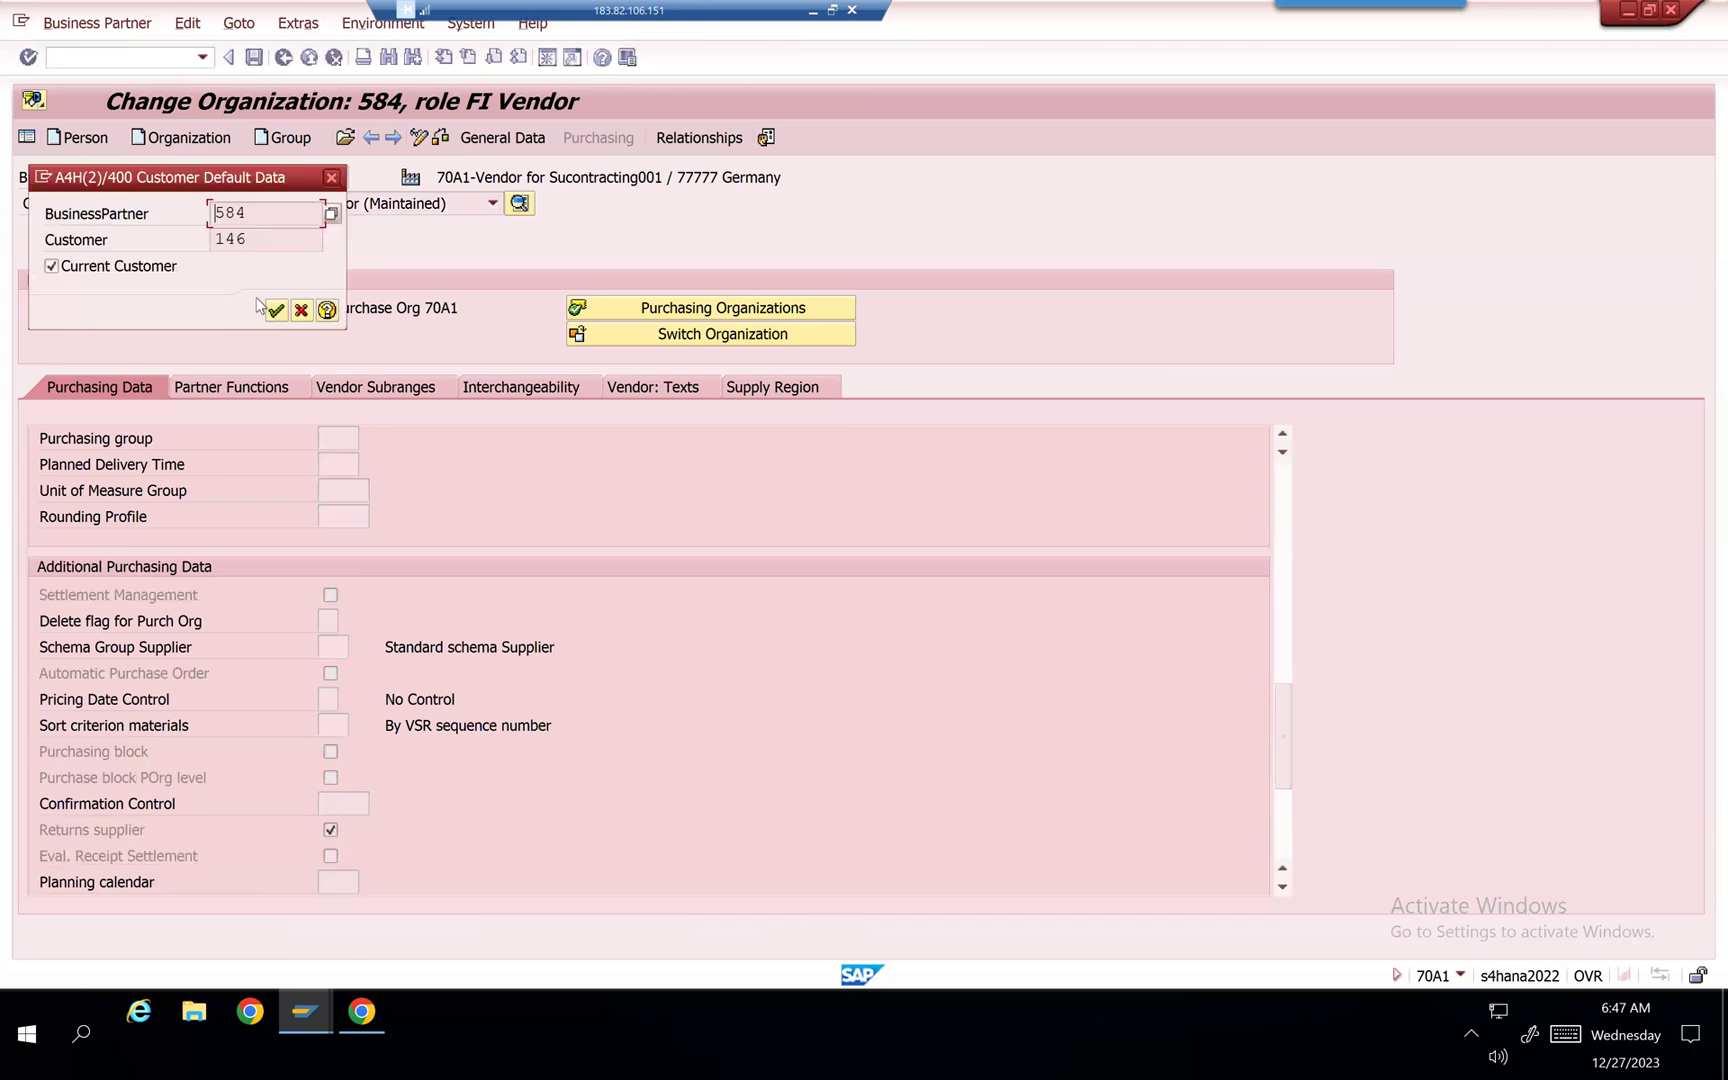
pyautogui.click(267, 234)
pyautogui.click(277, 311)
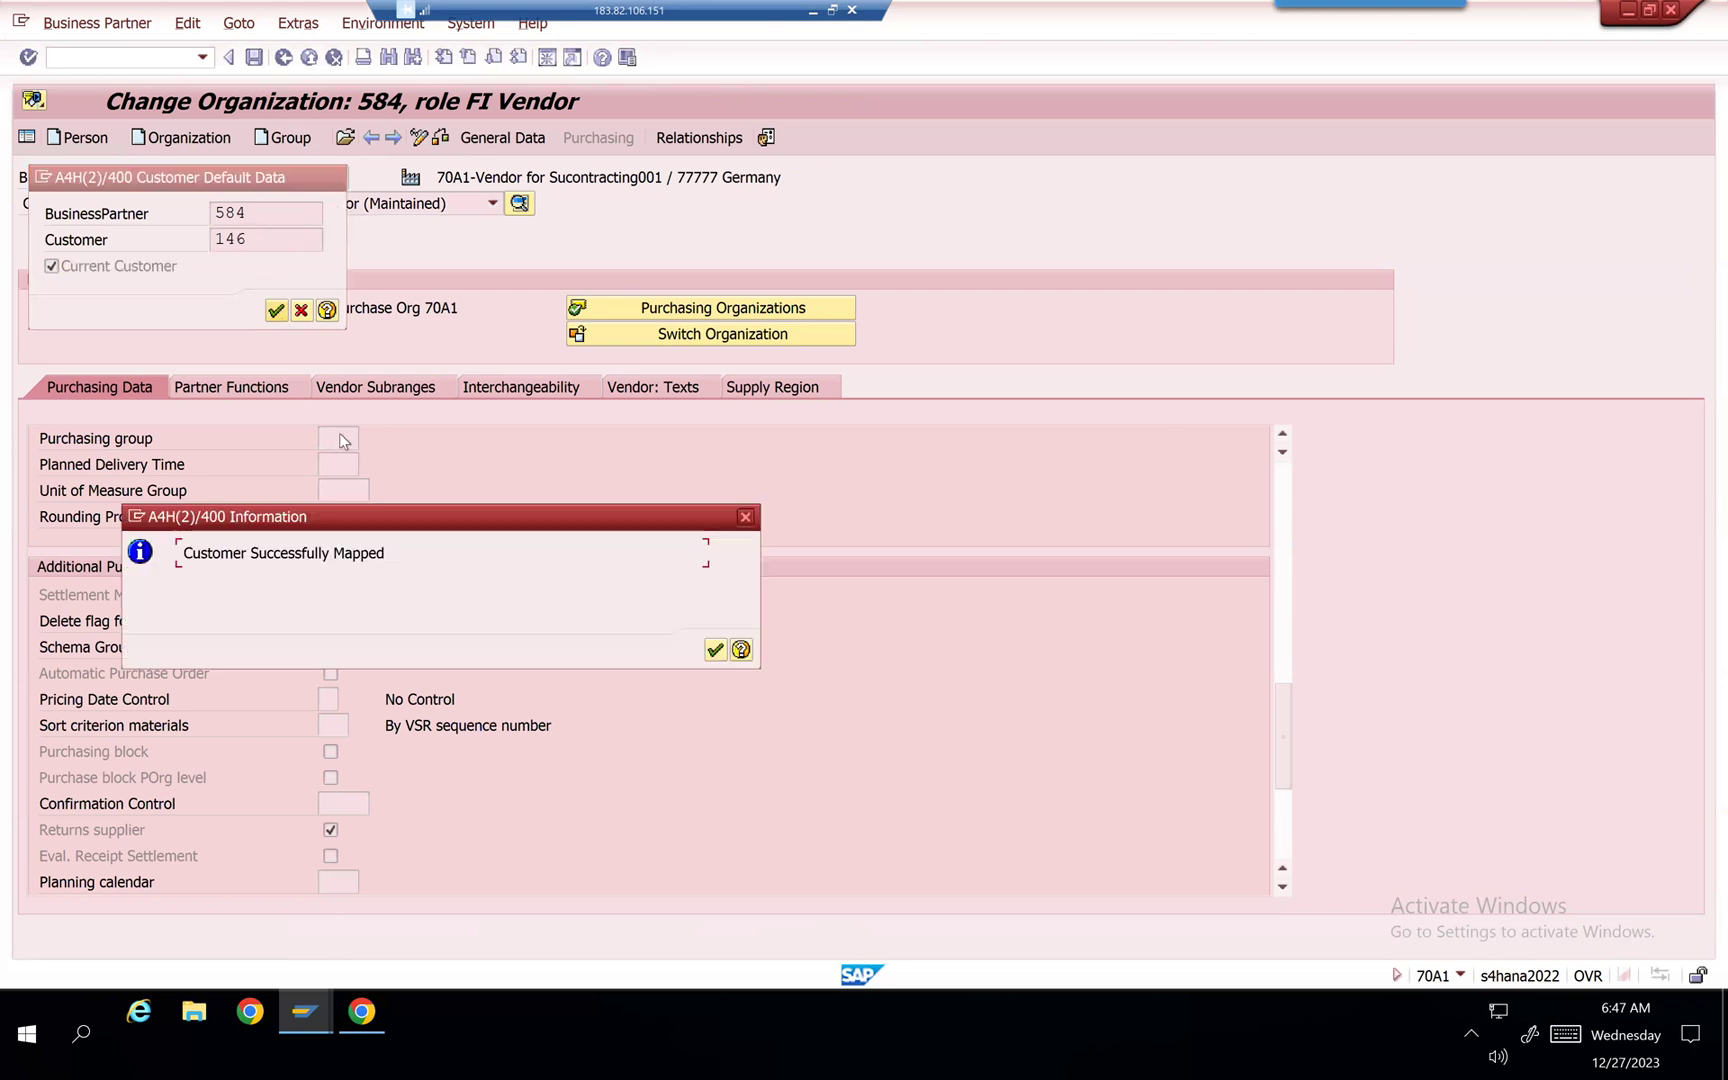
pyautogui.press('Return')
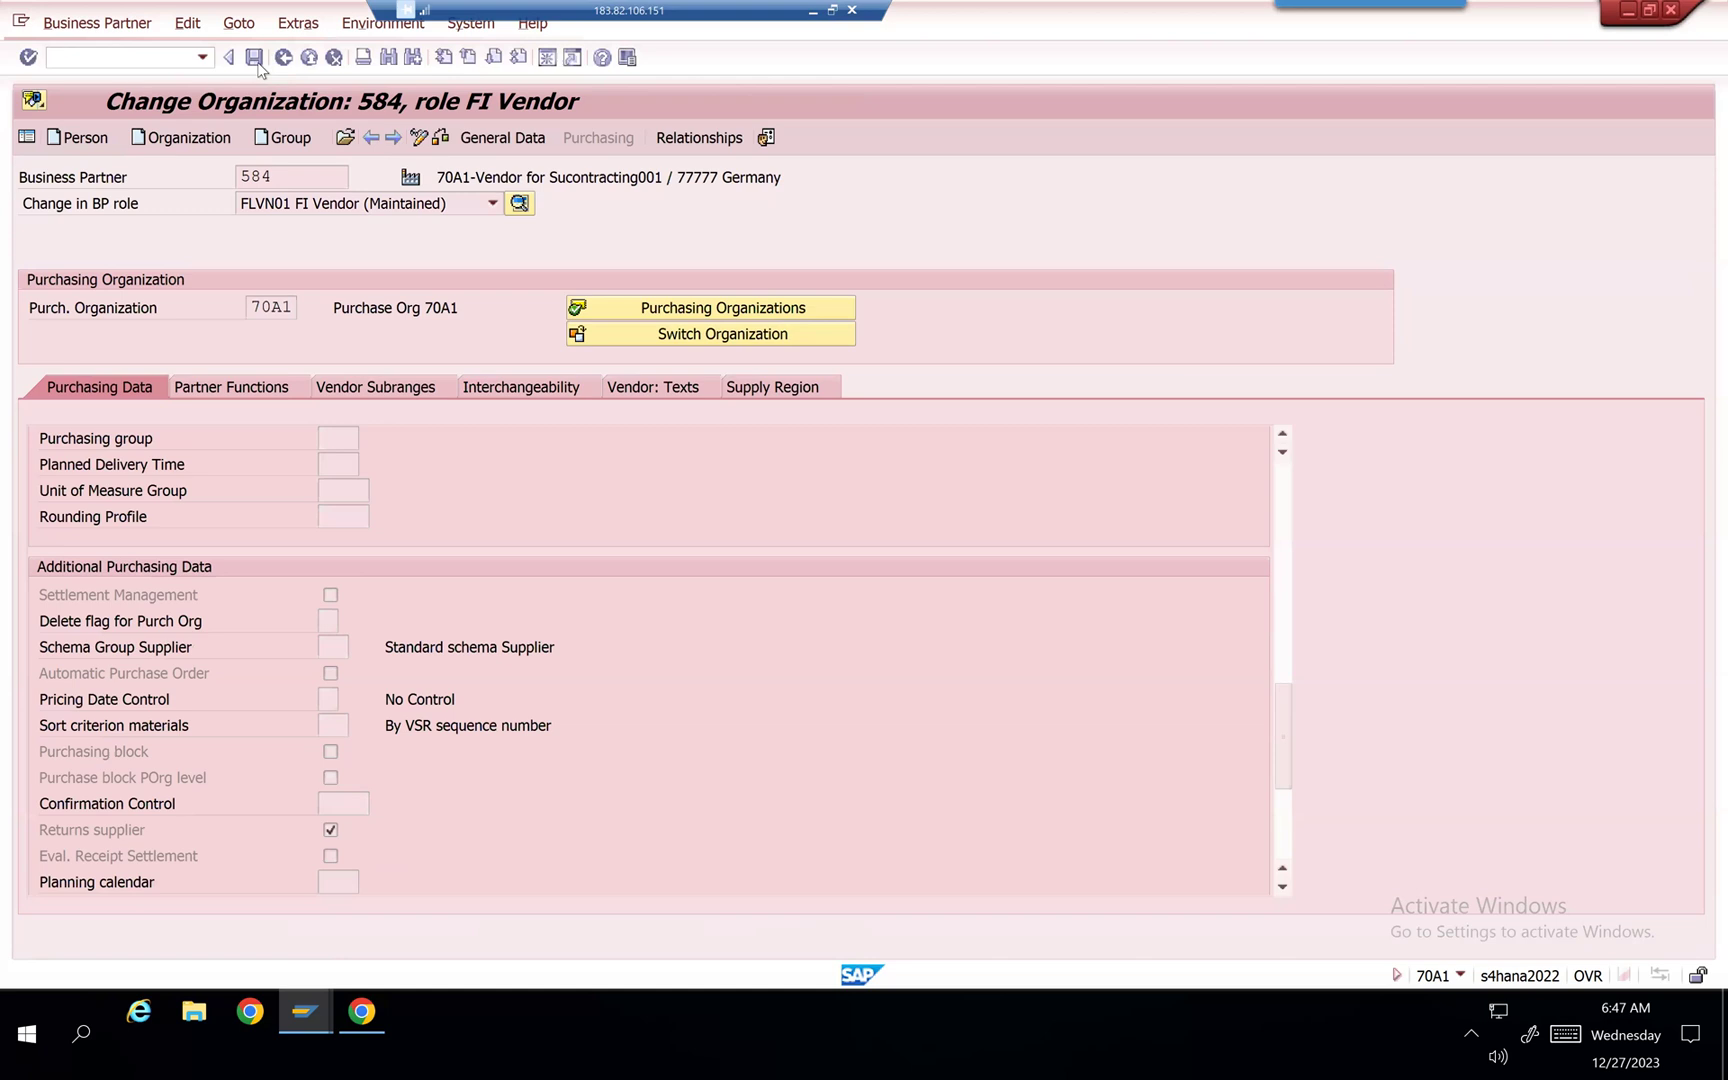
# Step: Save the business partner and review its roles, keeping the FI Vendor role
pyautogui.click(254, 57)
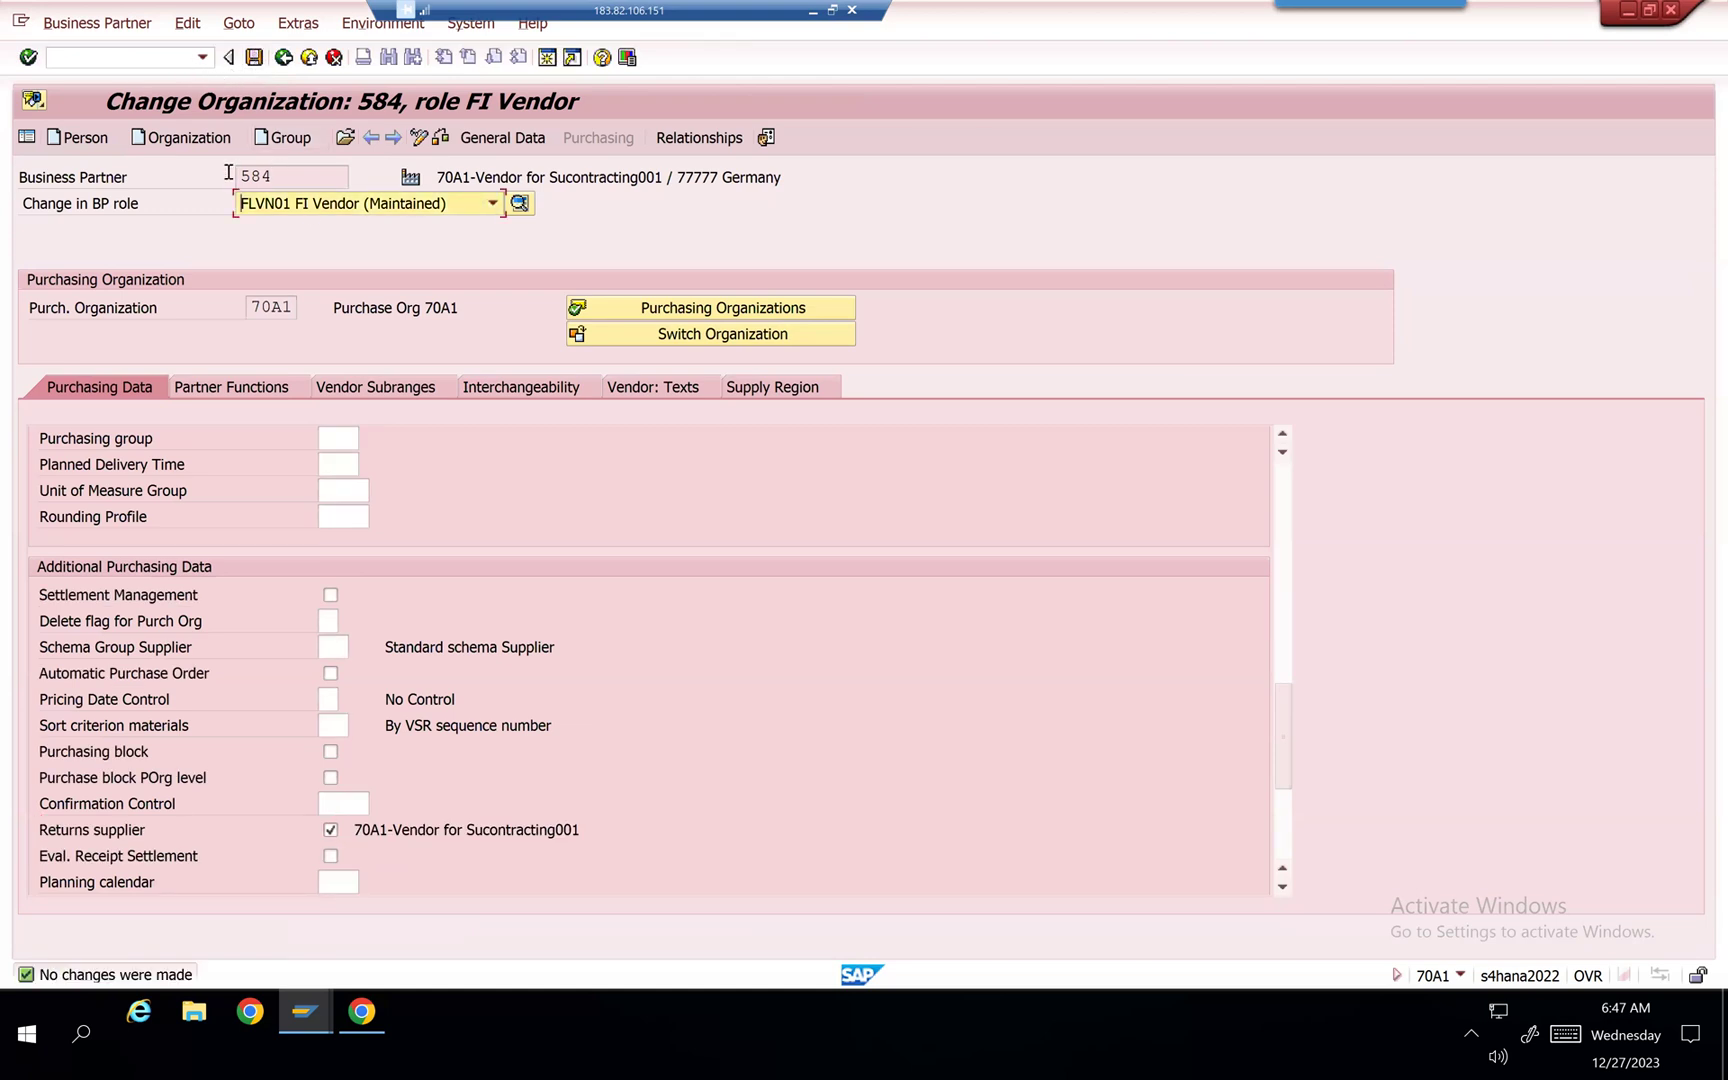
pyautogui.click(279, 172)
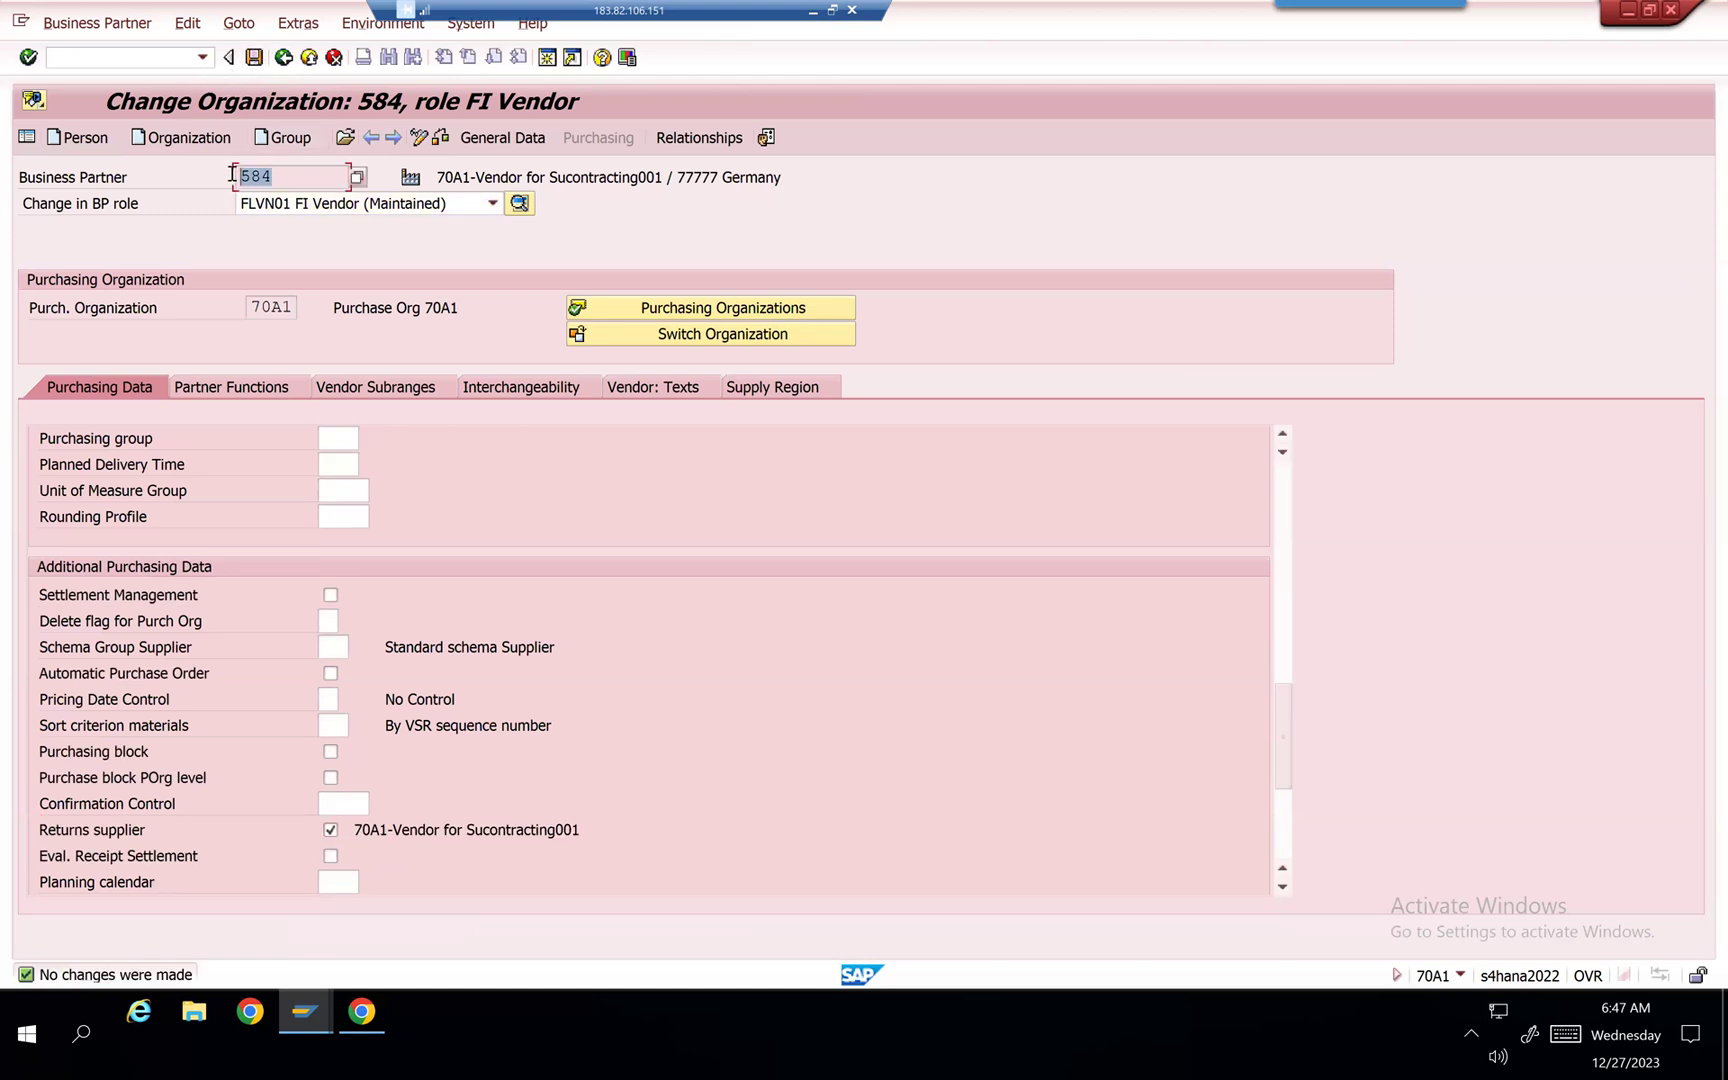
pyautogui.click(279, 208)
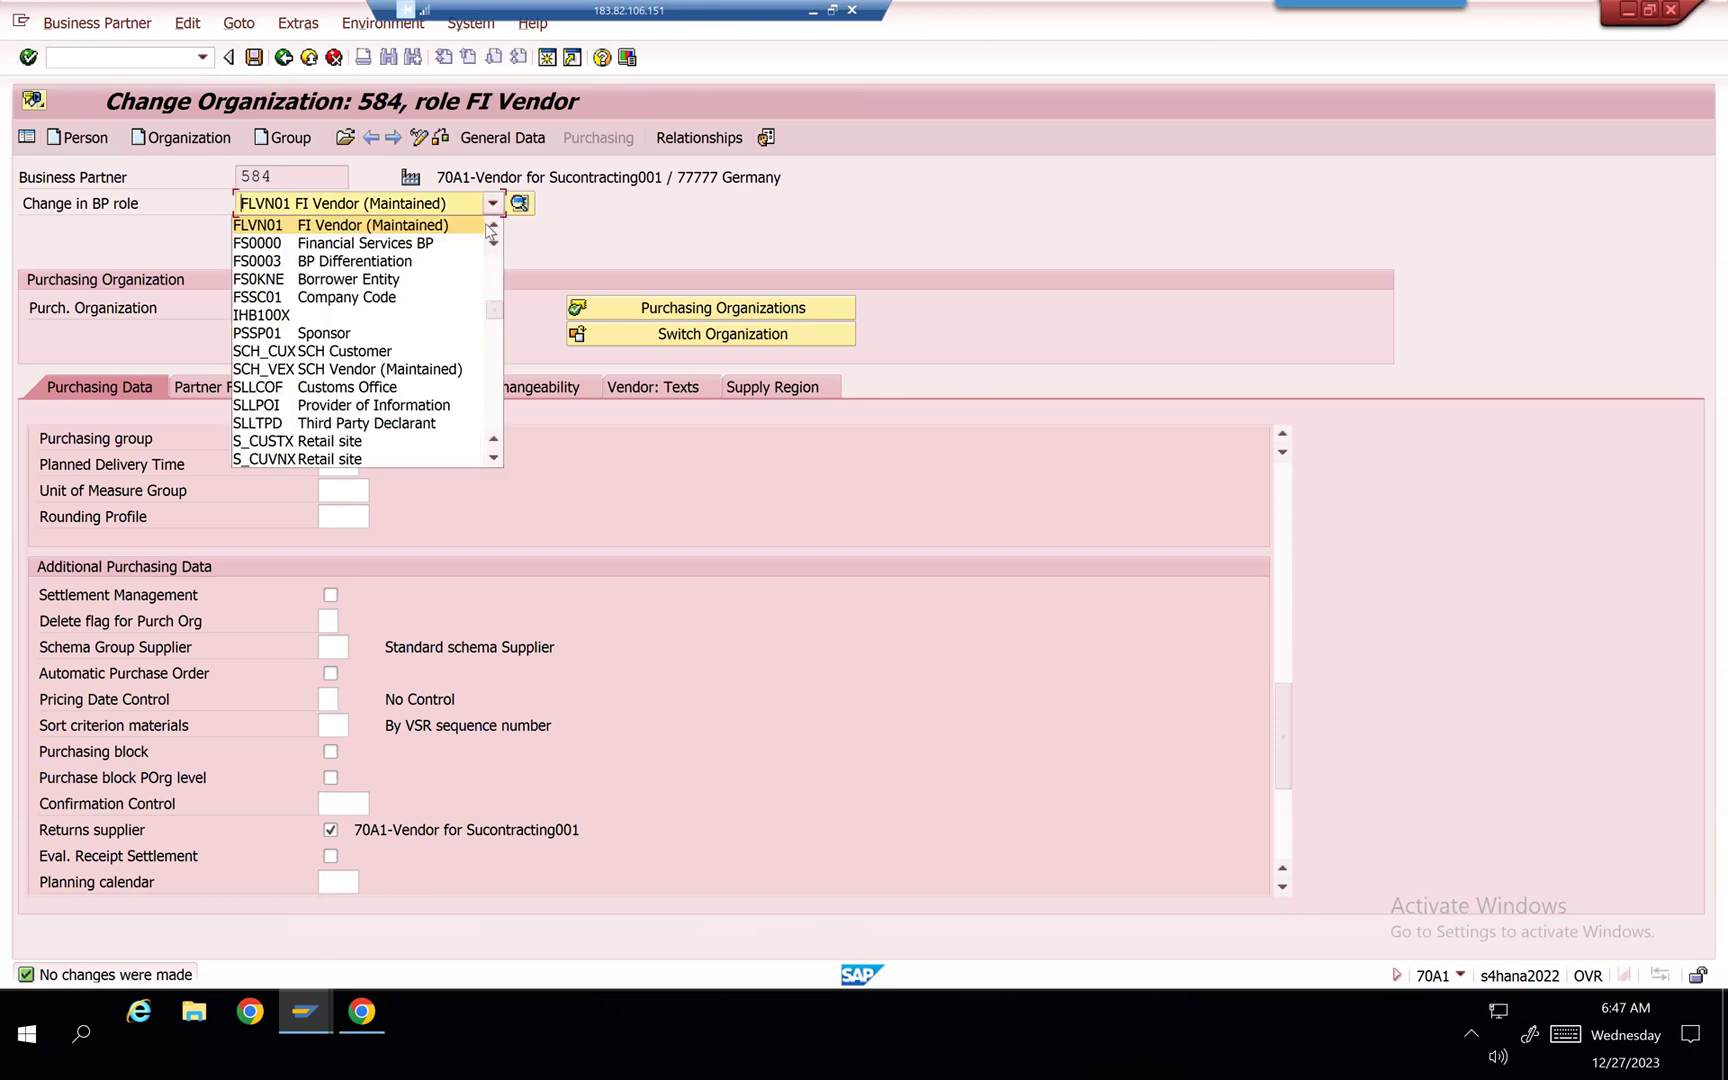
pyautogui.click(491, 226)
pyautogui.click(491, 226)
pyautogui.click(491, 226)
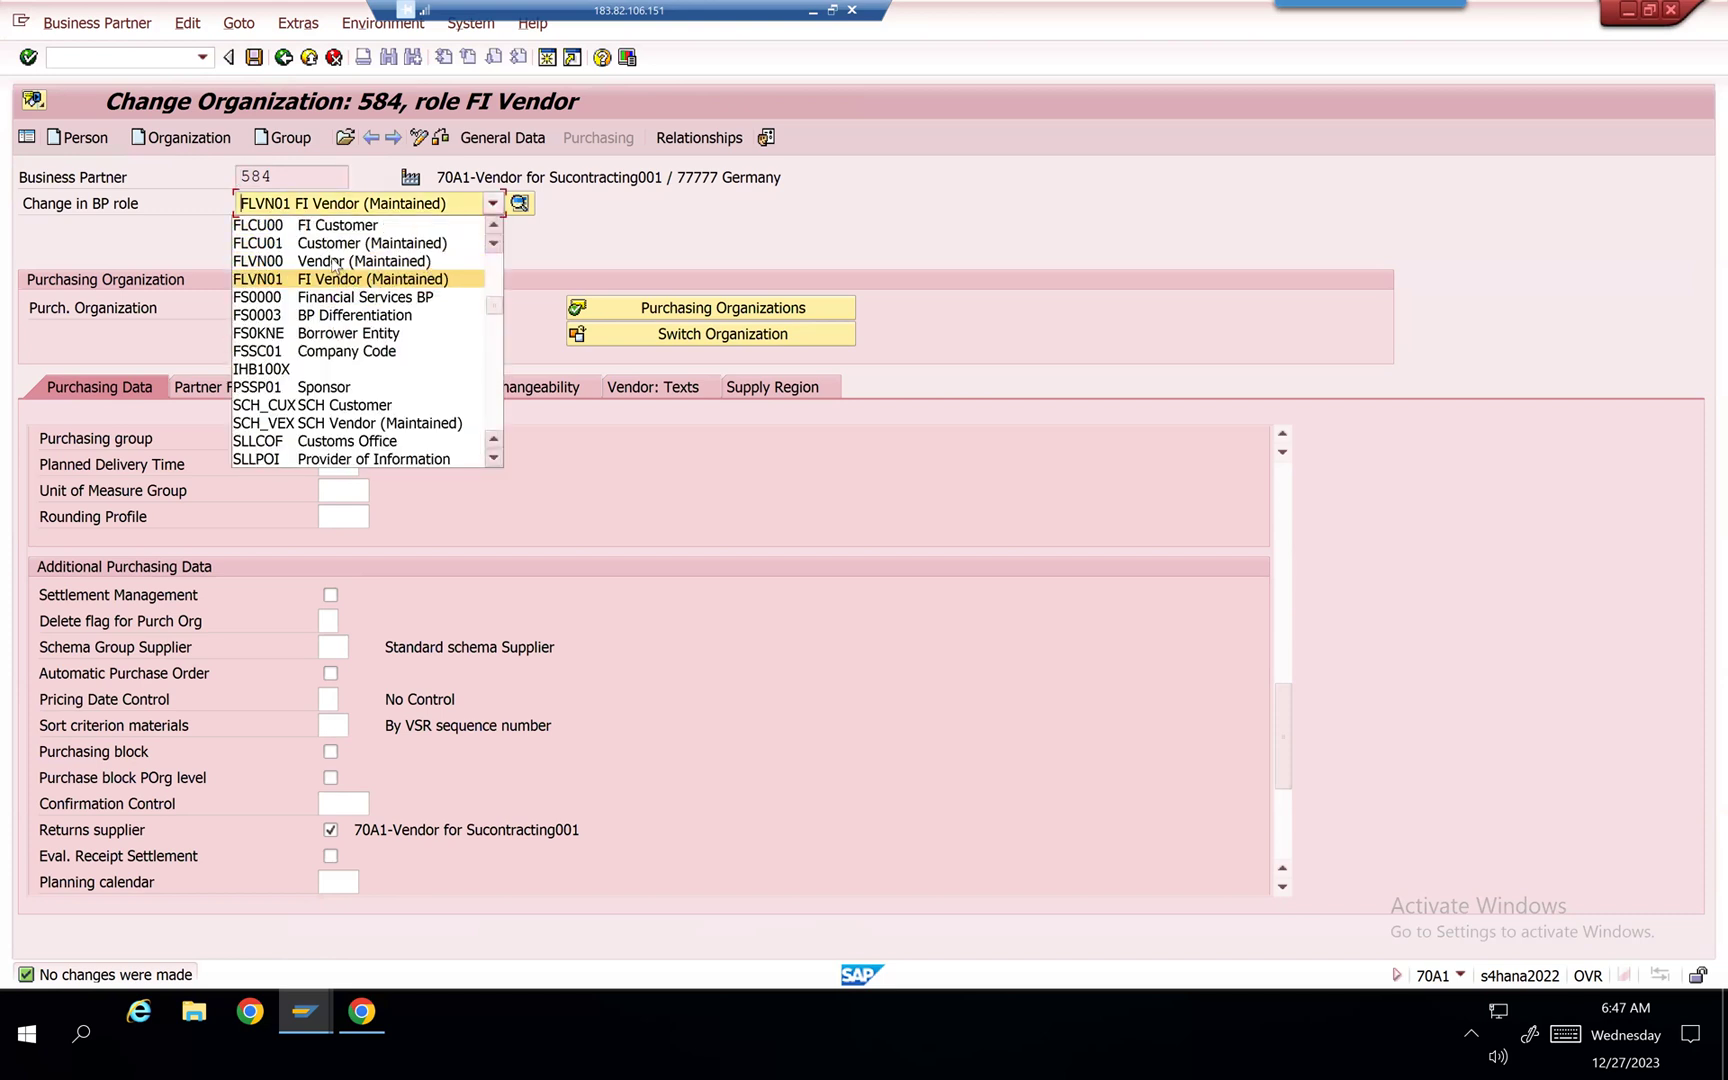
pyautogui.click(494, 225)
pyautogui.click(494, 225)
pyautogui.click(494, 225)
pyautogui.click(494, 225)
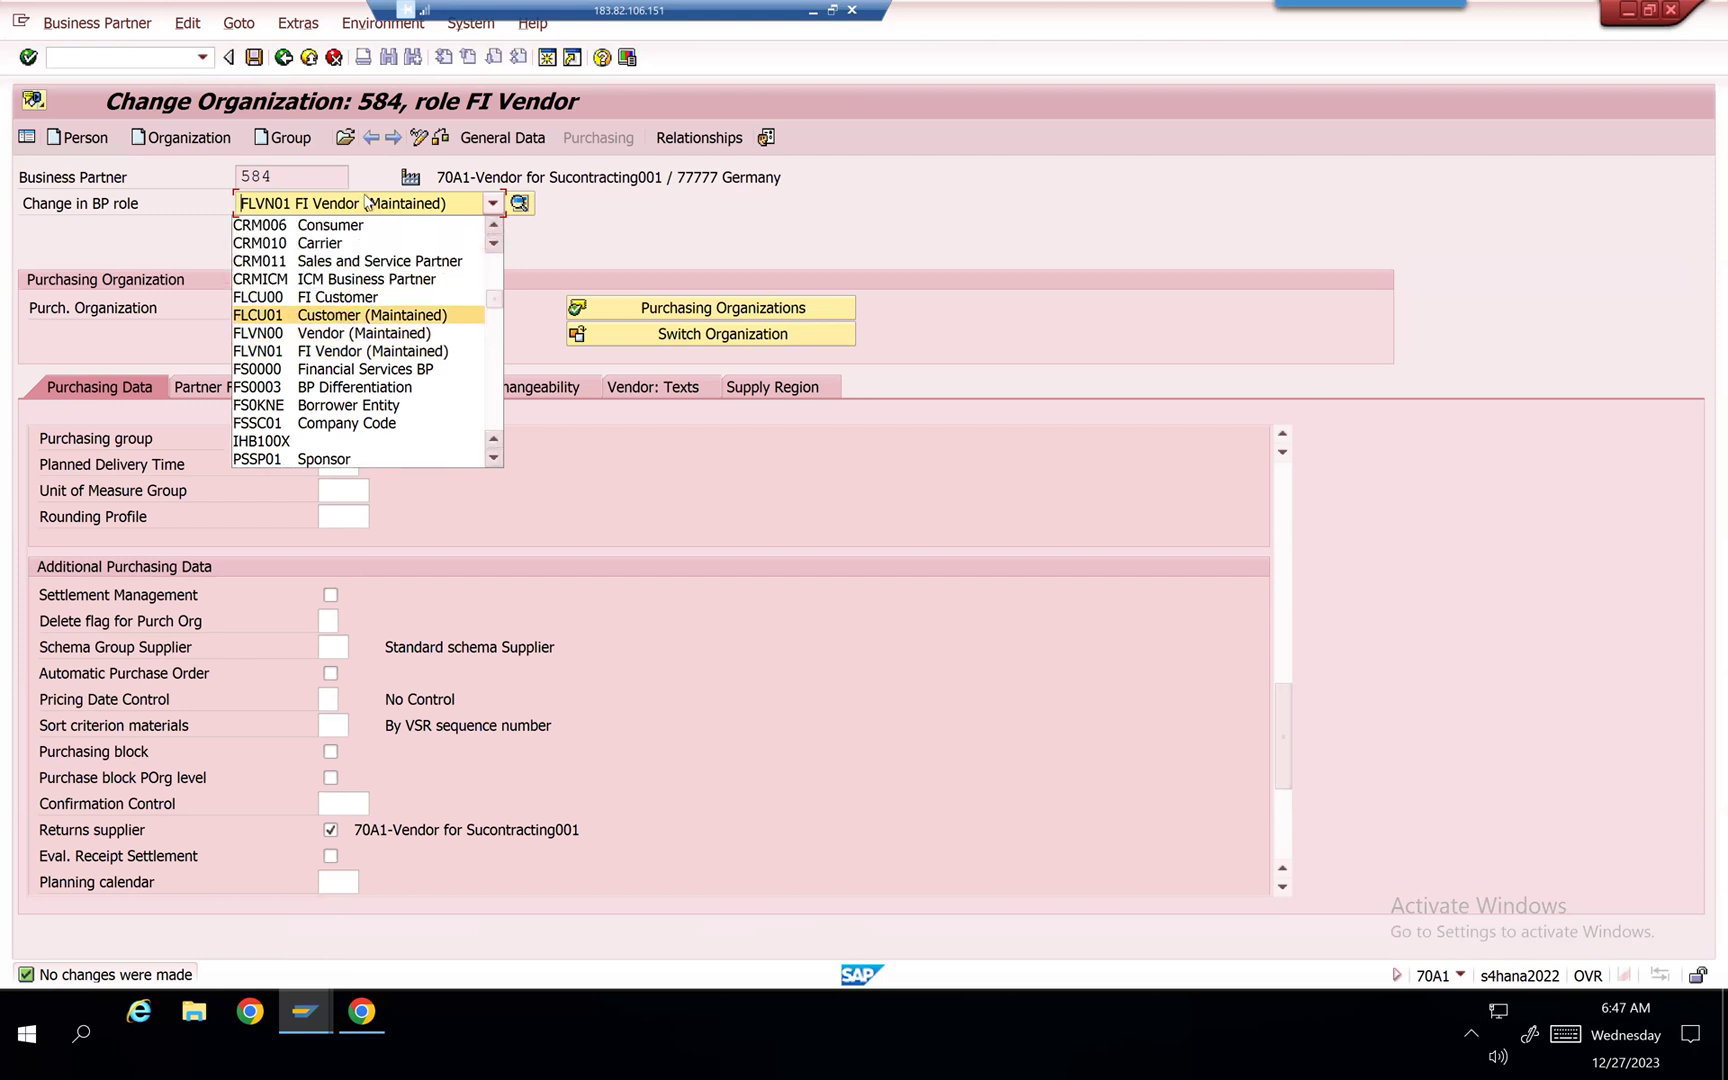
pyautogui.click(124, 57)
pyautogui.write('/')
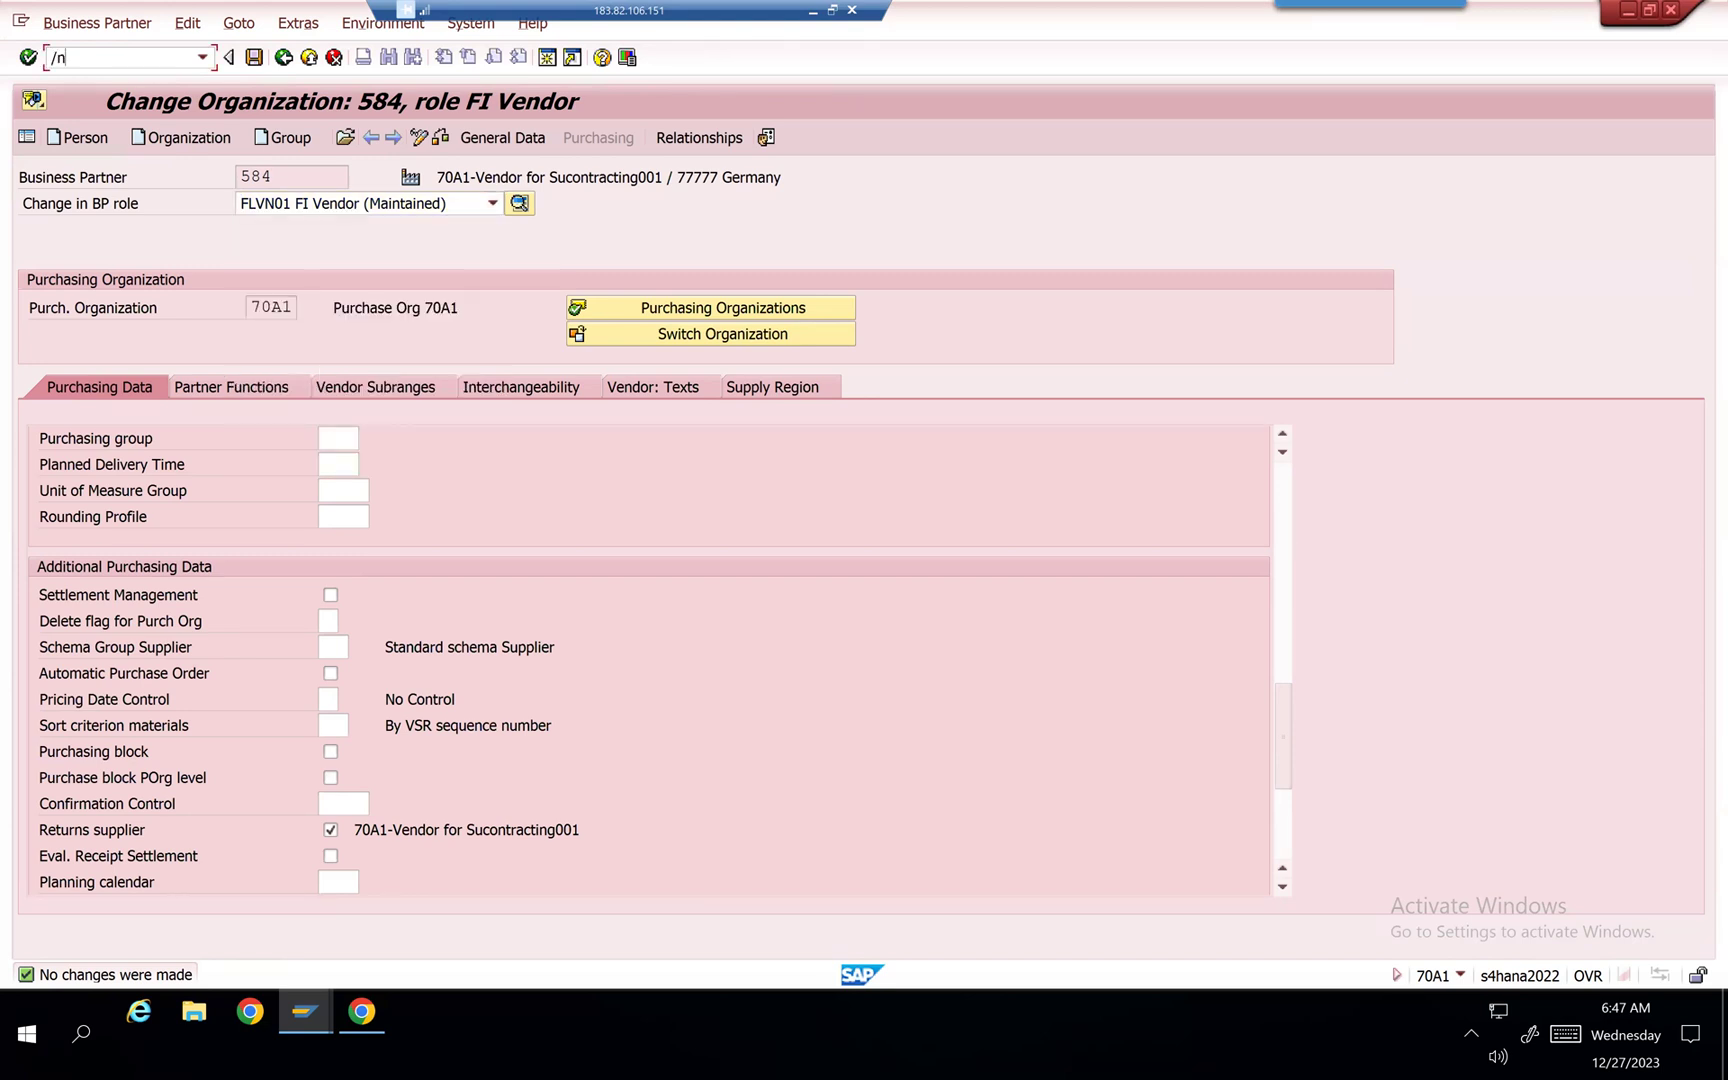
pyautogui.write('nme21n')
# Step: Start an ME21N purchase order for the vendor with material 70001199, quantity 2
pyautogui.press('Return')
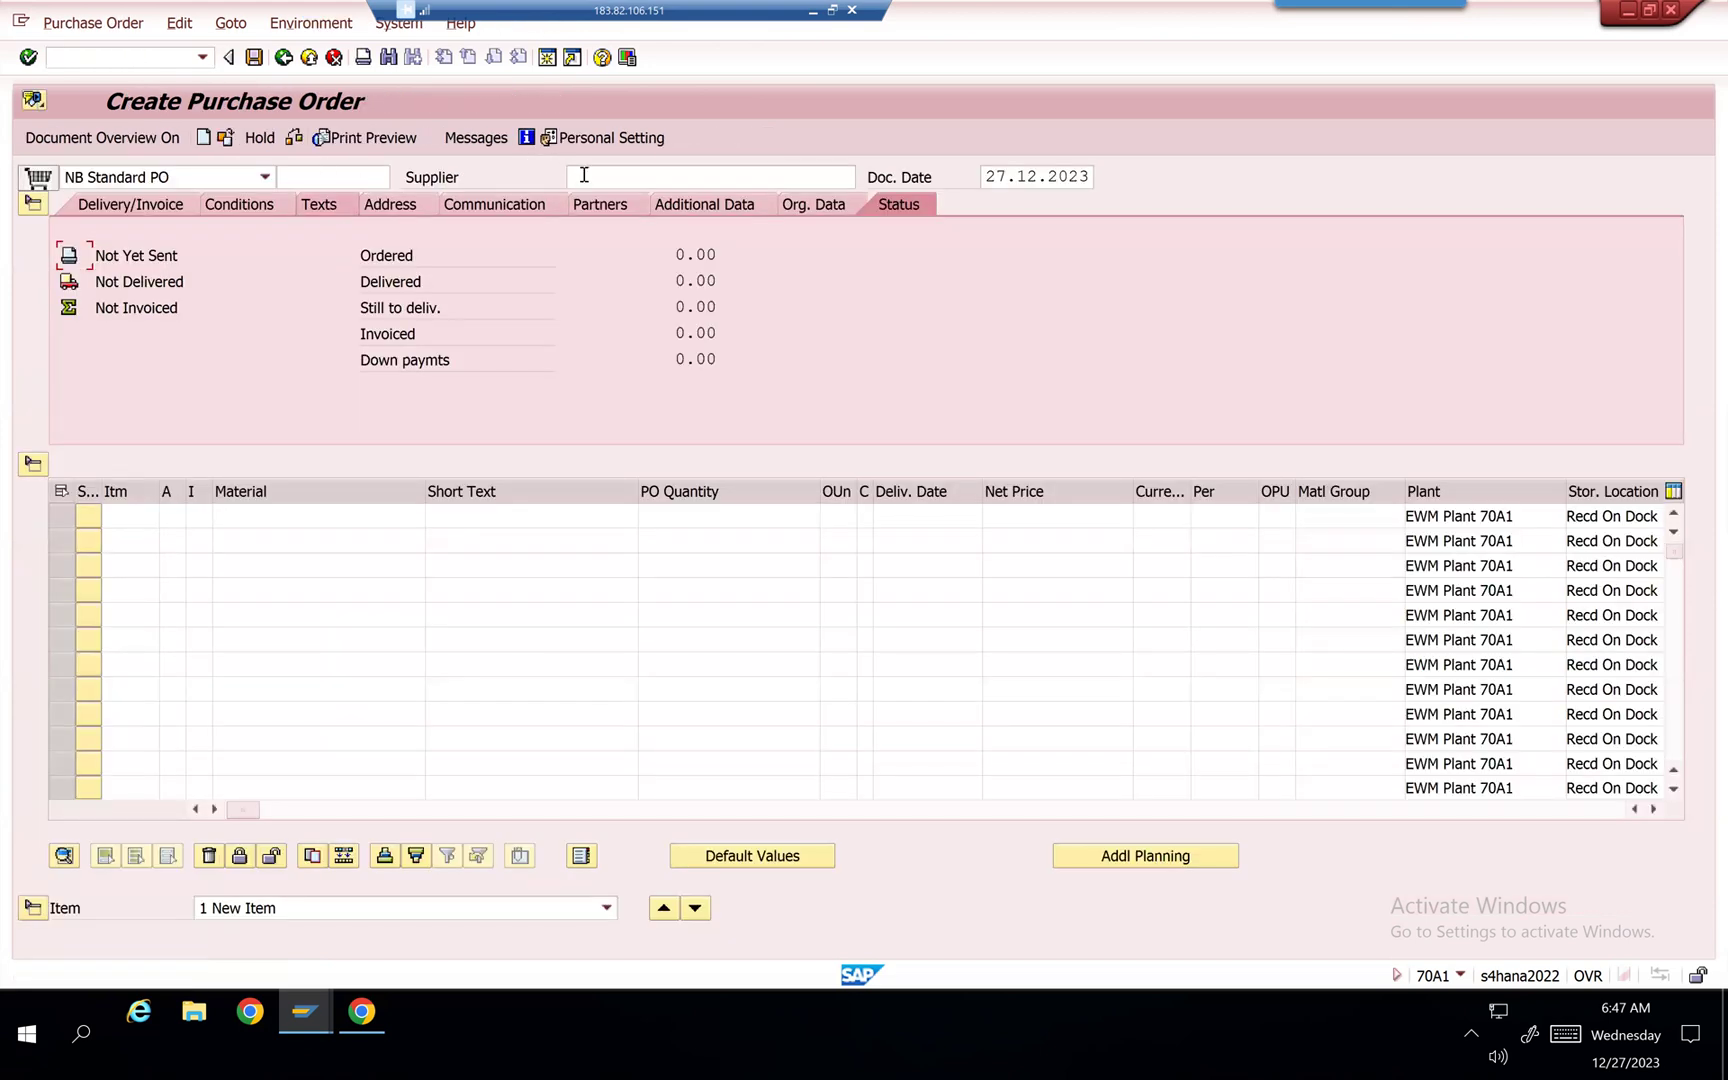
pyautogui.click(584, 175)
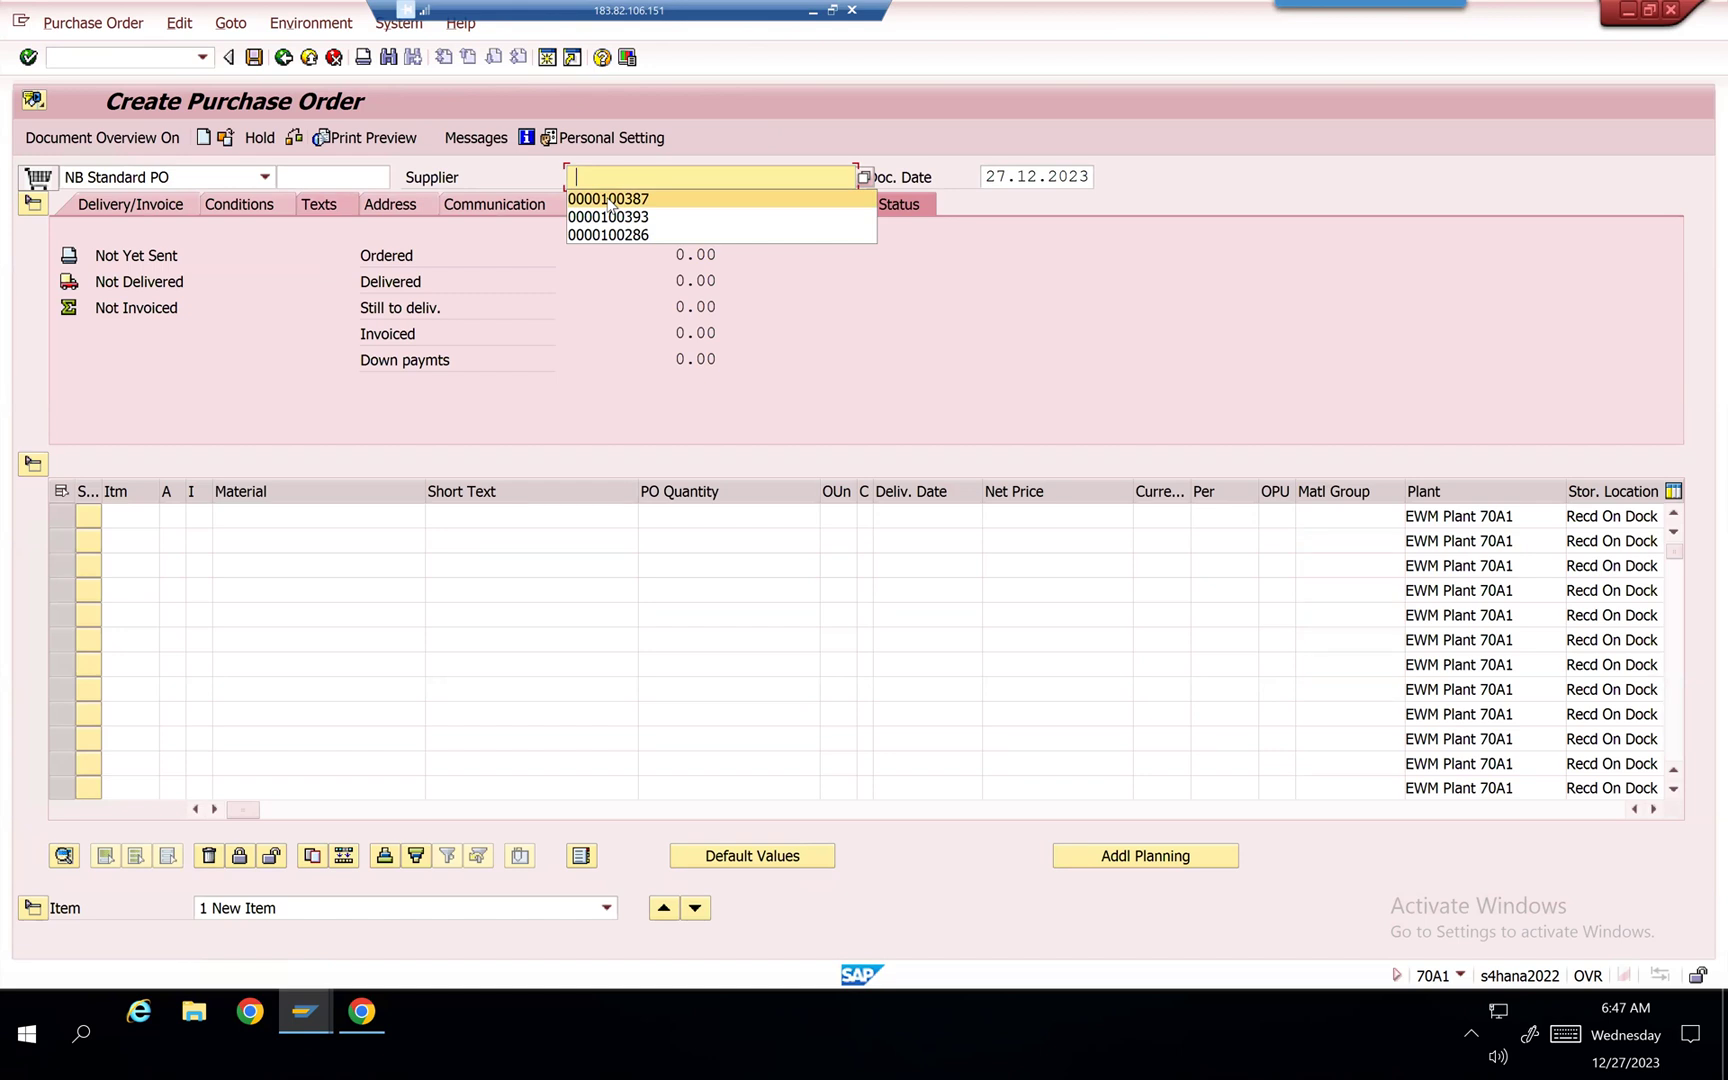
pyautogui.click(611, 205)
pyautogui.press('Return')
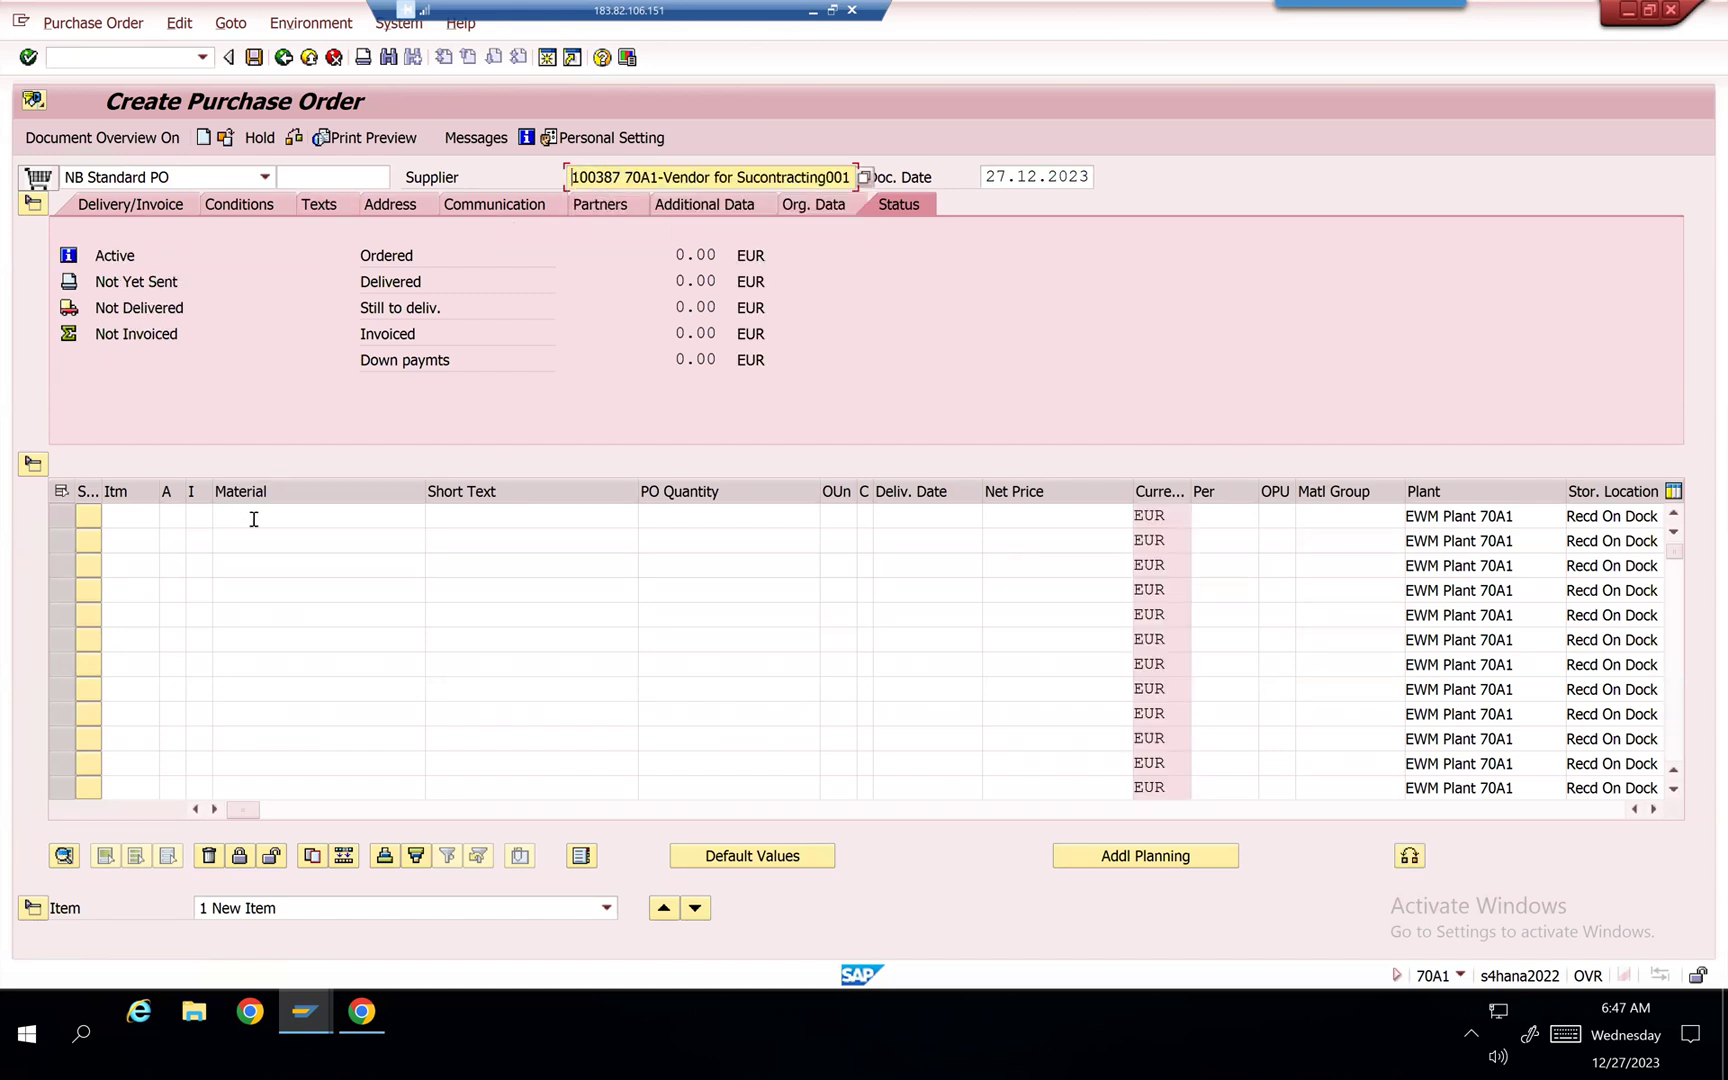
pyautogui.click(254, 519)
pyautogui.click(265, 537)
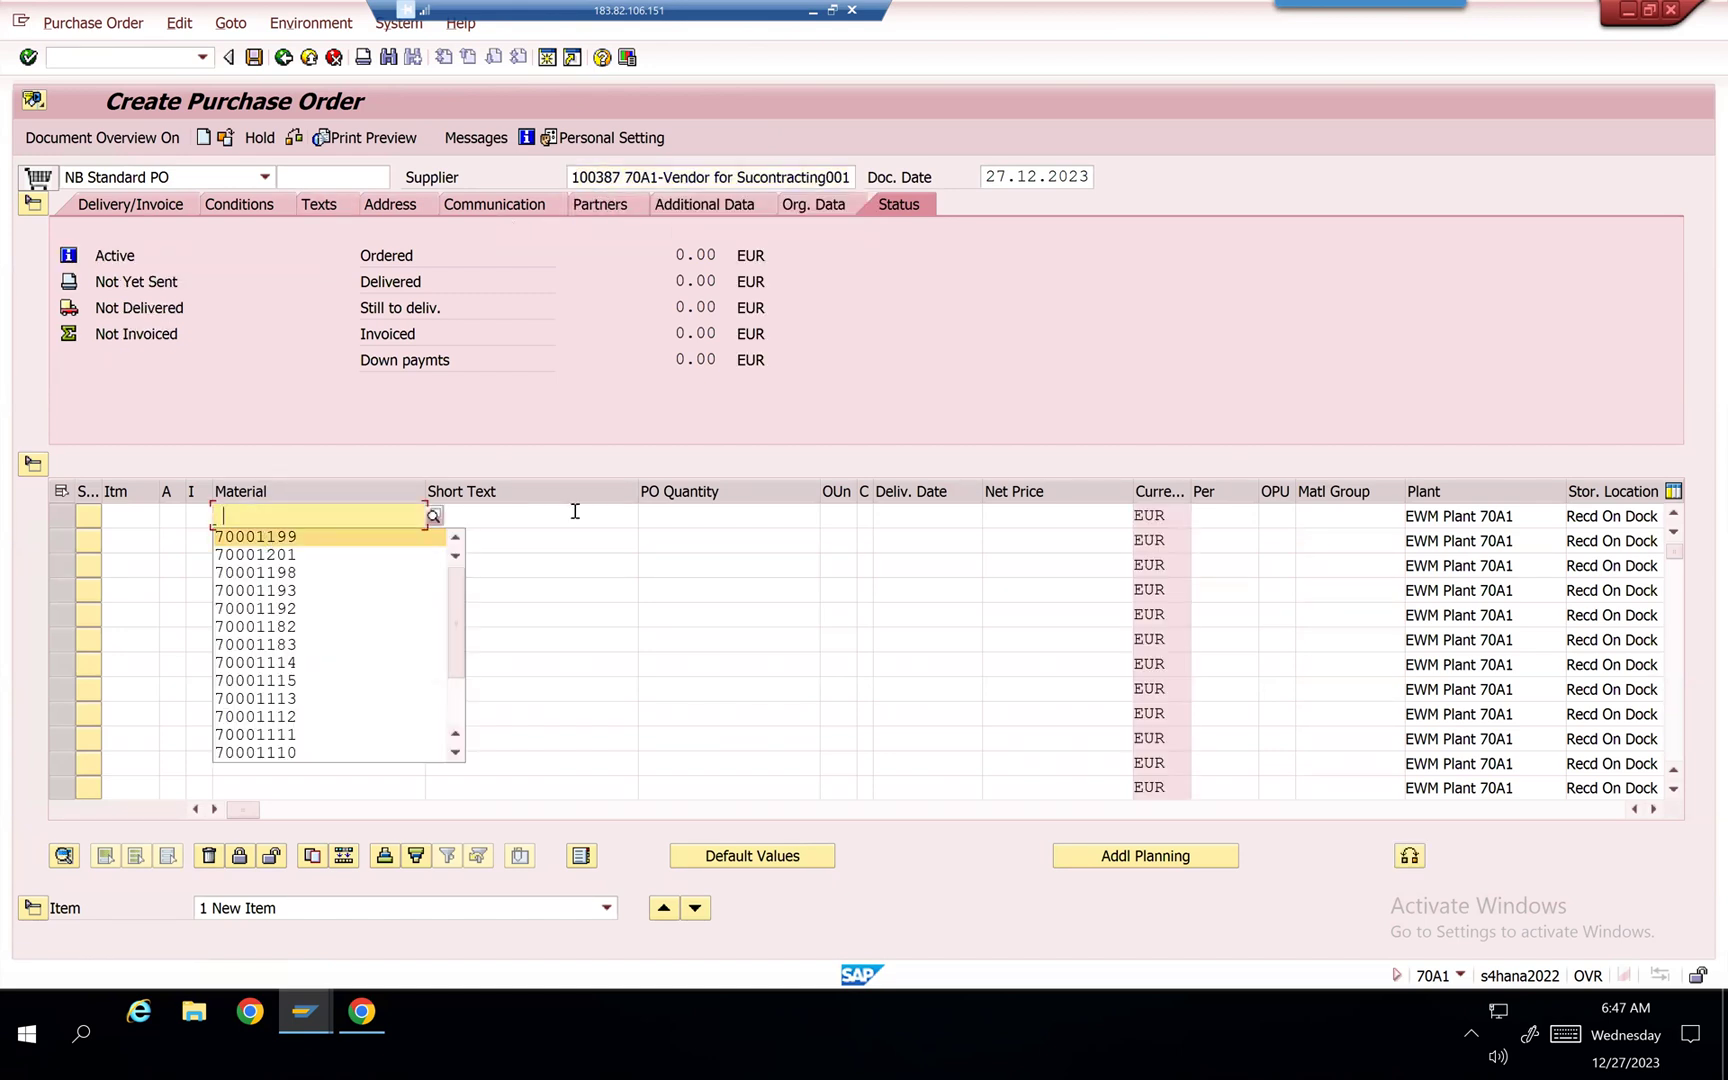
pyautogui.click(748, 516)
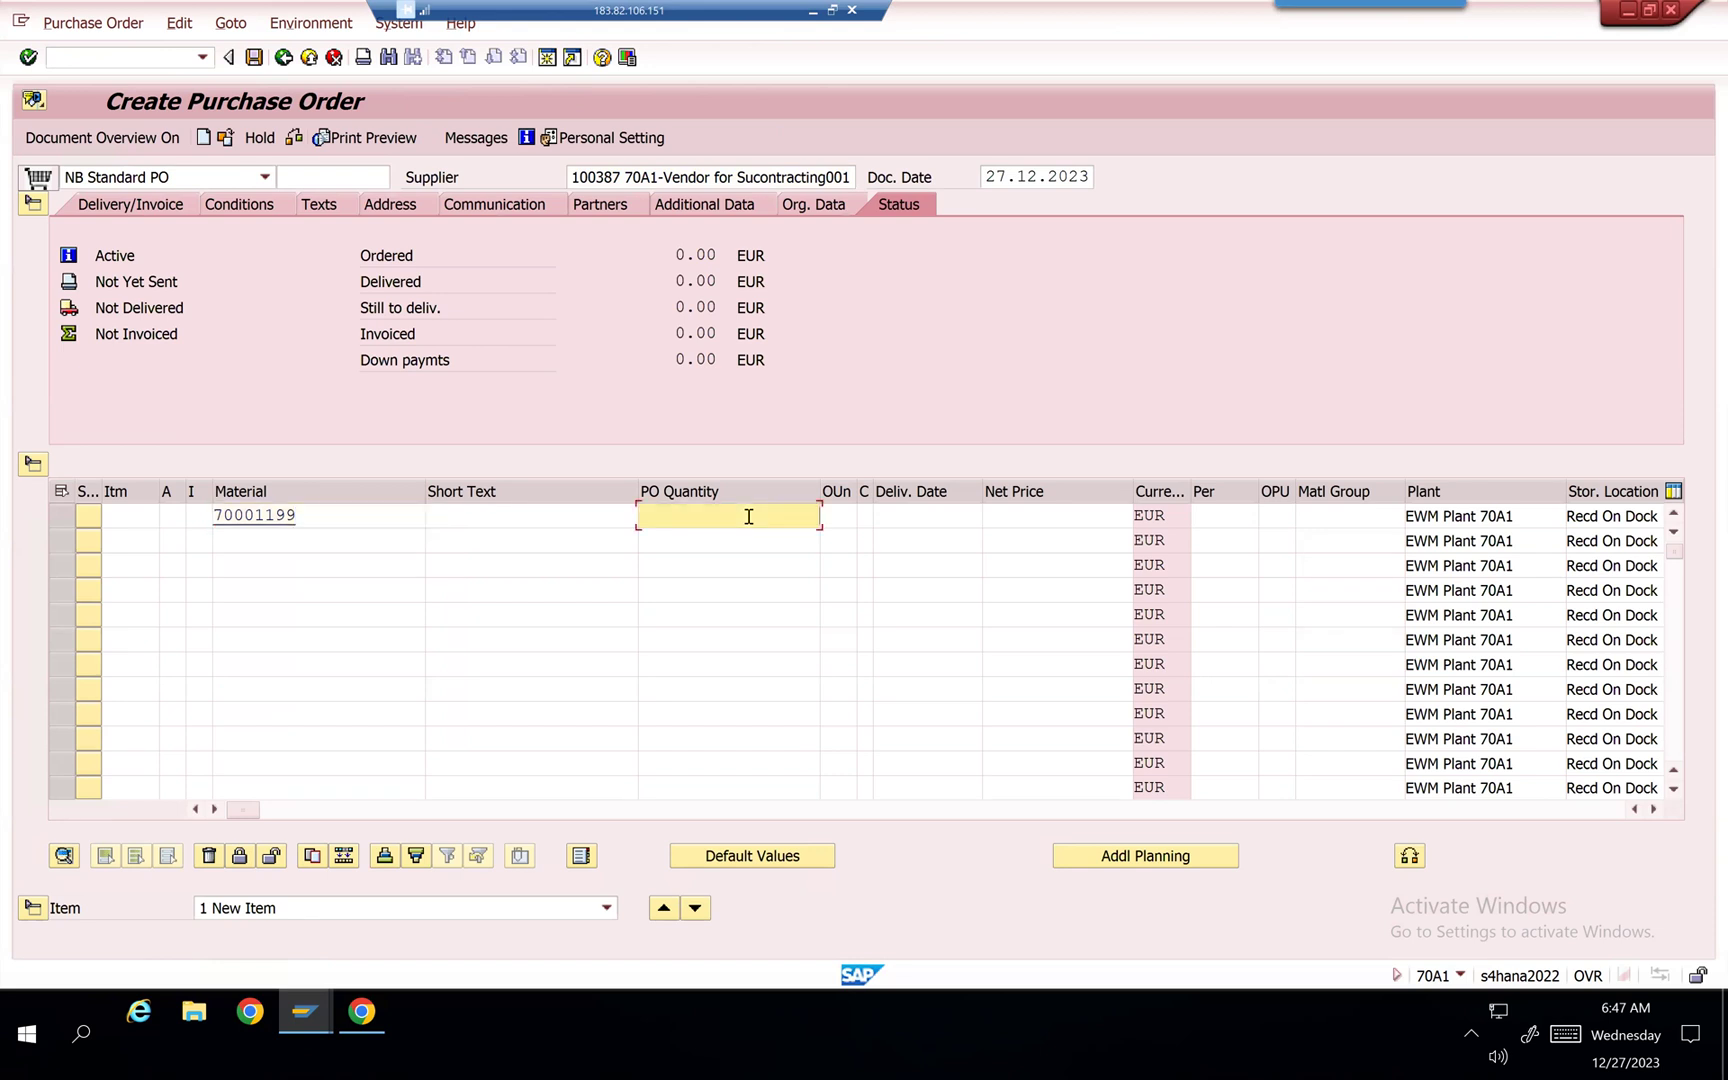
pyautogui.write('2')
pyautogui.press('Return')
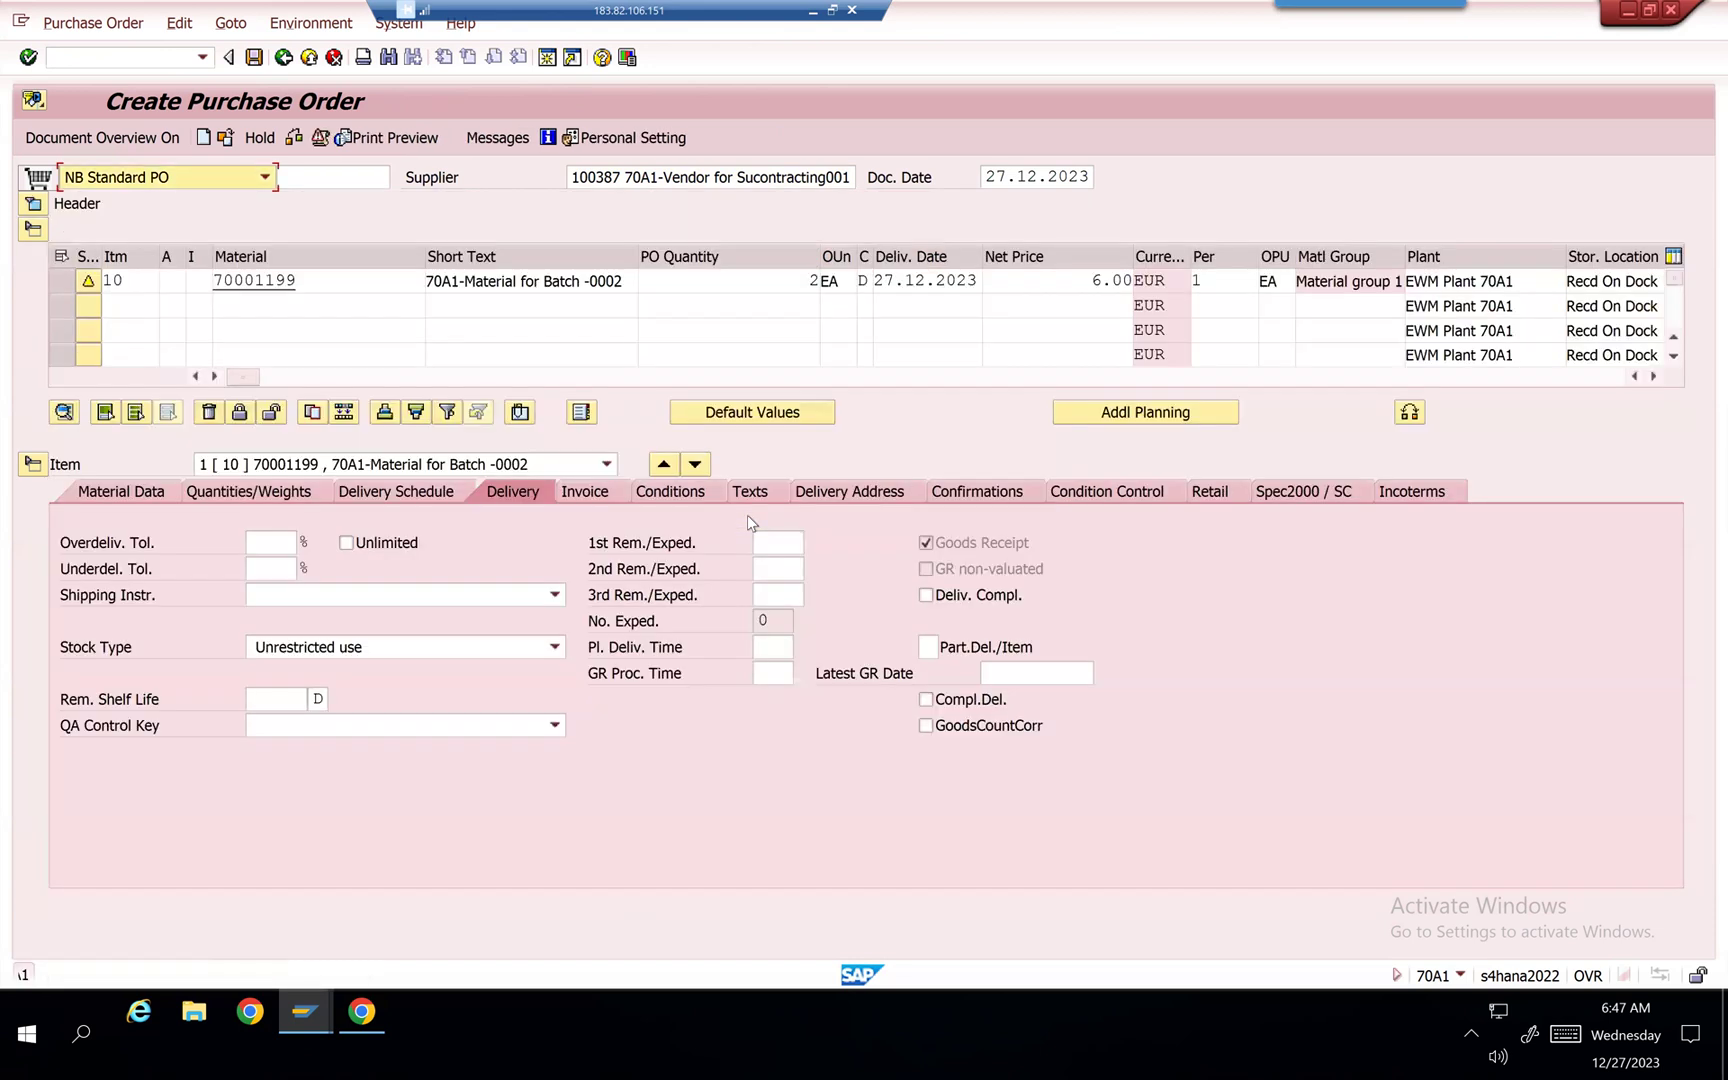
# Step: Keep stock type Unrestricted use and change the storage location to AFS1 (Avail For Sale)
pyautogui.click(345, 650)
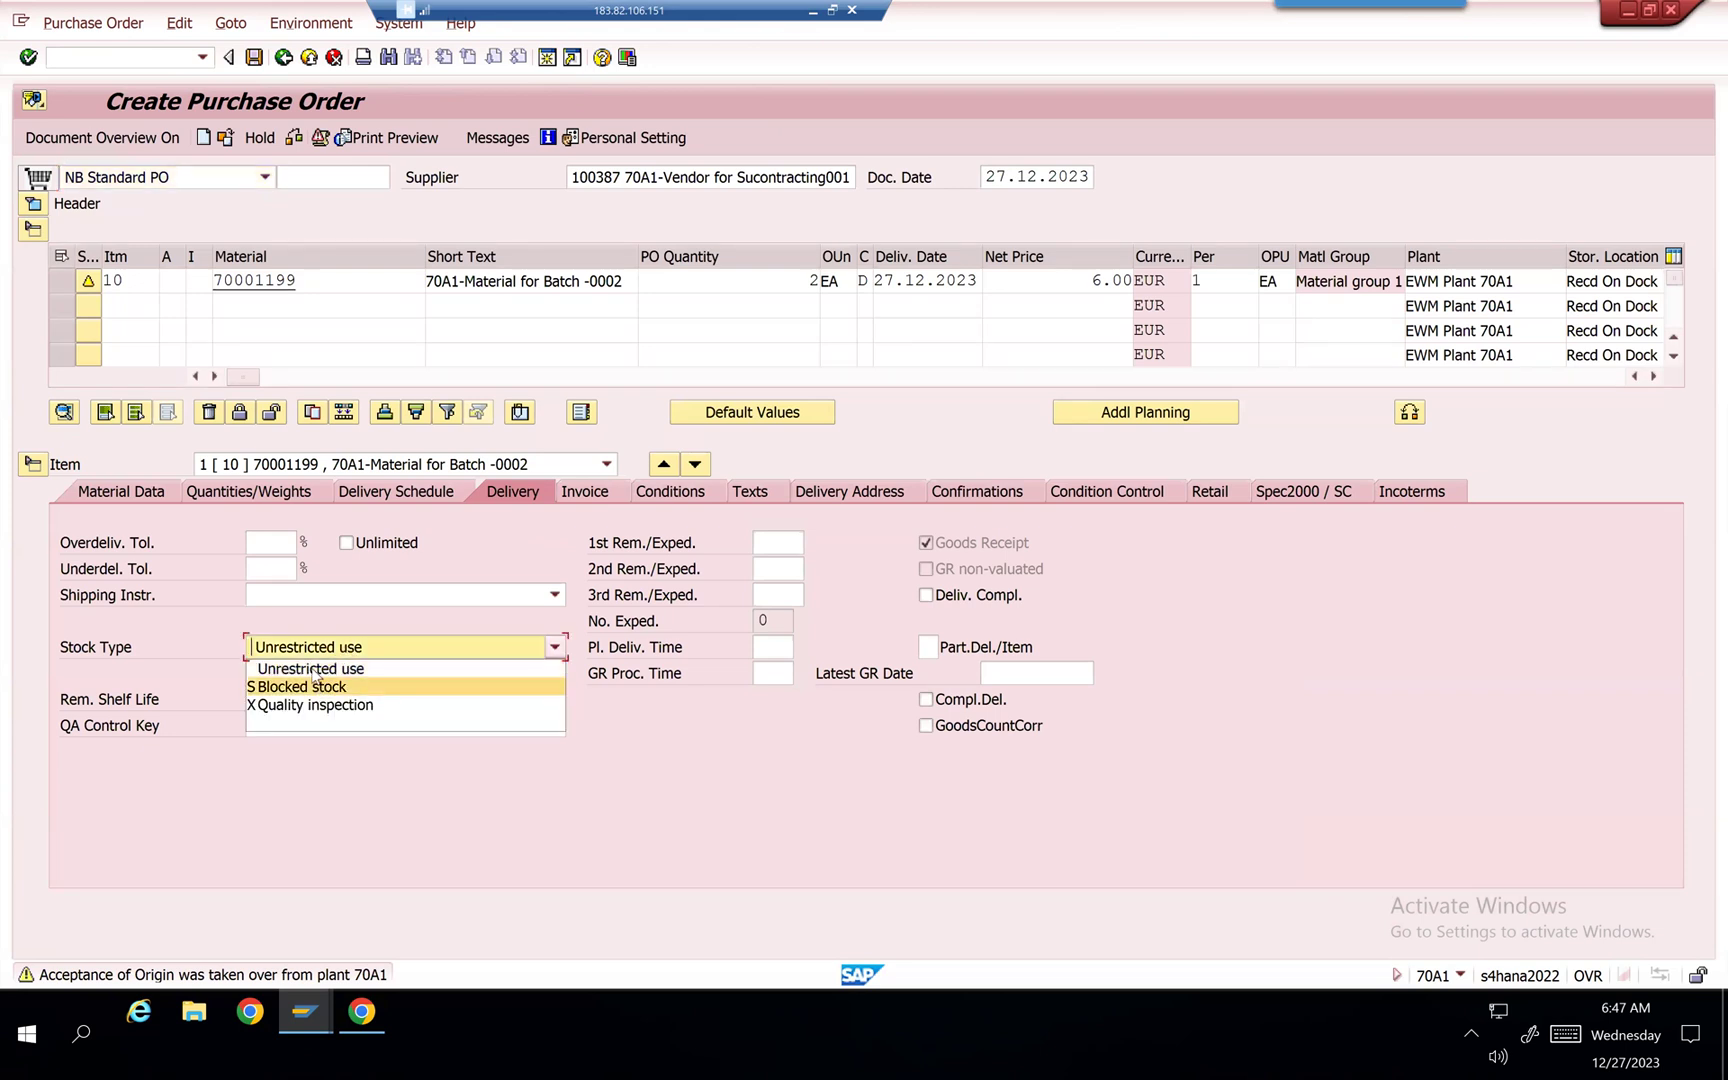
pyautogui.click(312, 670)
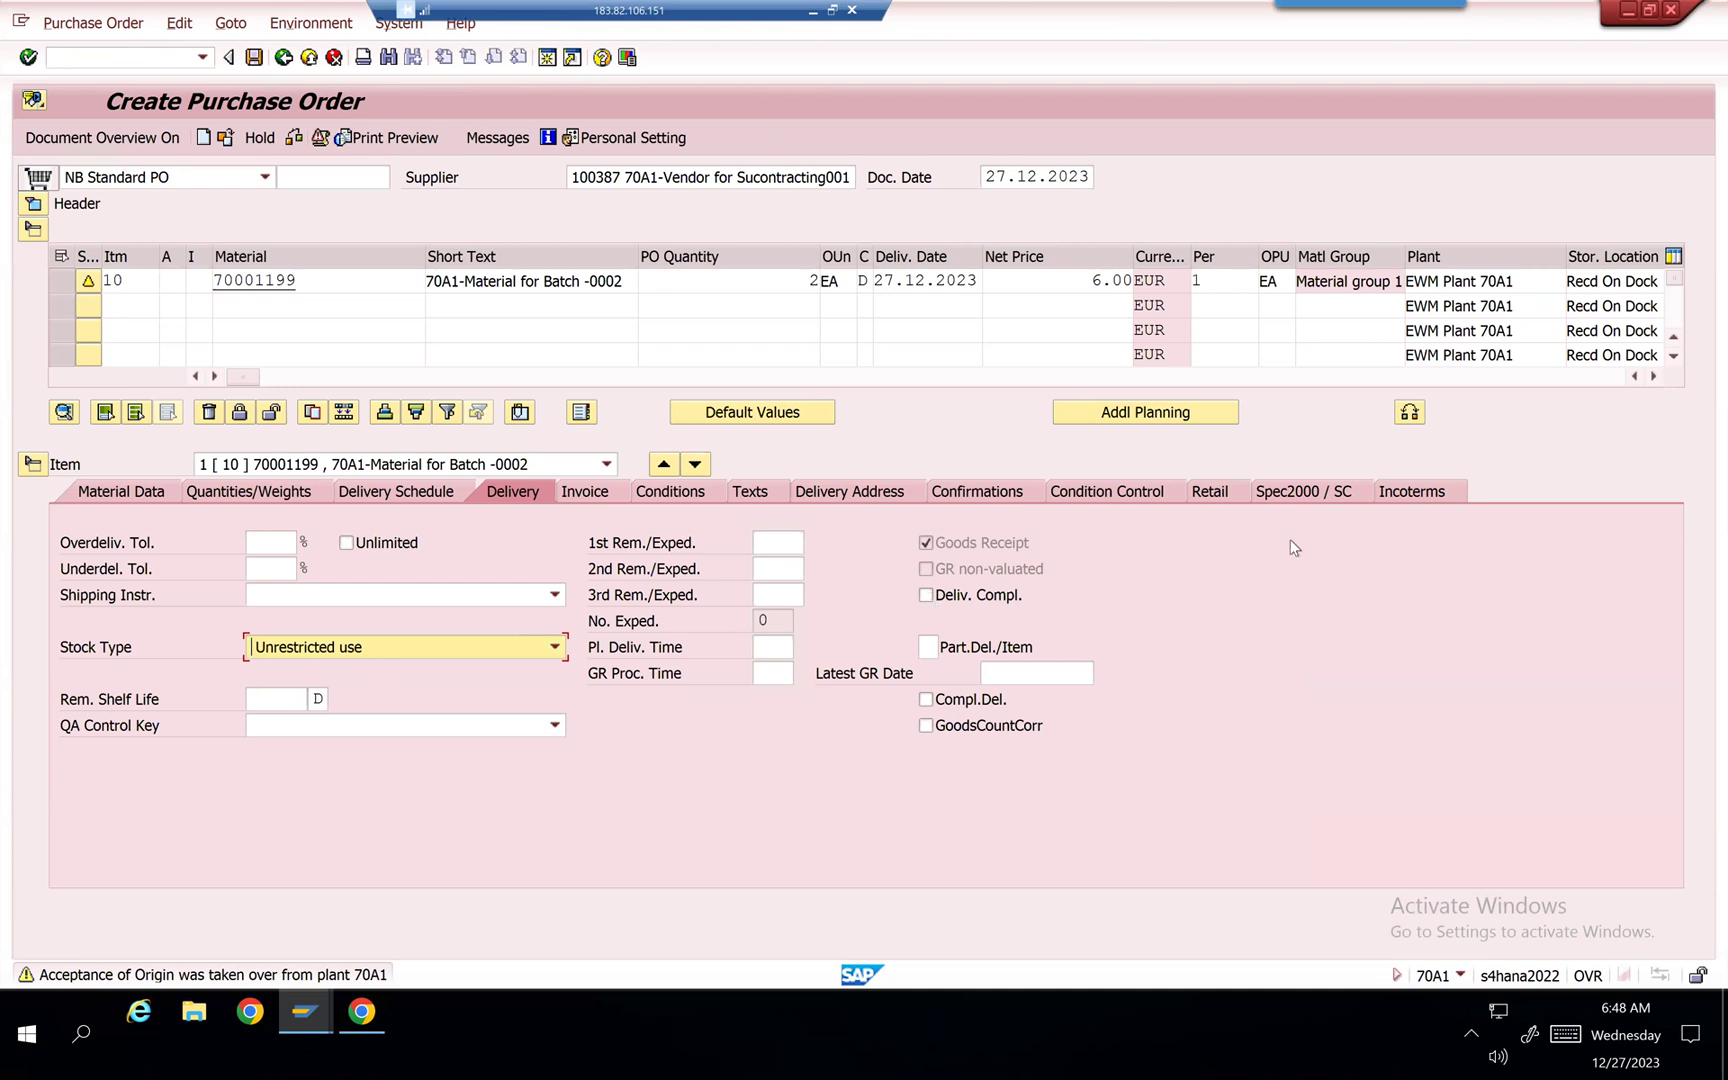
pyautogui.click(1653, 376)
pyautogui.click(1653, 376)
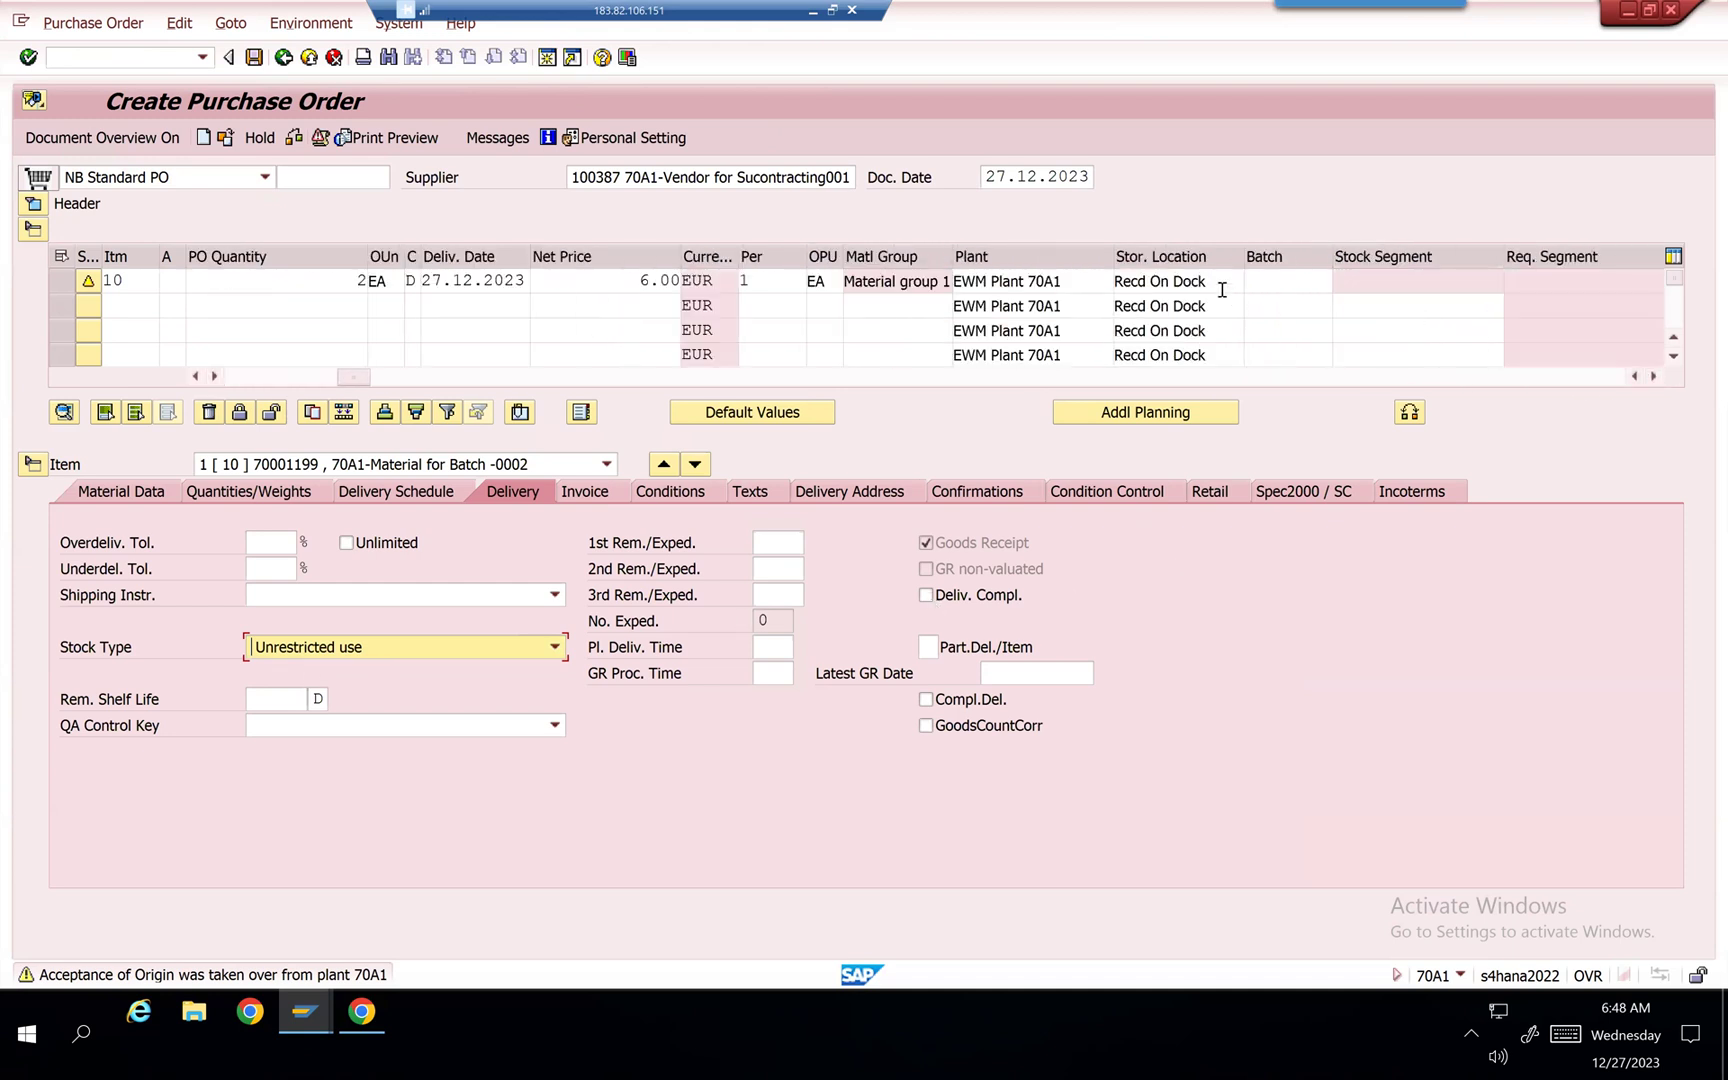
pyautogui.click(1222, 290)
pyautogui.press('BackSpace')
pyautogui.press('BackSpace')
pyautogui.press('BackSpace')
pyautogui.press('BackSpace')
pyautogui.press('BackSpace')
pyautogui.press('BackSpace')
pyautogui.press('BackSpace')
pyautogui.press('BackSpace')
pyautogui.press('BackSpace')
pyautogui.press('BackSpace')
pyautogui.press('BackSpace')
pyautogui.press('BackSpace')
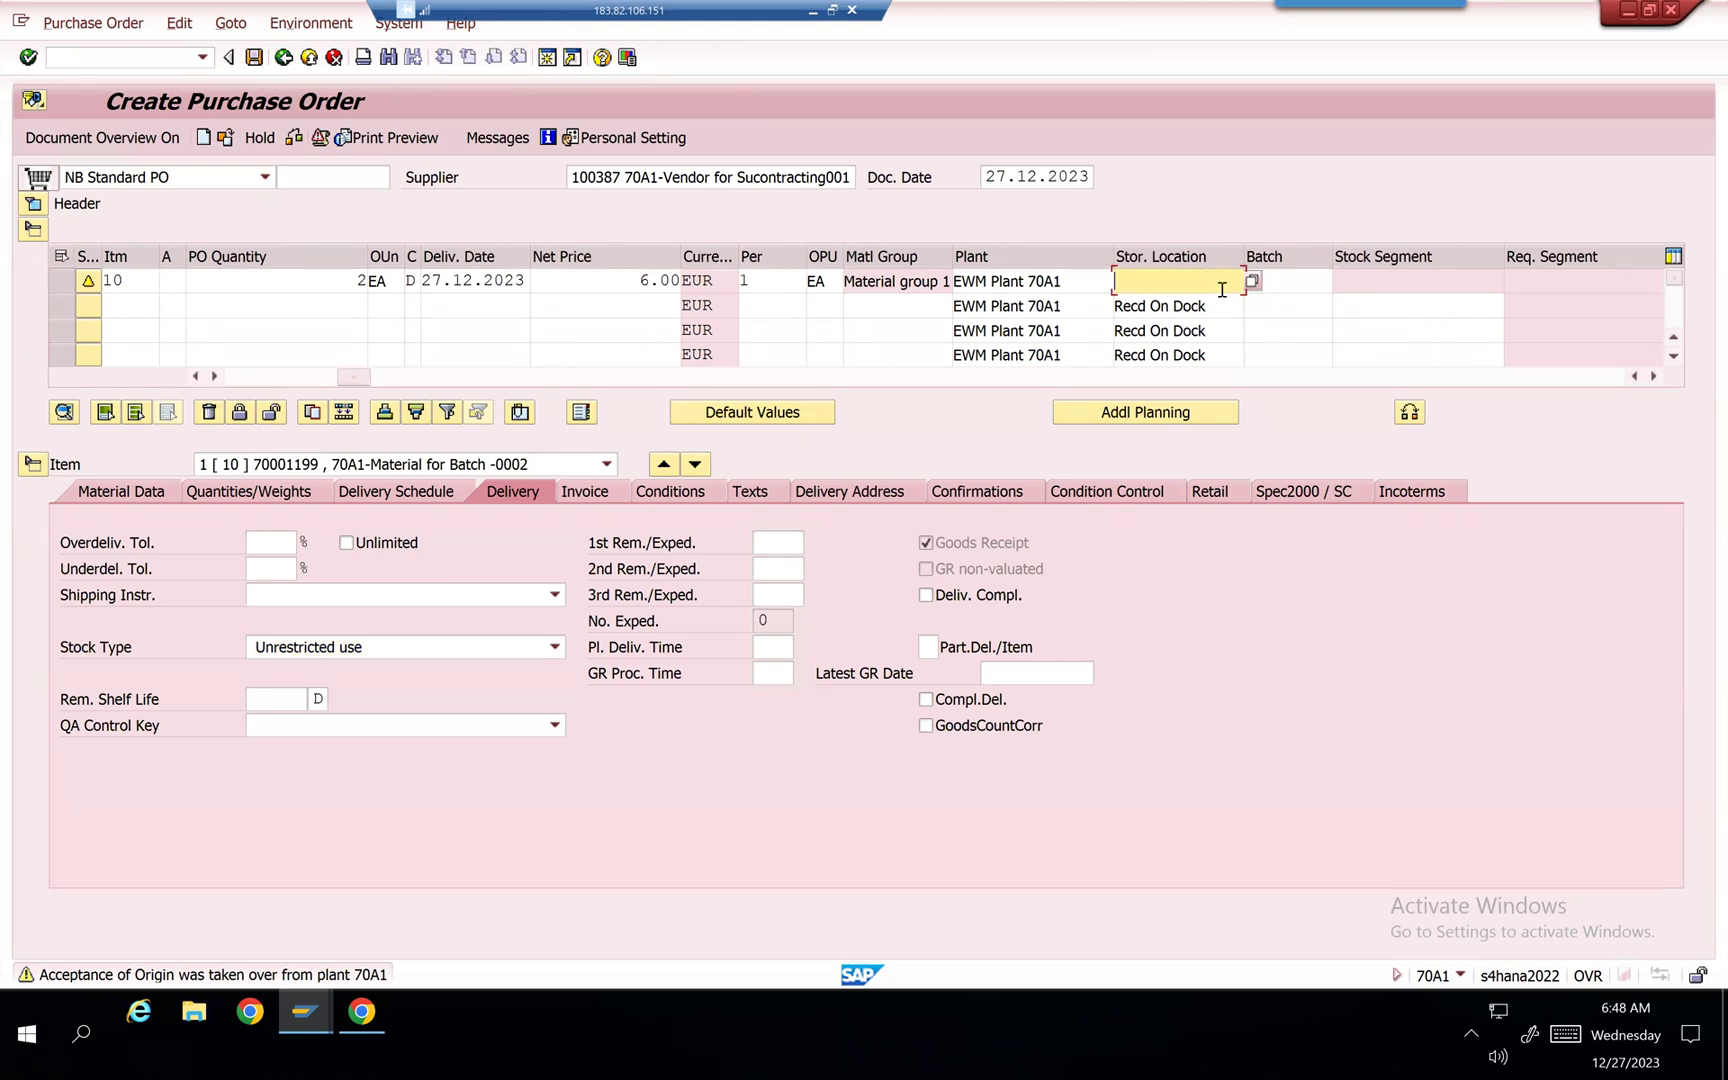
pyautogui.click(1140, 302)
pyautogui.press('Return')
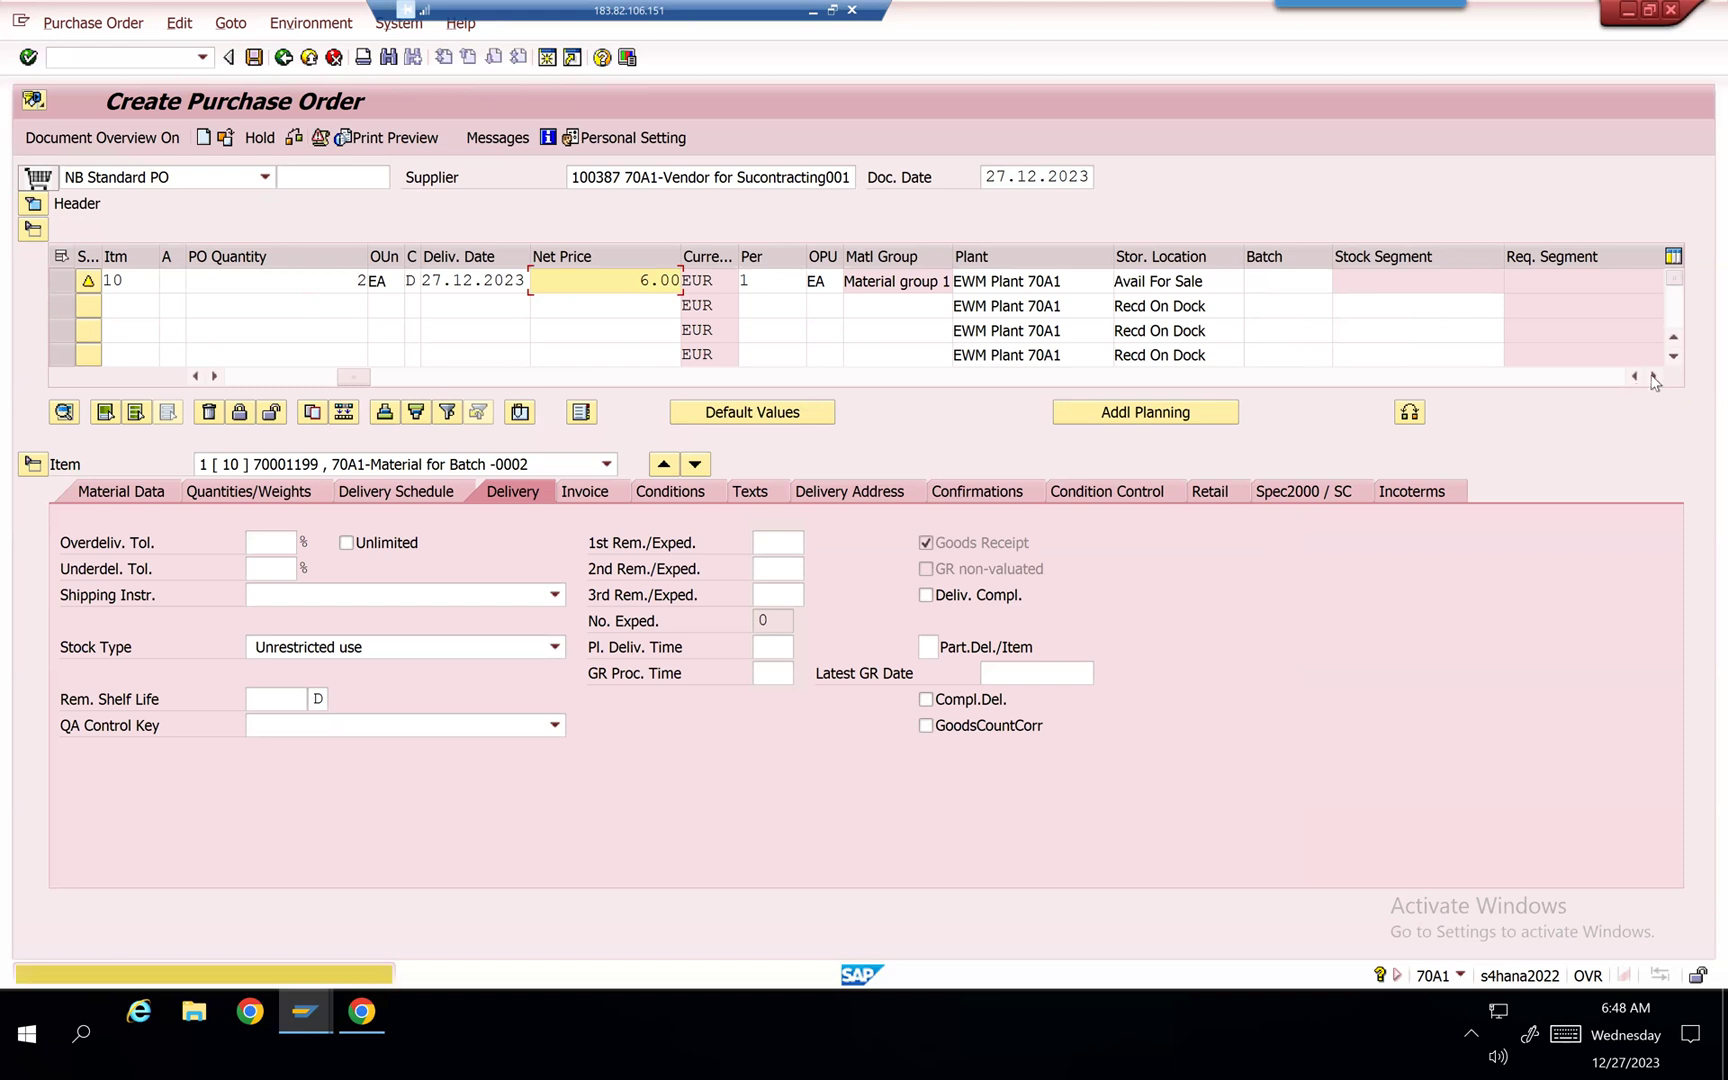
# Step: Mark the item as a returns item, check shipping point 70A1 details, and save the order
pyautogui.click(1653, 377)
pyautogui.click(1653, 377)
pyautogui.click(1653, 377)
pyautogui.click(1653, 377)
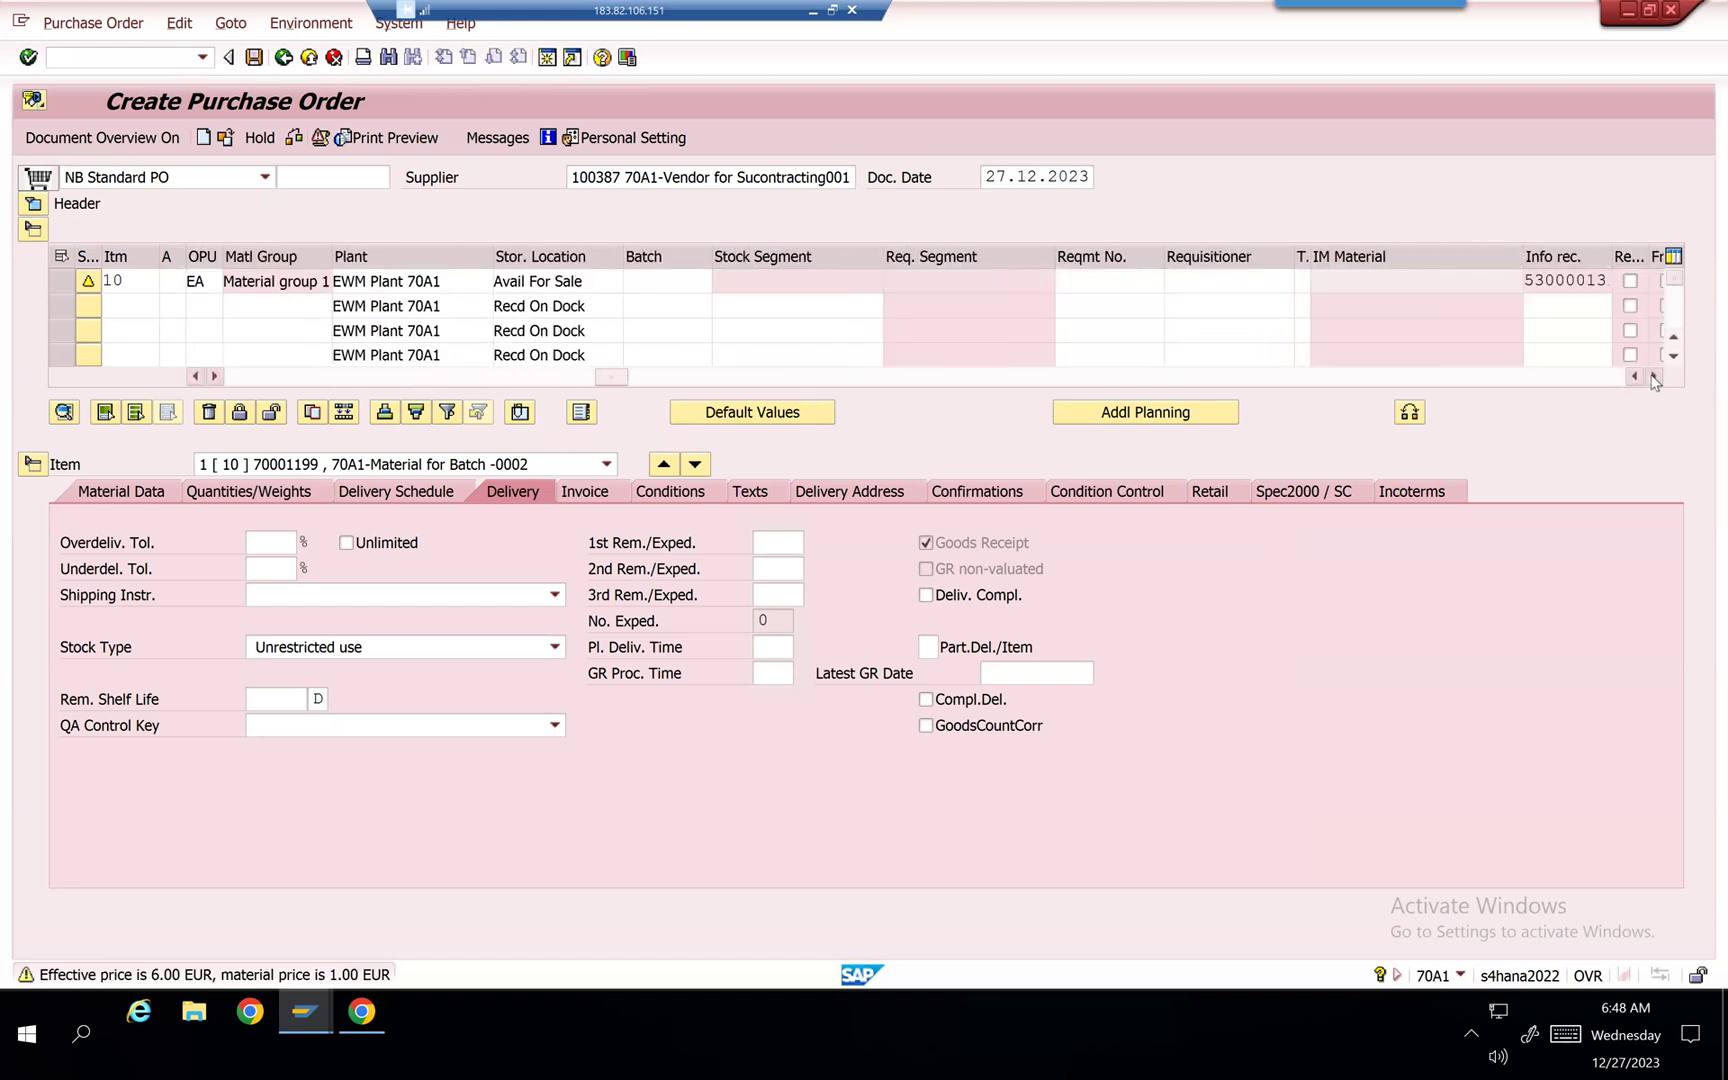
pyautogui.click(1593, 281)
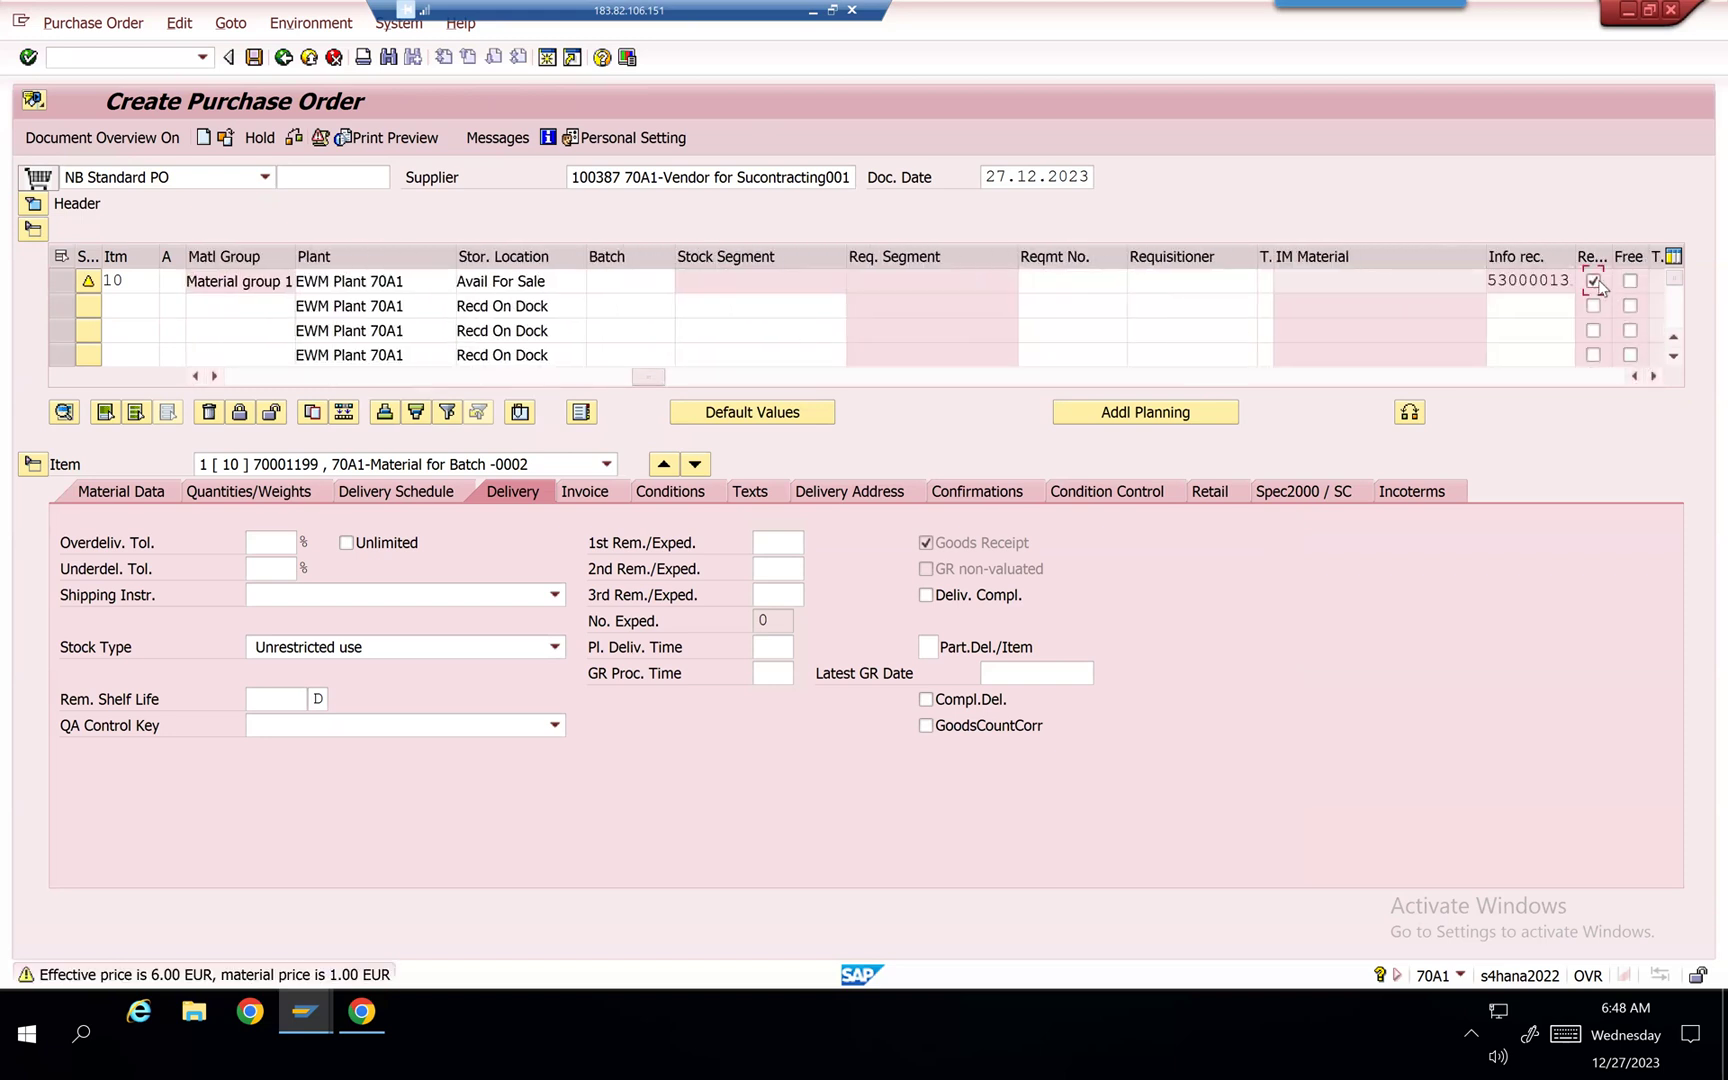
pyautogui.press('Return')
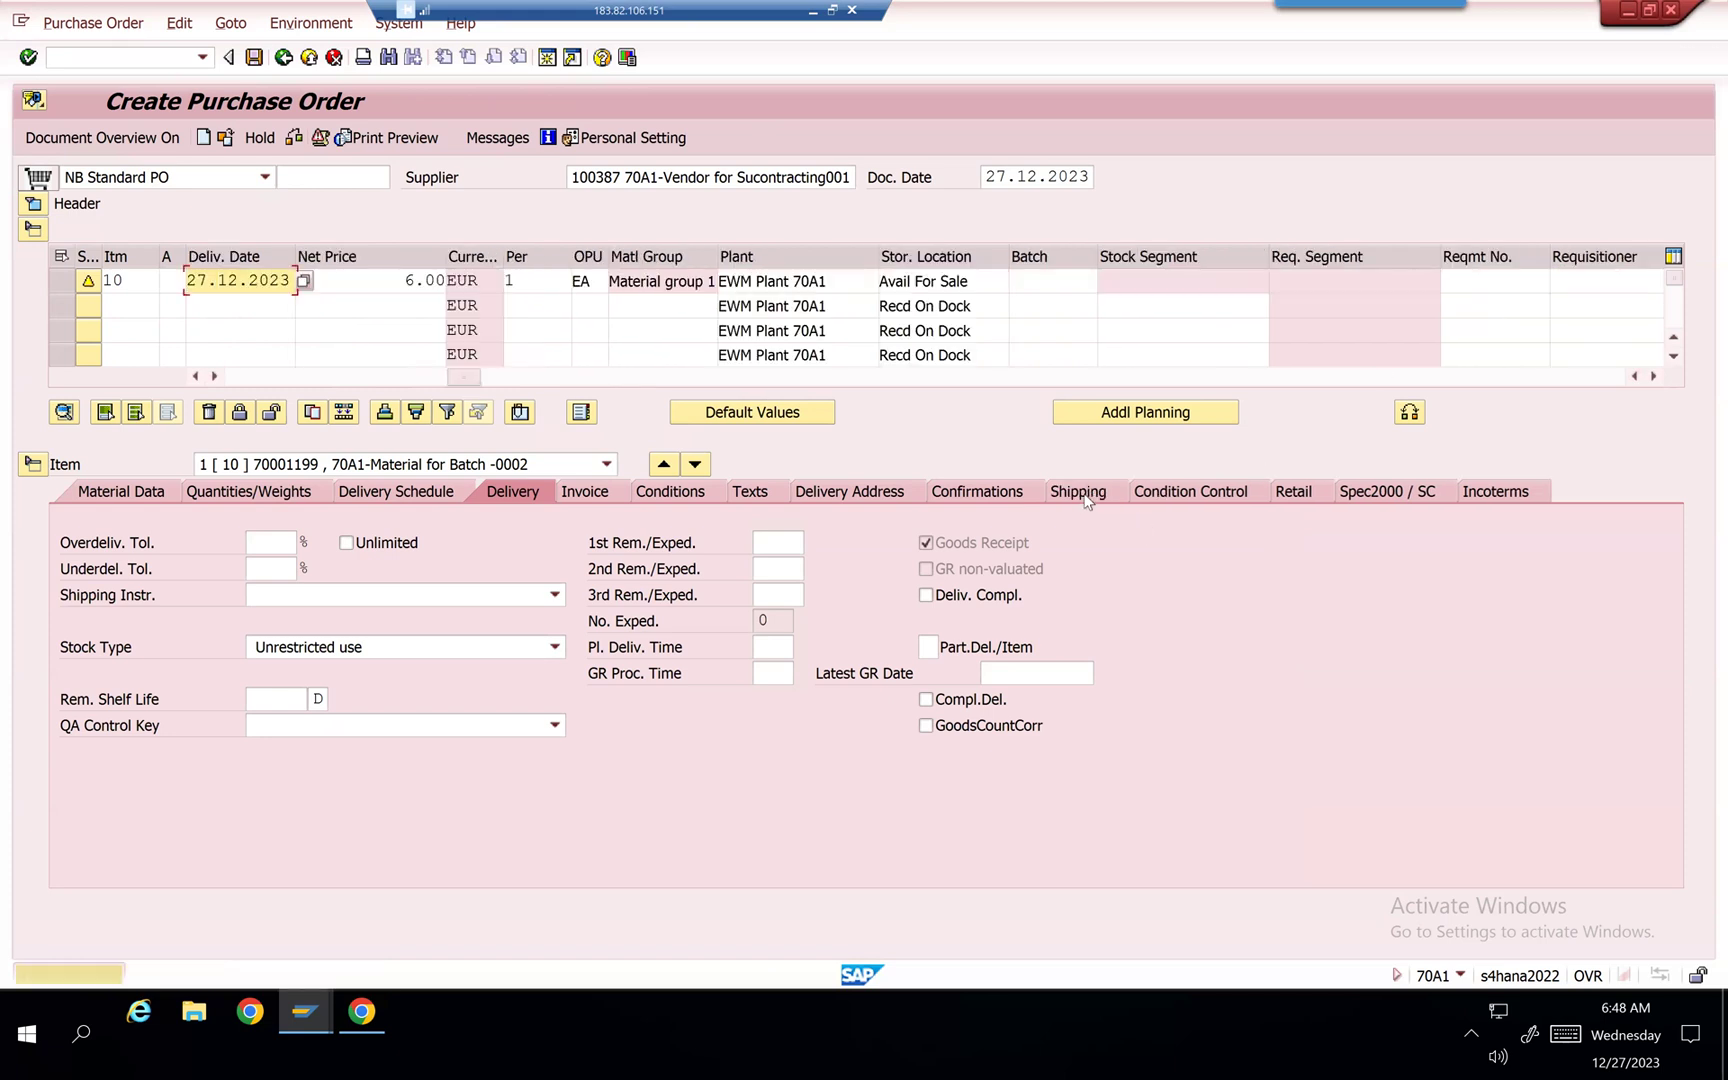
pyautogui.click(1066, 494)
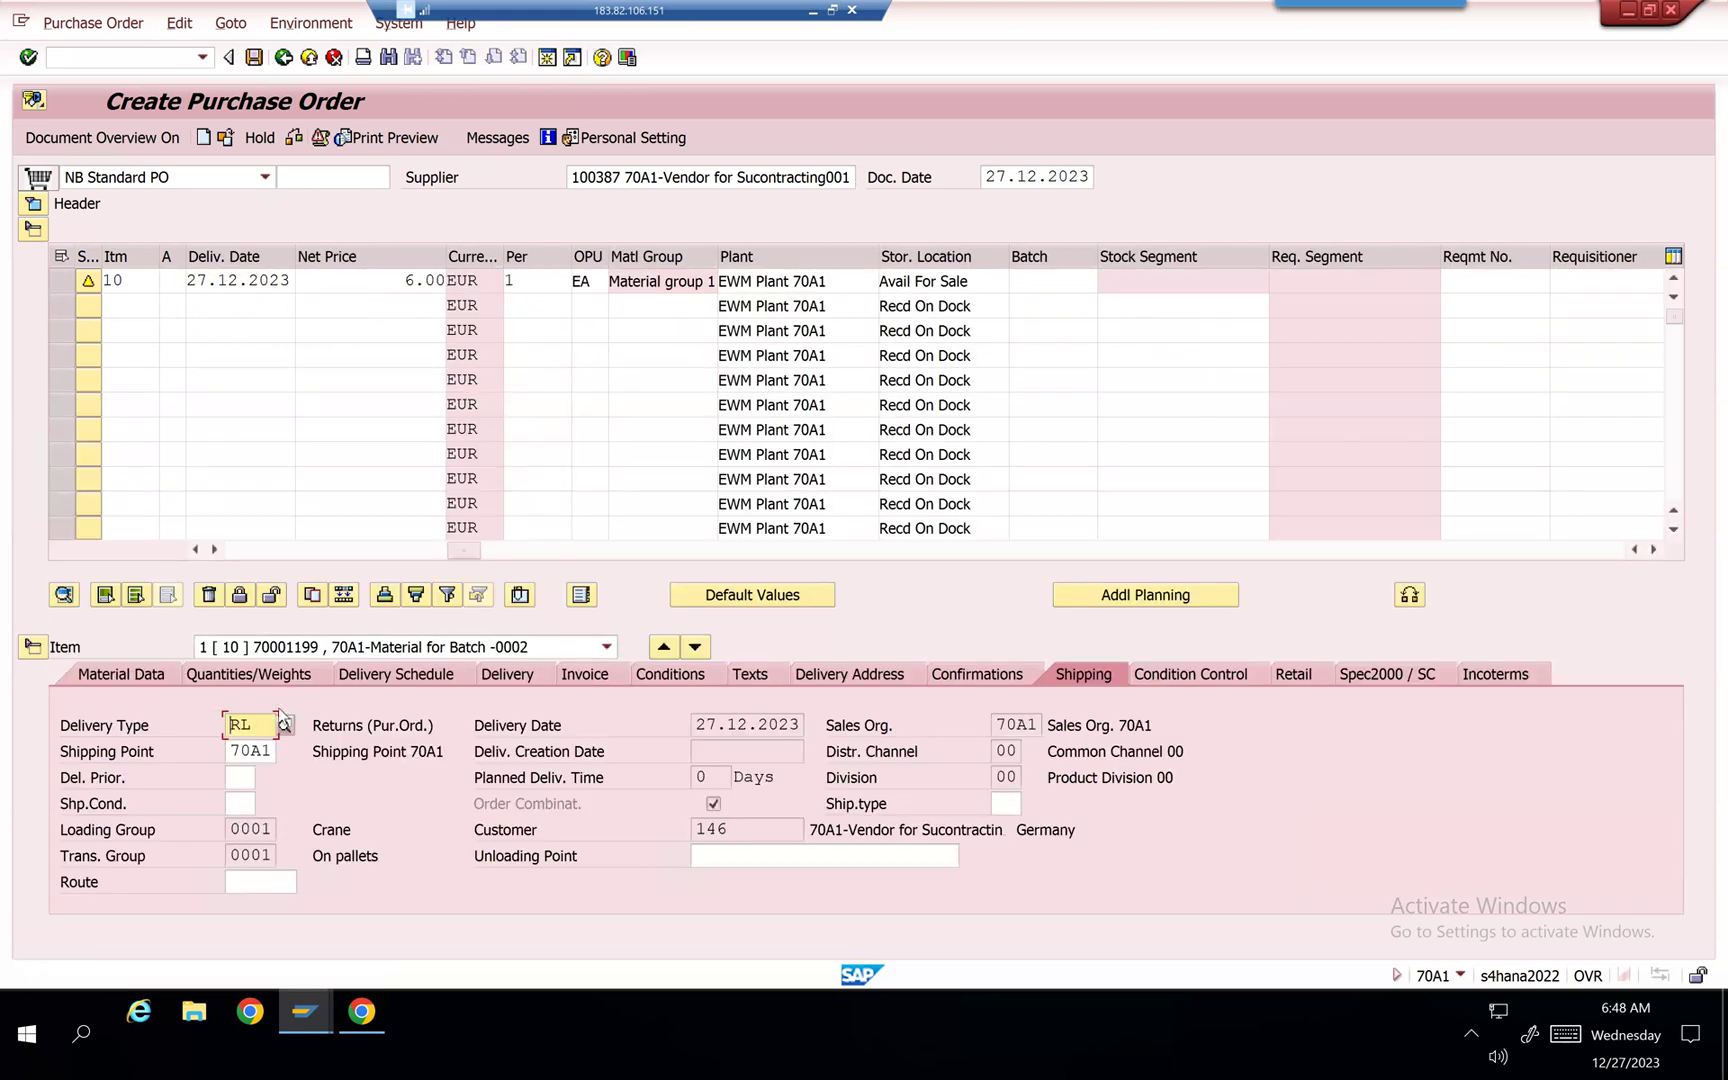
pyautogui.click(236, 751)
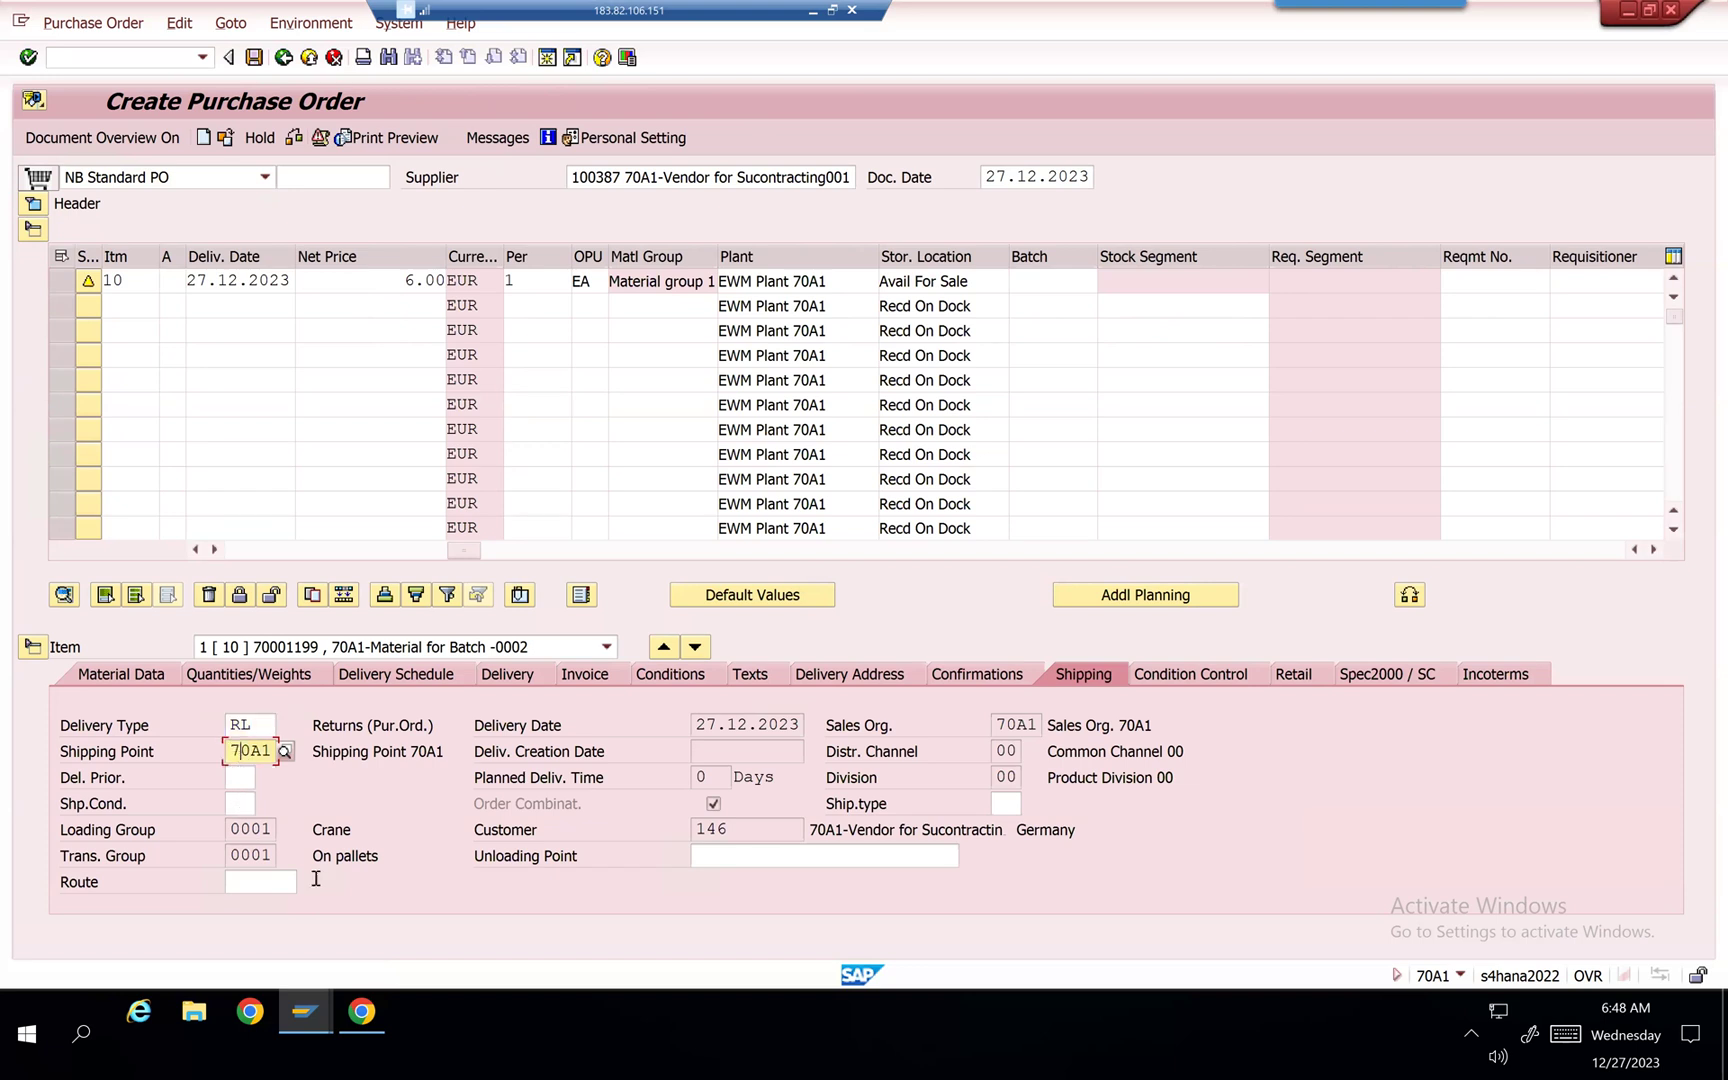
pyautogui.click(743, 832)
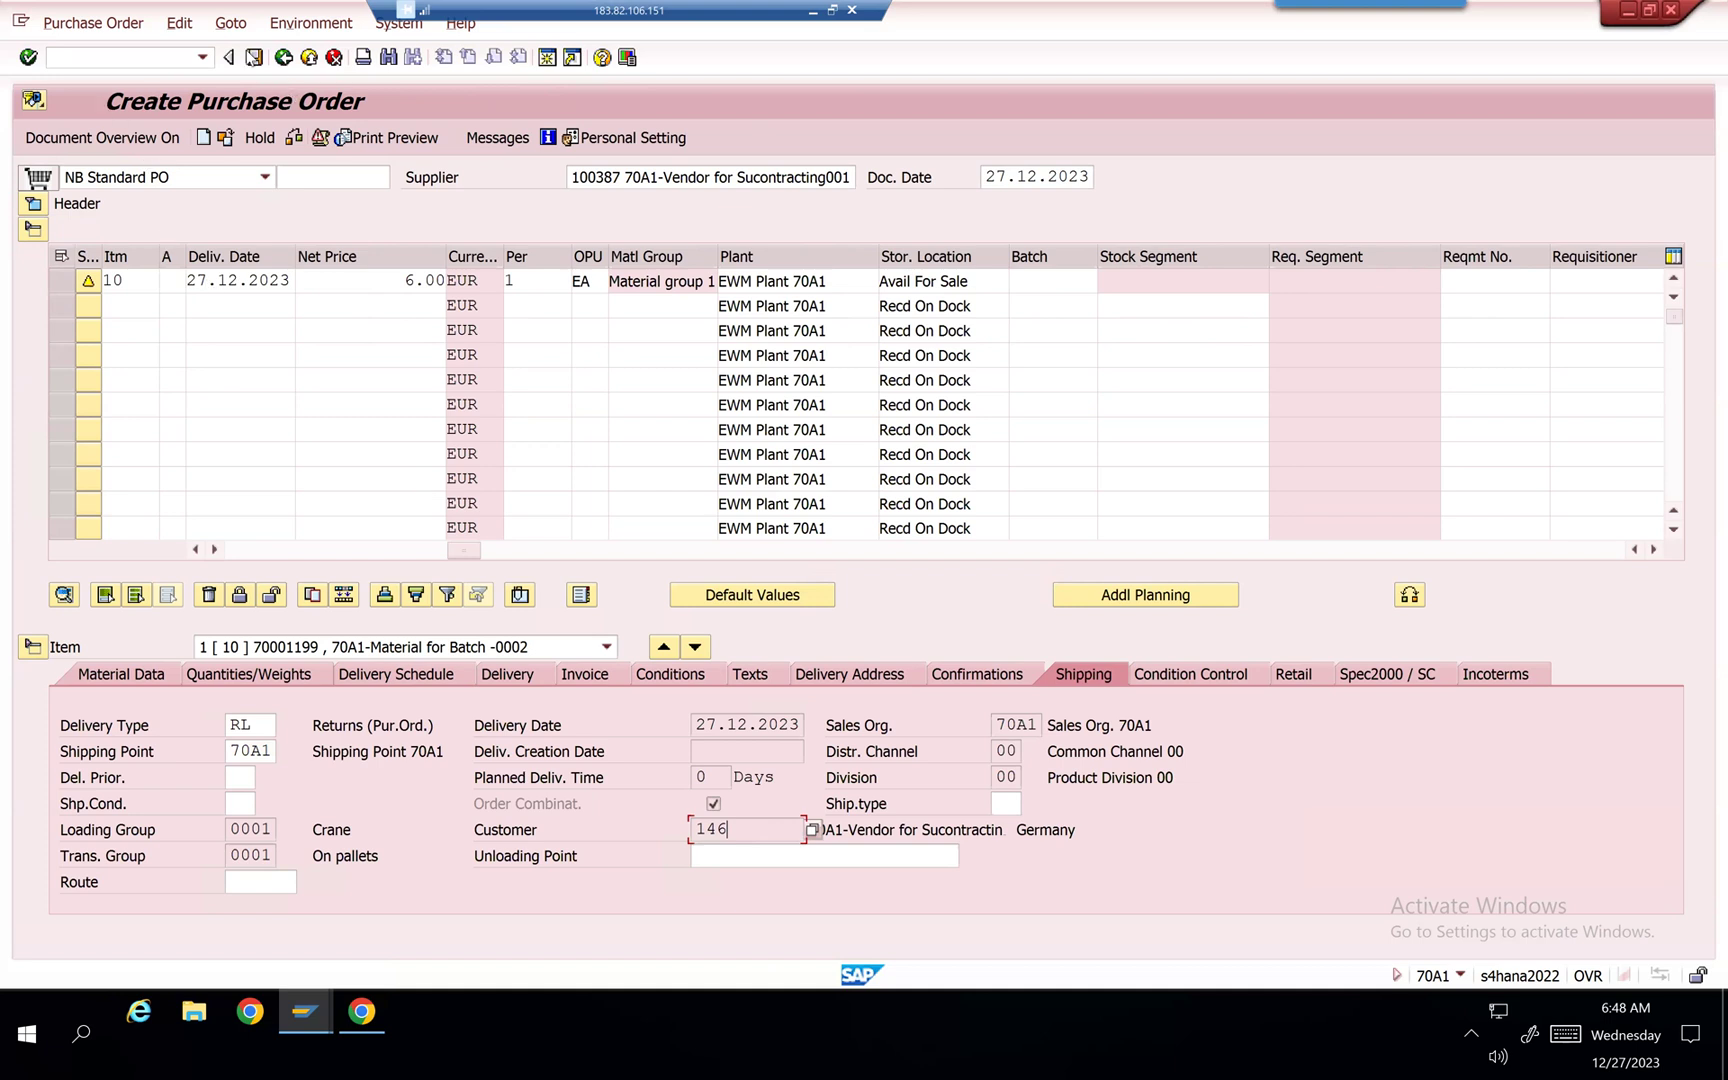
pyautogui.click(254, 58)
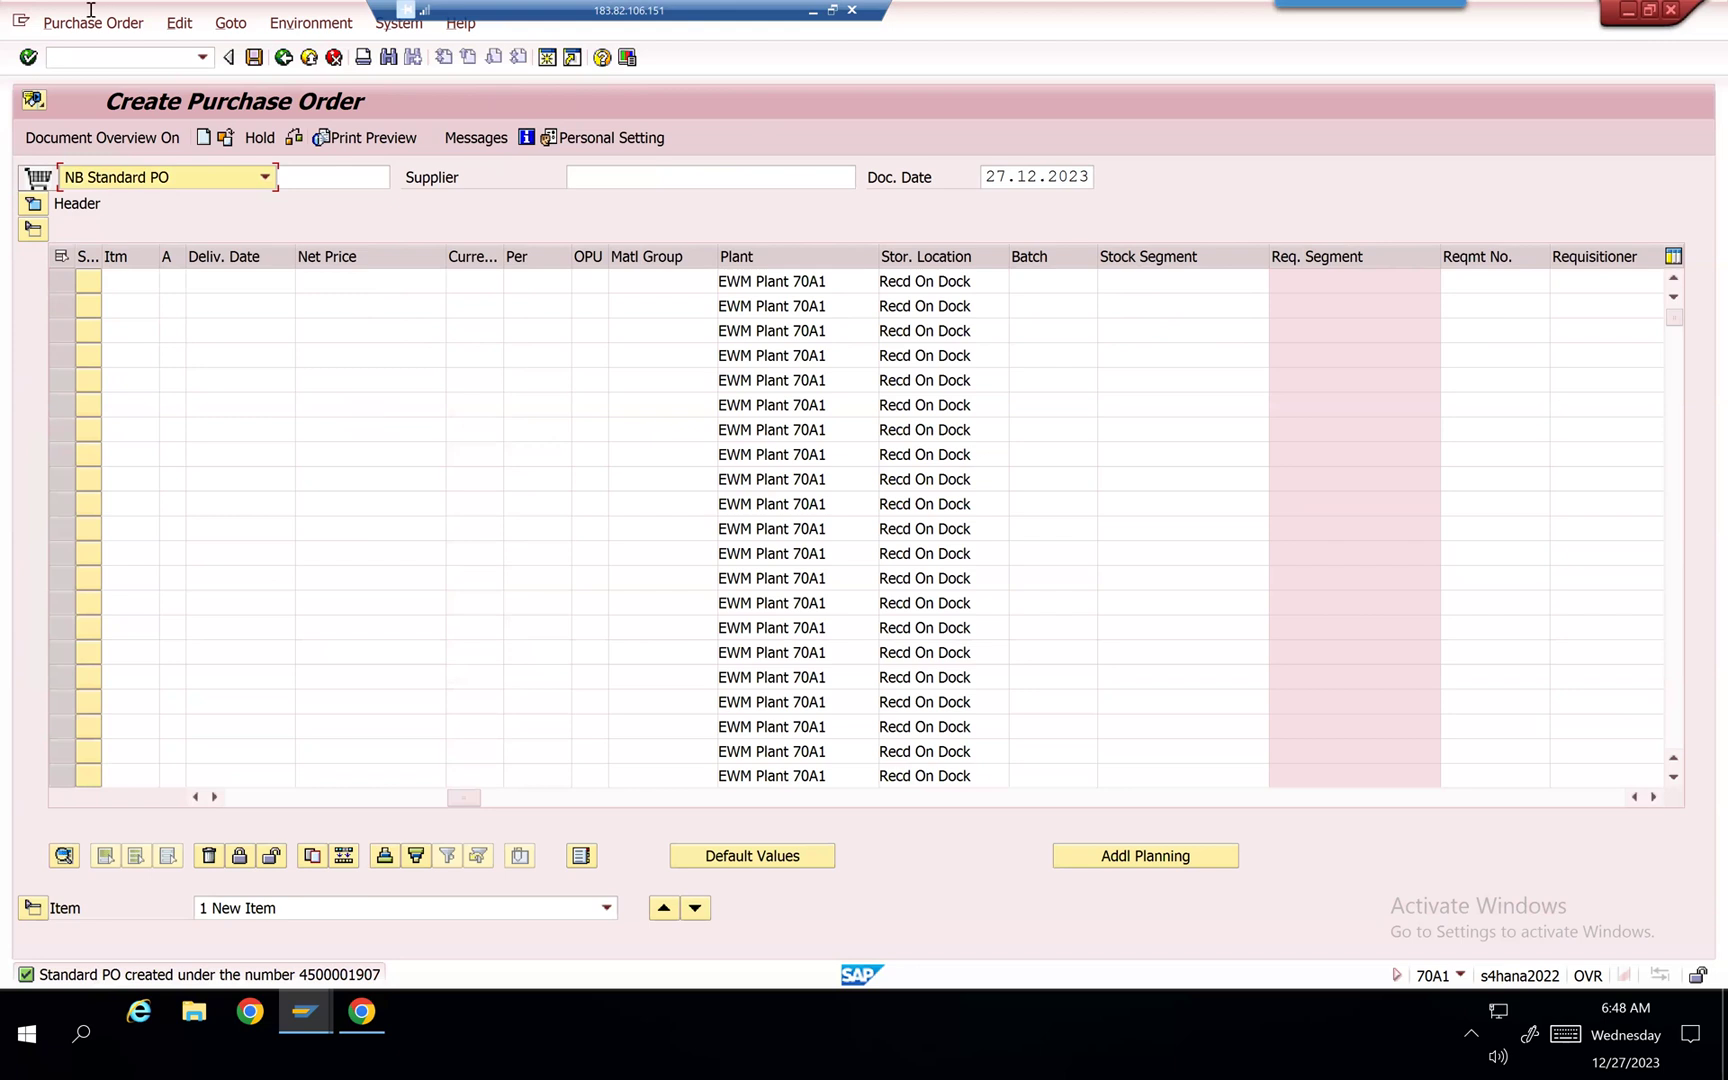
# Step: Open VL10B and clear both delivery creation date limits and the date calculation rule
pyautogui.click(89, 57)
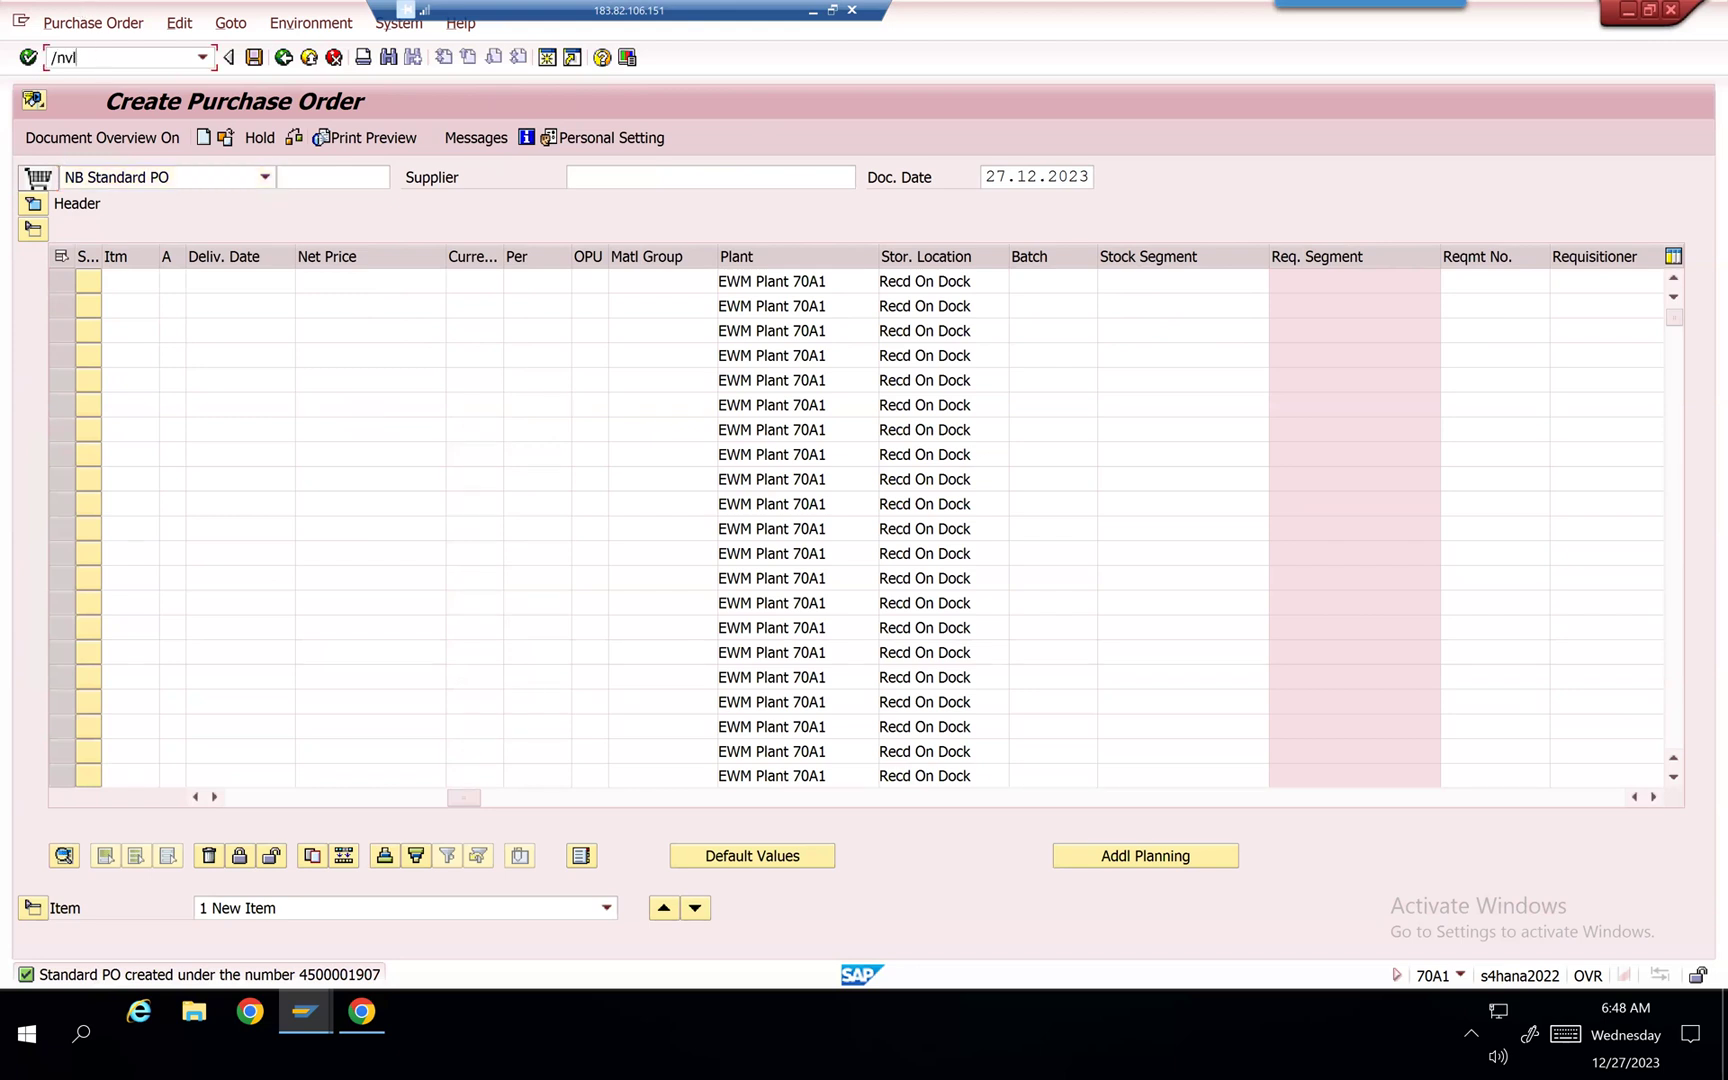
pyautogui.write('/nvl10b')
pyautogui.press('Return')
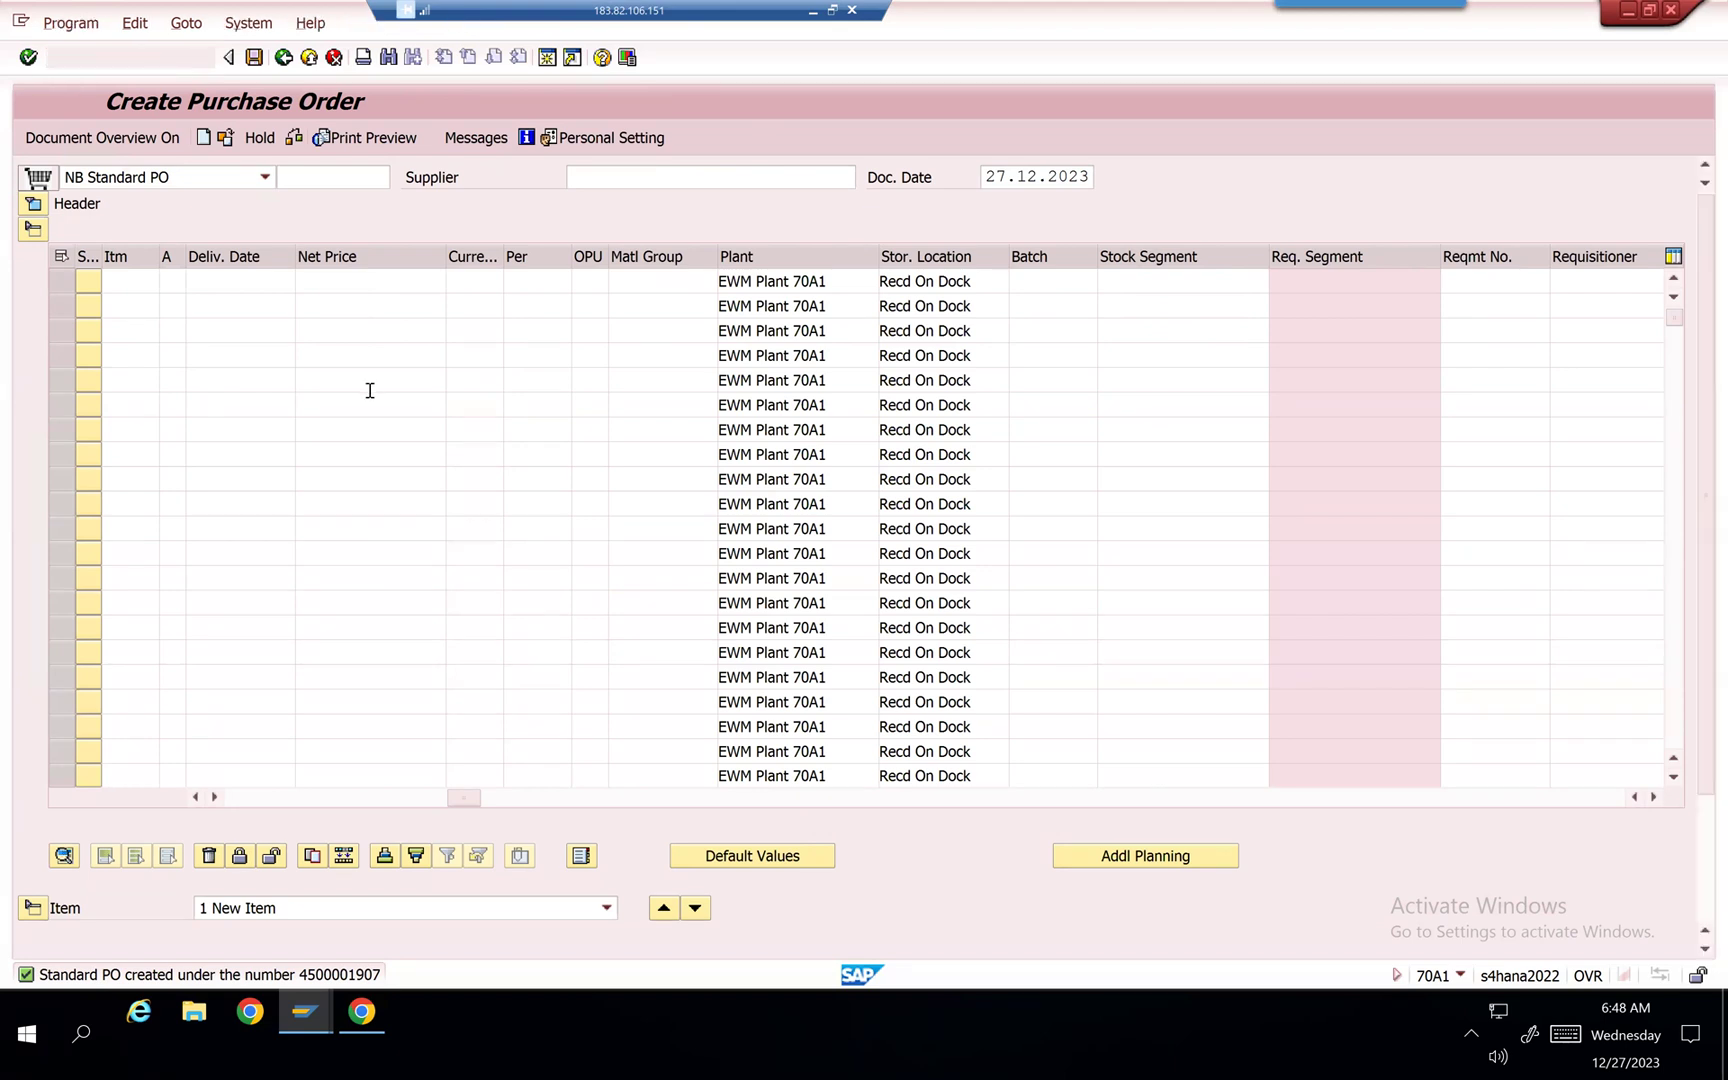
pyautogui.press('Tab')
pyautogui.press('Tab')
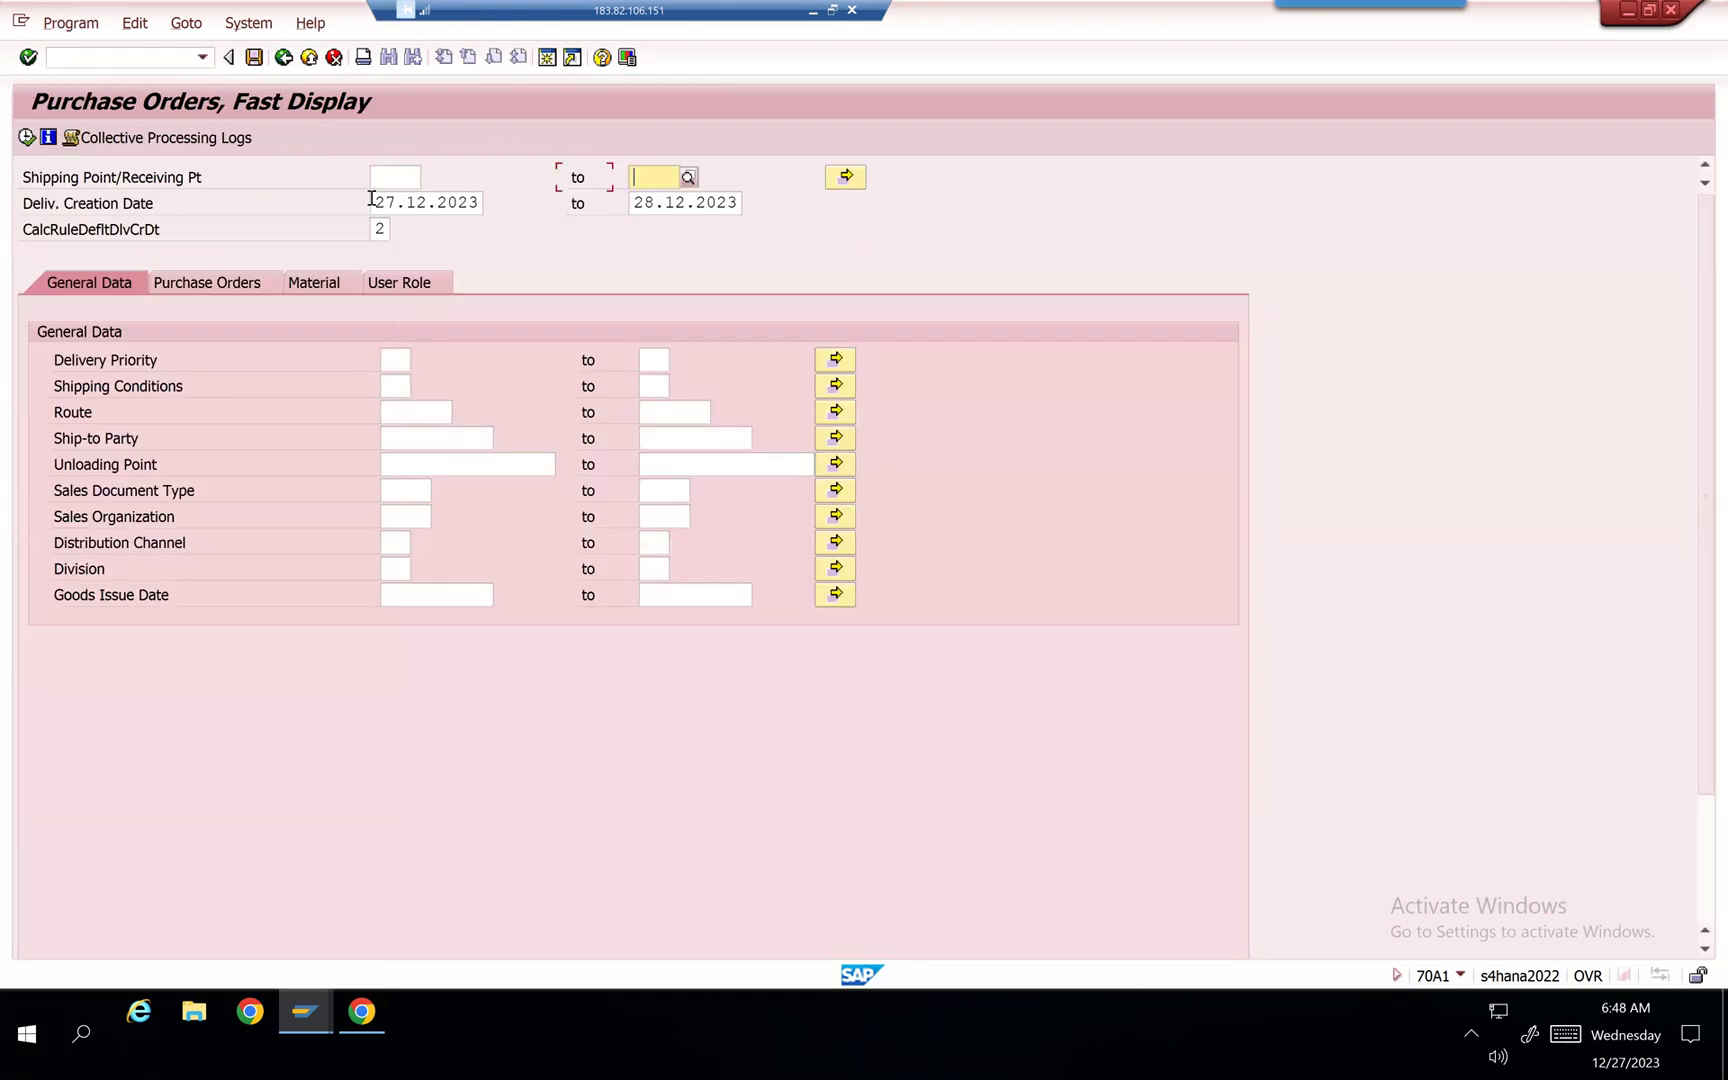
pyautogui.press('Delete')
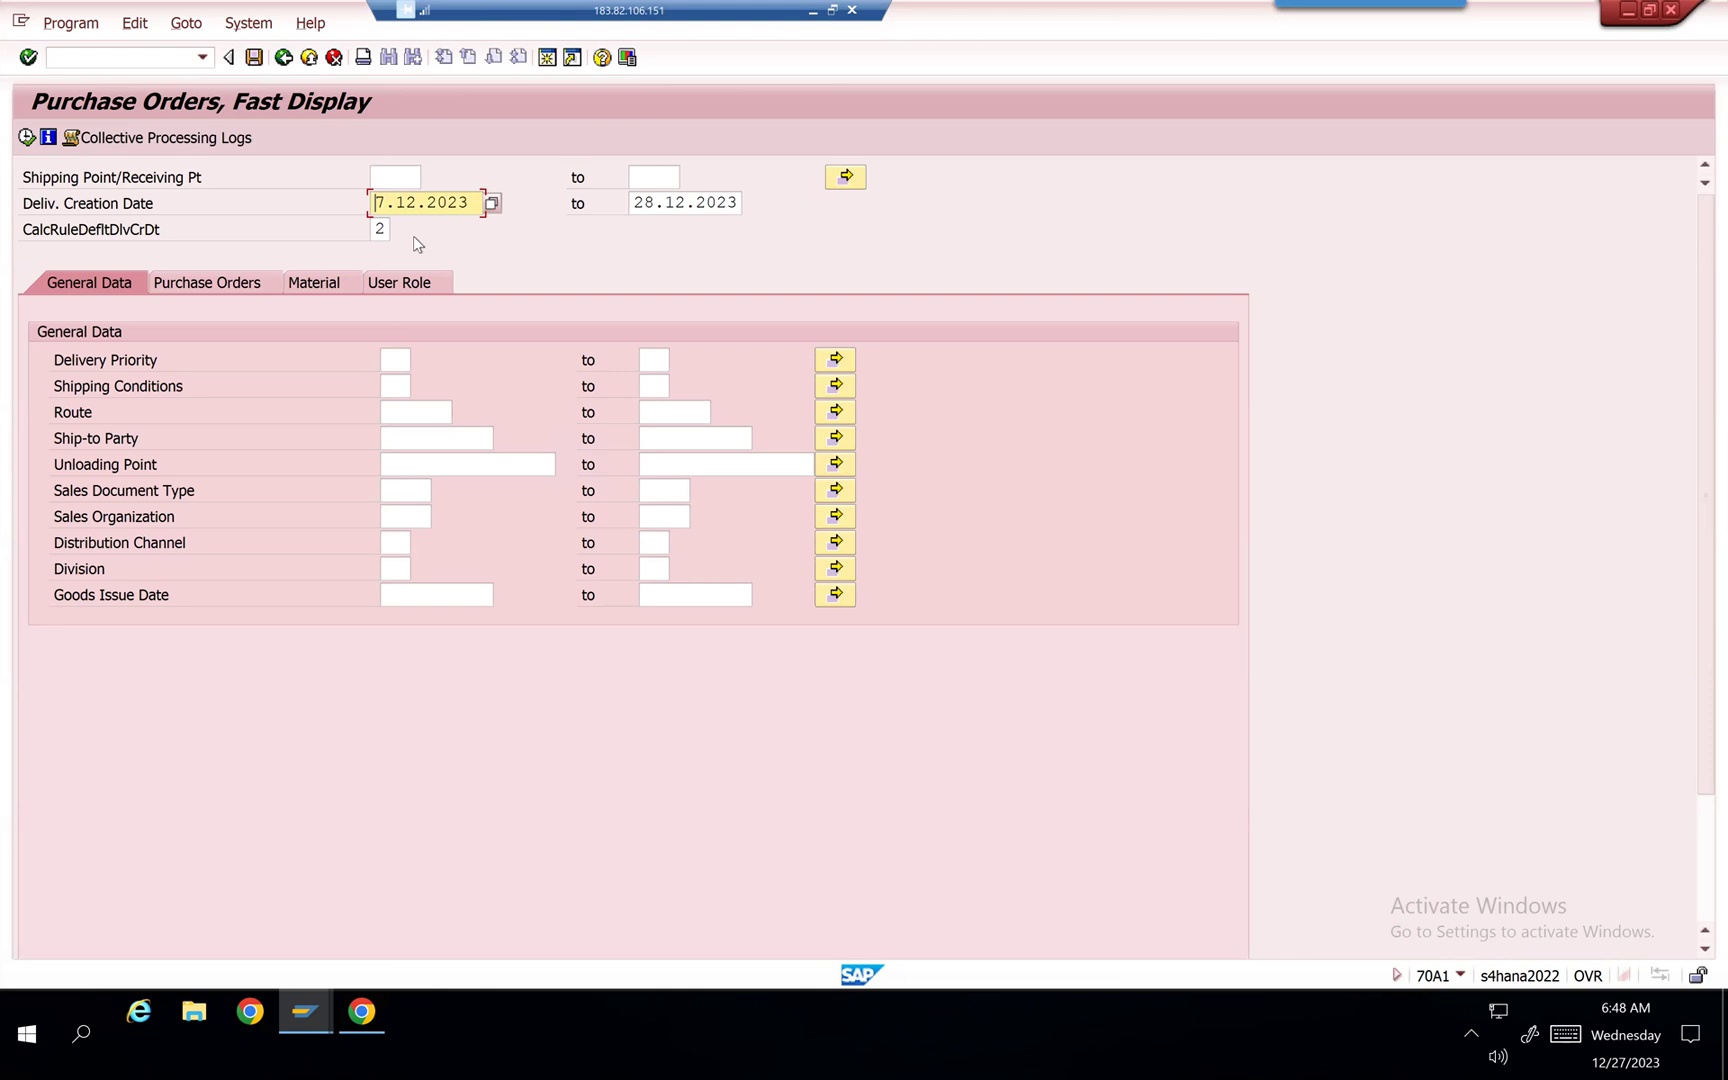
pyautogui.press('Tab')
pyautogui.press('Delete')
pyautogui.press('Delete')
pyautogui.press('Delete')
pyautogui.press('Delete')
pyautogui.press('Delete')
pyautogui.press('Delete')
pyautogui.press('Delete')
pyautogui.press('Delete')
pyautogui.press('Delete')
pyautogui.press('Delete')
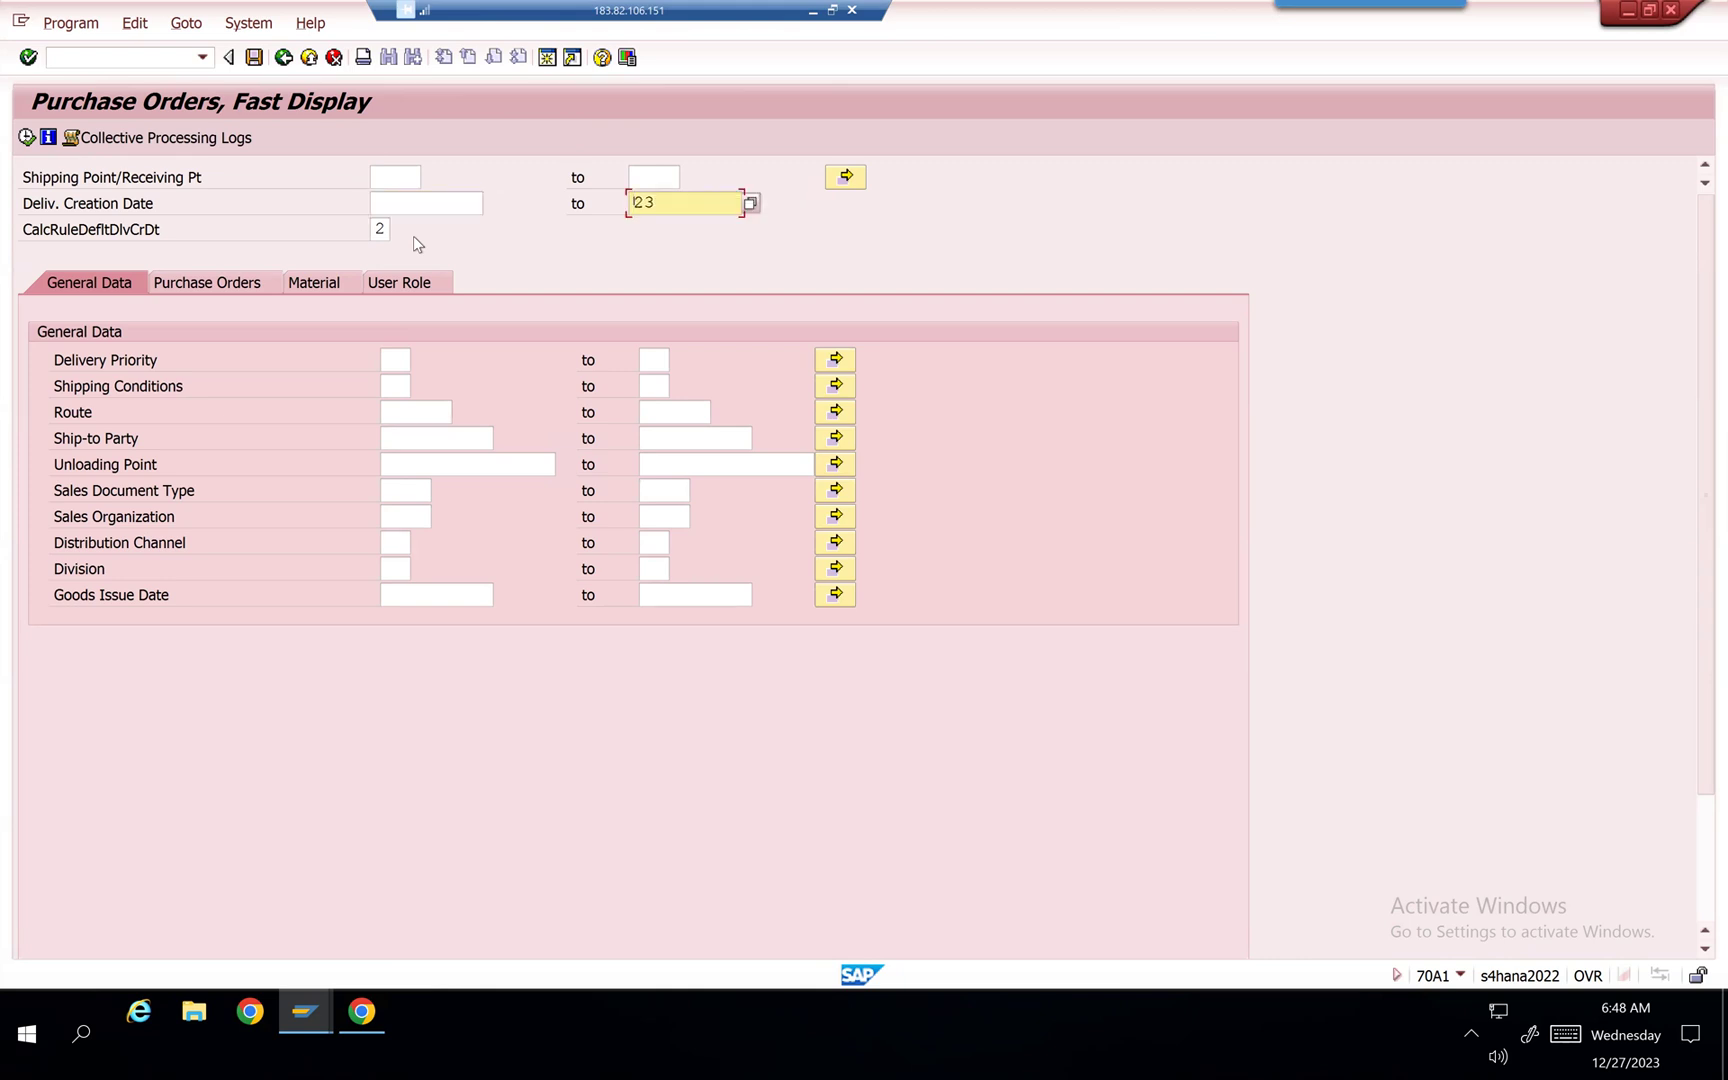
pyautogui.press('Tab')
pyautogui.press('Delete')
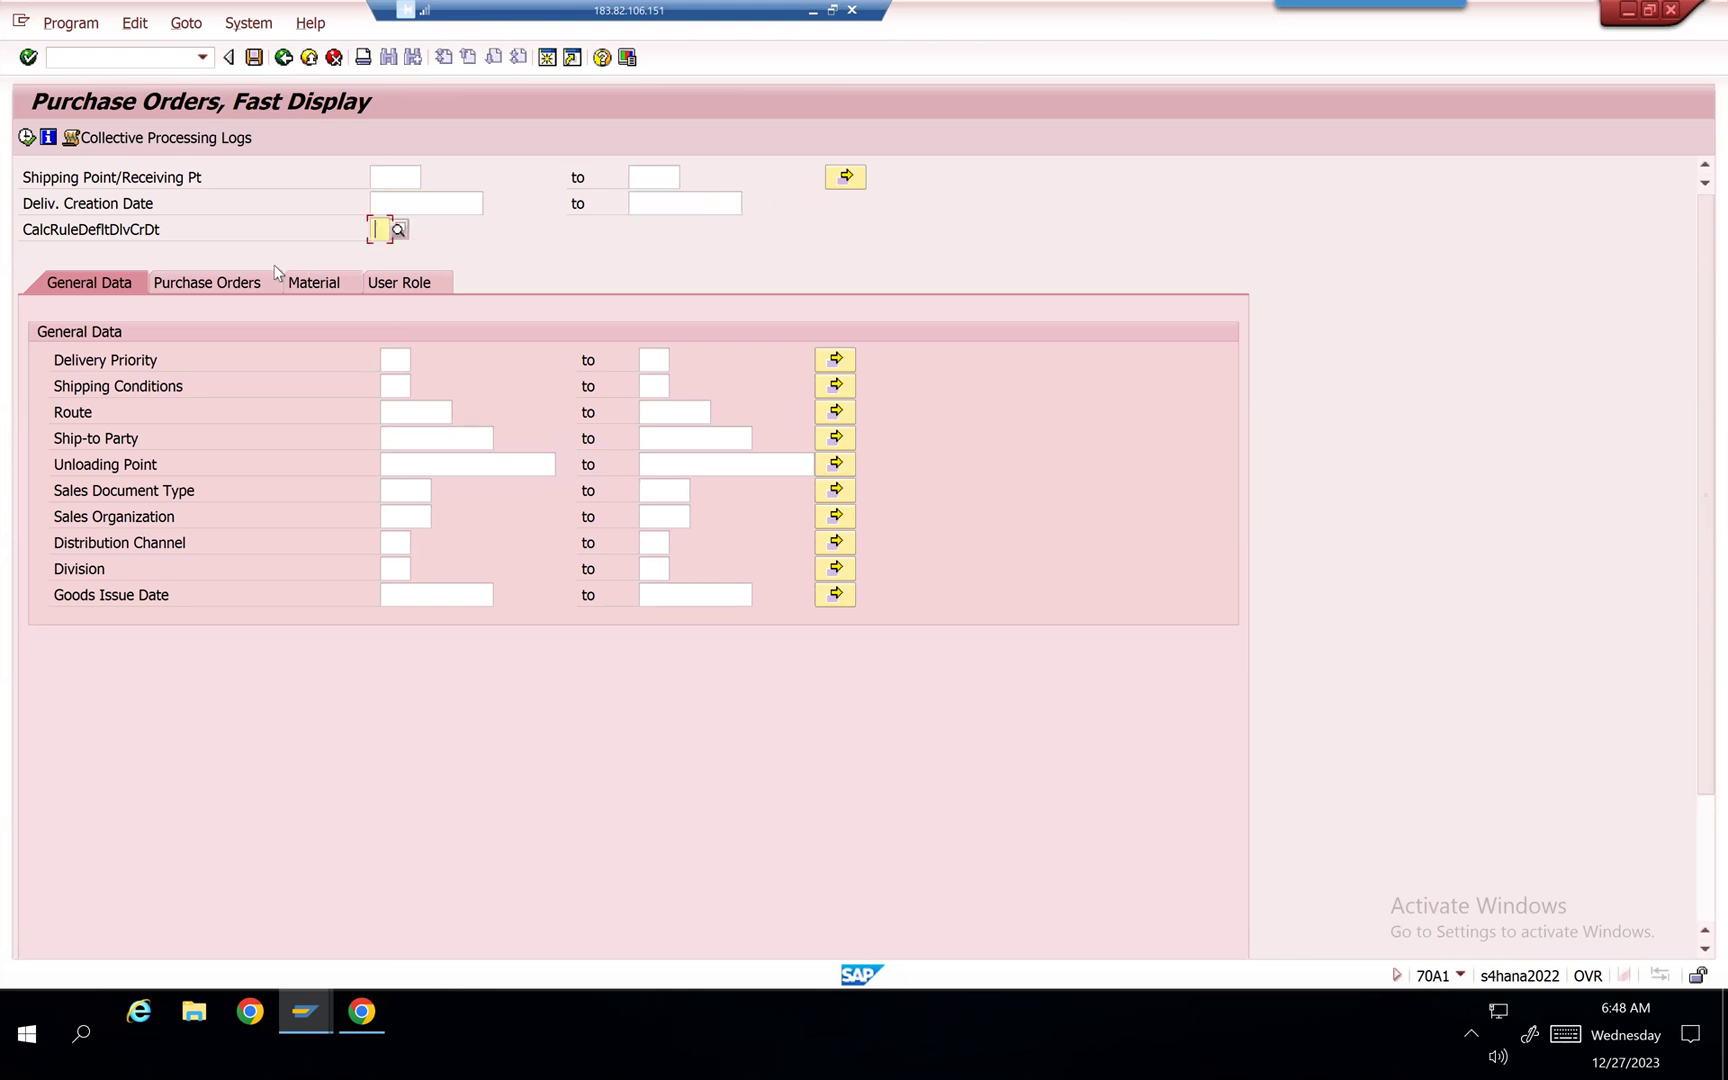
pyautogui.click(217, 289)
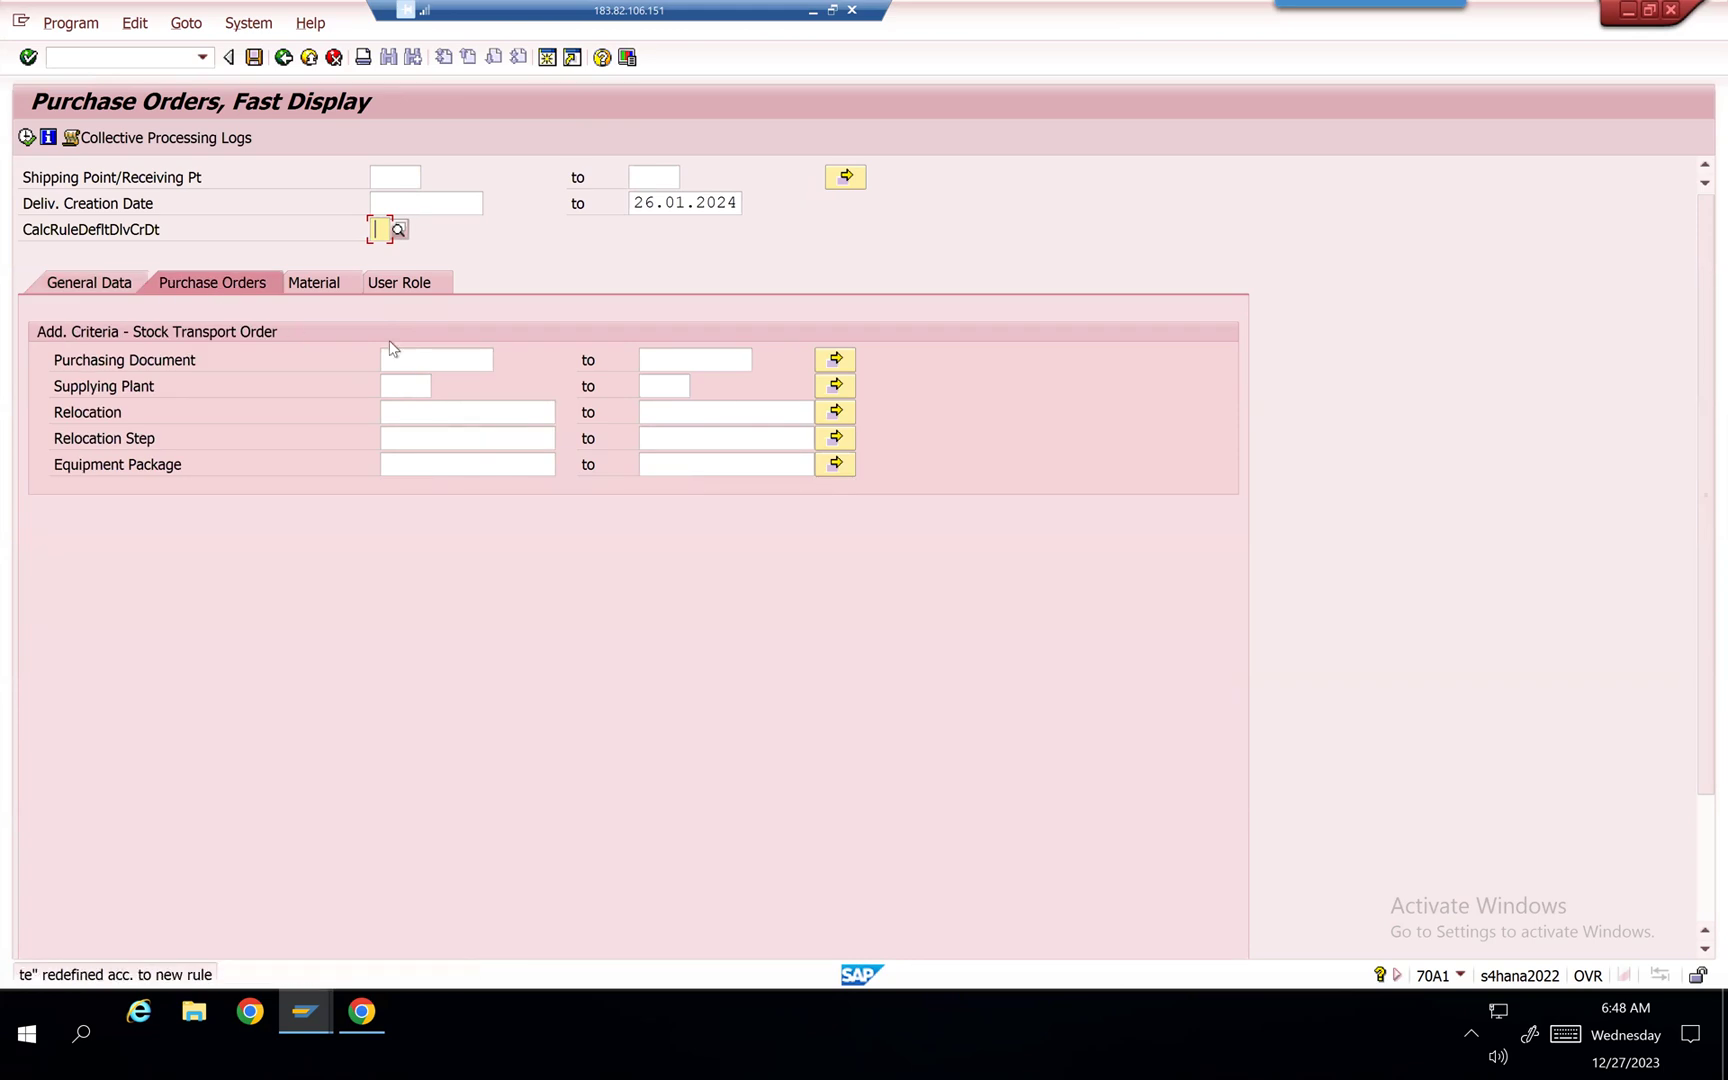
pyautogui.click(440, 352)
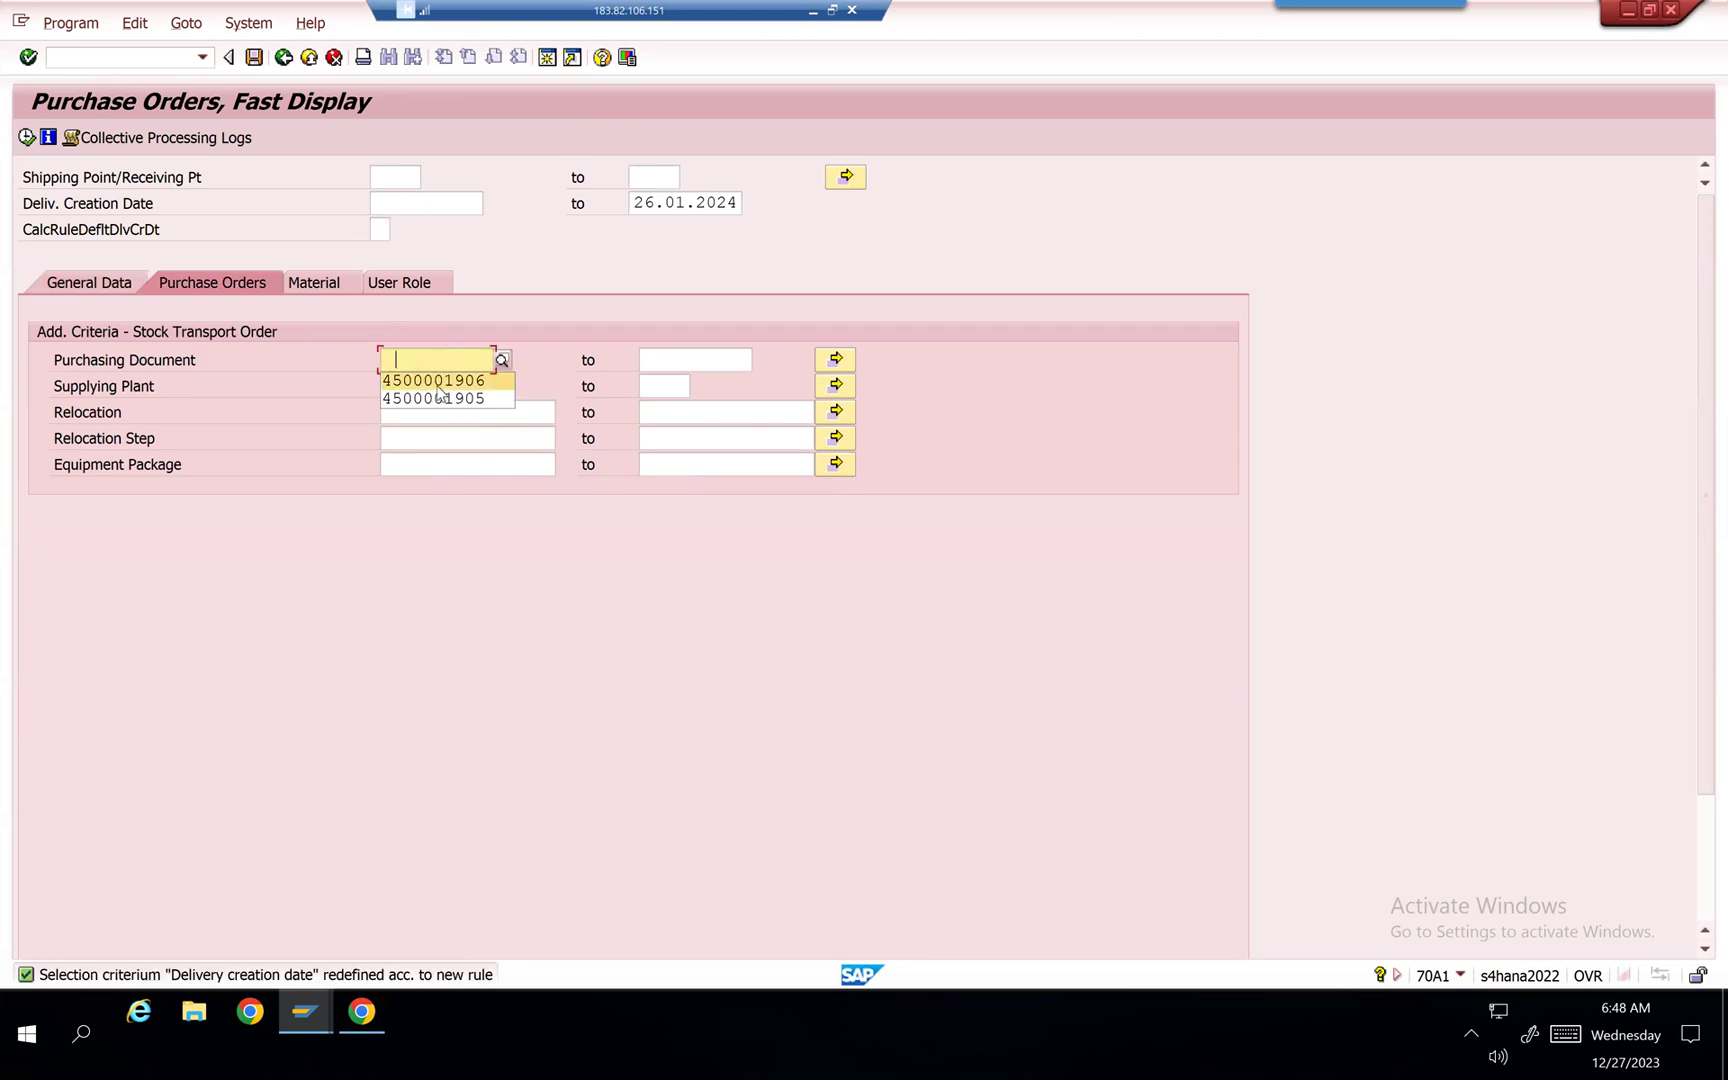
pyautogui.click(437, 381)
pyautogui.press('Return')
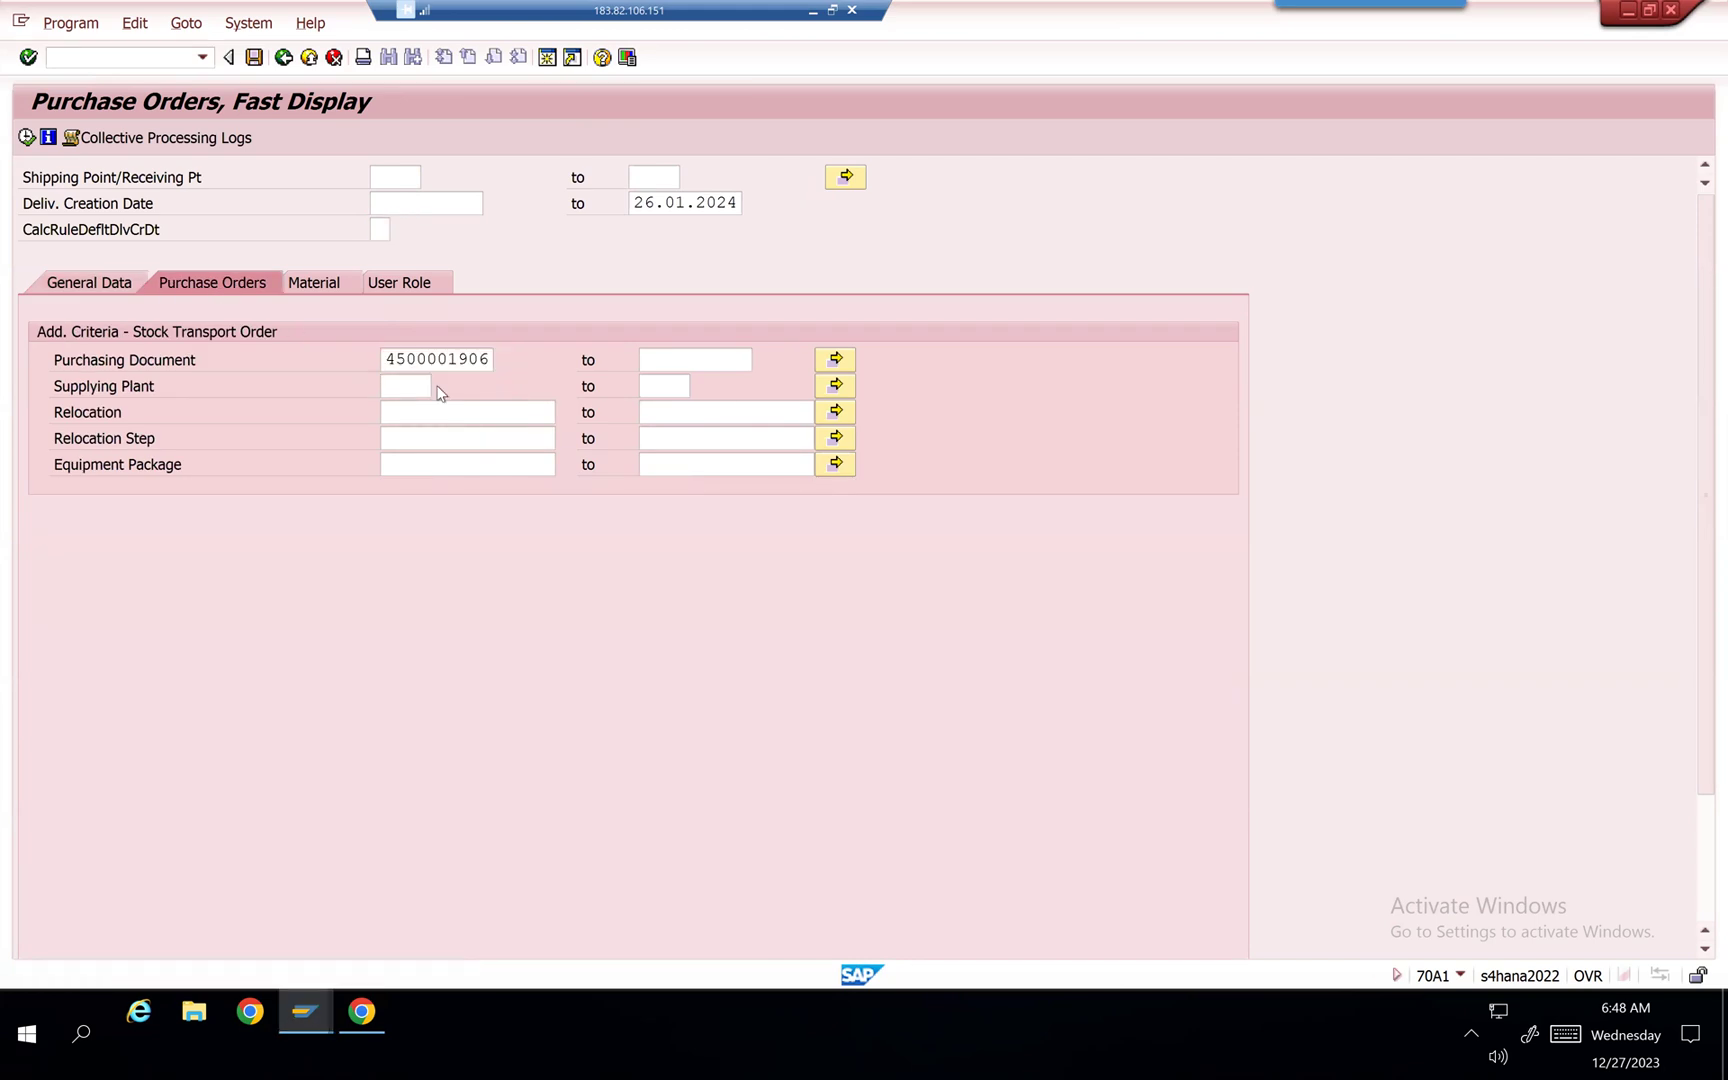
pyautogui.click(486, 359)
pyautogui.press('BackSpace')
pyautogui.write('7')
pyautogui.press('Return')
pyautogui.click(27, 137)
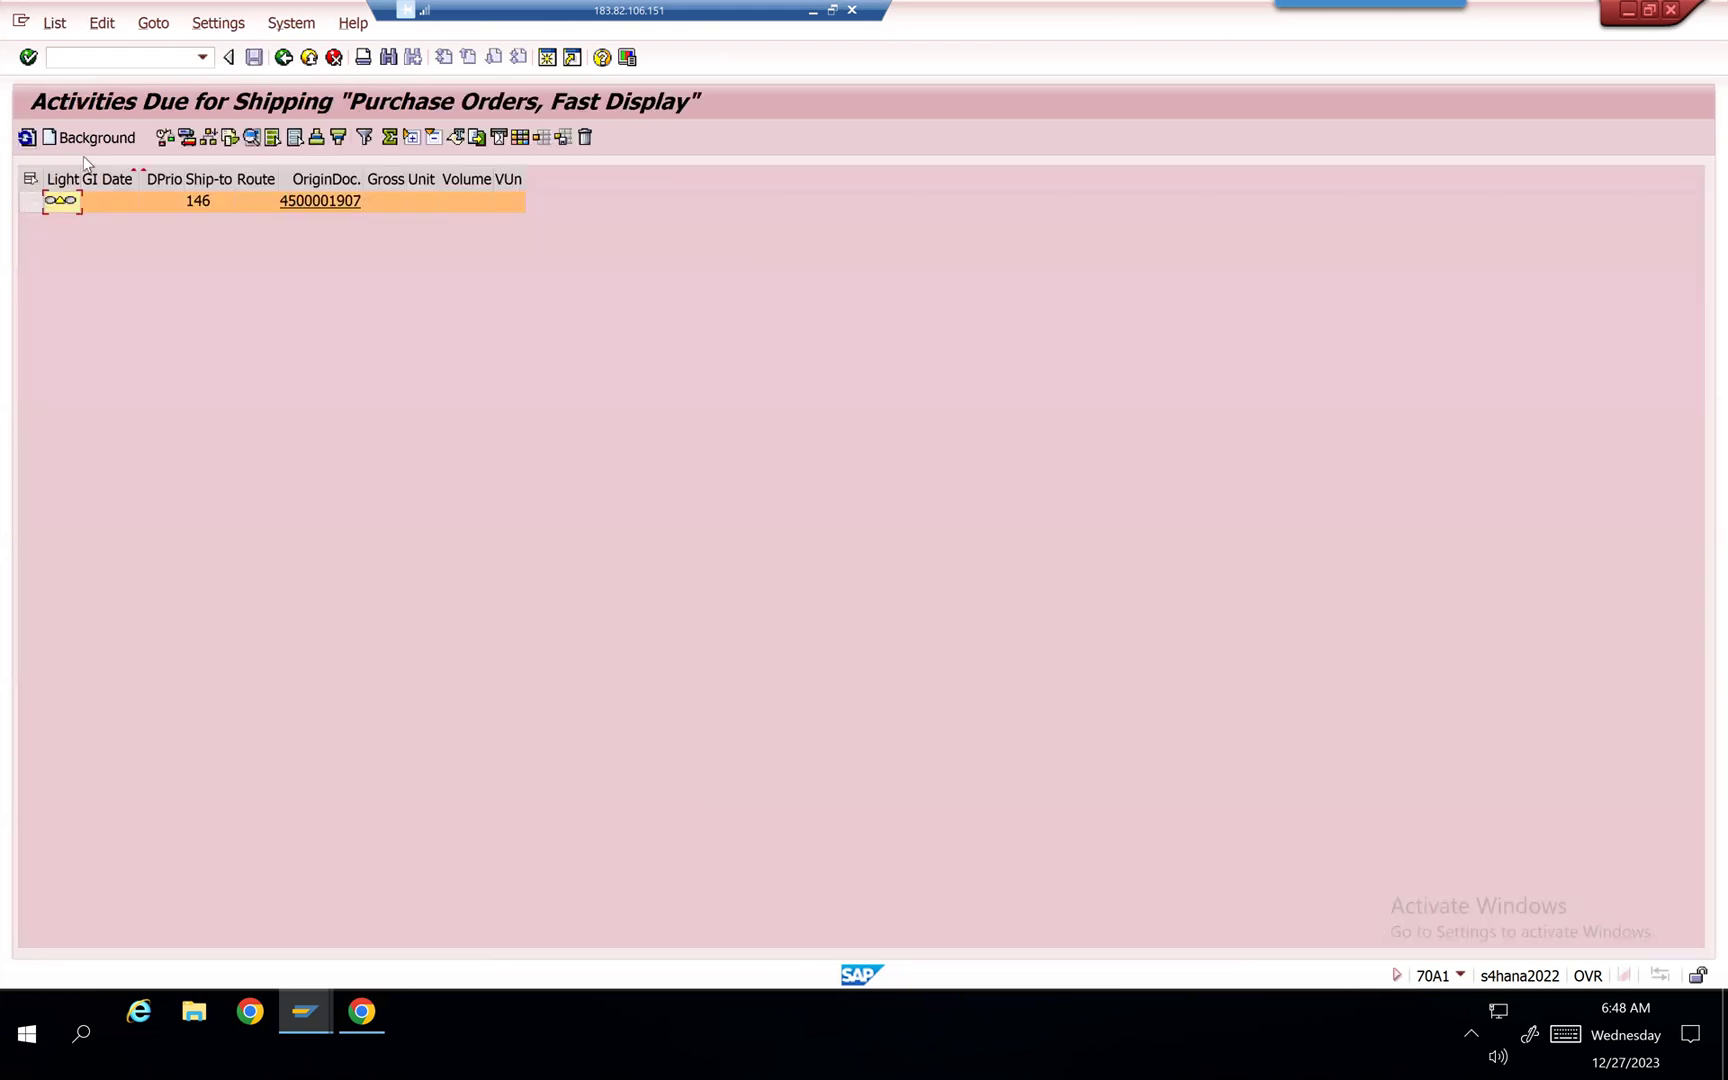
pyautogui.click(97, 137)
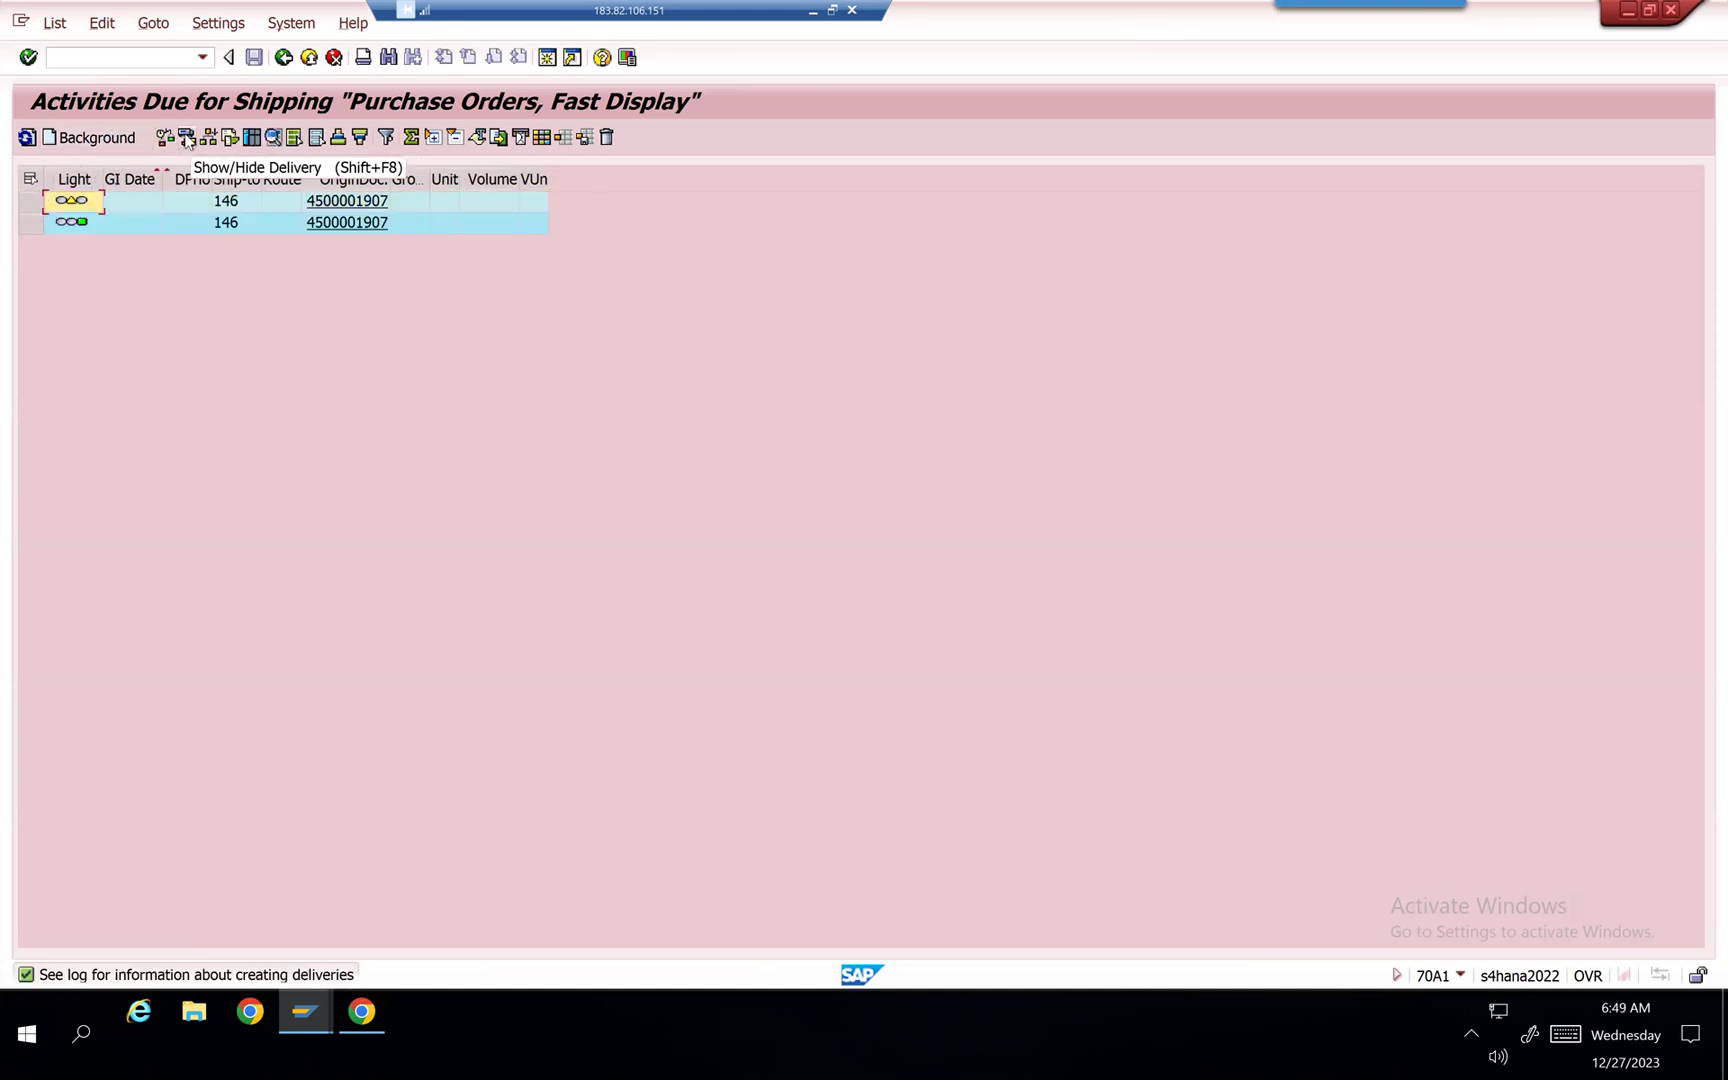
# Step: Show the created delivery in the list and locate delivery number 80001421
pyautogui.click(187, 138)
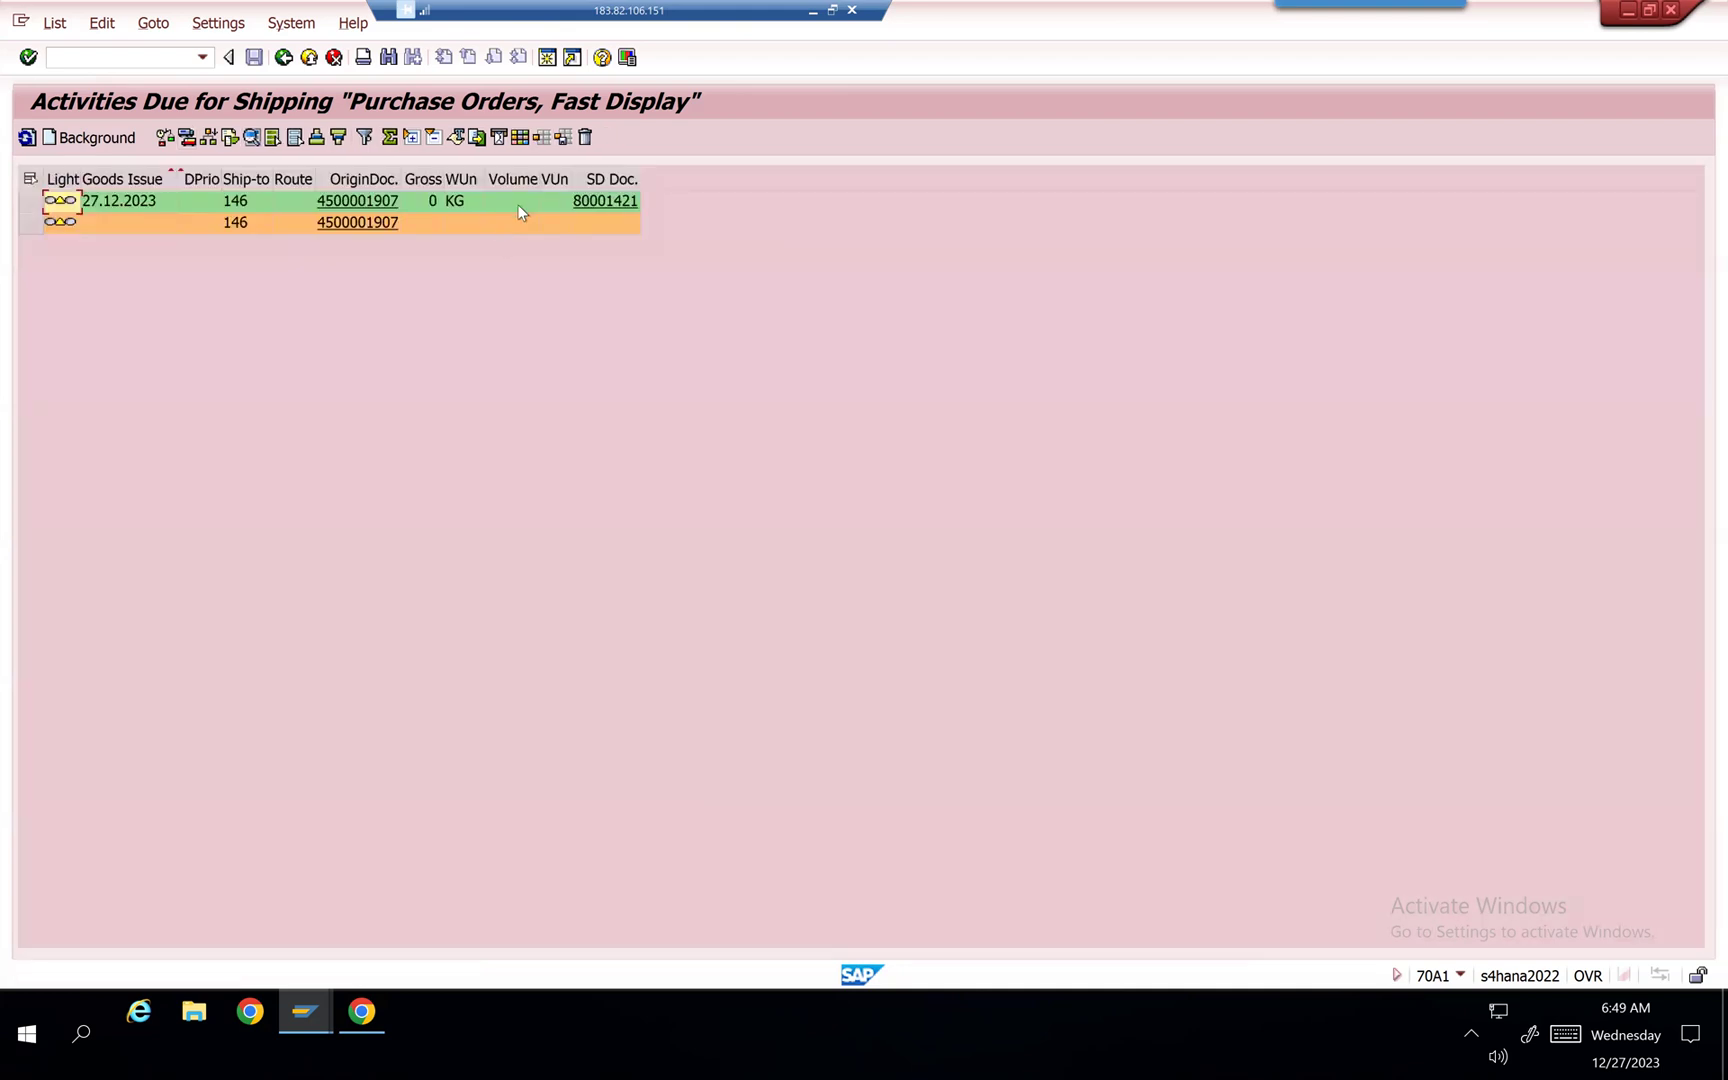
pyautogui.click(519, 207)
pyautogui.press('Right')
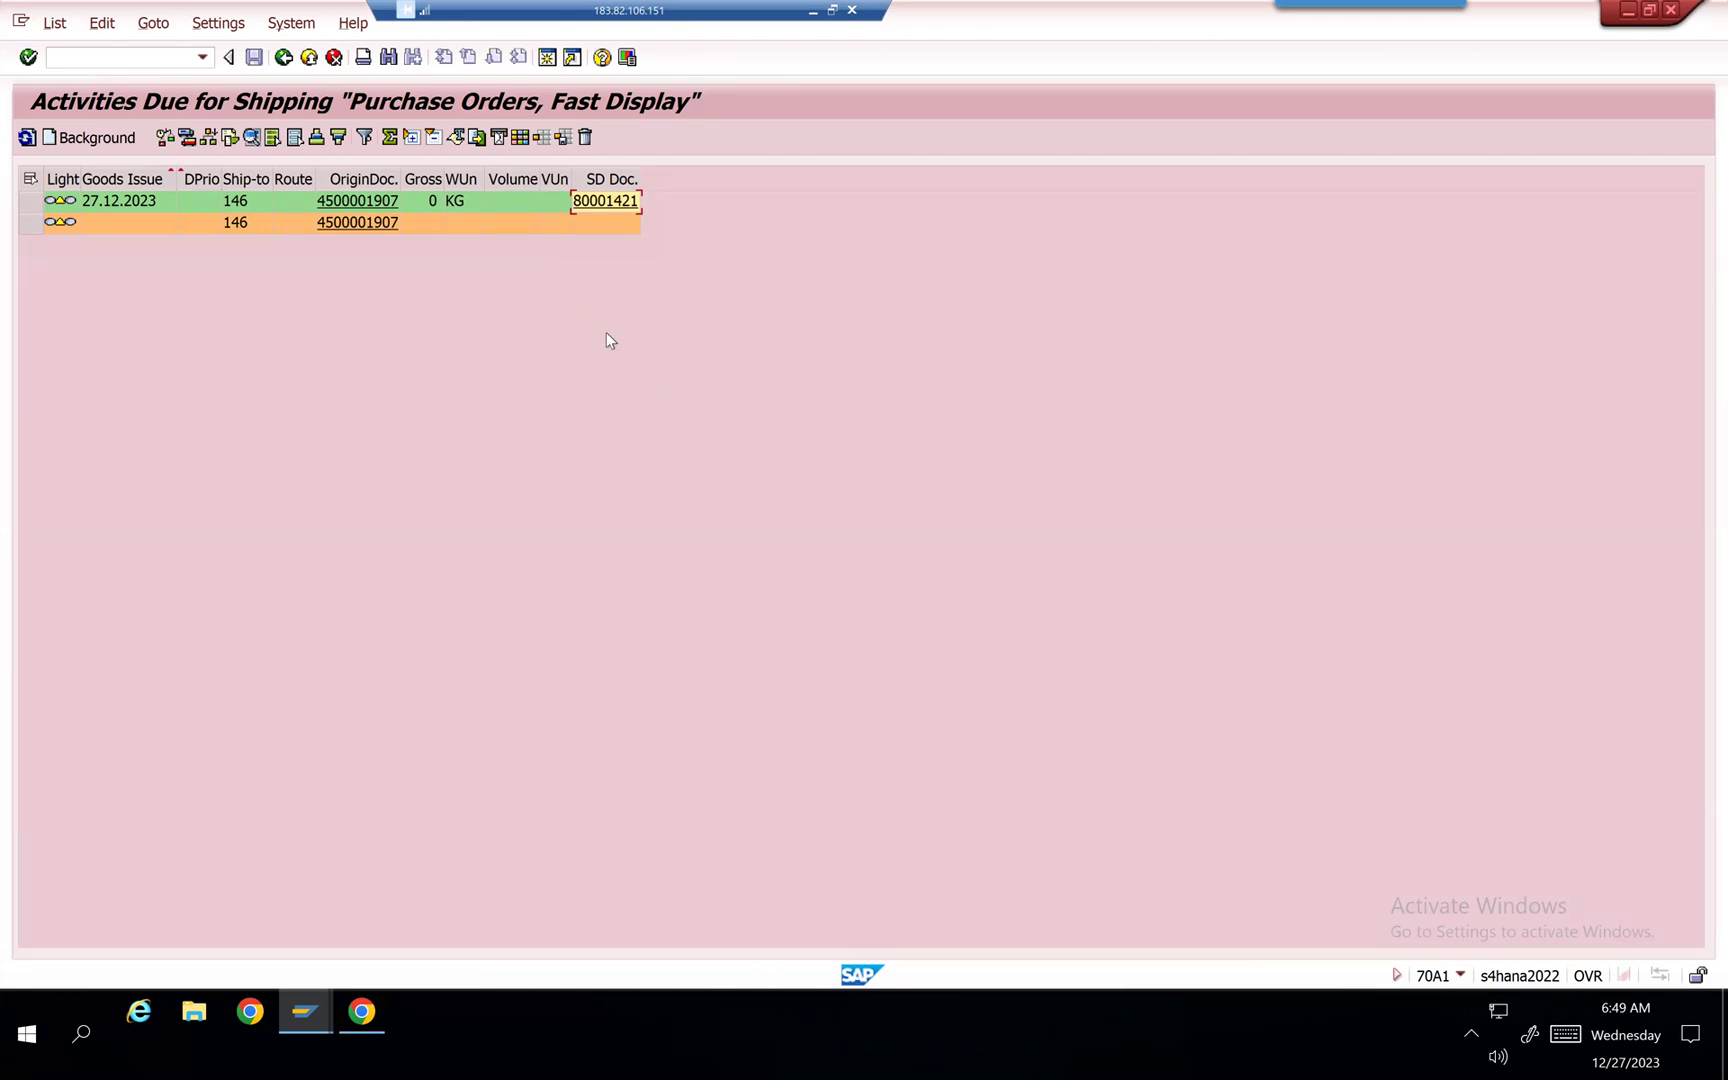
# Step: Switch to the EWM session and start outbound delivery order maintenance with /n/scwm/prdo
pyautogui.hotkey('alt', 'Tab')
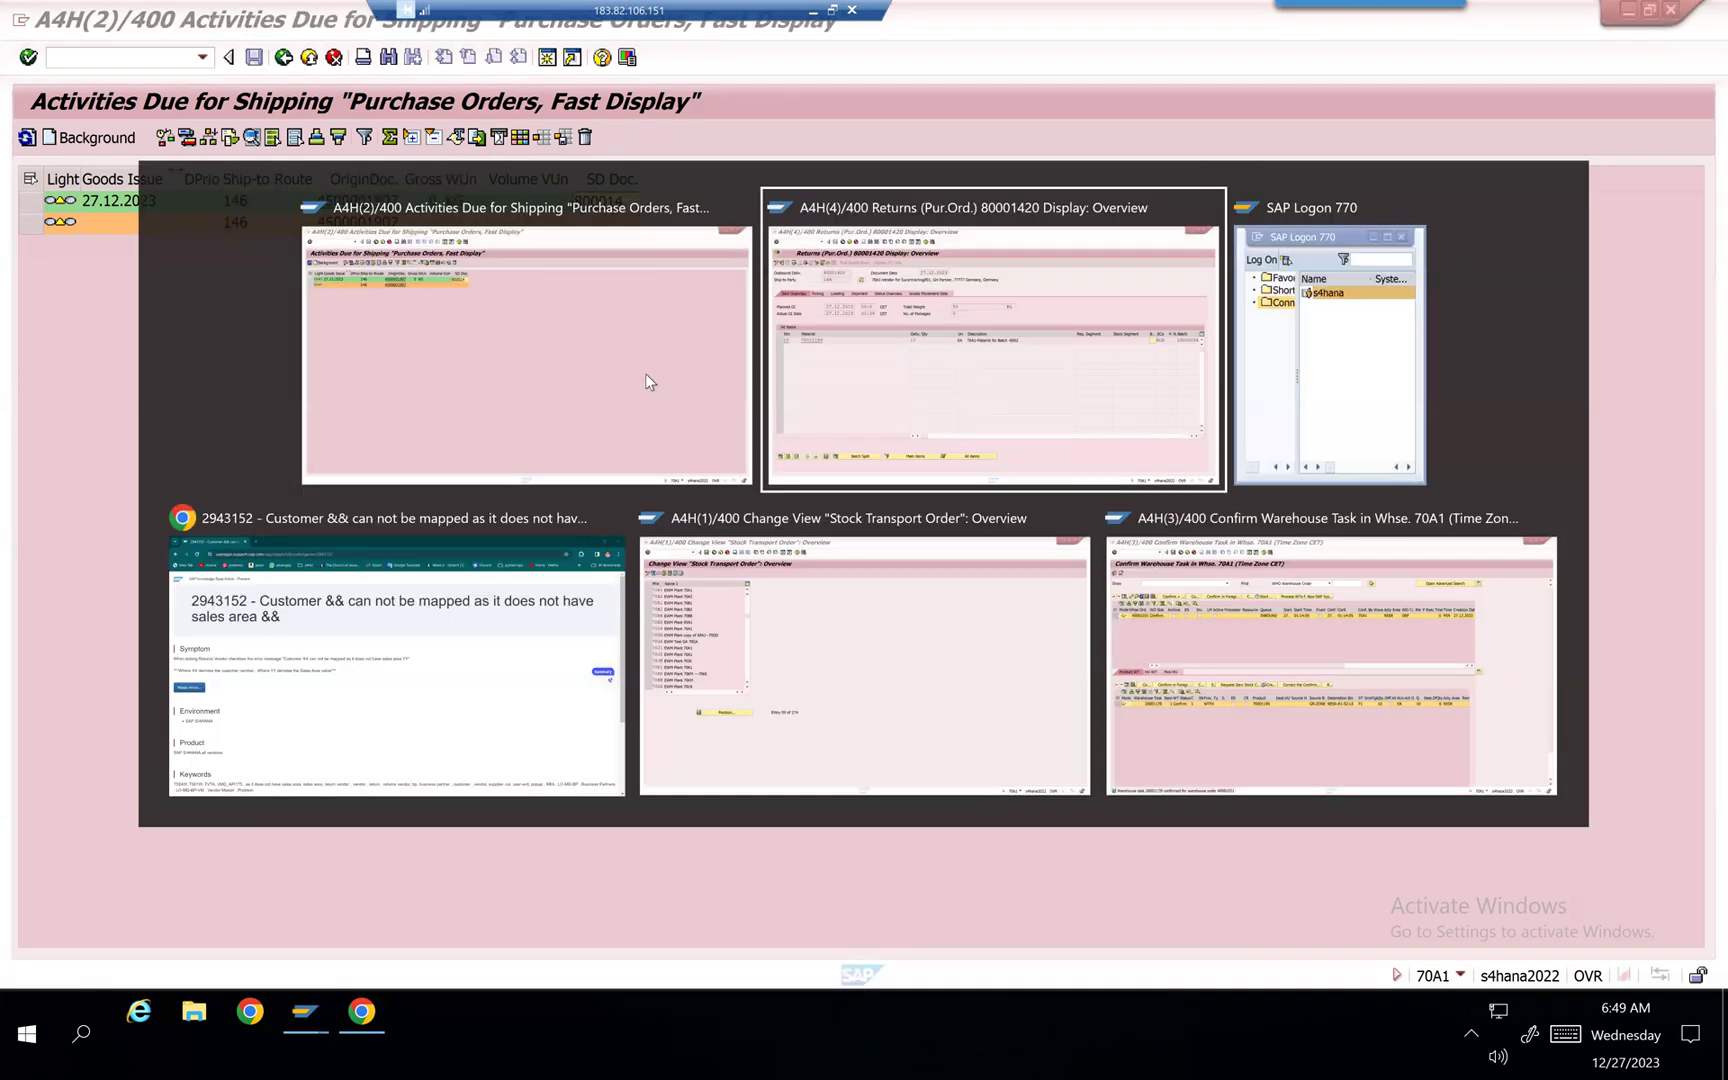
pyautogui.hotkey('alt', 'Tab')
pyautogui.hotkey('alt', 'Tab')
pyautogui.hotkey('alt', 'Tab')
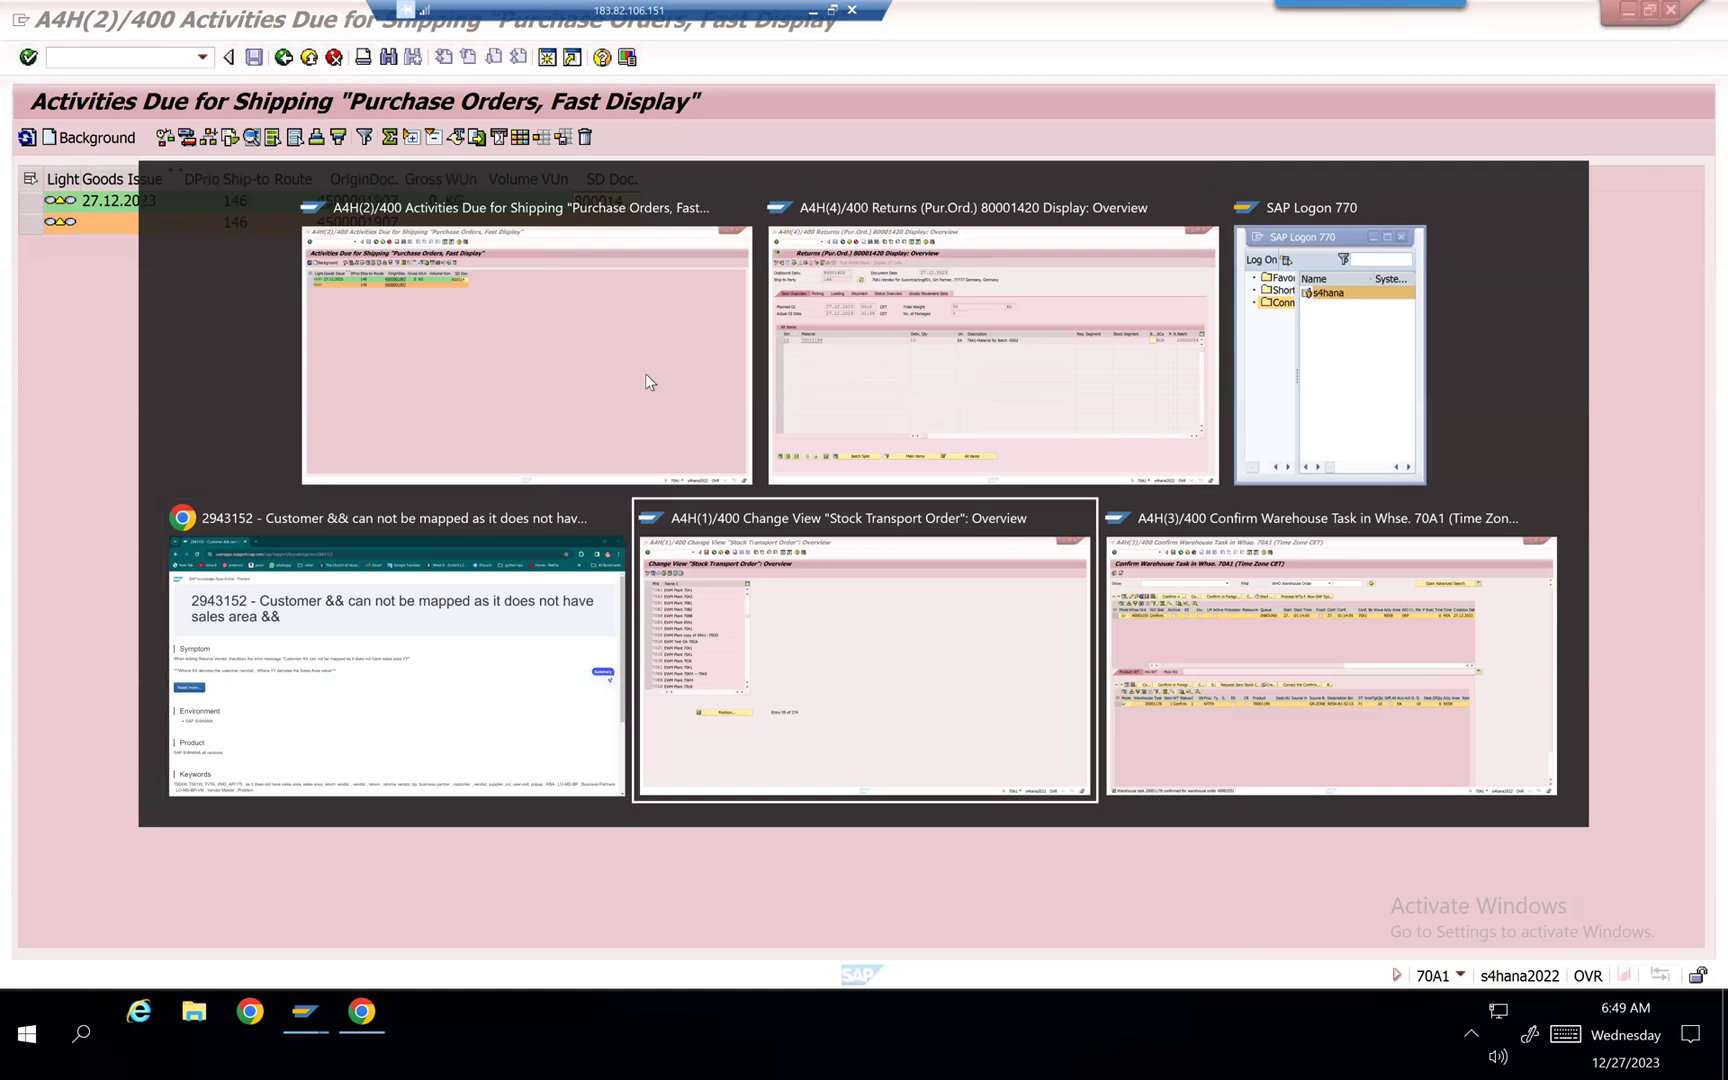
pyautogui.hotkey('alt', 'Tab')
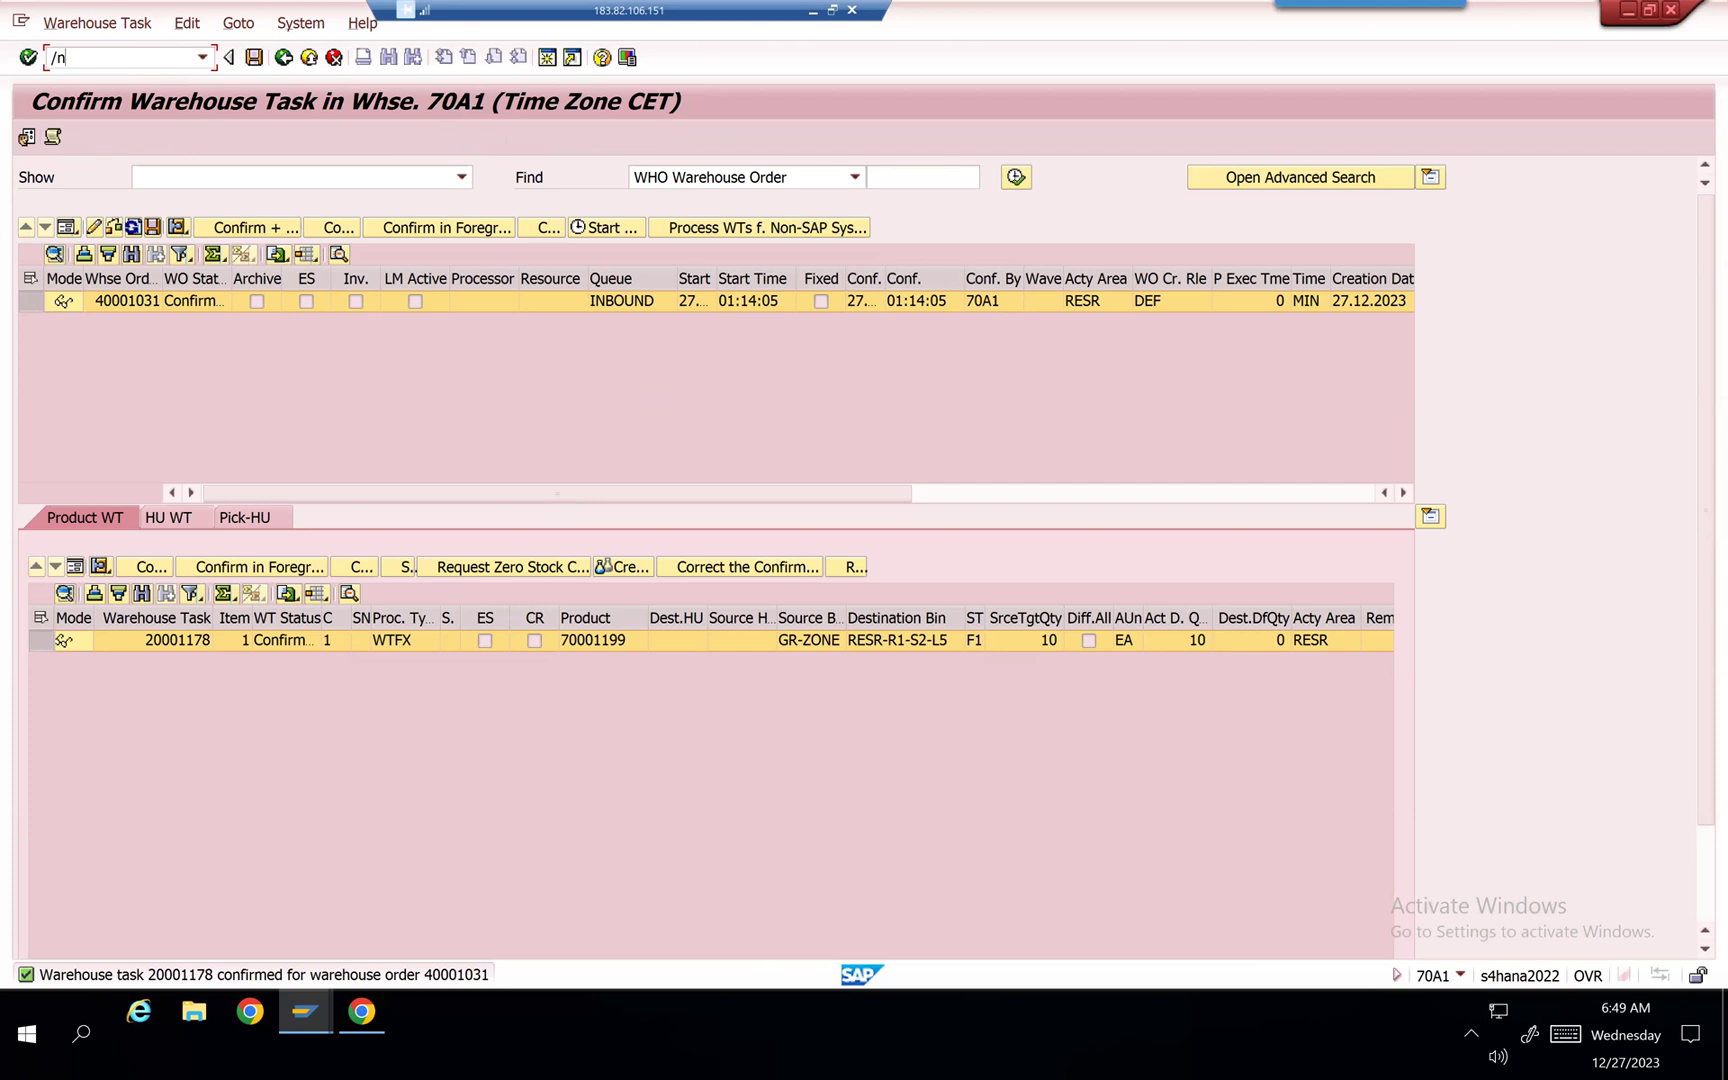
pyautogui.write('/n/scwm/prdo')
pyautogui.press('Return')
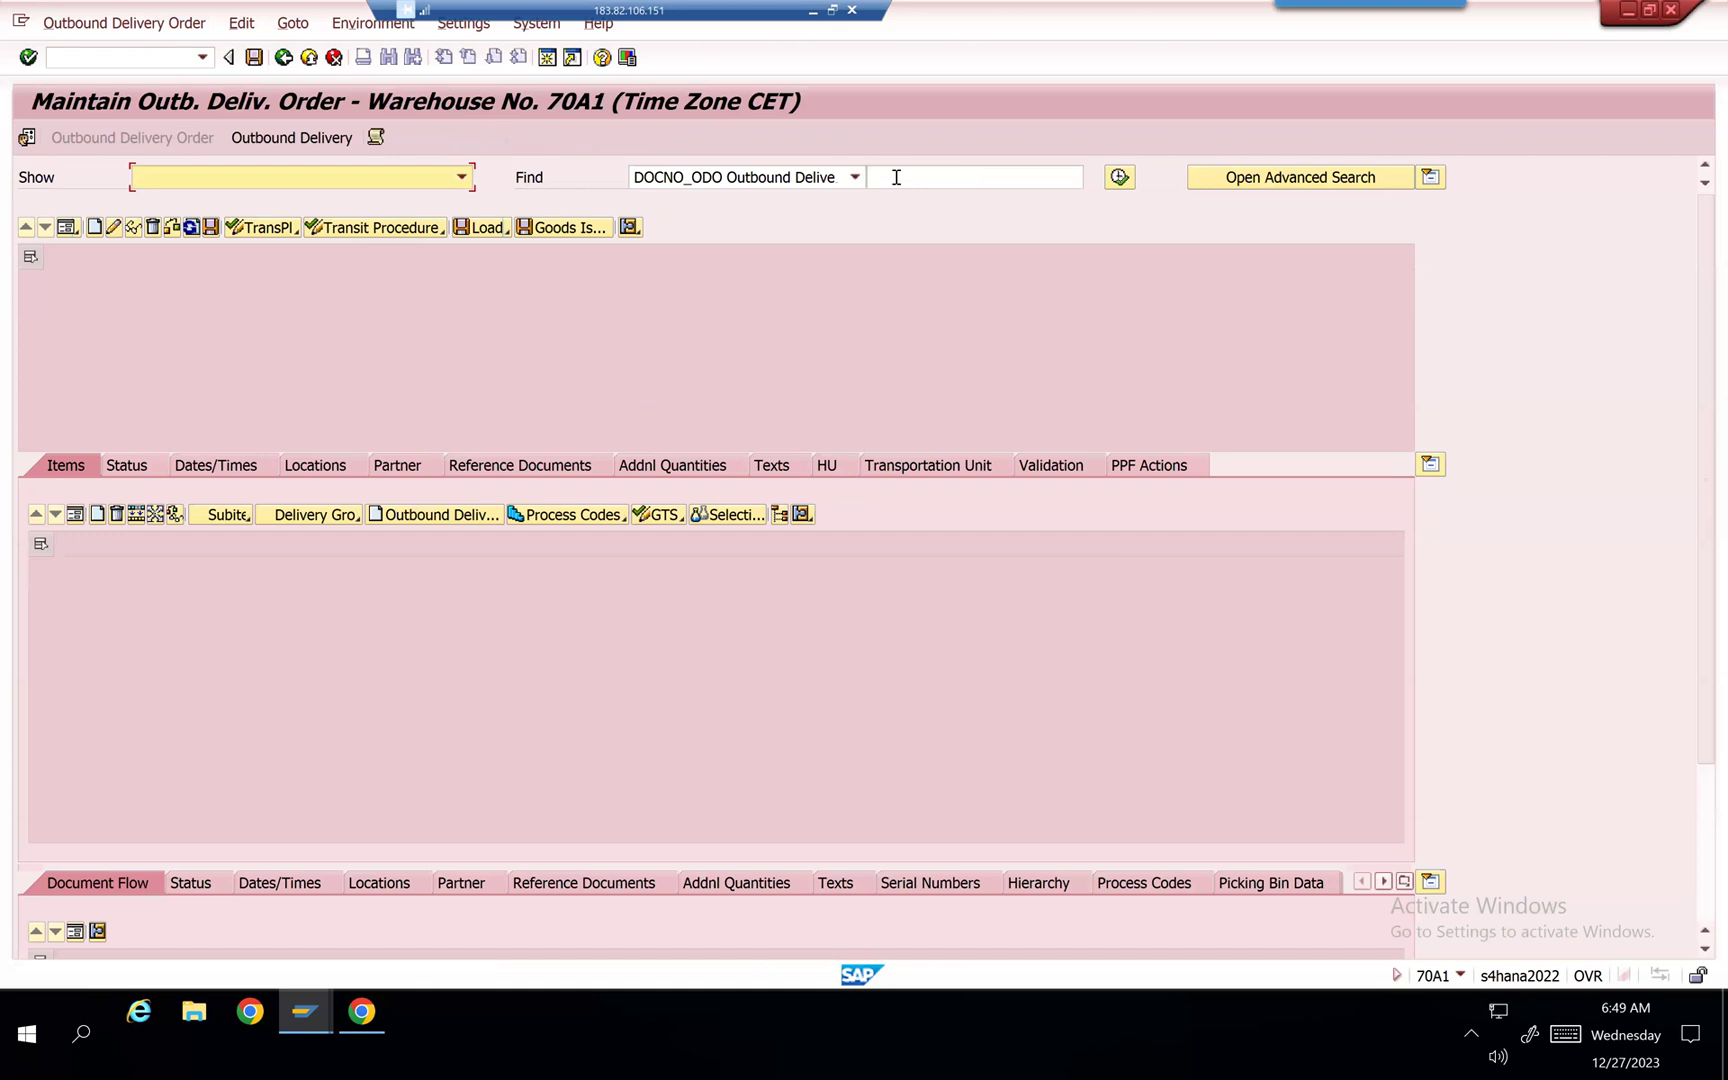
# Step: Search for outbound delivery order 80001421 by pasting its number into Find
pyautogui.click(896, 177)
pyautogui.write('80001421')
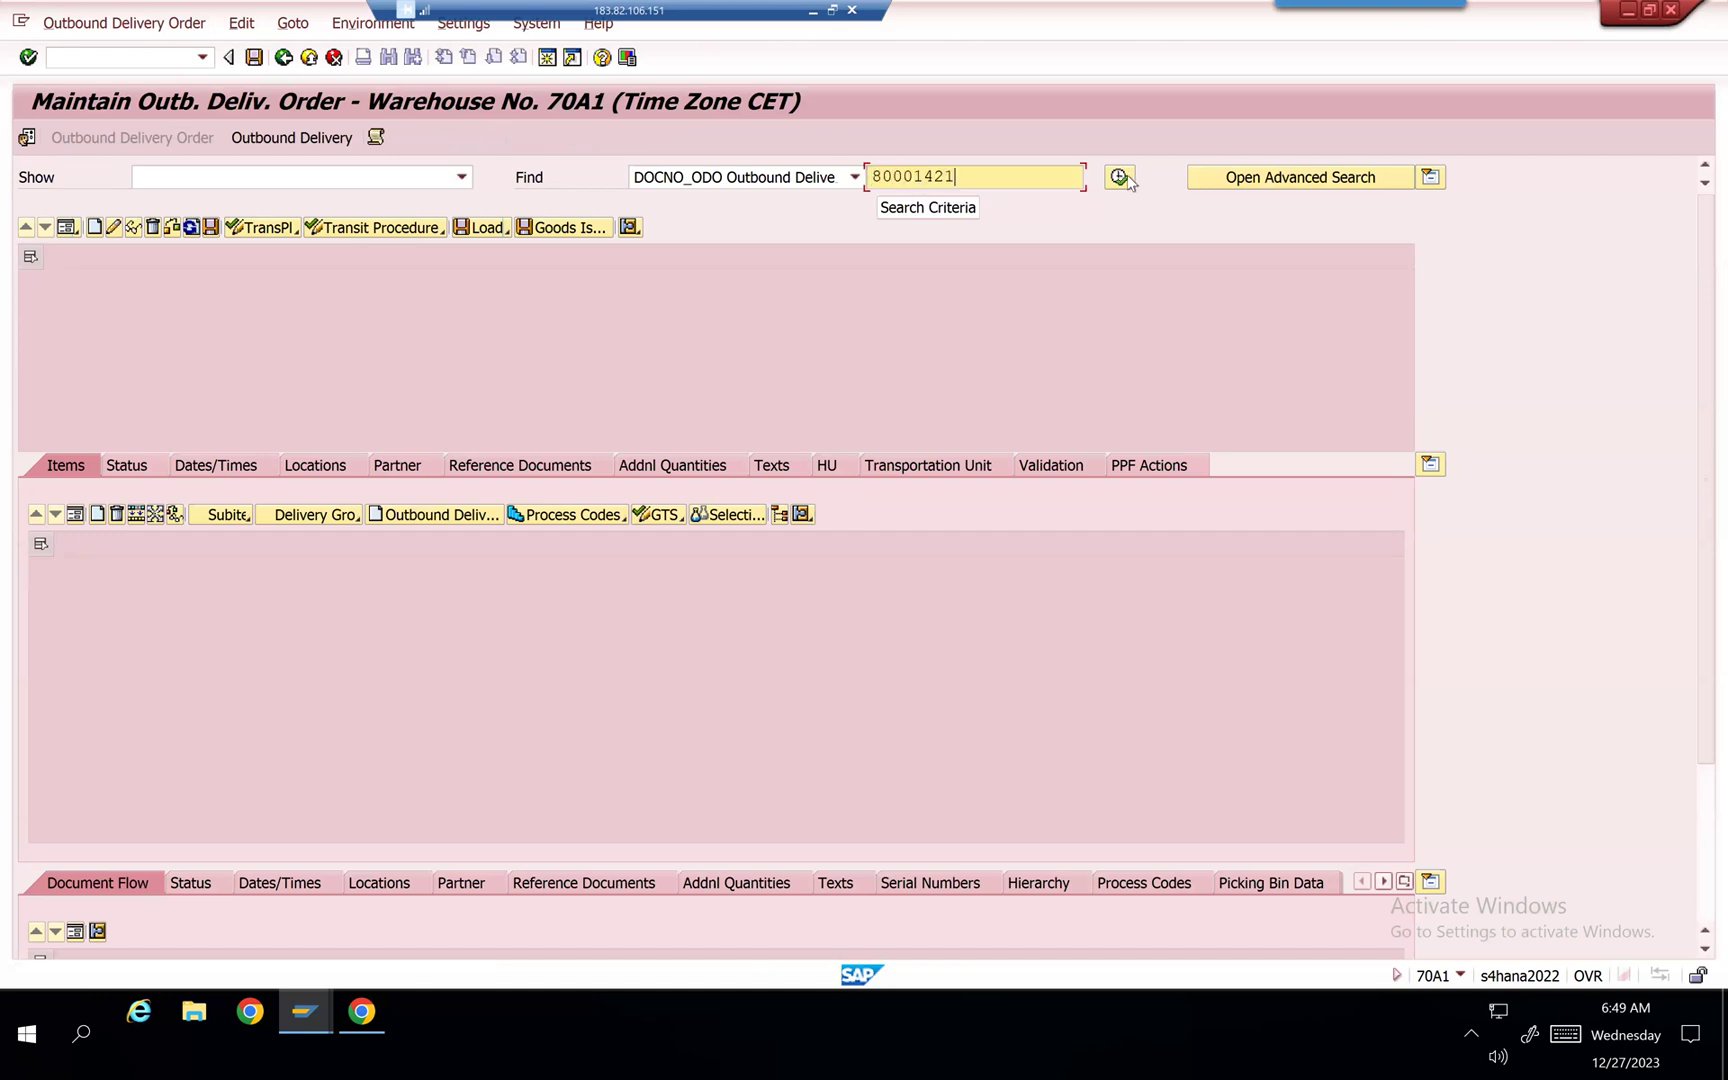
pyautogui.click(1119, 177)
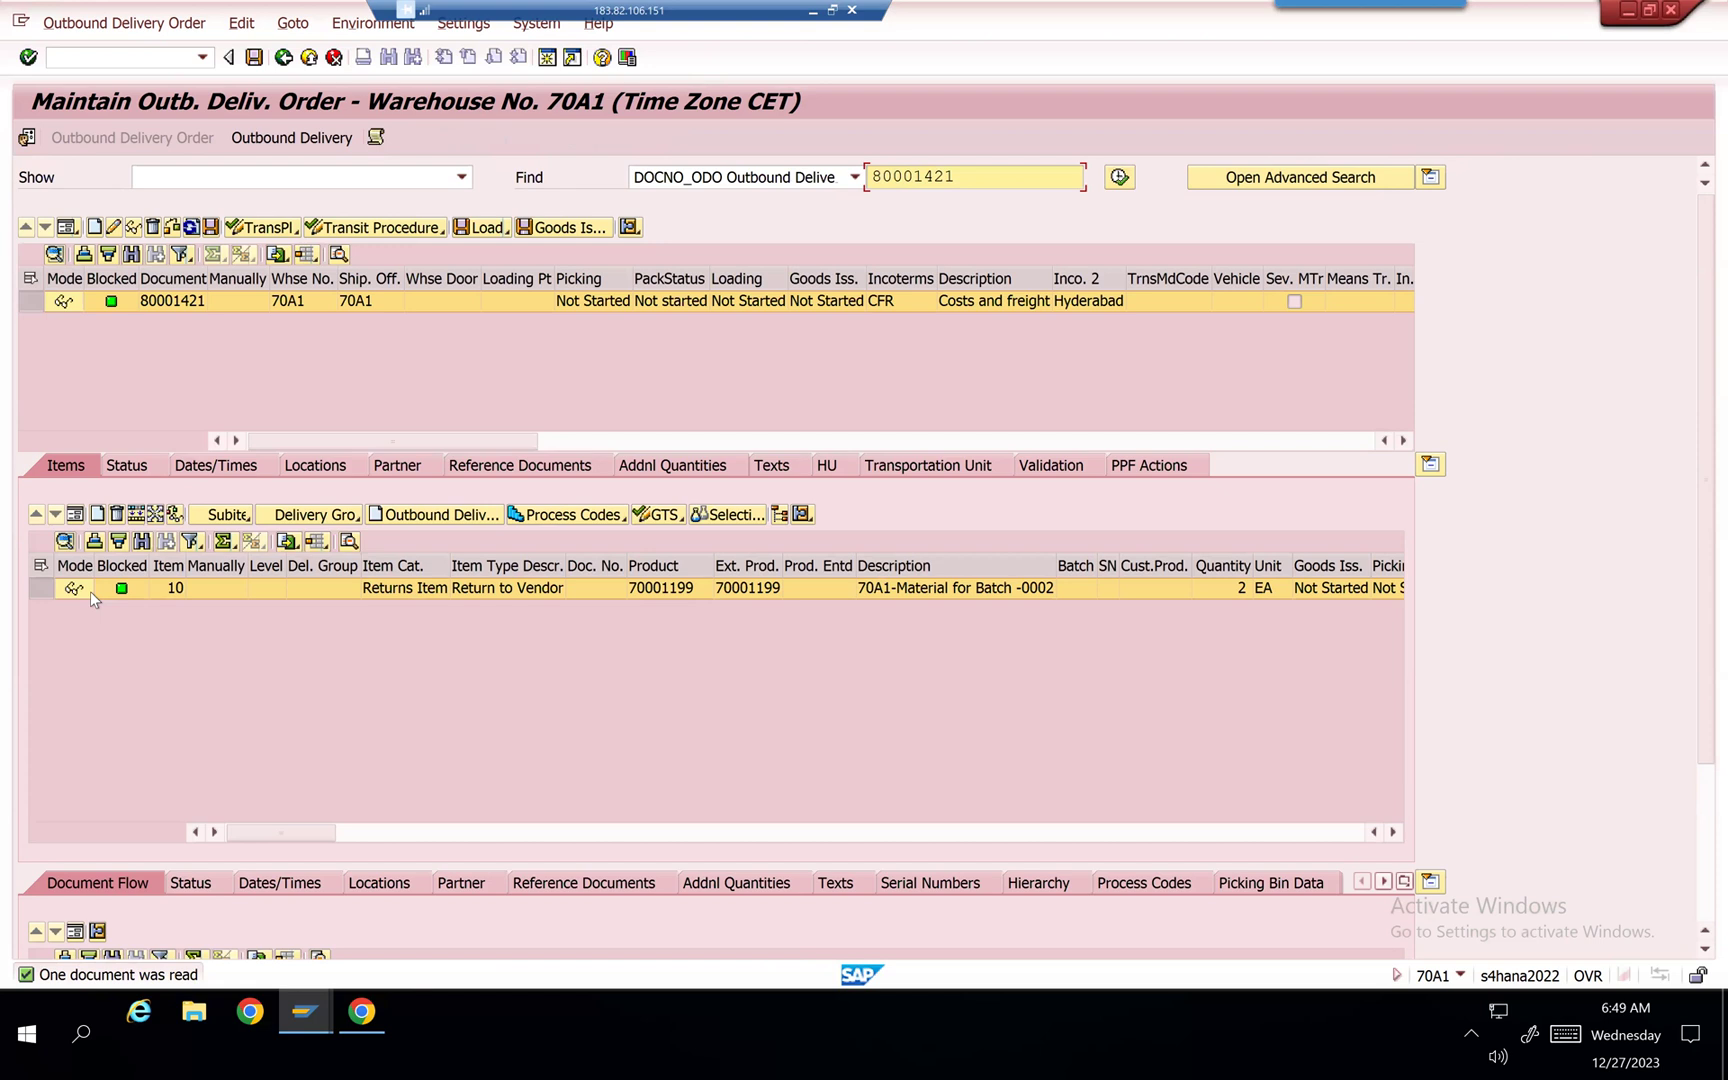
# Step: Review item details: product 70001199, stock type F2, source bin RESR-R1-S1-L5
pyautogui.click(75, 514)
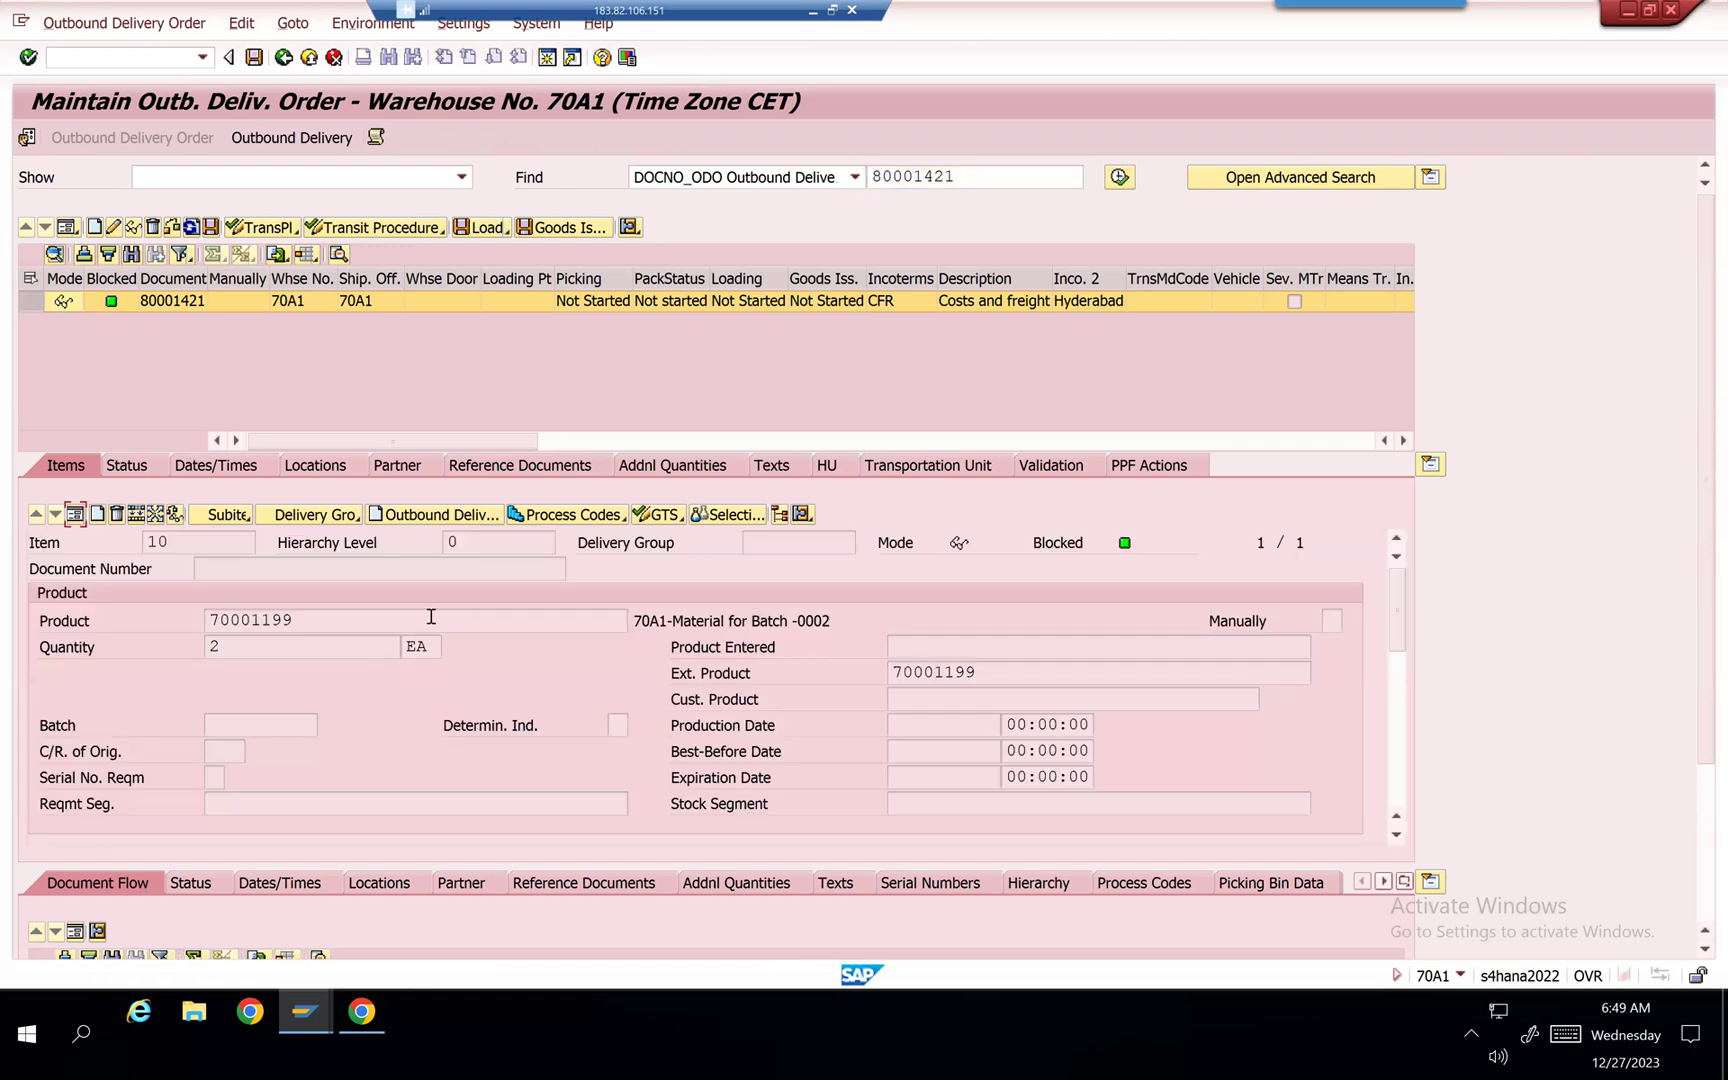
pyautogui.click(328, 623)
pyautogui.scroll(-3, 328, 623)
pyautogui.click(849, 673)
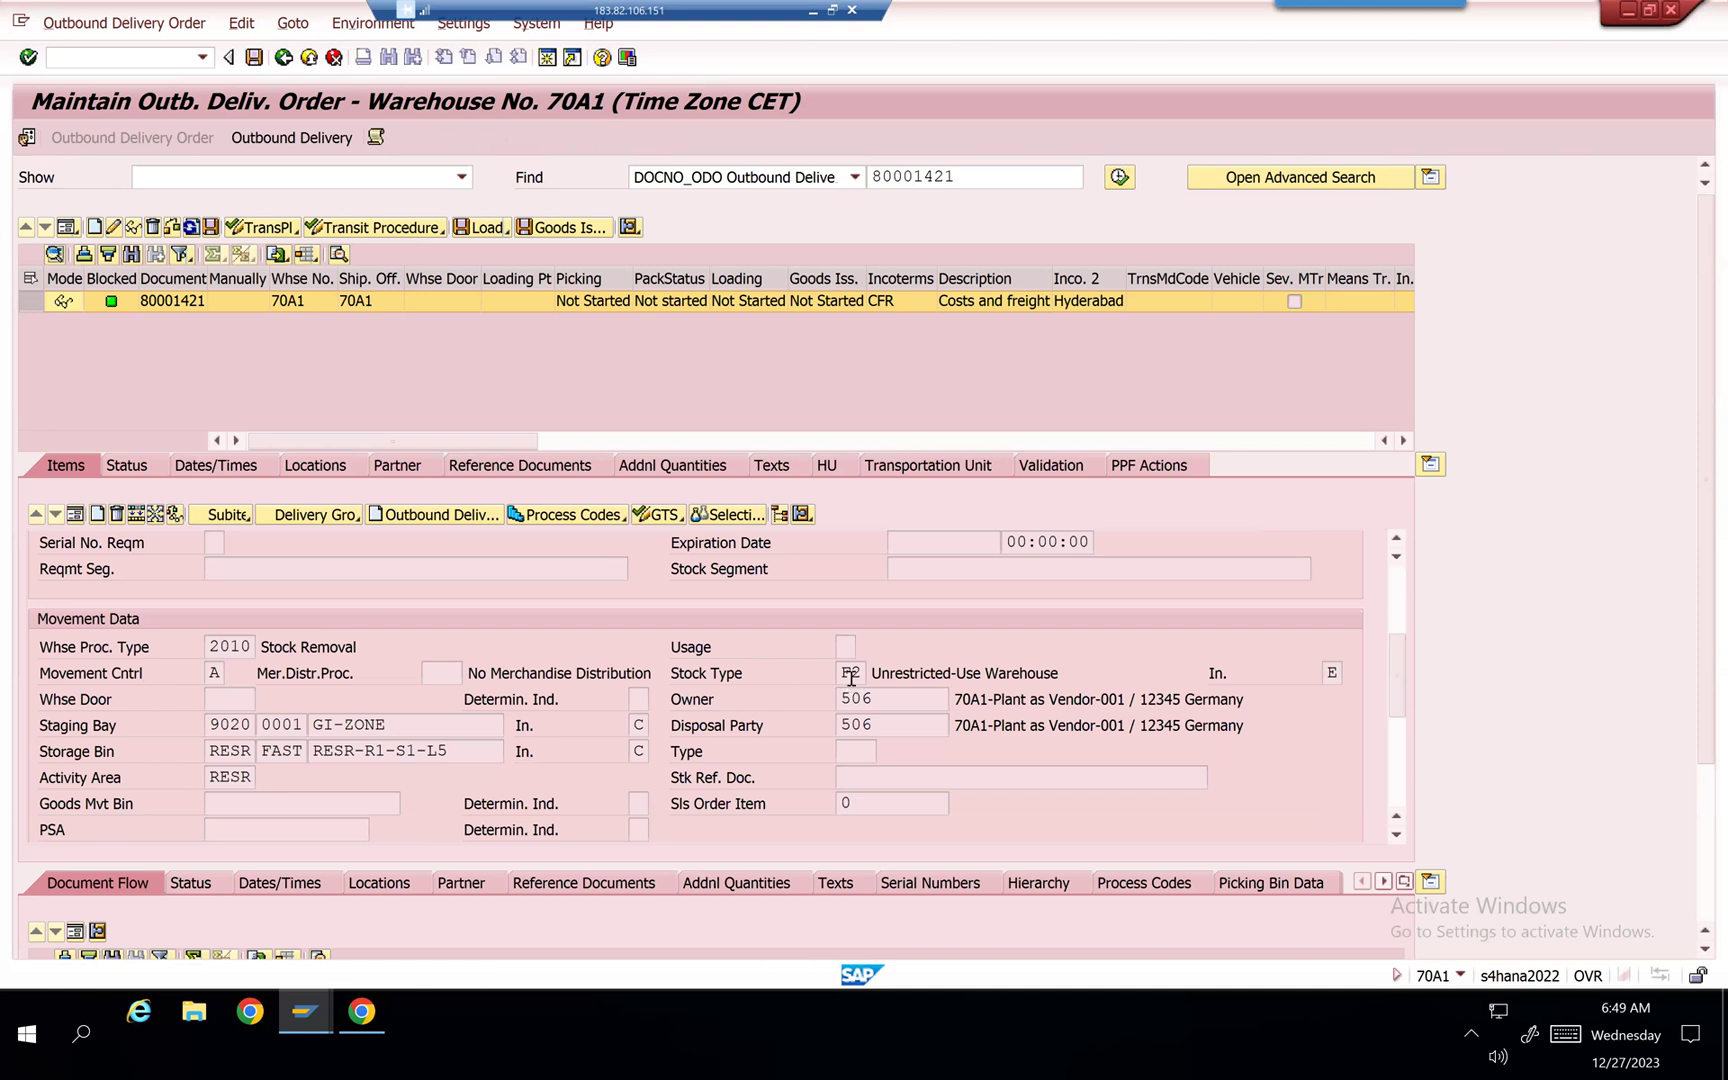
pyautogui.doubleClick(343, 750)
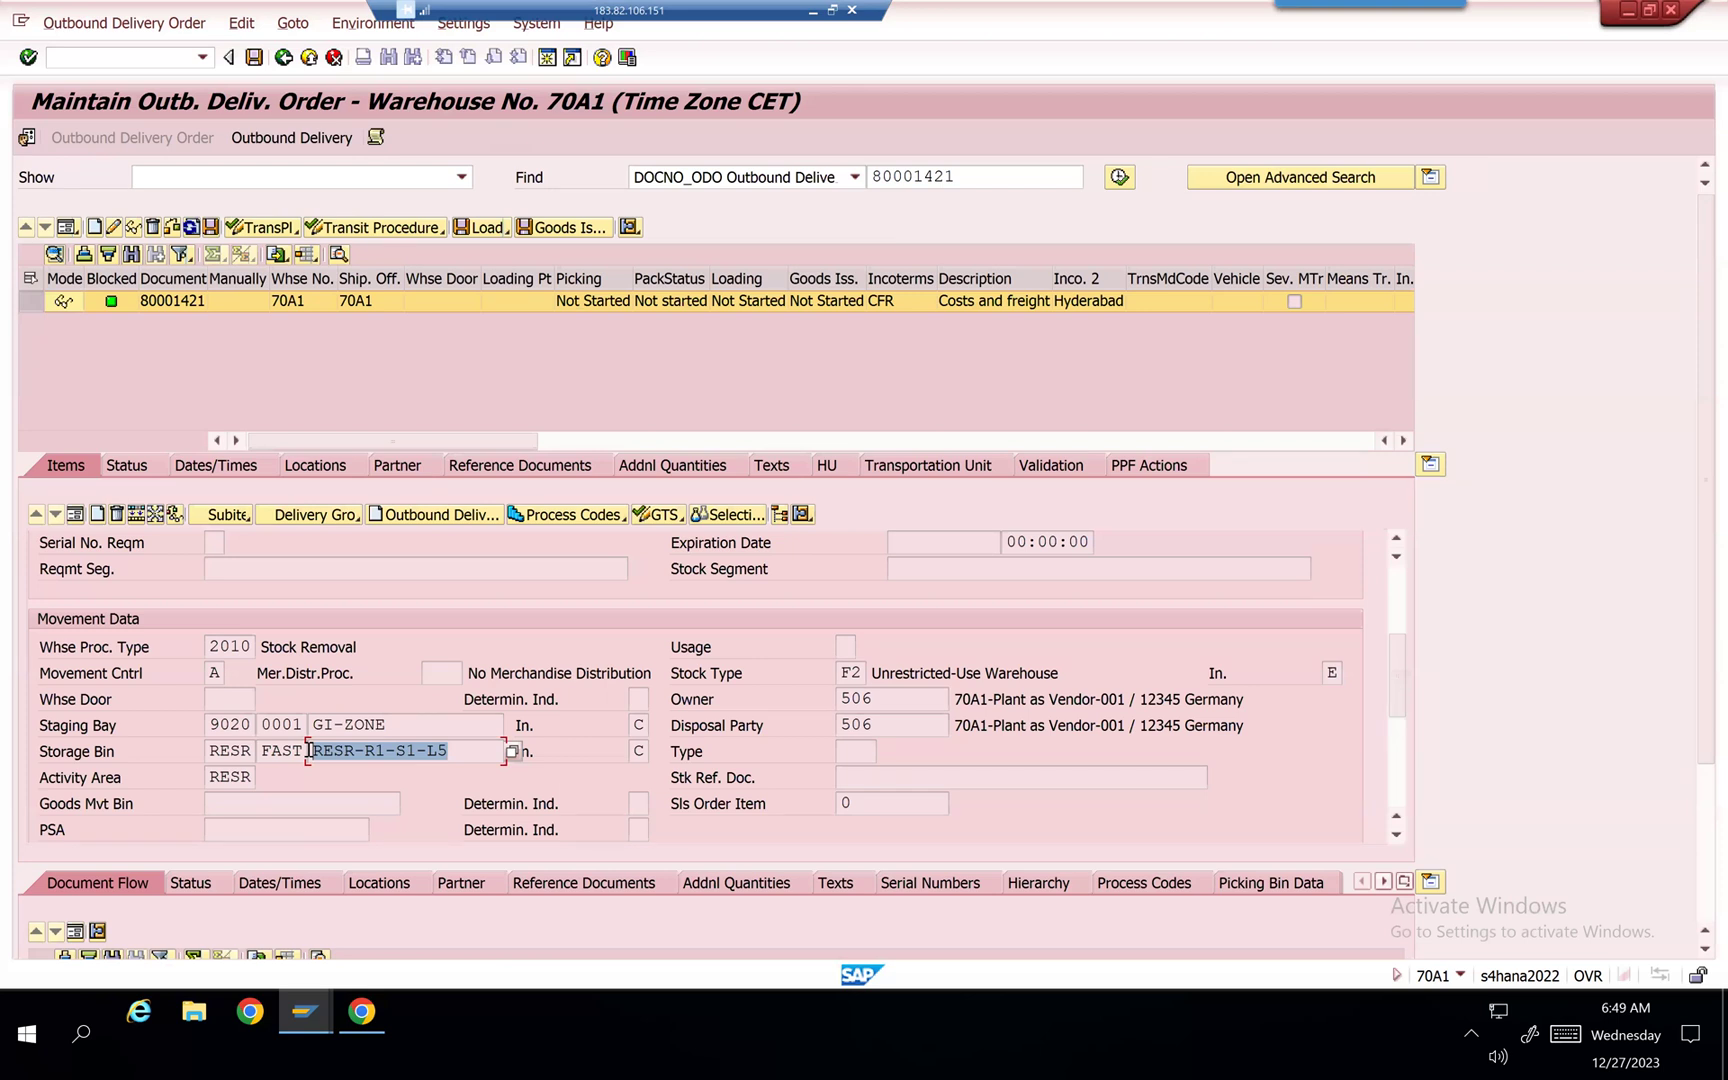
pyautogui.press('Home')
pyautogui.click(859, 750)
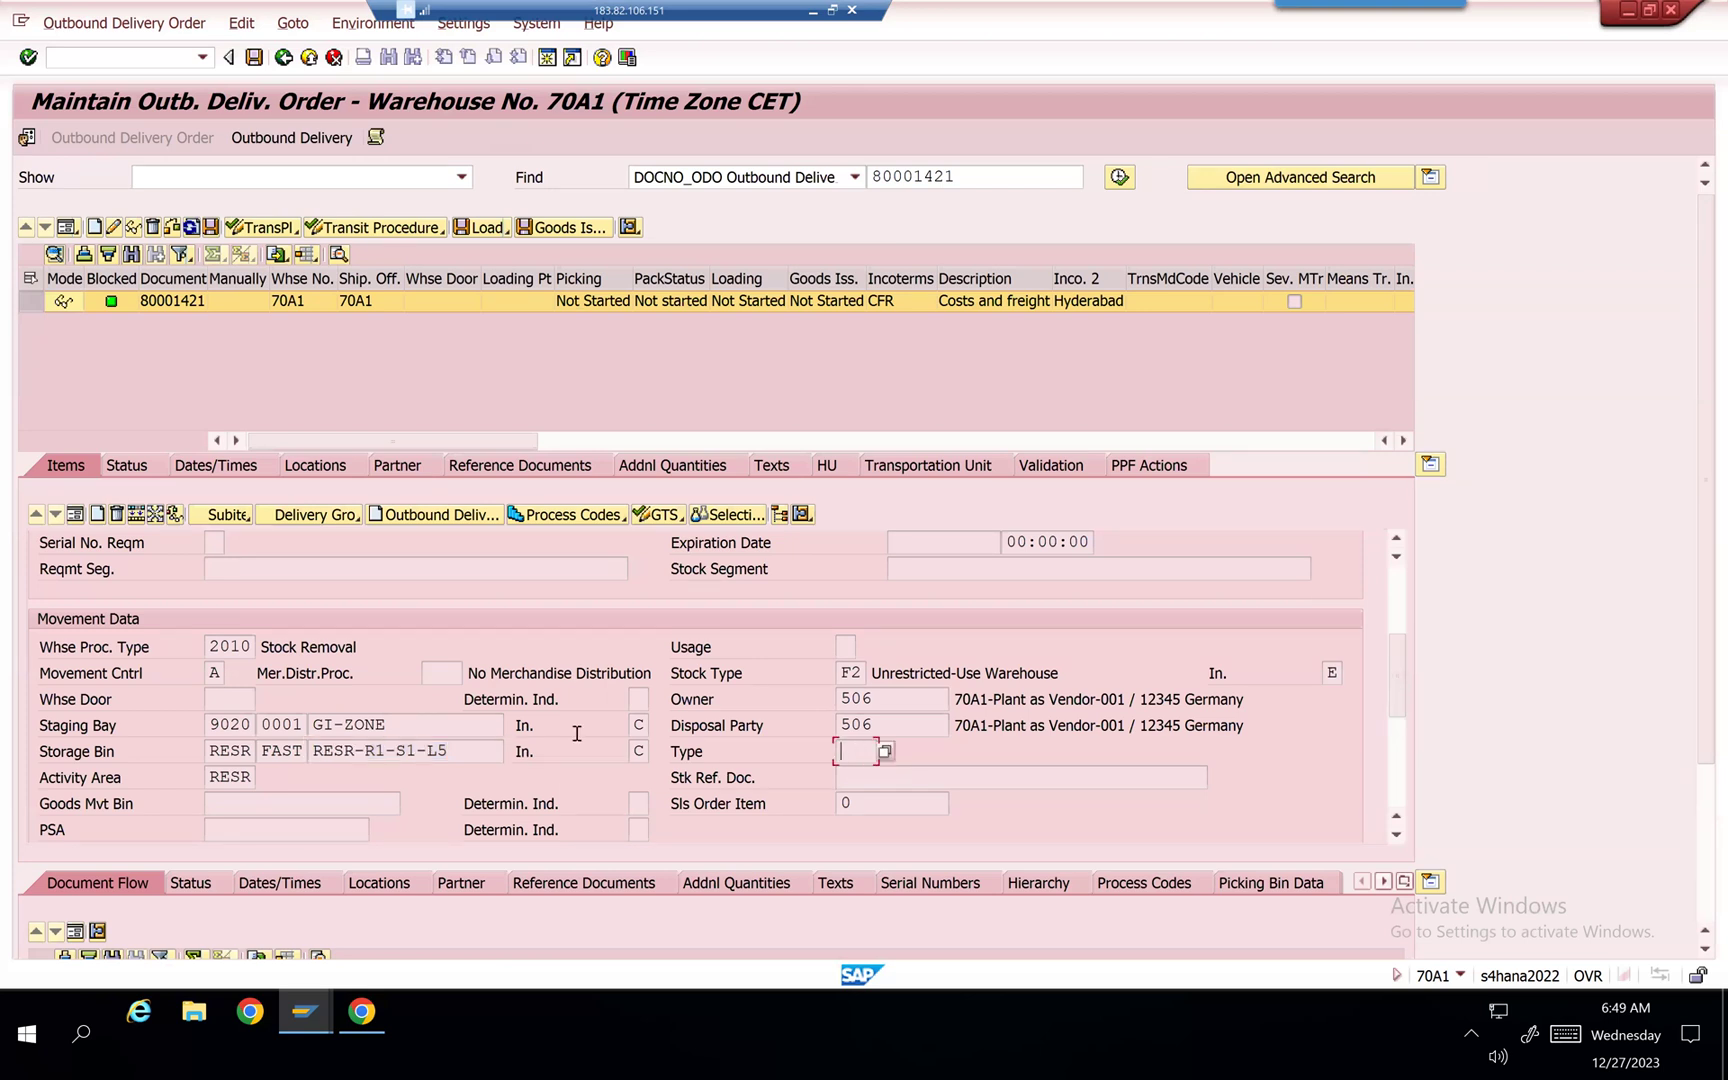
pyautogui.click(463, 750)
pyautogui.press('Return')
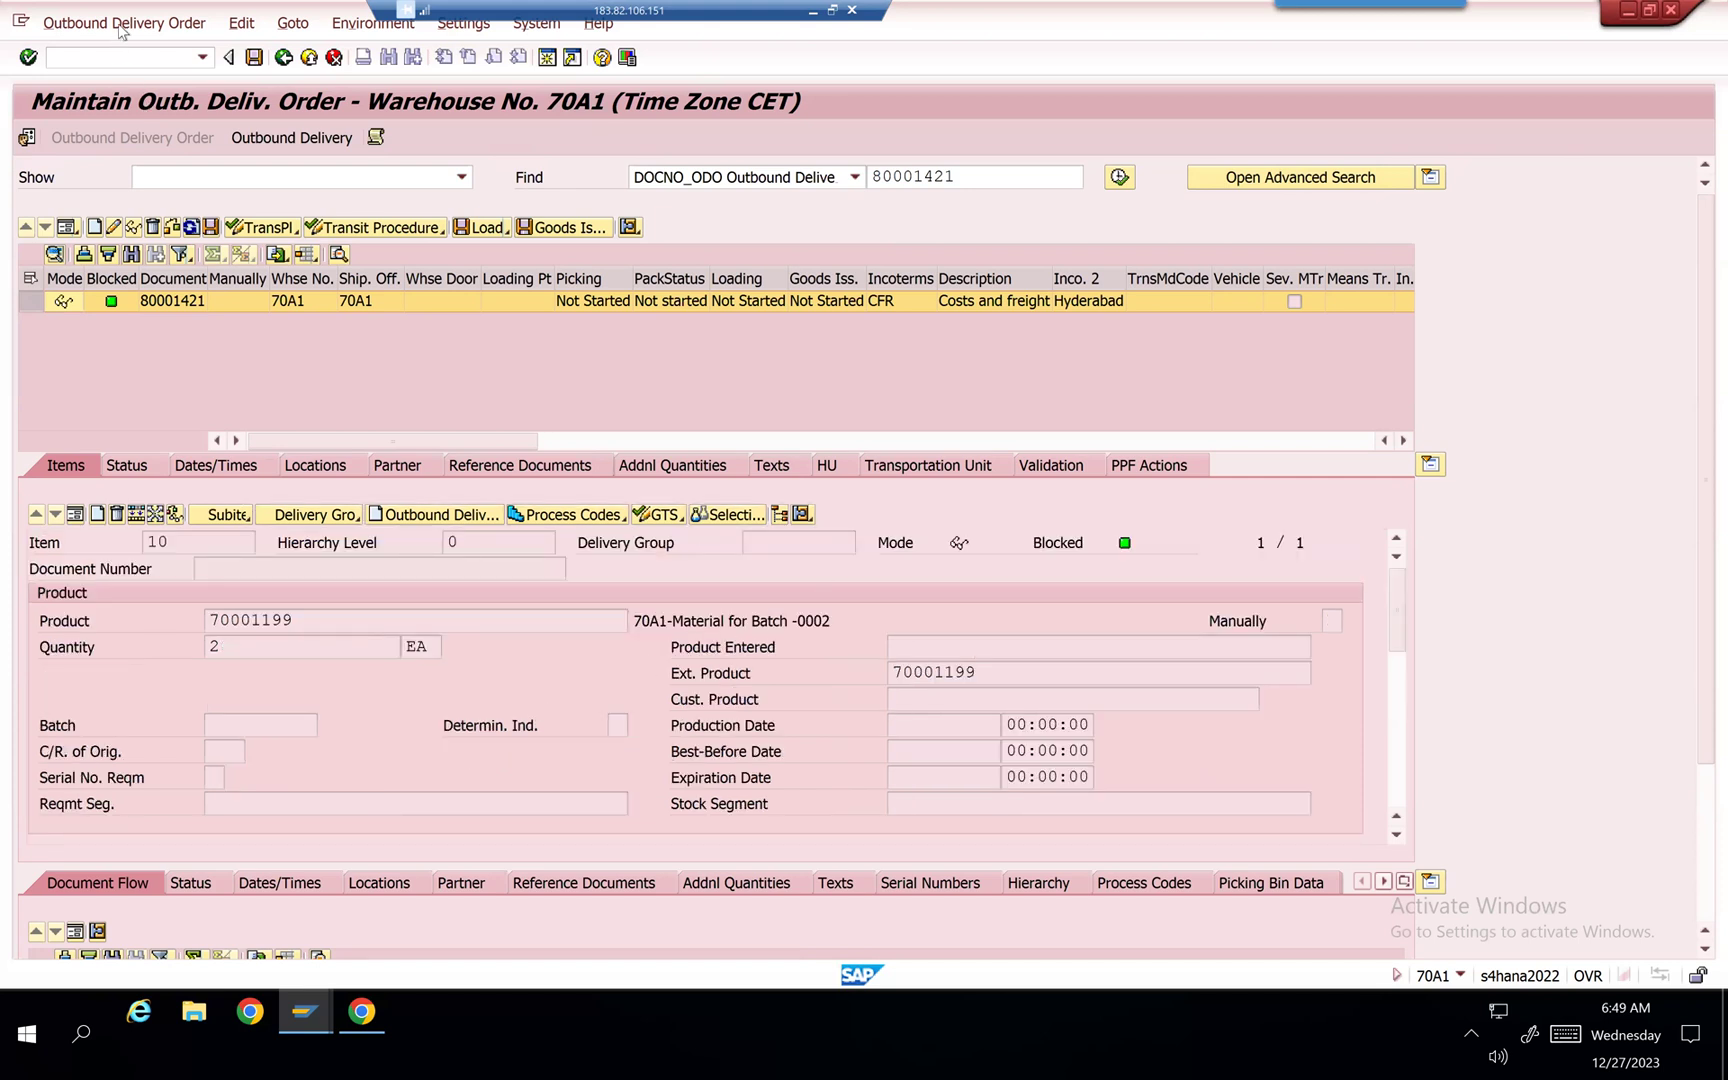
pyautogui.click(120, 24)
# Step: Create and save the stock removal warehouse task for item 10, then go to its confirmation
pyautogui.moveTo(205, 76)
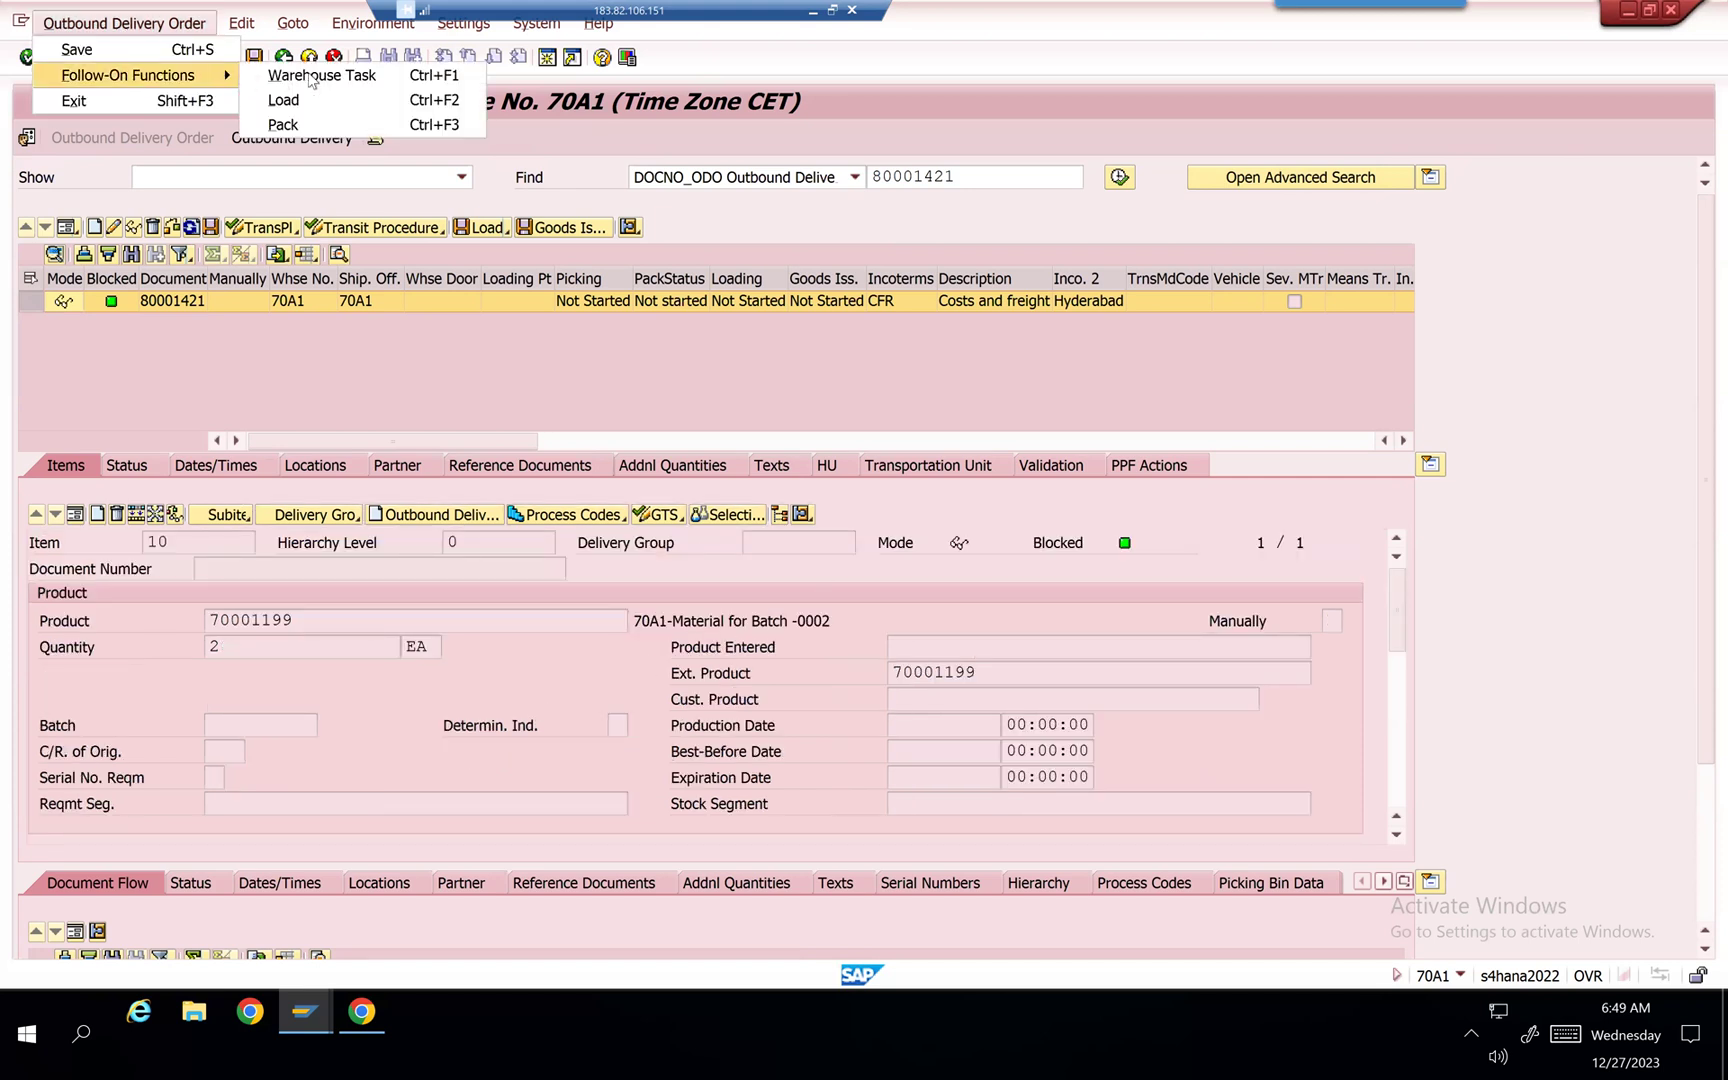
pyautogui.click(311, 76)
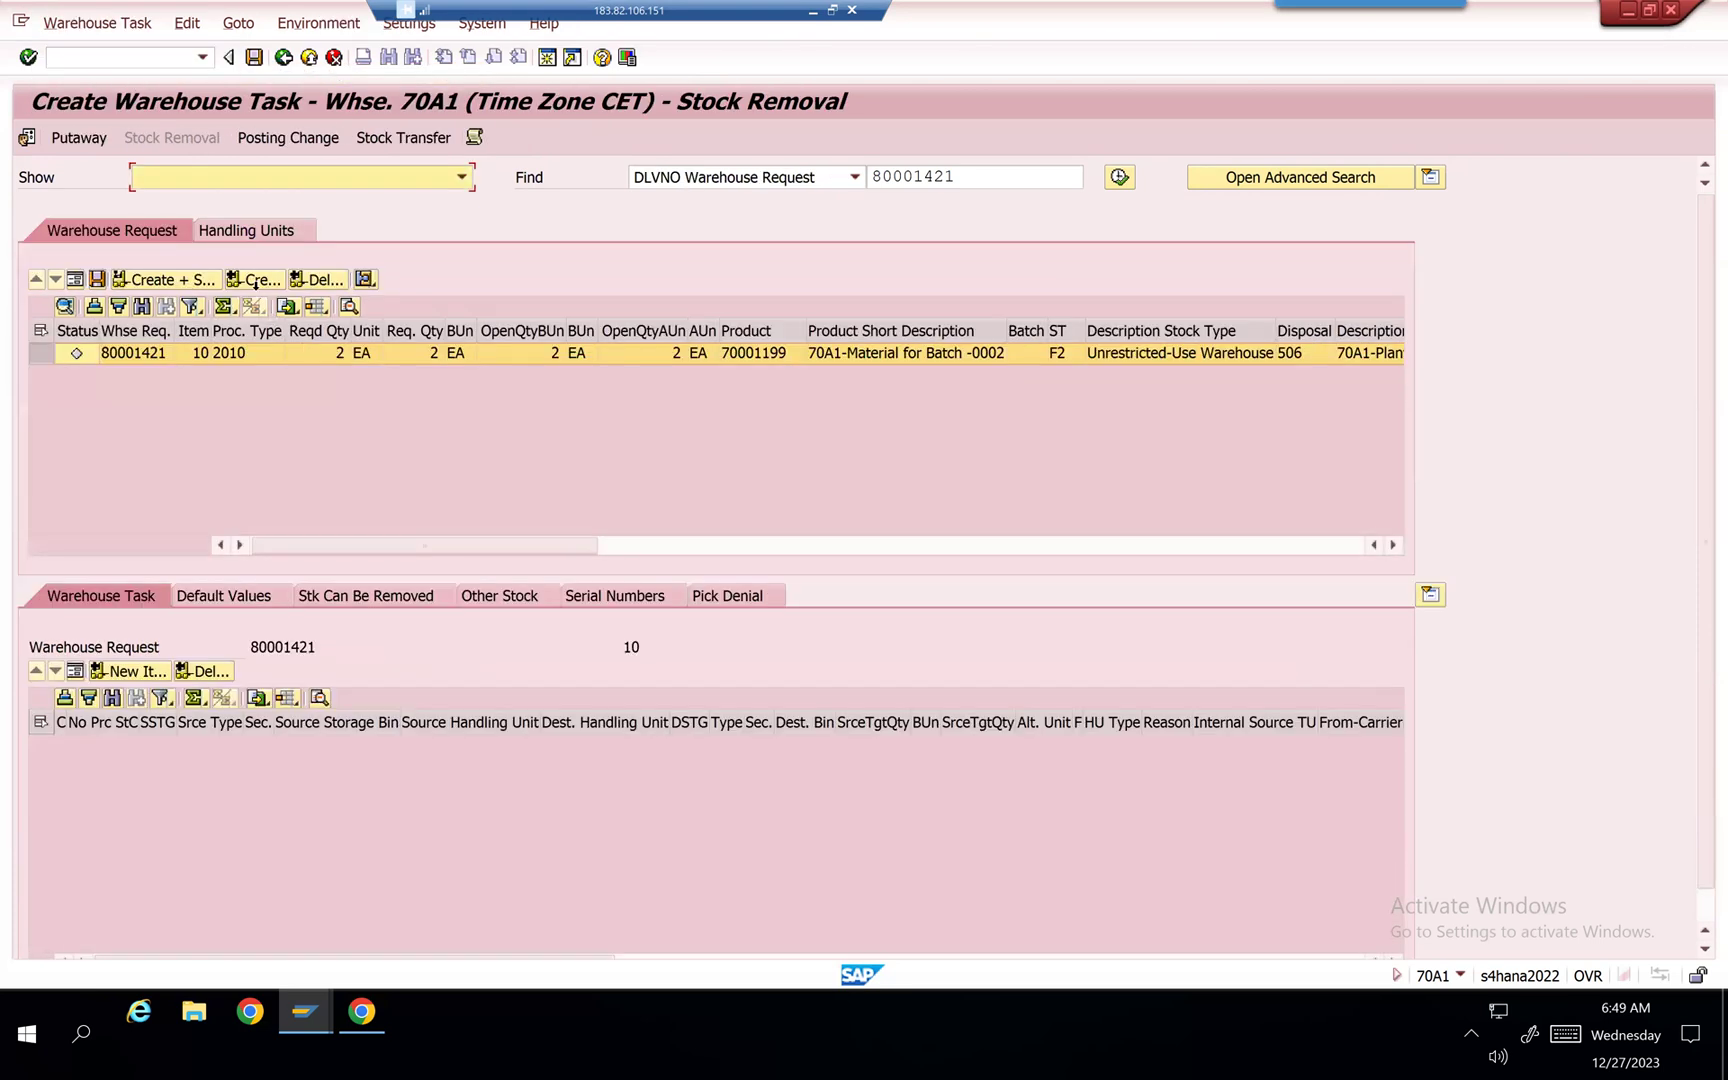
pyautogui.click(255, 280)
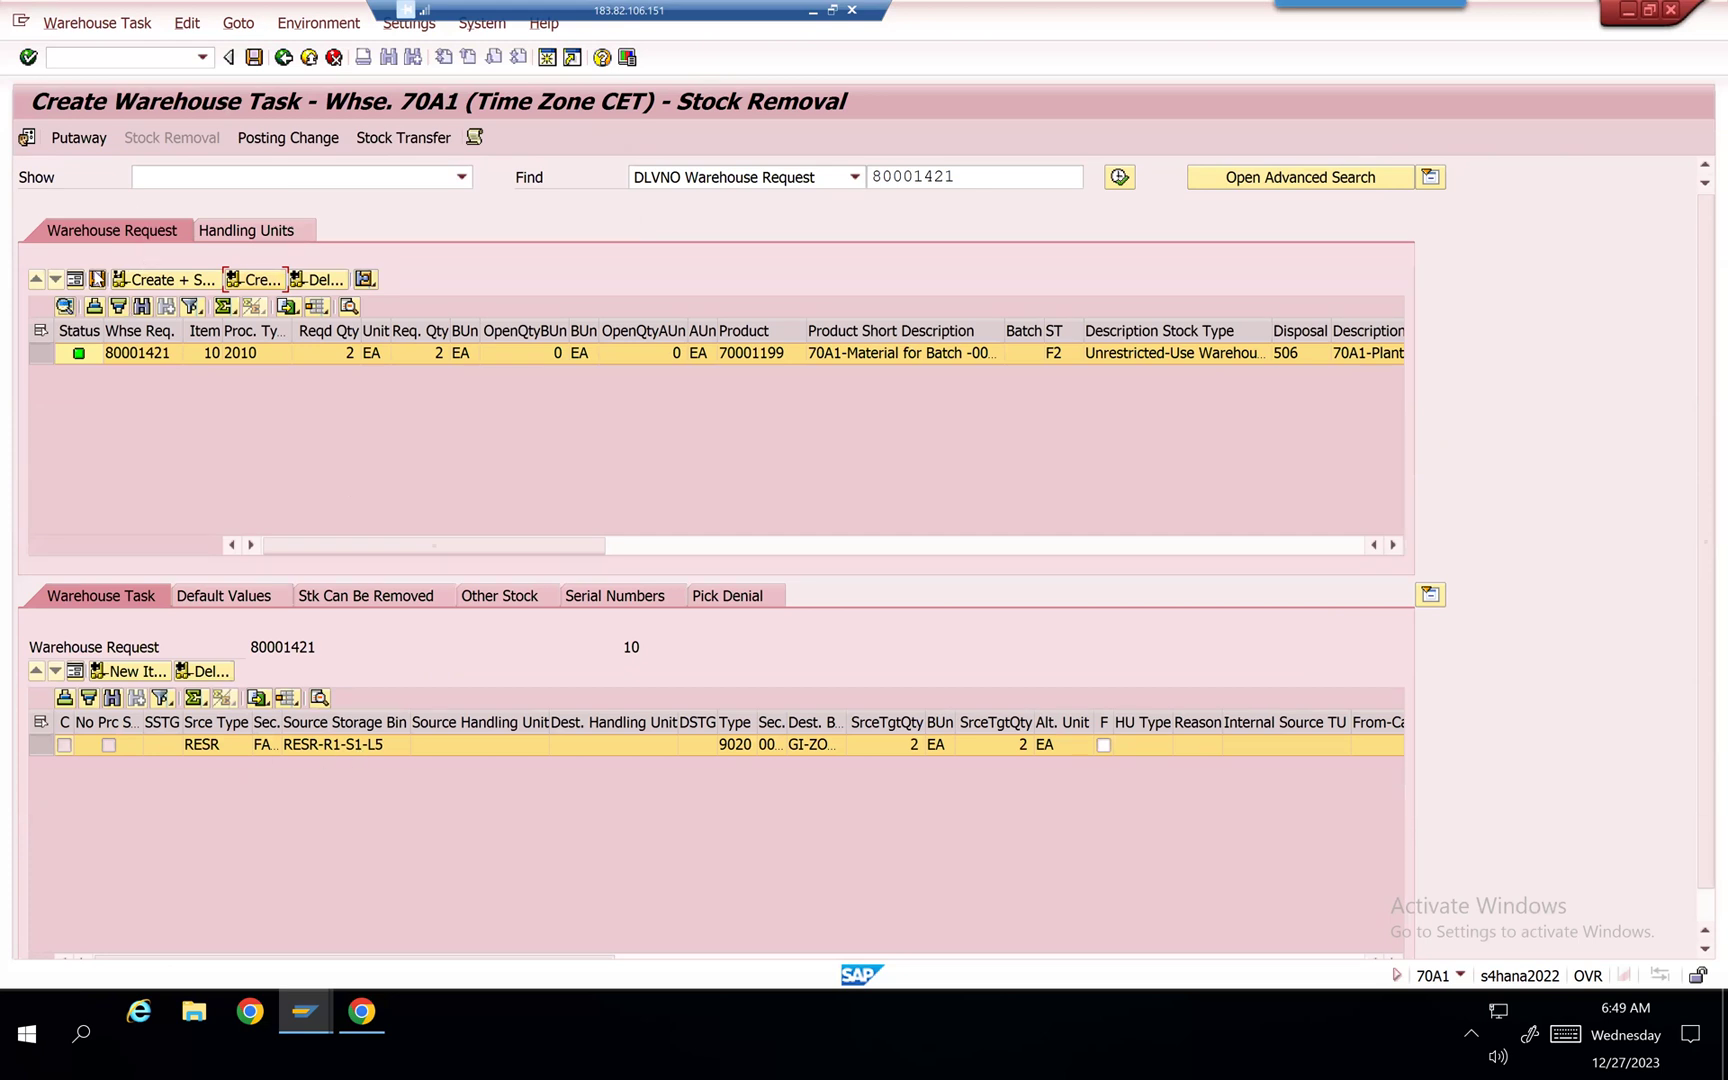
pyautogui.click(99, 279)
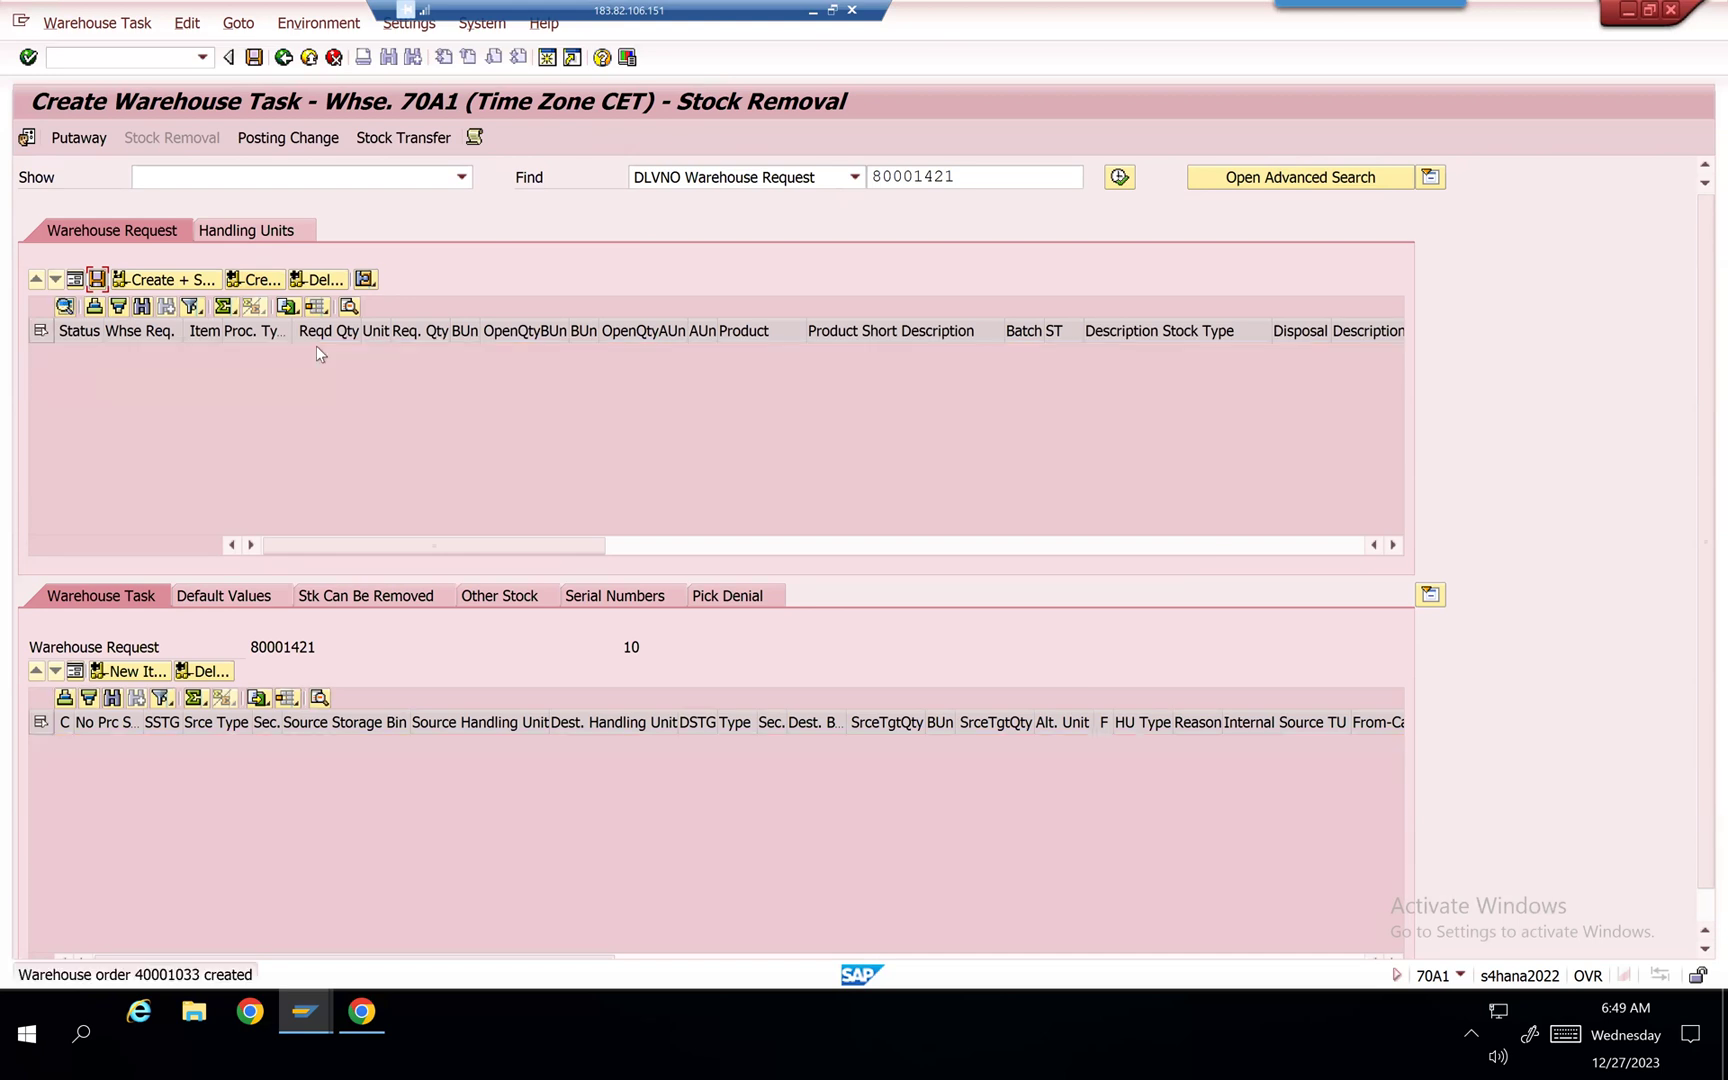
pyautogui.click(124, 25)
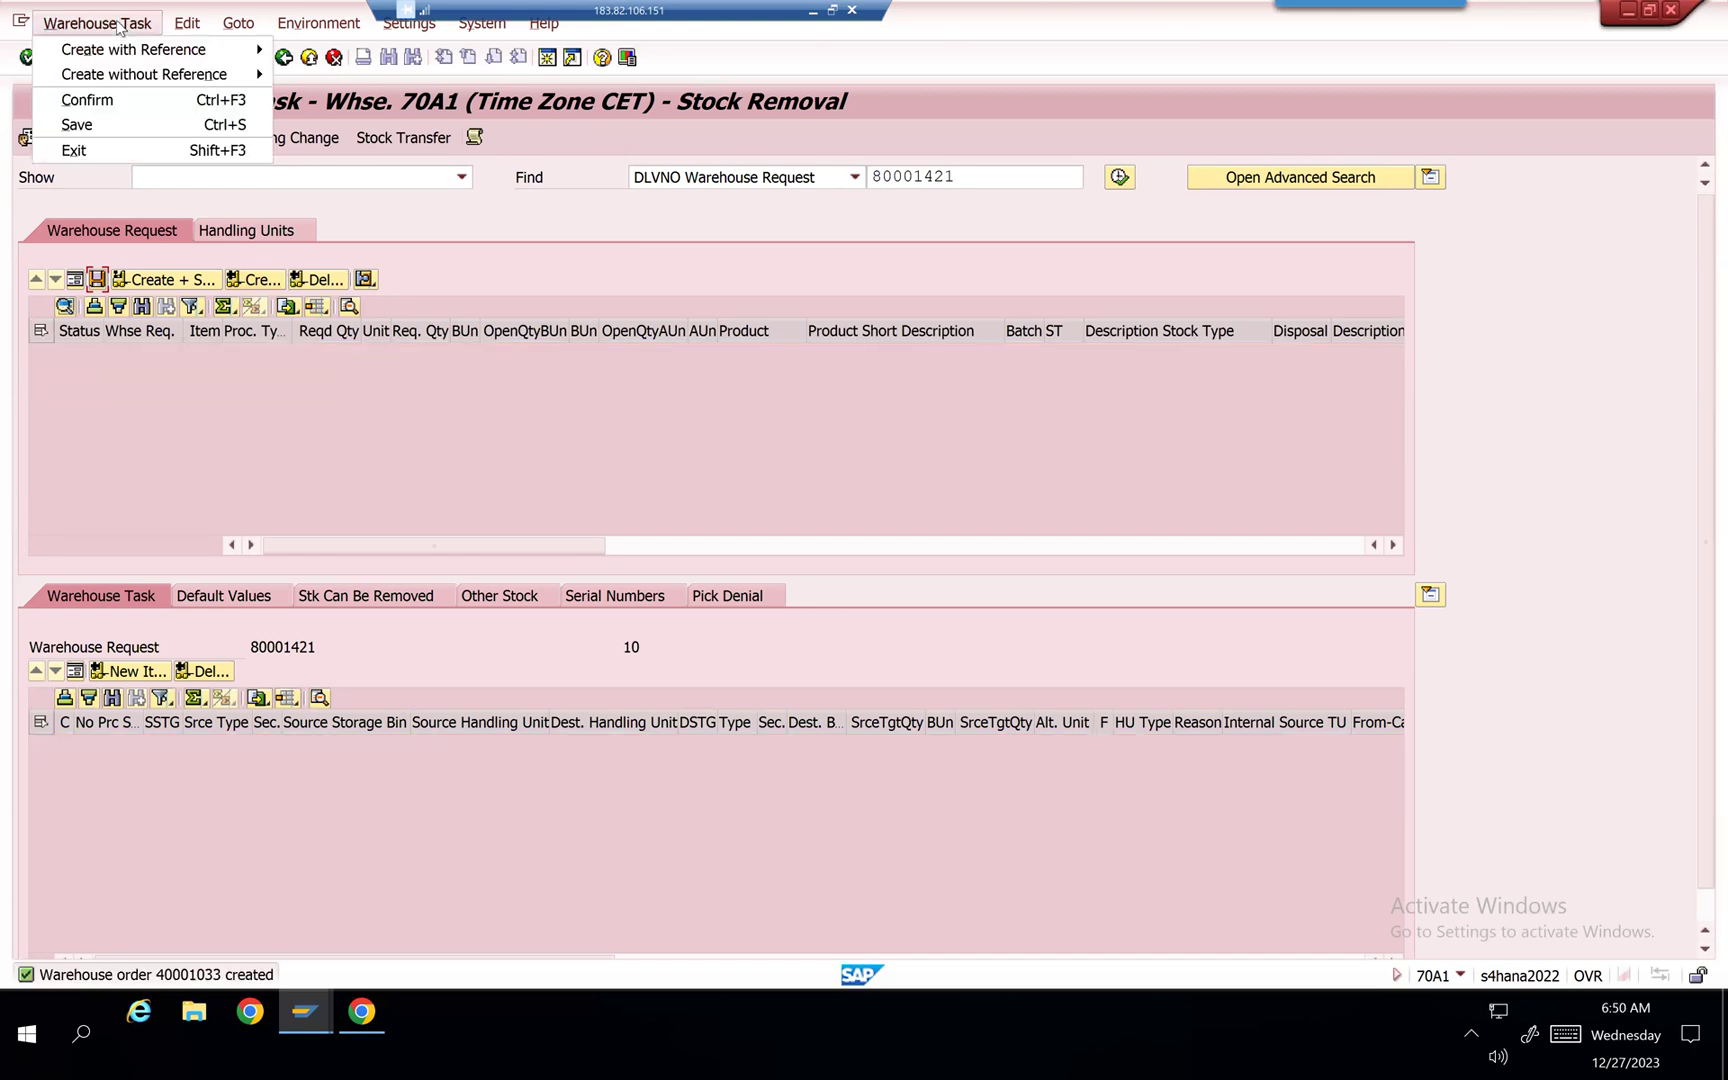
pyautogui.click(93, 104)
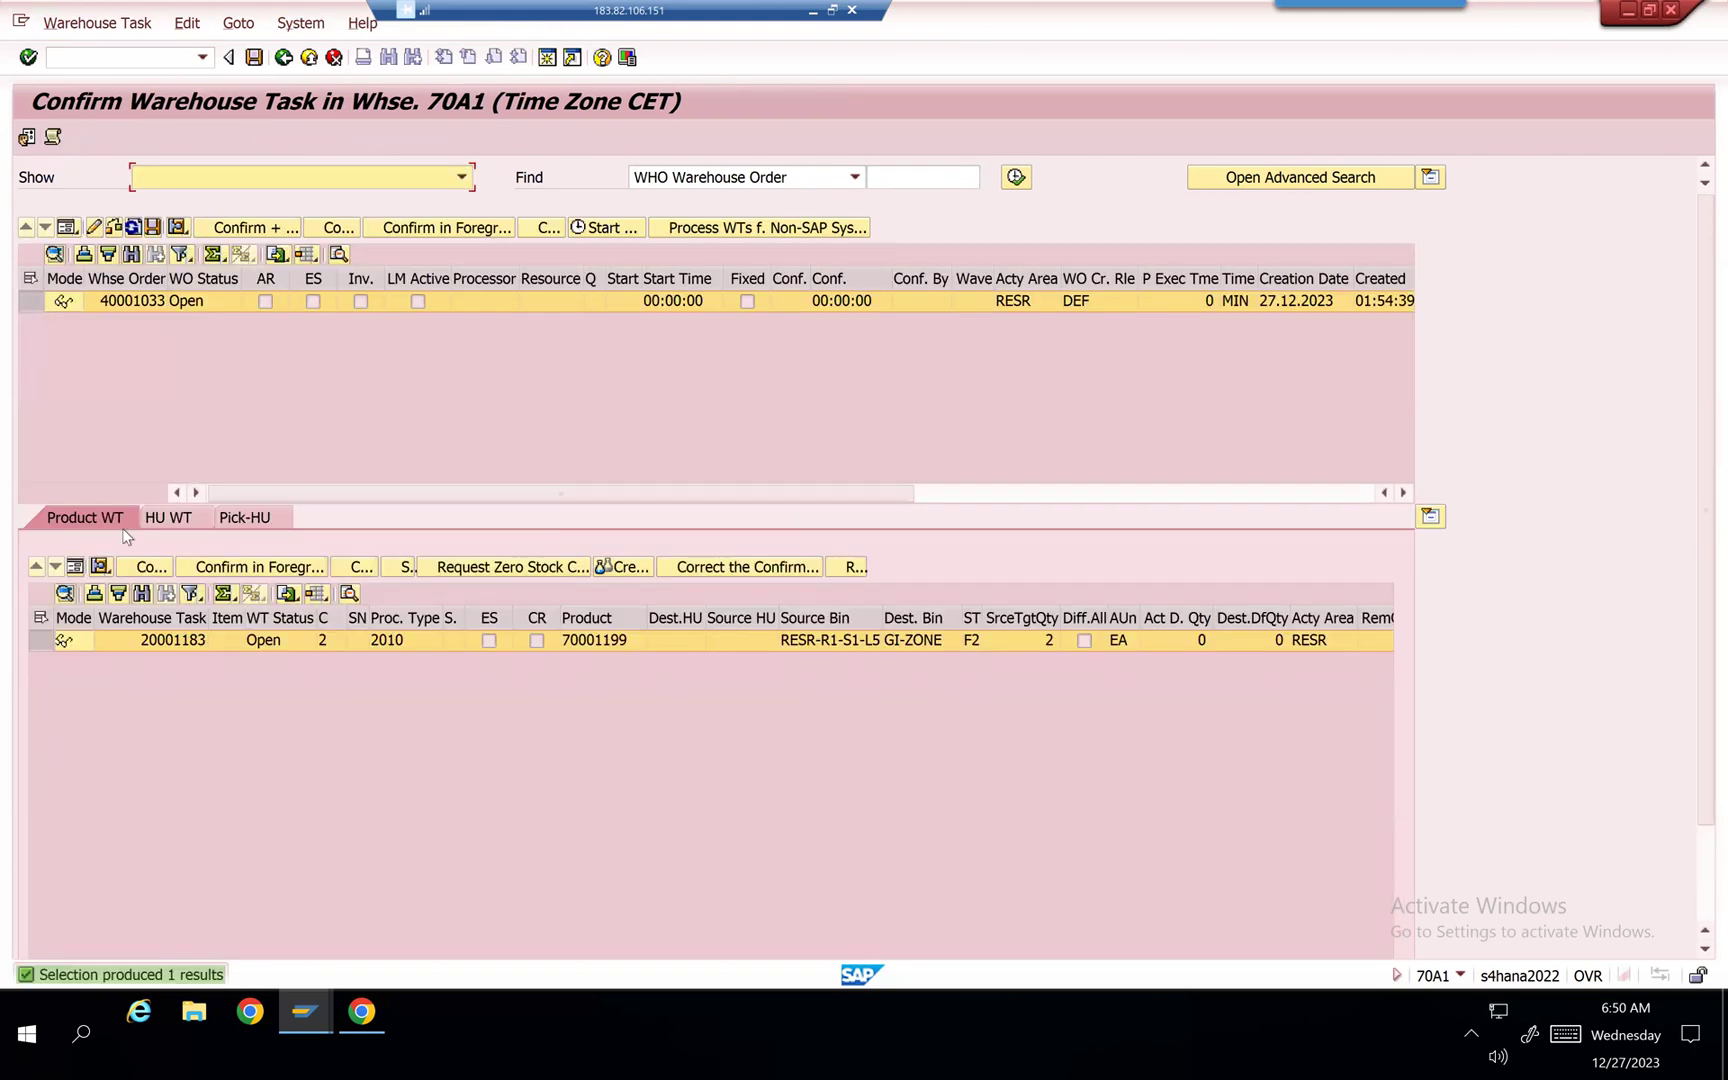
pyautogui.click(75, 566)
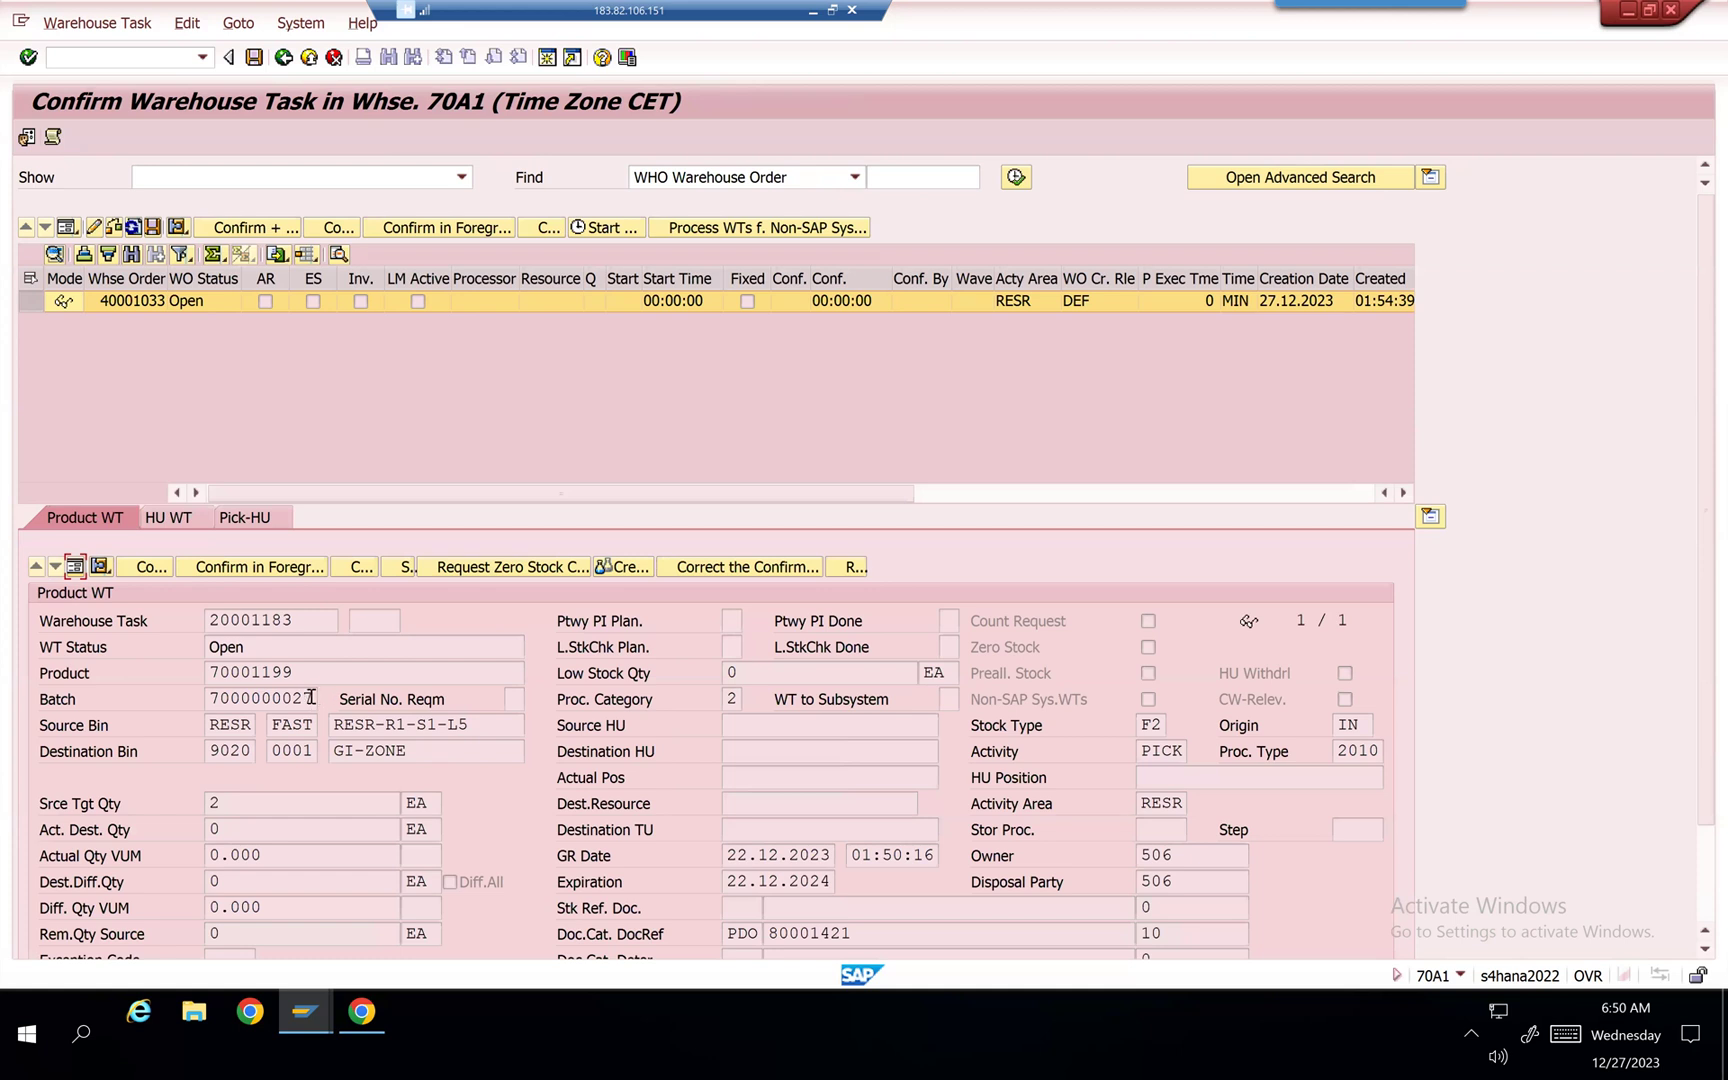
pyautogui.moveTo(311, 697); pyautogui.dragTo(206, 700)
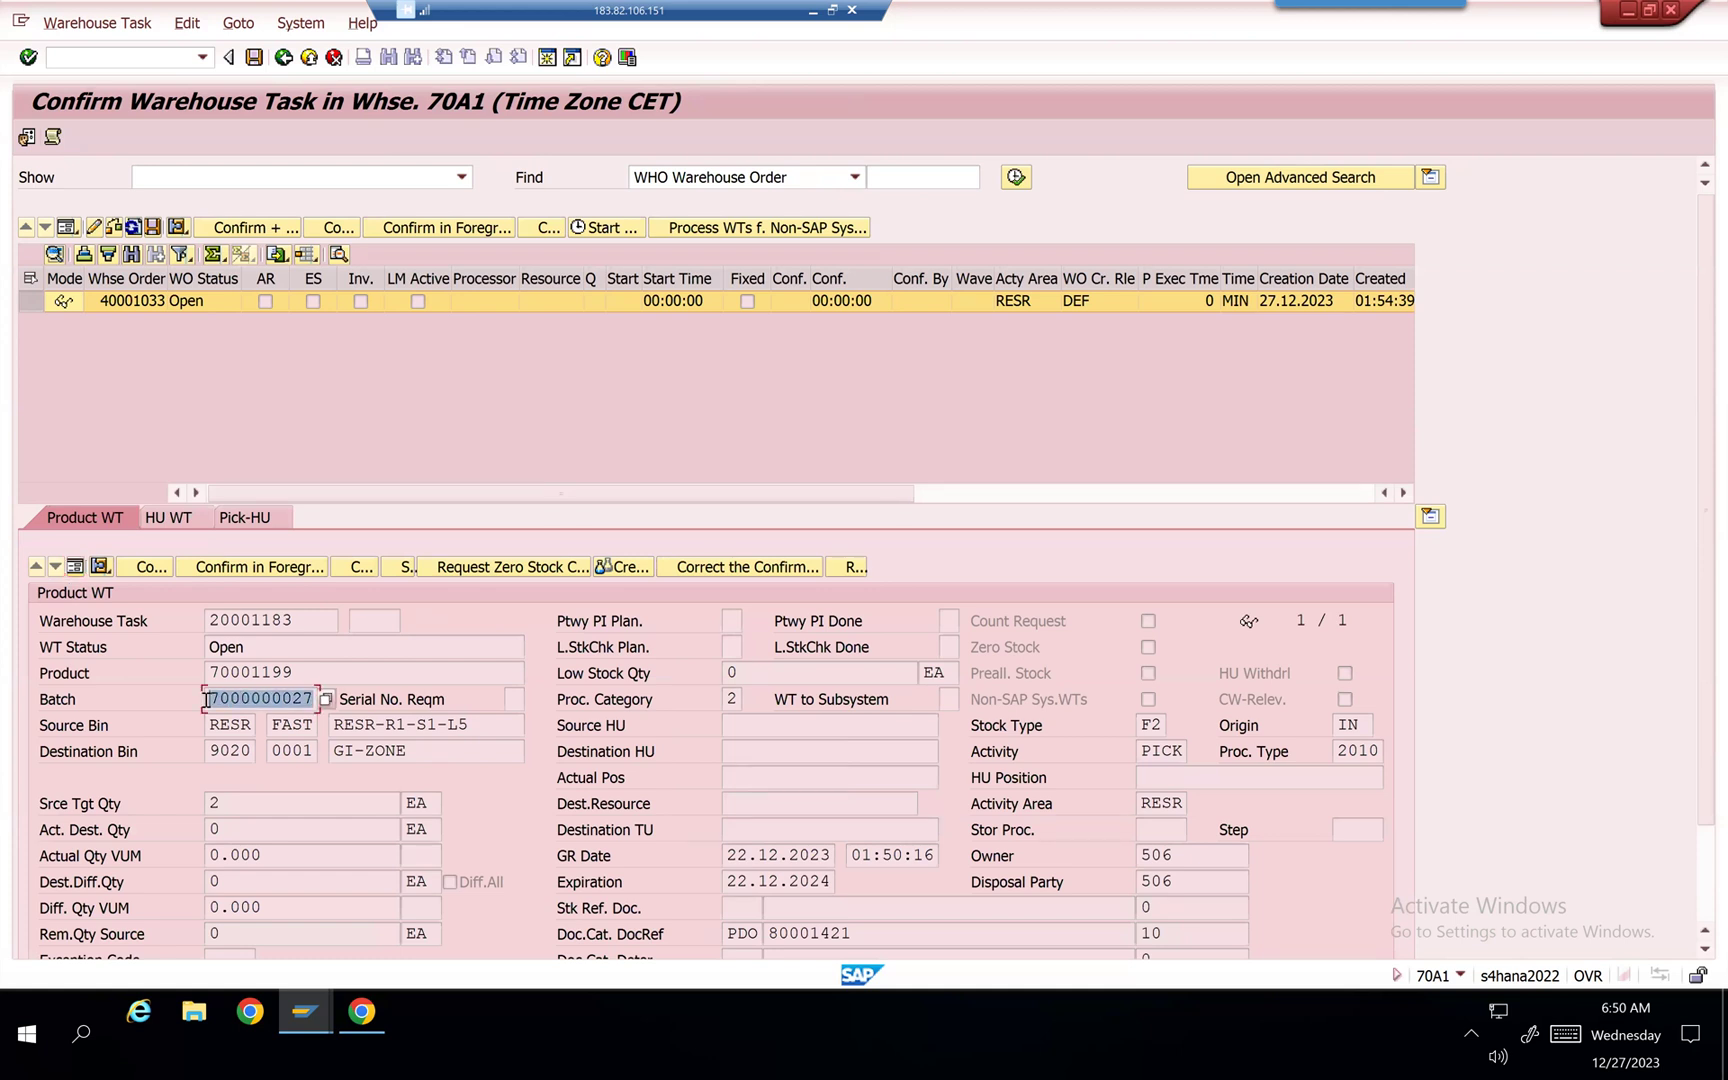
pyautogui.press('Left')
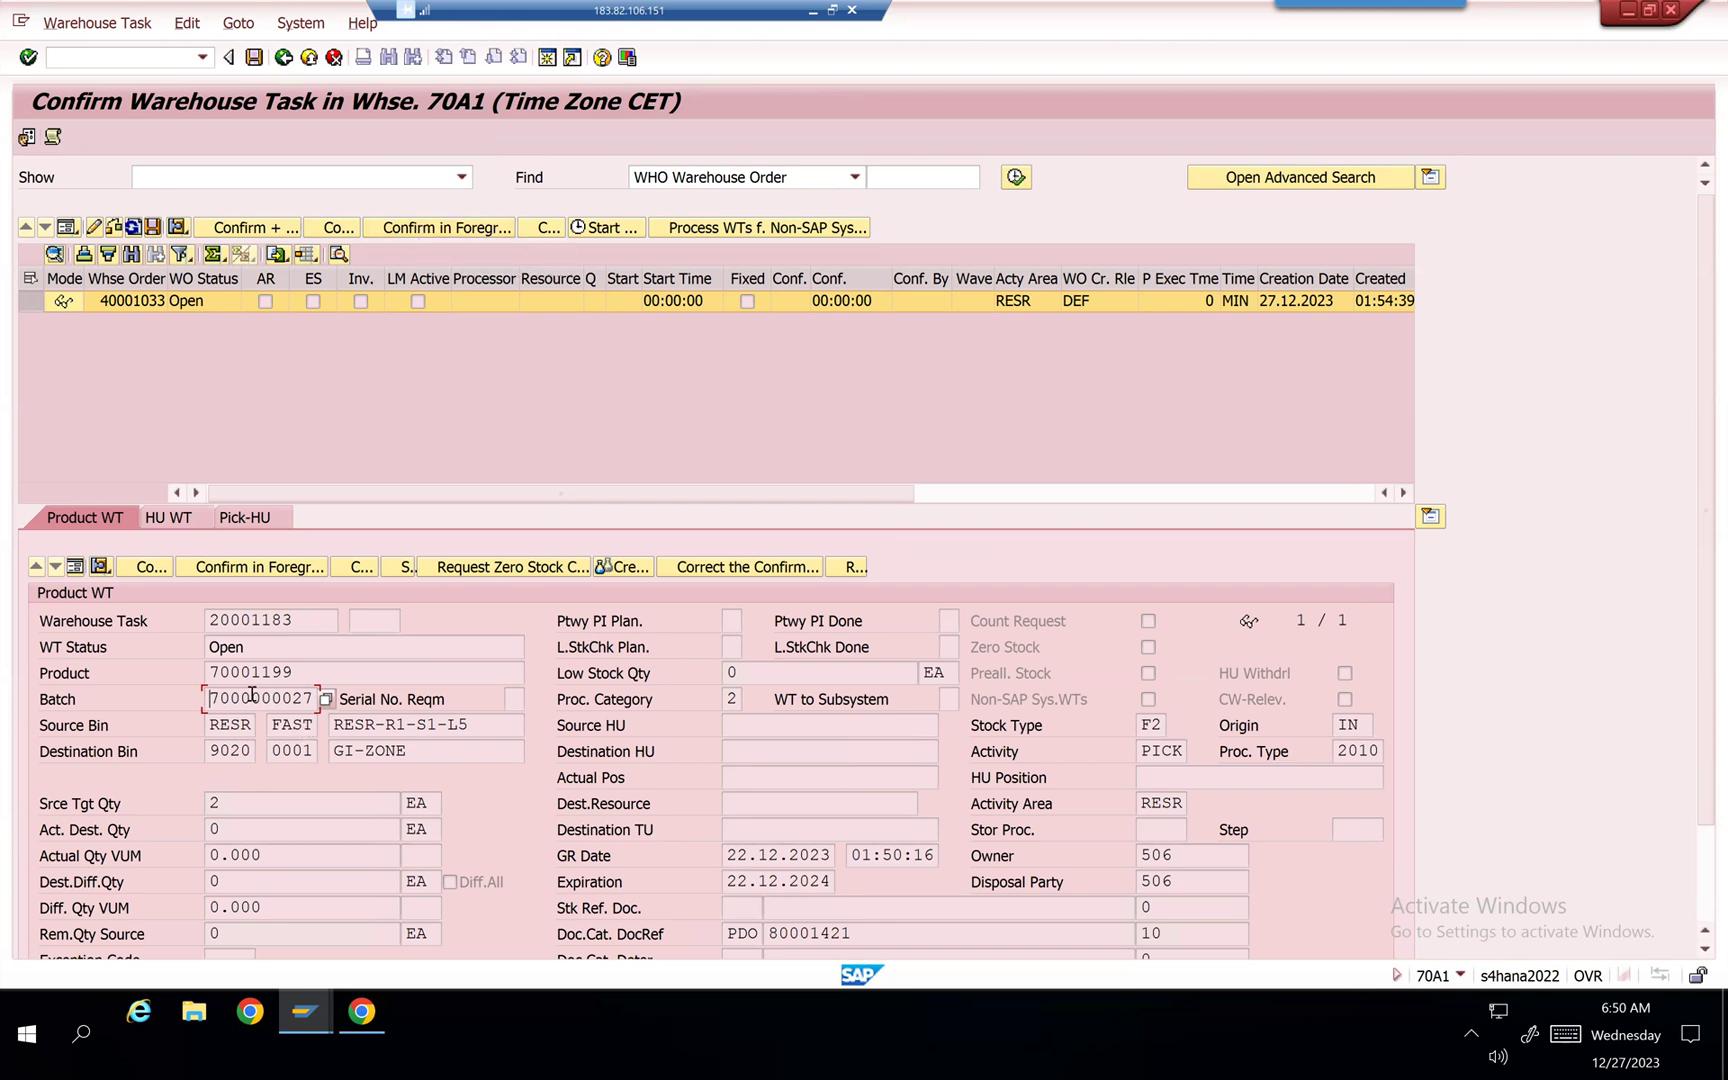
pyautogui.click(326, 699)
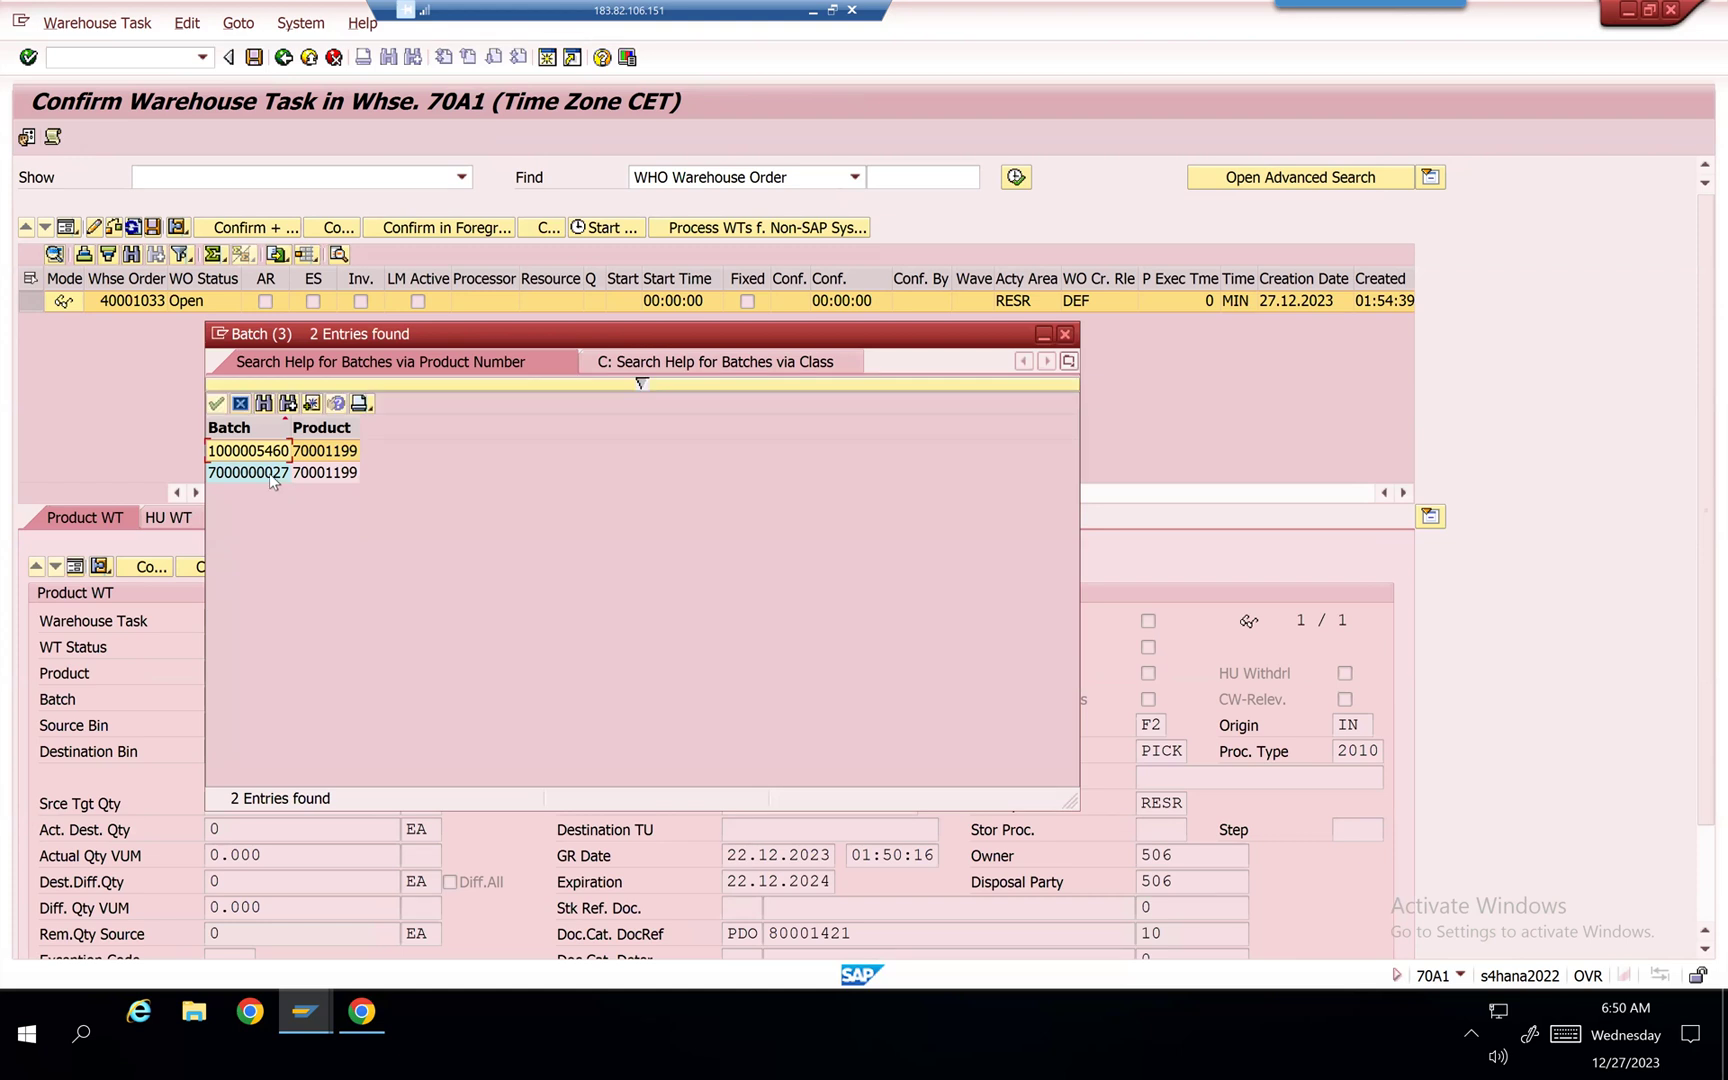
pyautogui.click(268, 473)
pyautogui.click(262, 452)
pyautogui.click(245, 475)
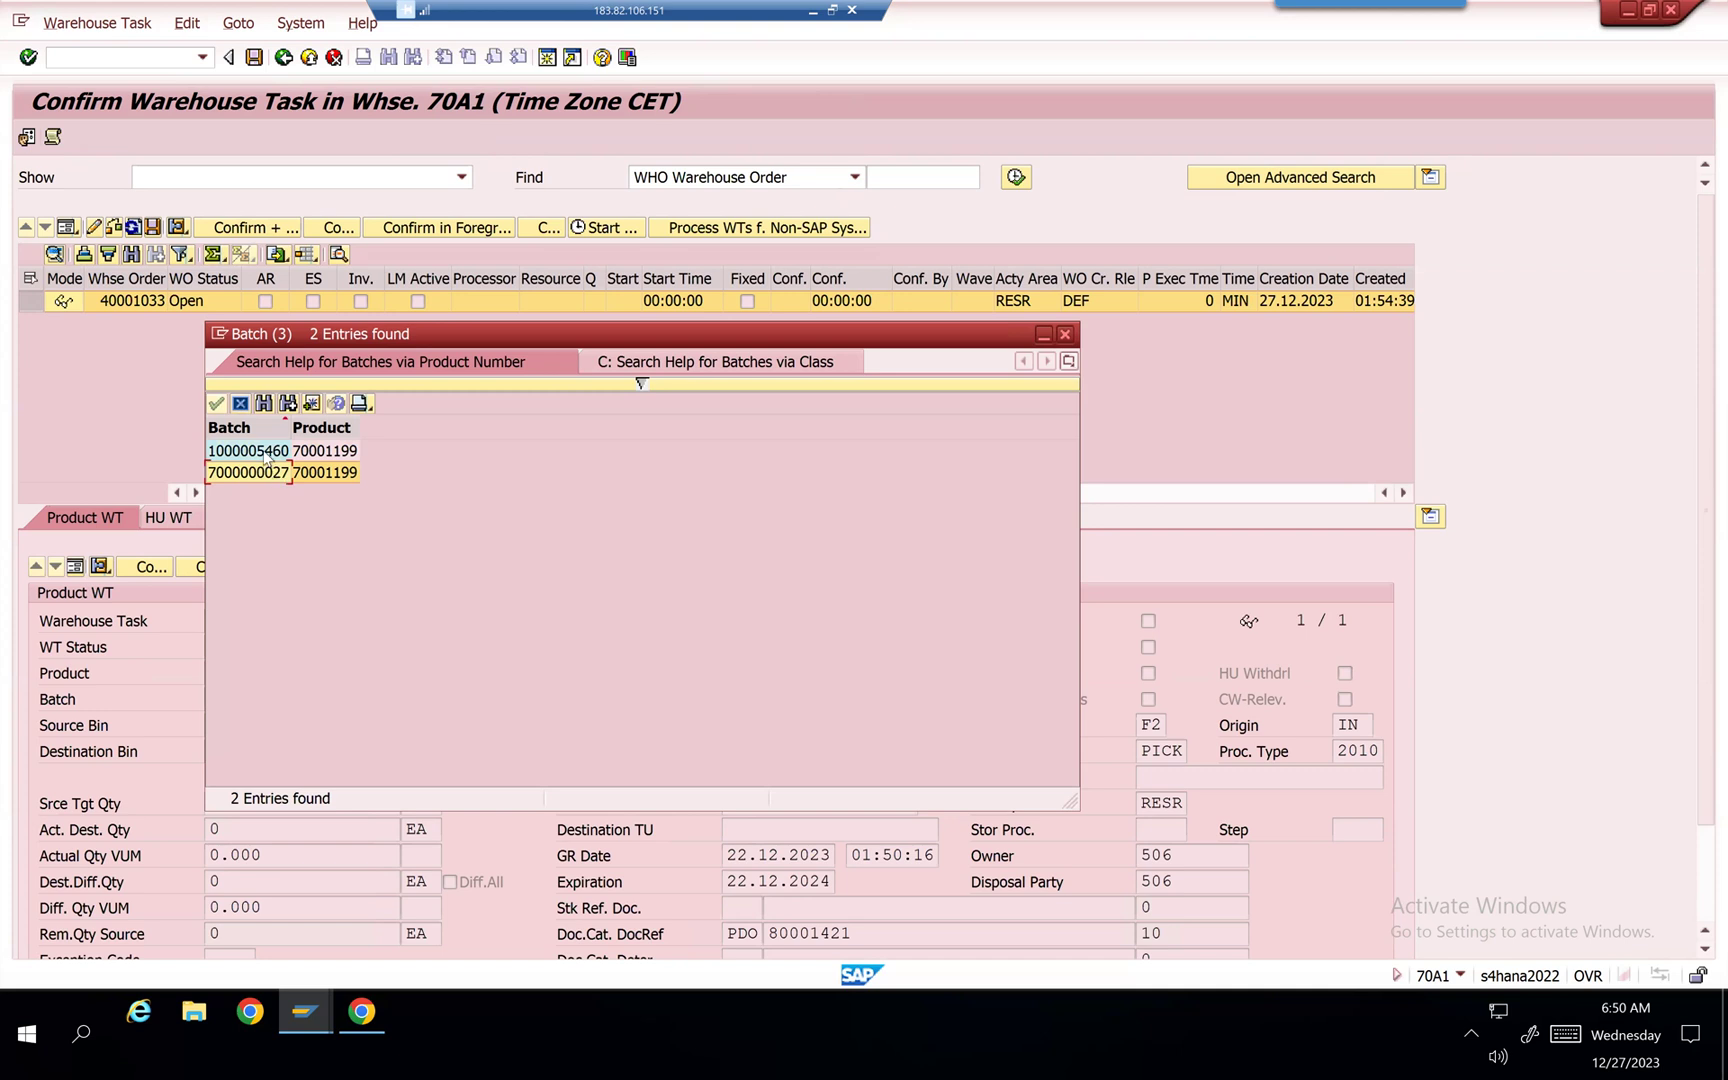
pyautogui.click(268, 455)
pyautogui.click(273, 476)
pyautogui.click(1066, 332)
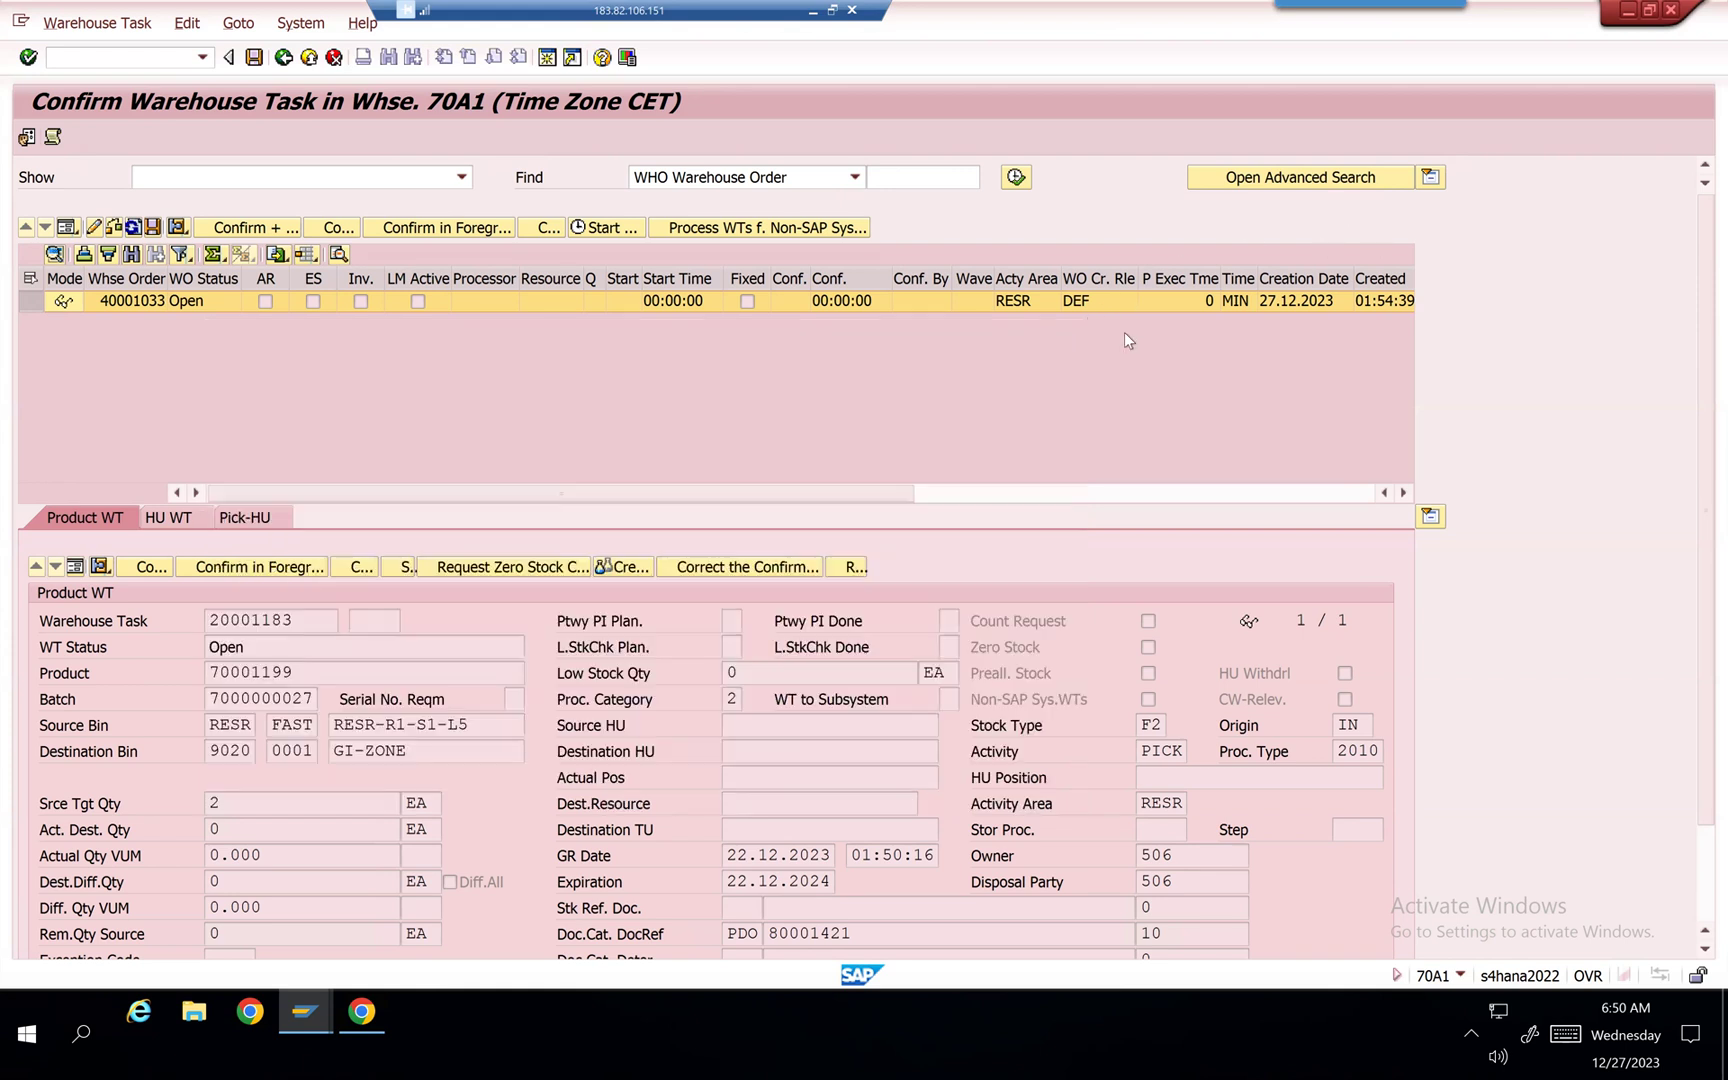
pyautogui.click(255, 231)
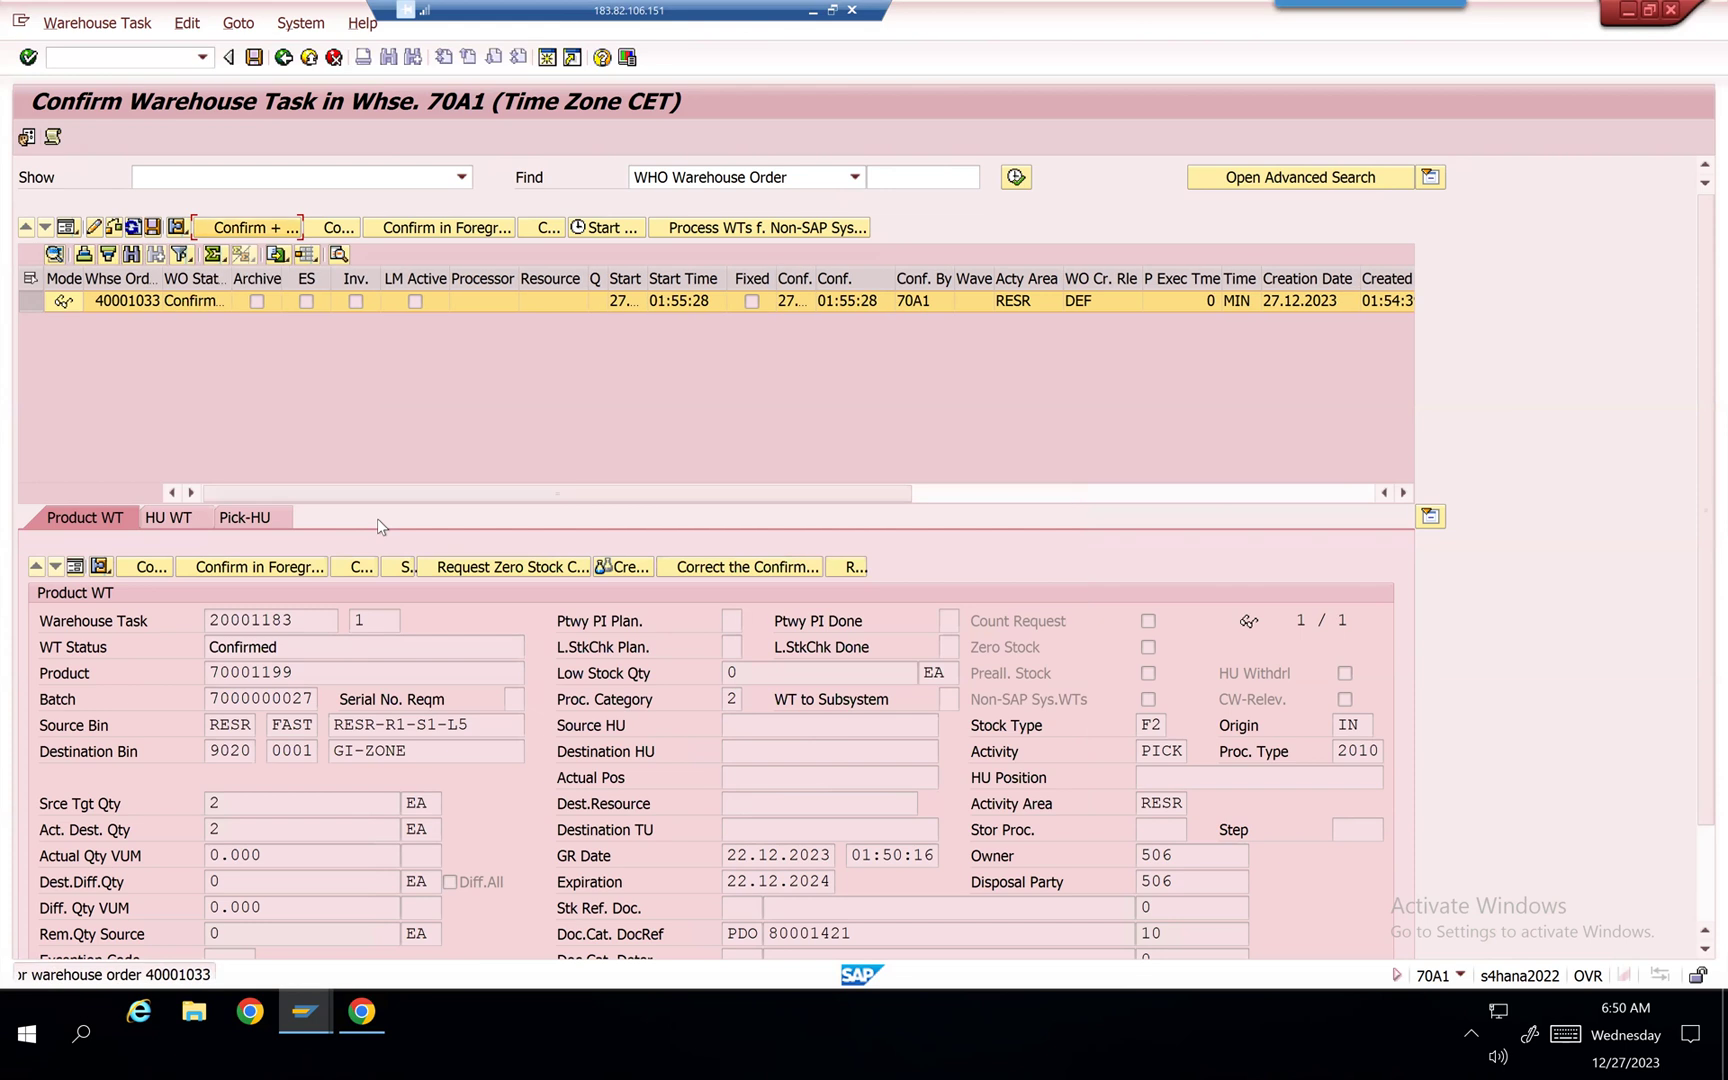
pyautogui.click(284, 57)
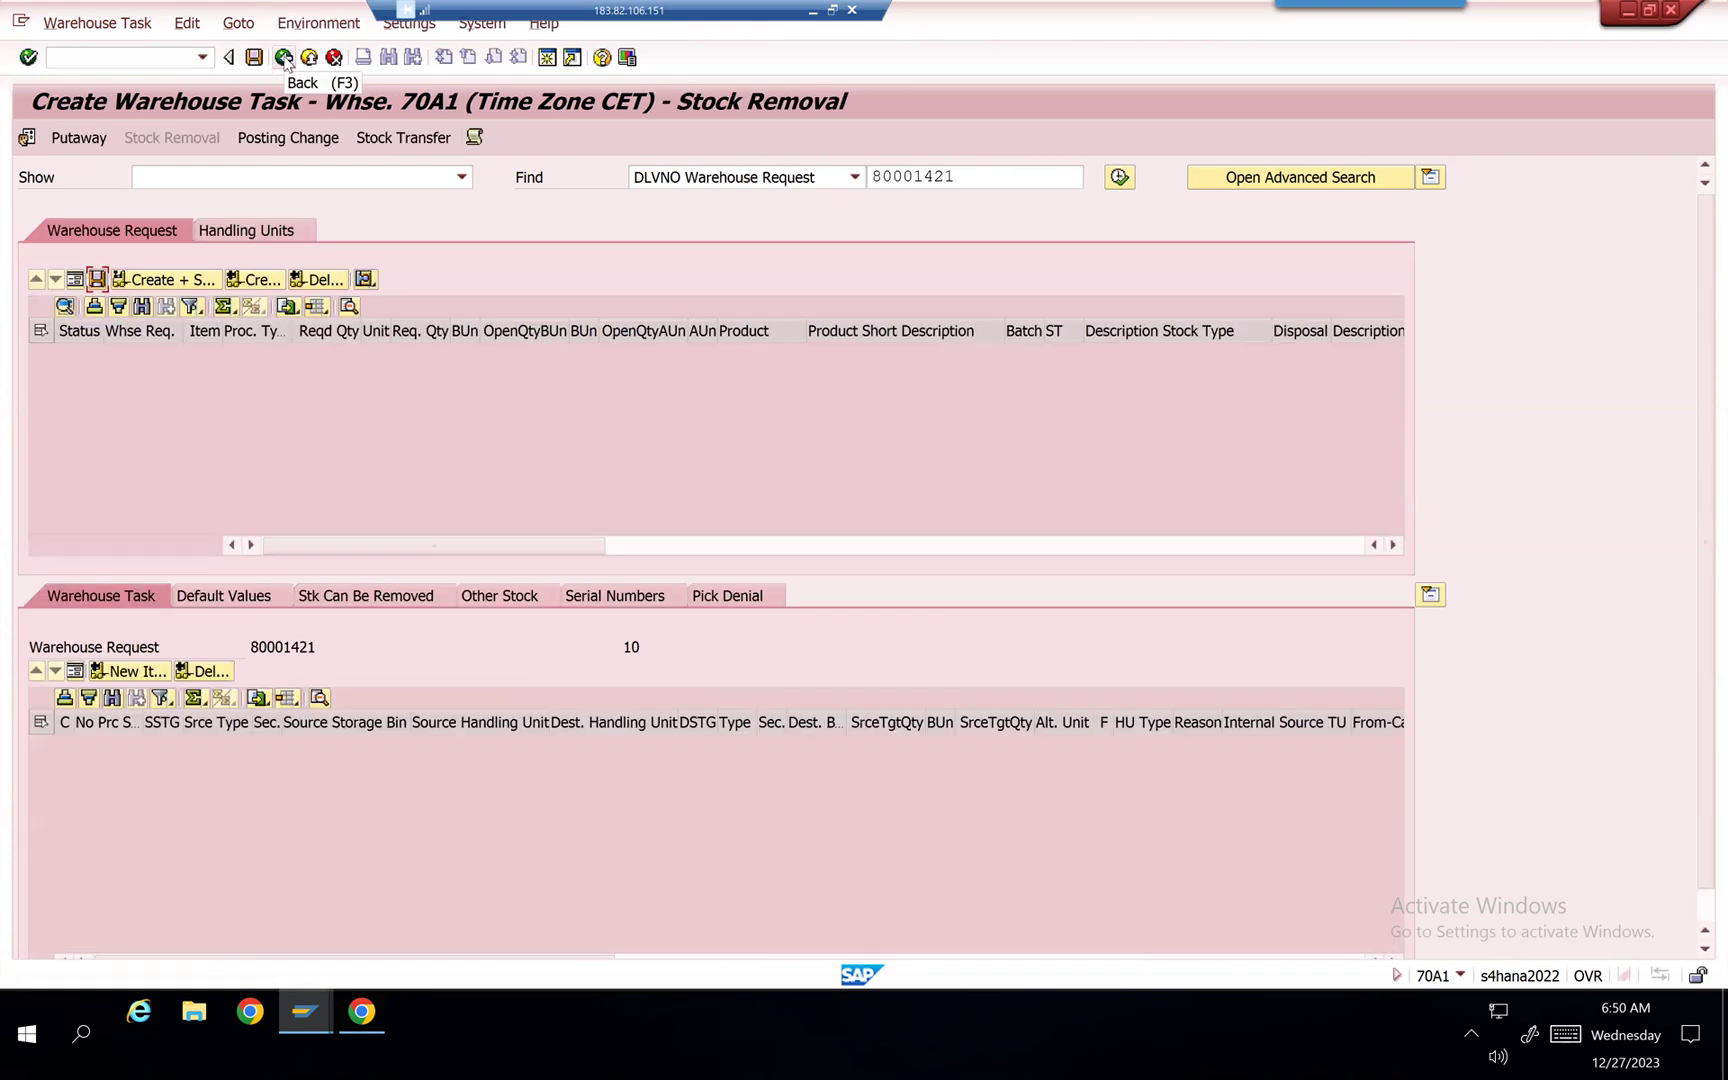
# Step: Post goods issue on delivery order 80001421, then switch to returns delivery 80001420
pyautogui.click(284, 57)
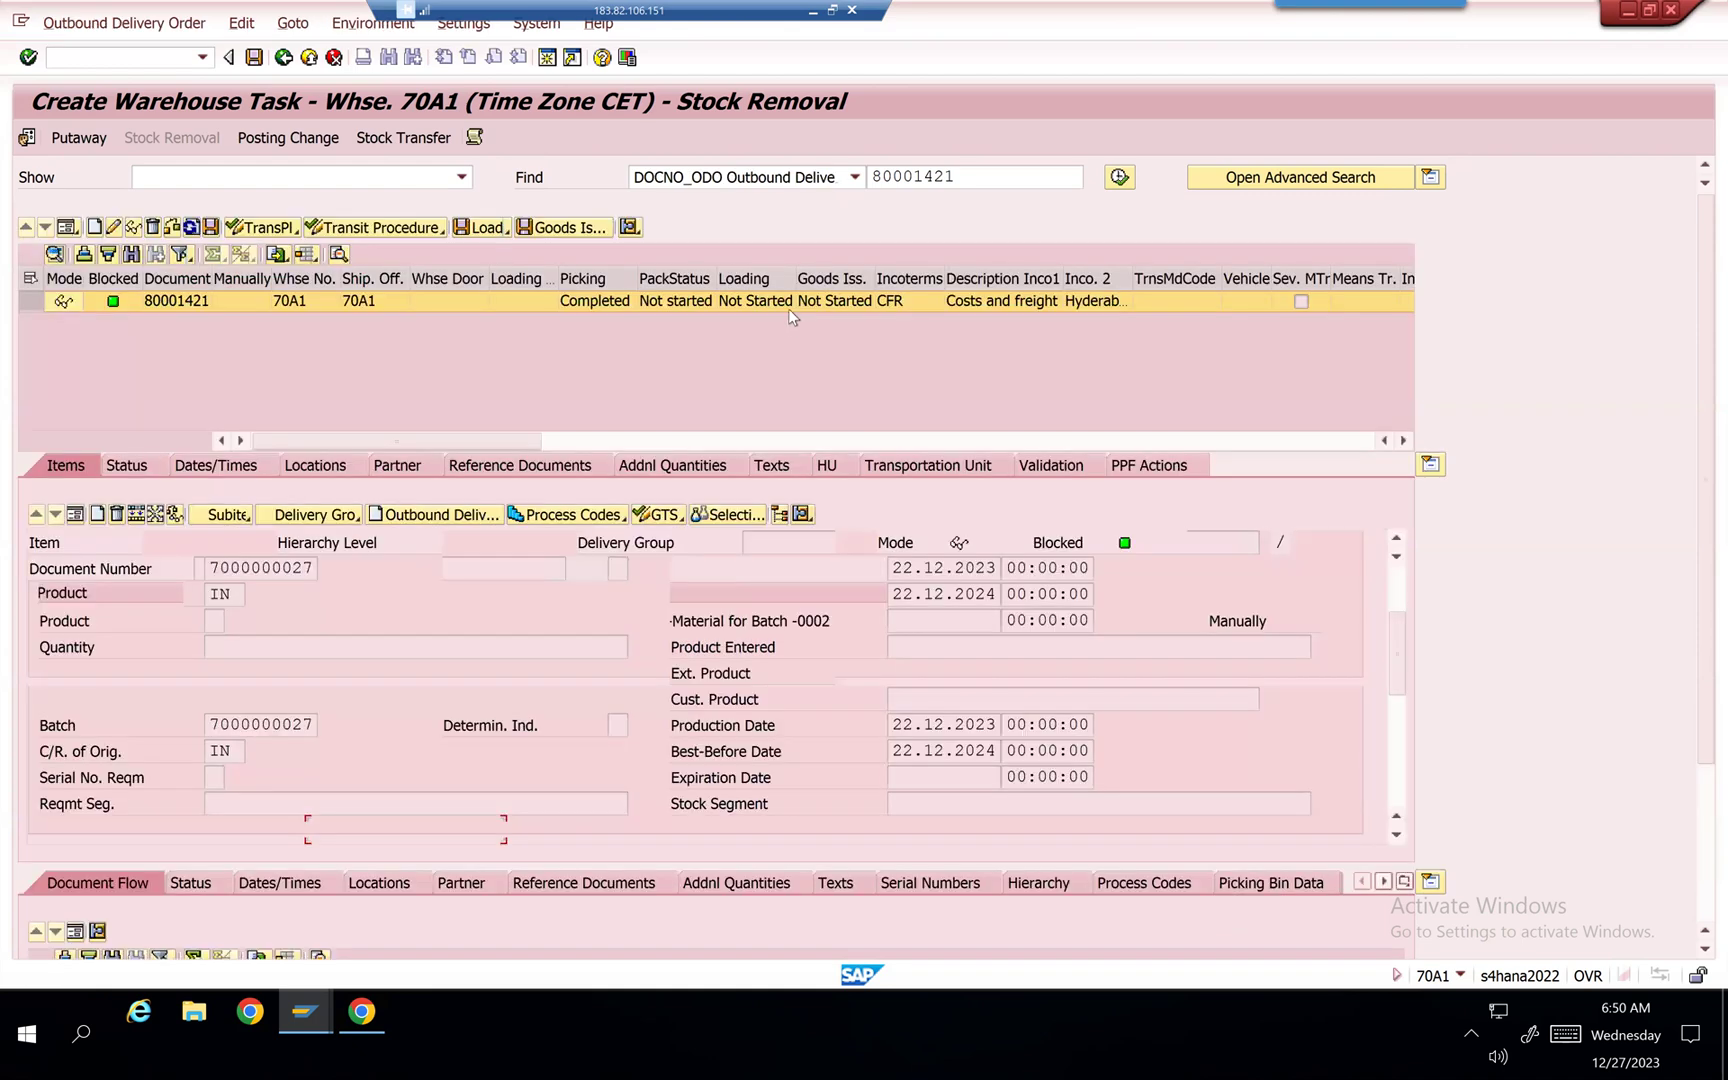
pyautogui.scroll(-3, 548, 252)
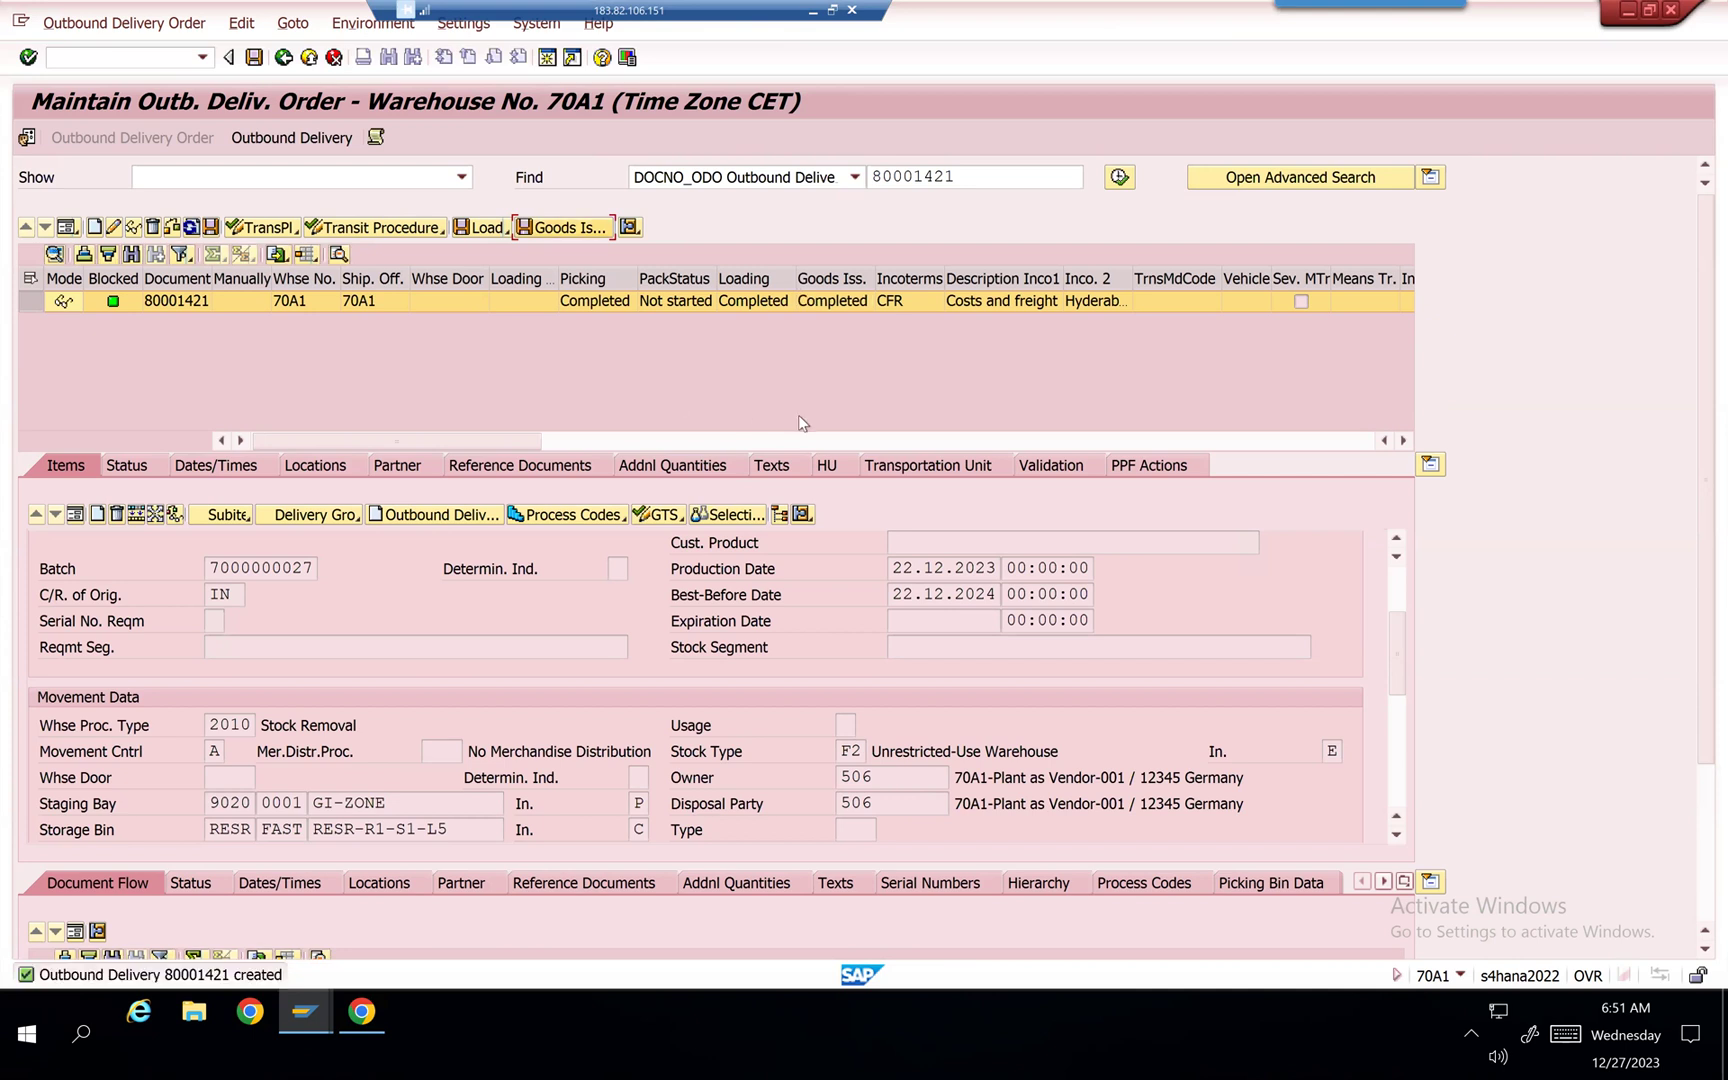
pyautogui.hotkey('alt', 'Tab')
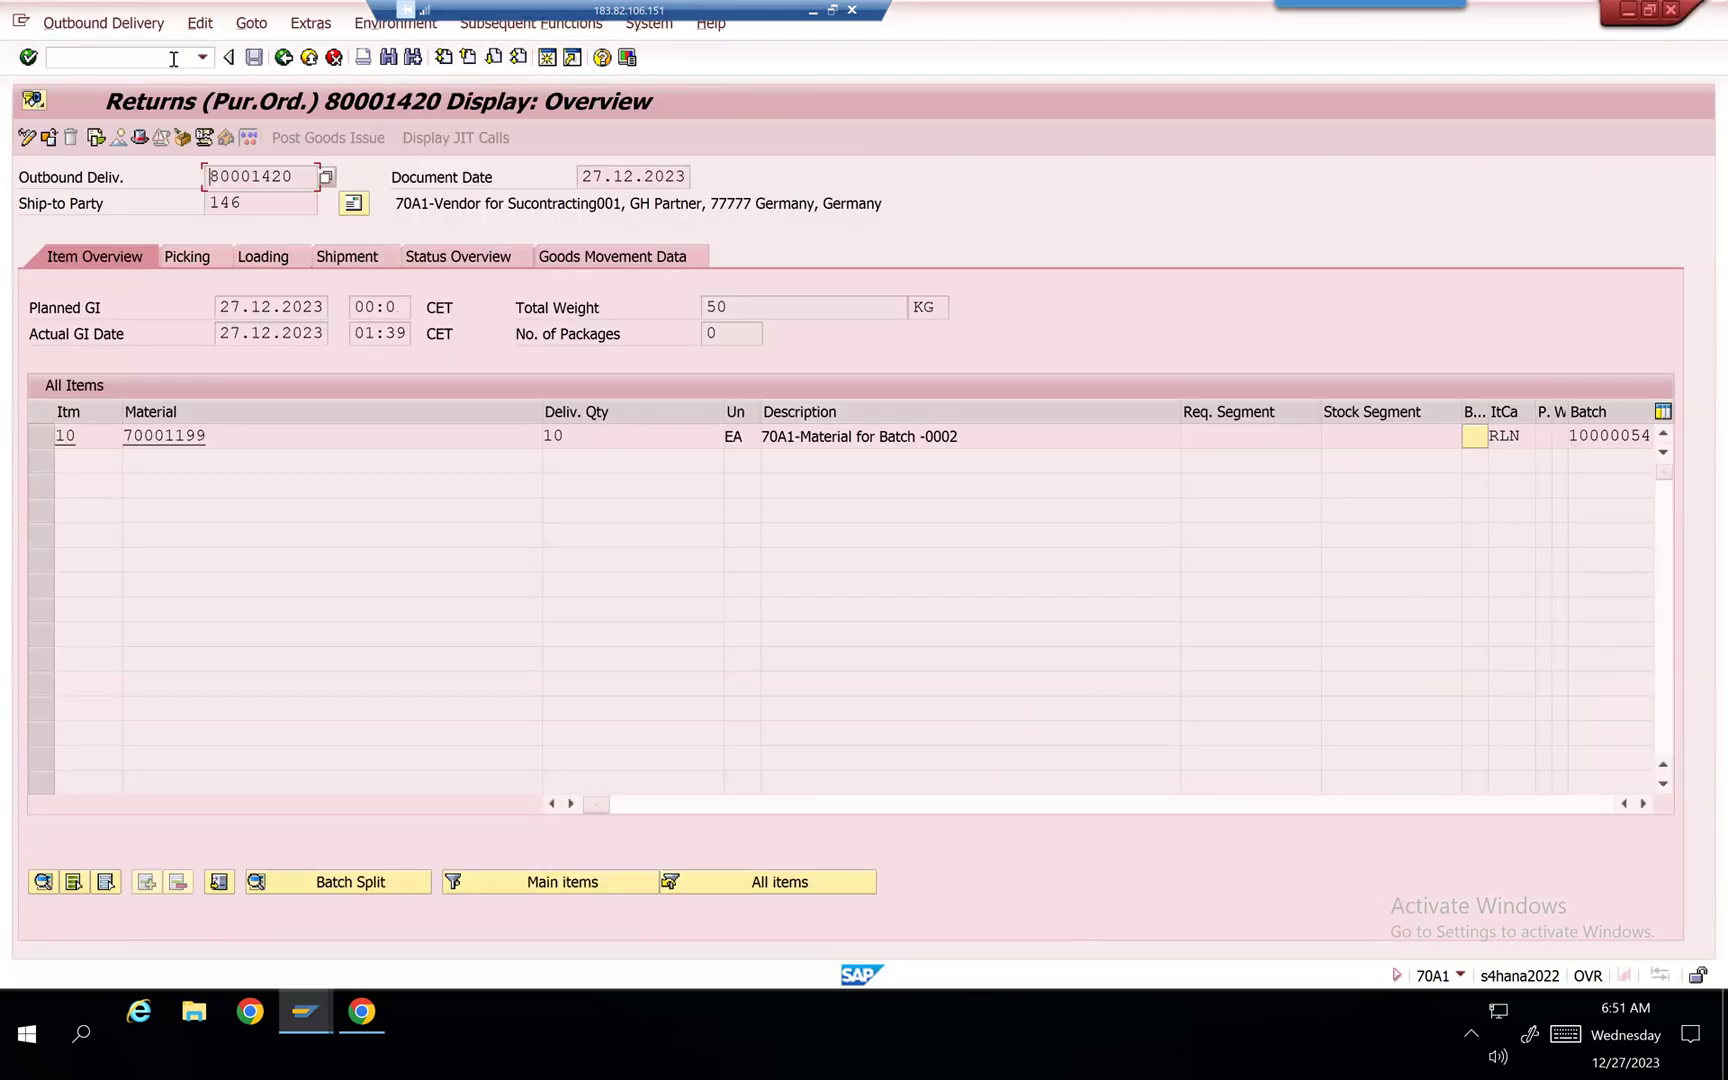
pyautogui.click(172, 59)
pyautogui.write('/nvl03n')
pyautogui.press('Return')
pyautogui.press('Return')
pyautogui.click(96, 137)
pyautogui.click(350, 281)
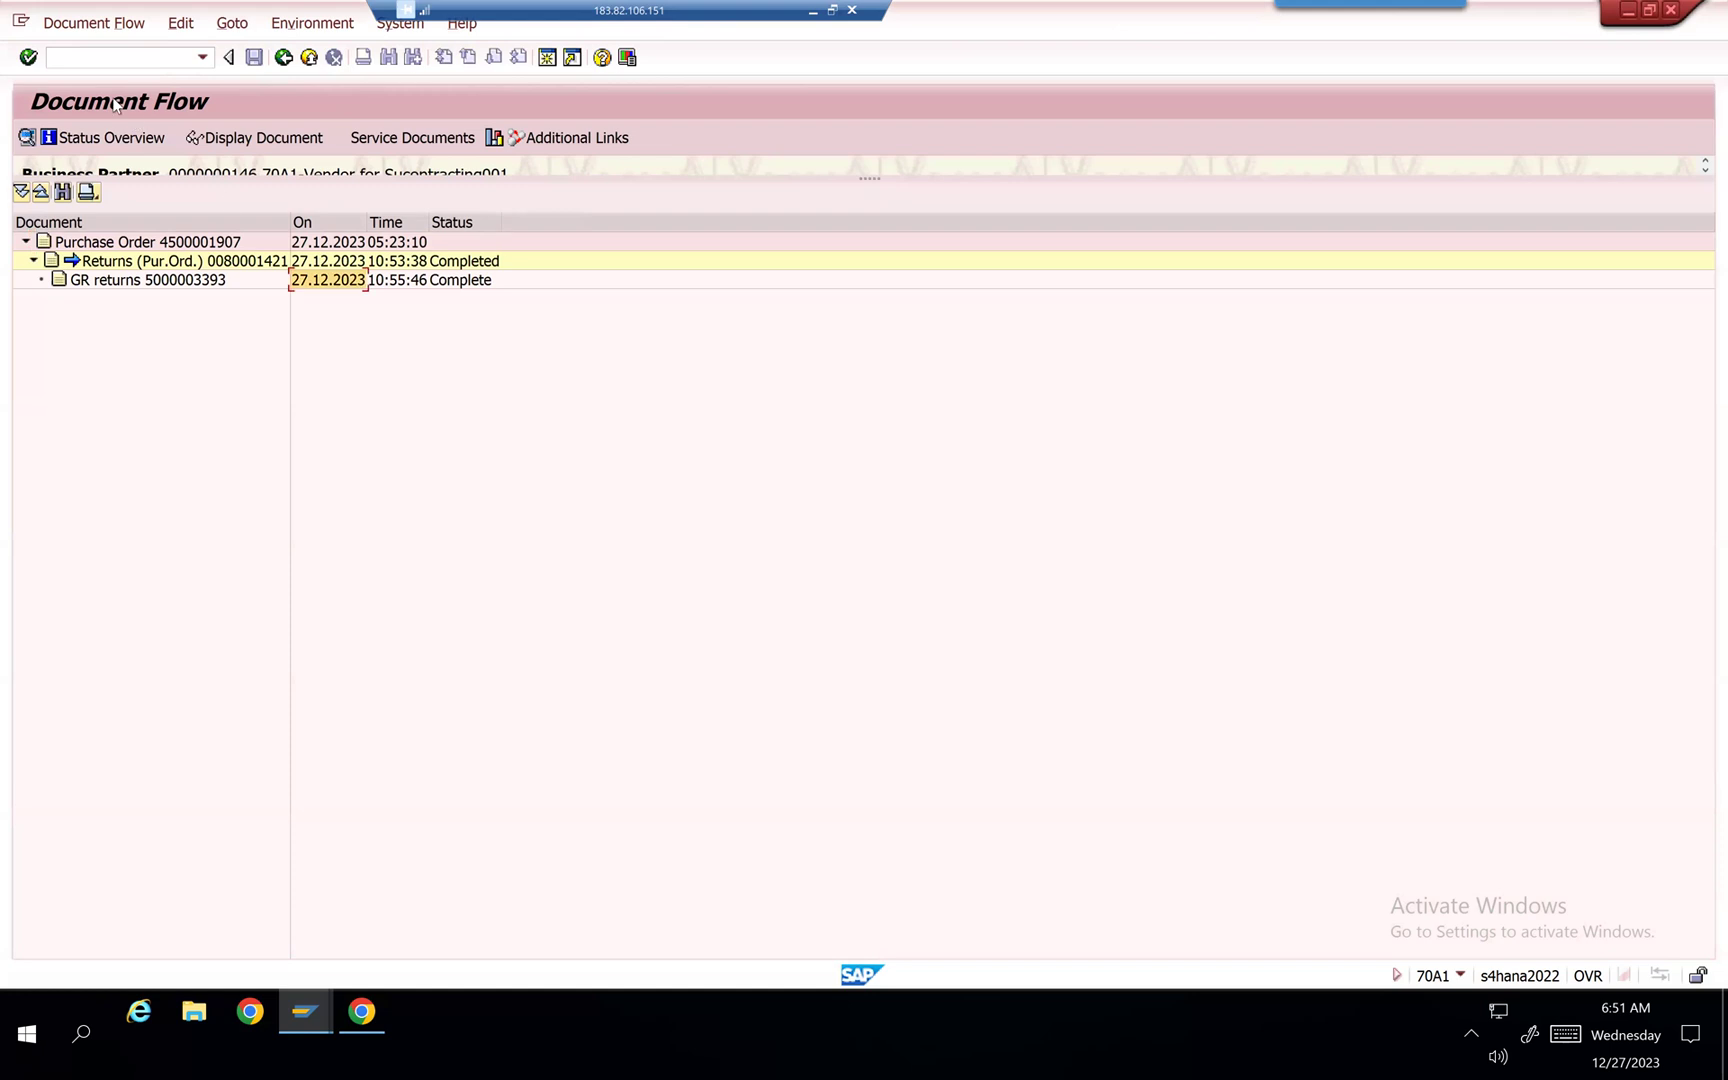
# Step: Start the MMBE stock overview for material 70001199 in plant 70A1
pyautogui.click(70, 58)
pyautogui.write('/nmmbe')
pyautogui.press('Return')
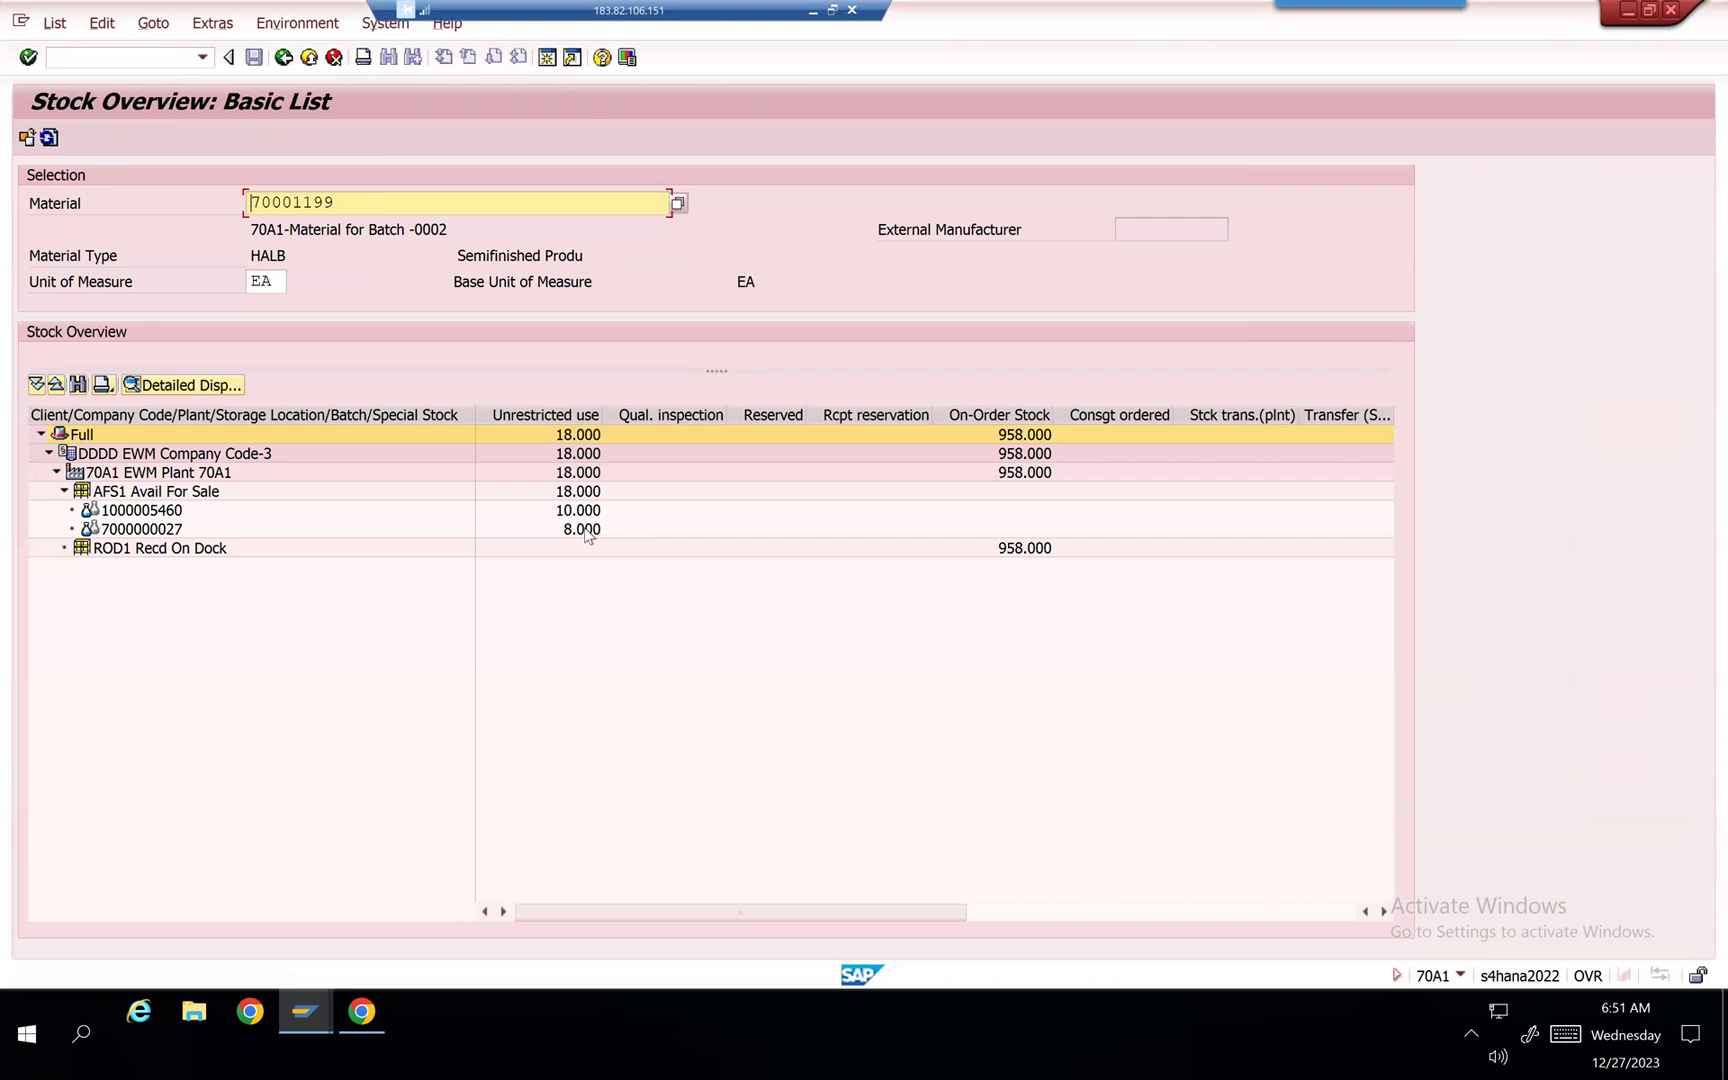
pyautogui.click(142, 529)
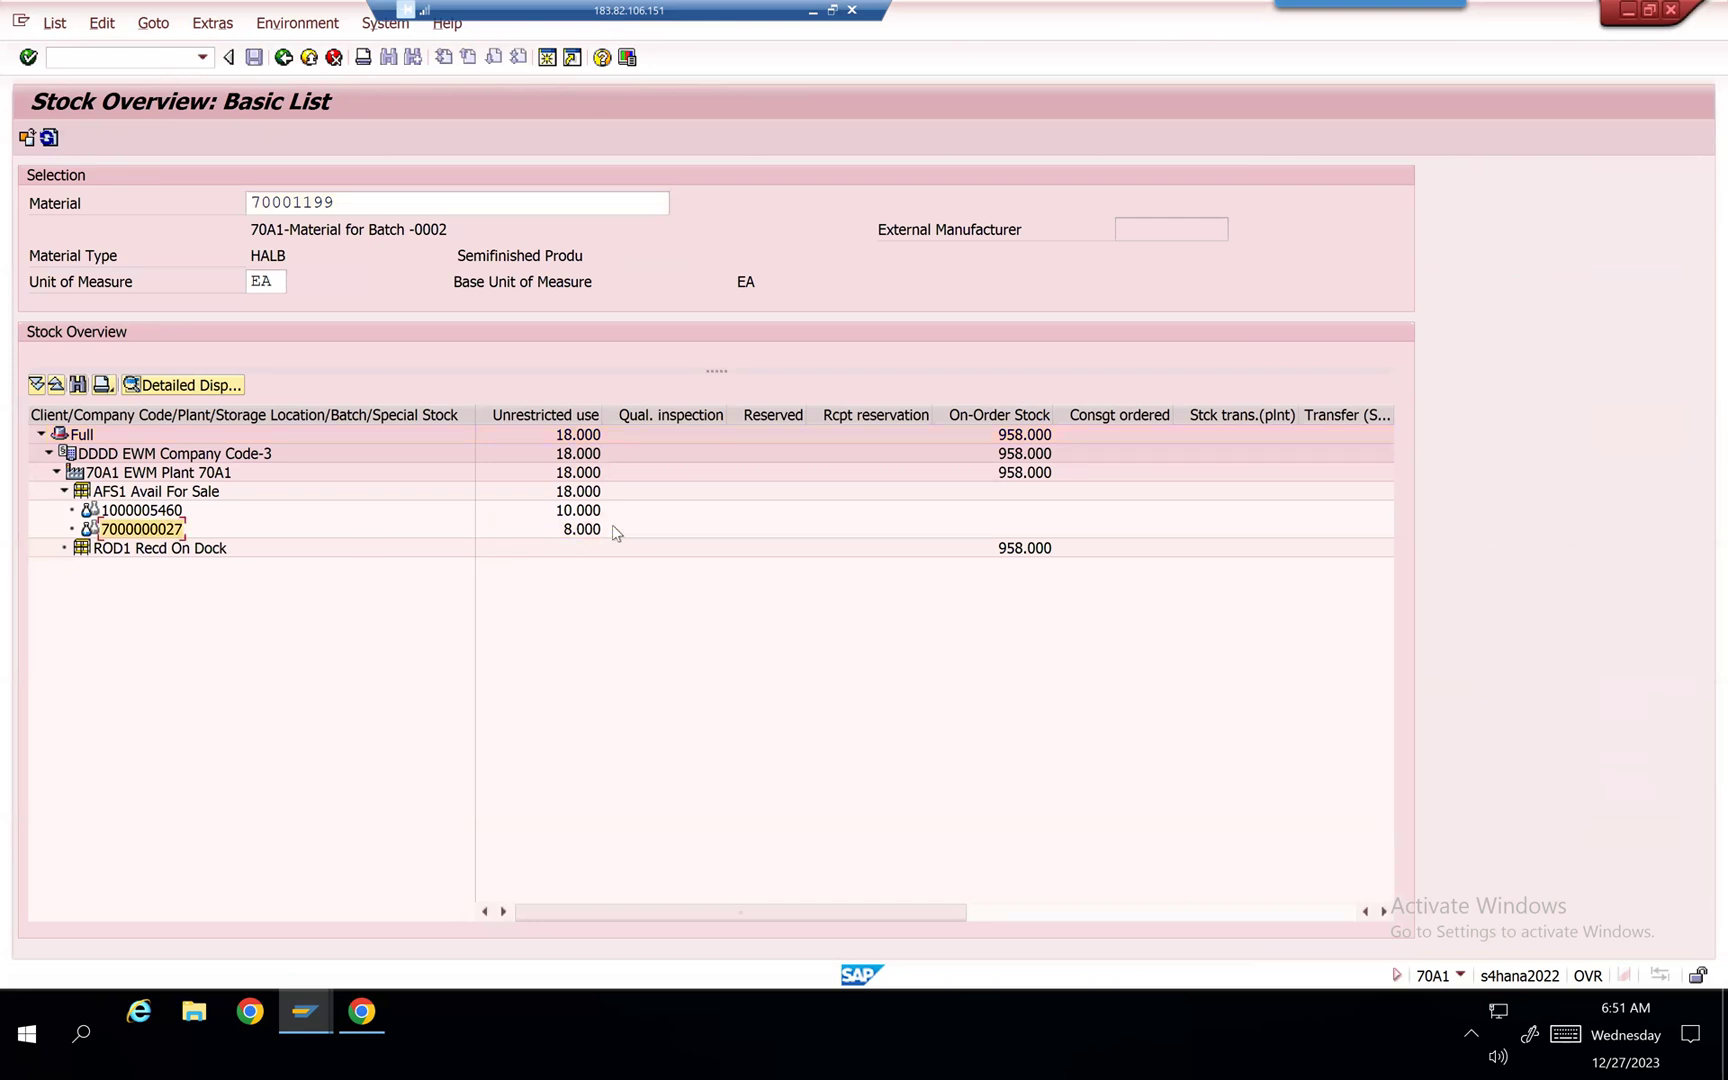
pyautogui.click(587, 530)
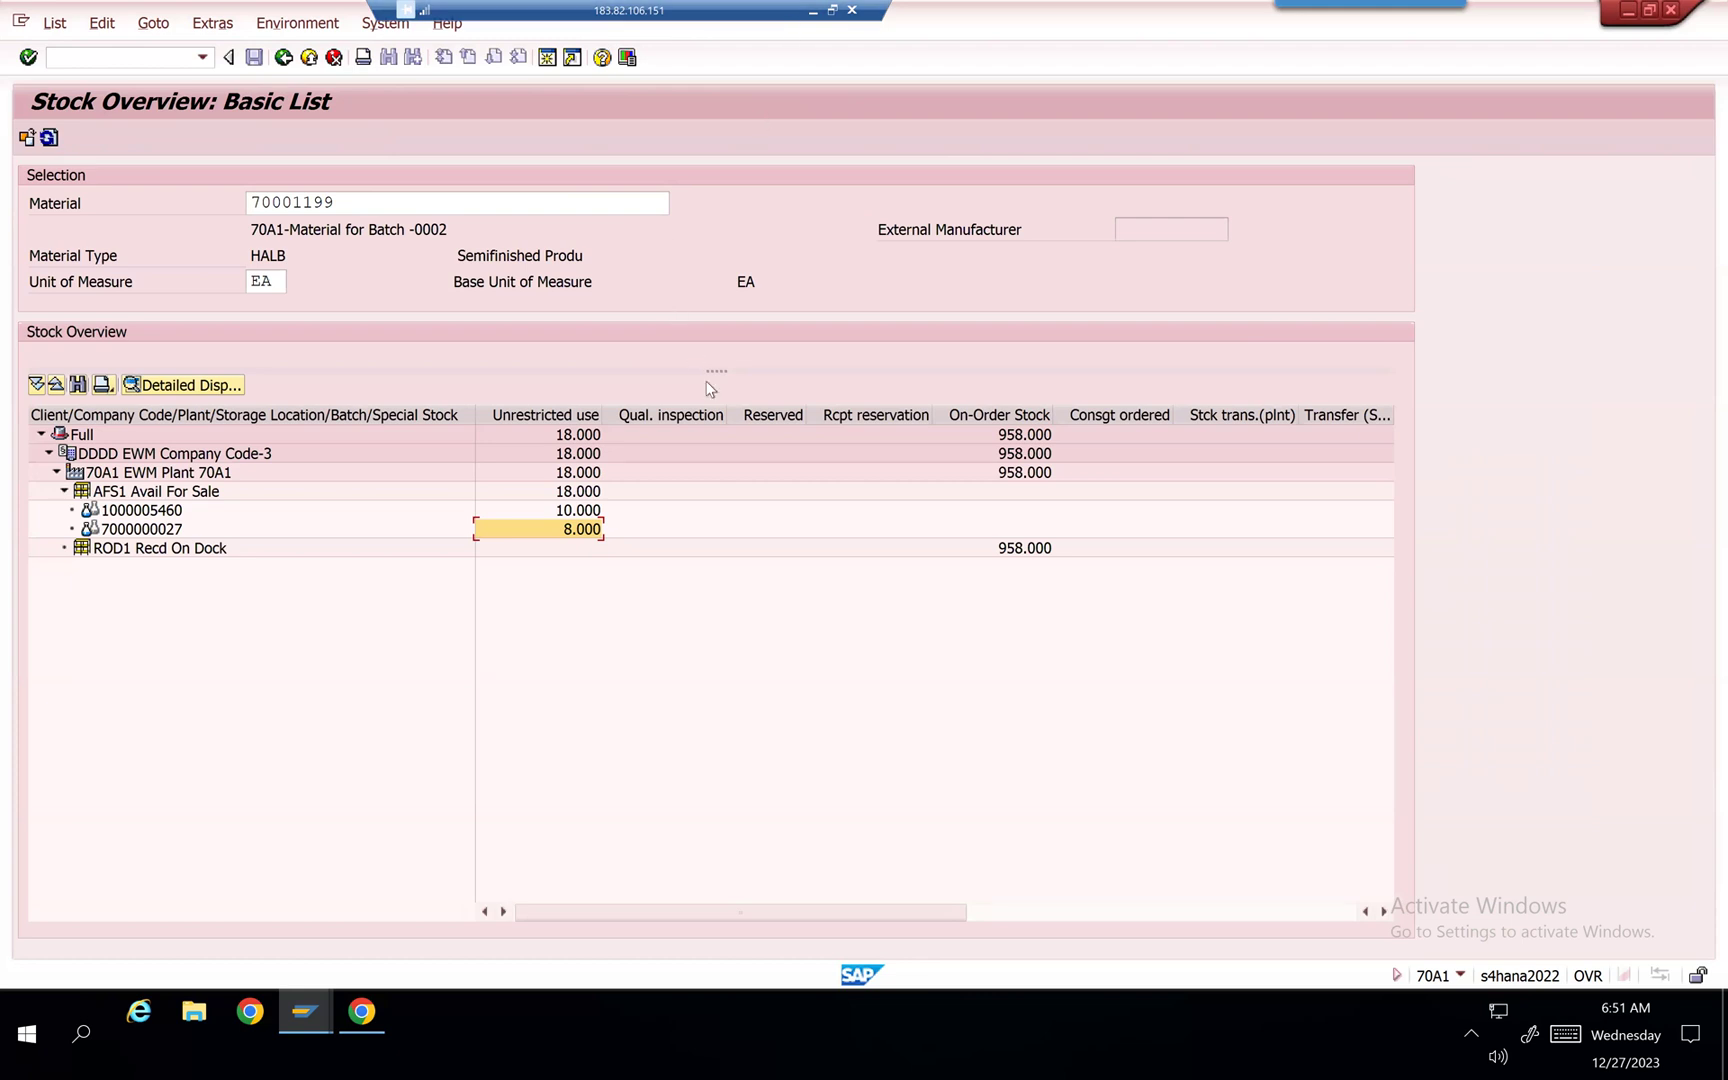
pyautogui.press('F10')
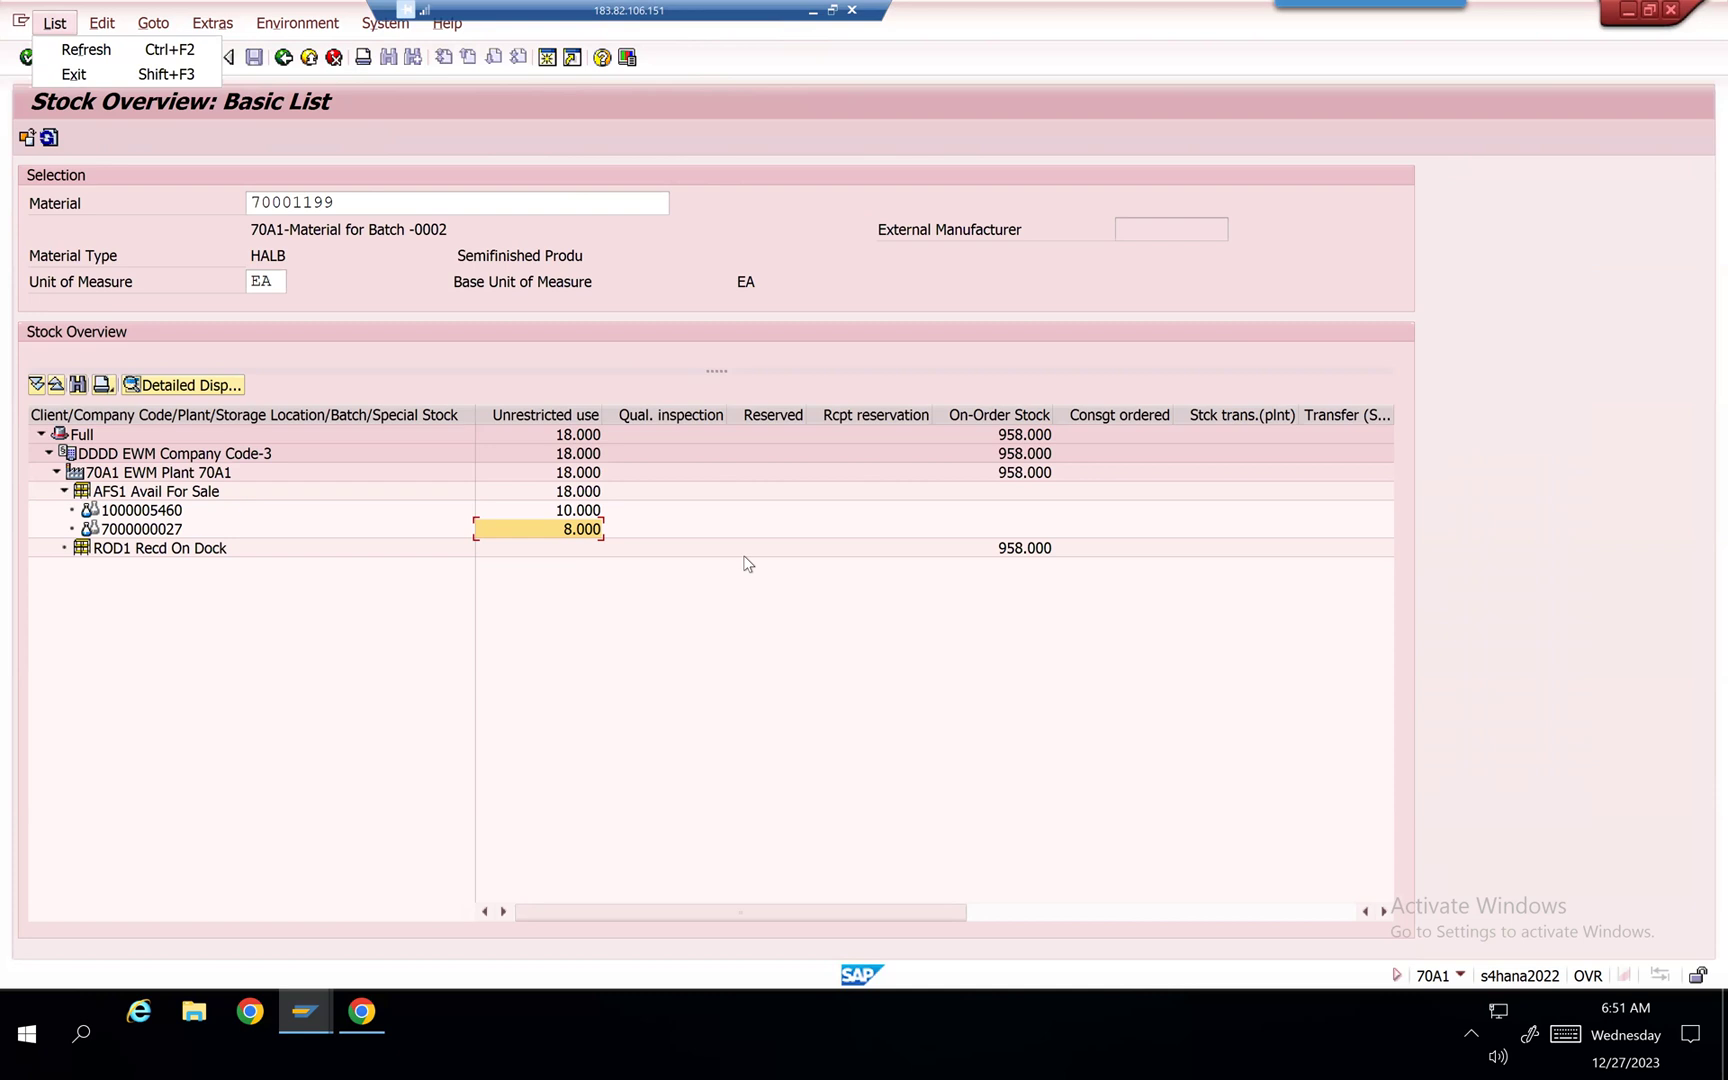
pyautogui.hotkey('alt', 'Tab')
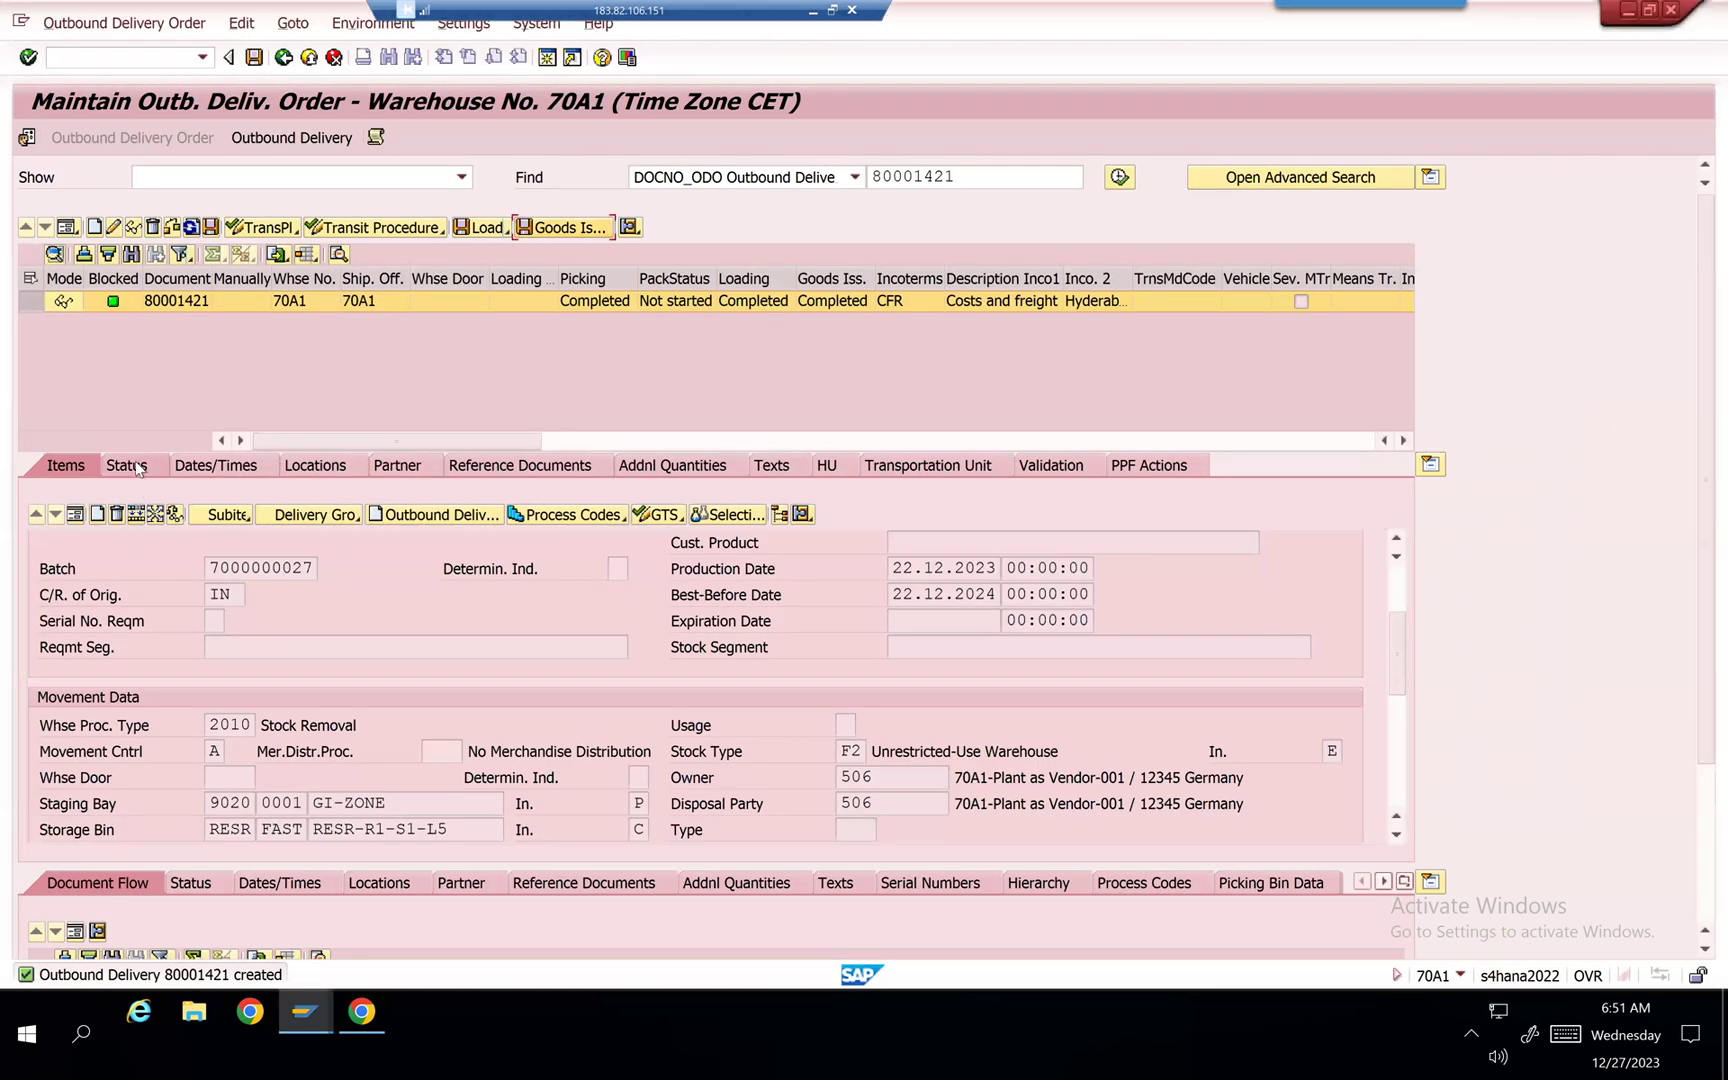
# Step: Reload delivery 80001421 and check header type OUTB and item type Return to Vendor
pyautogui.click(1018, 177)
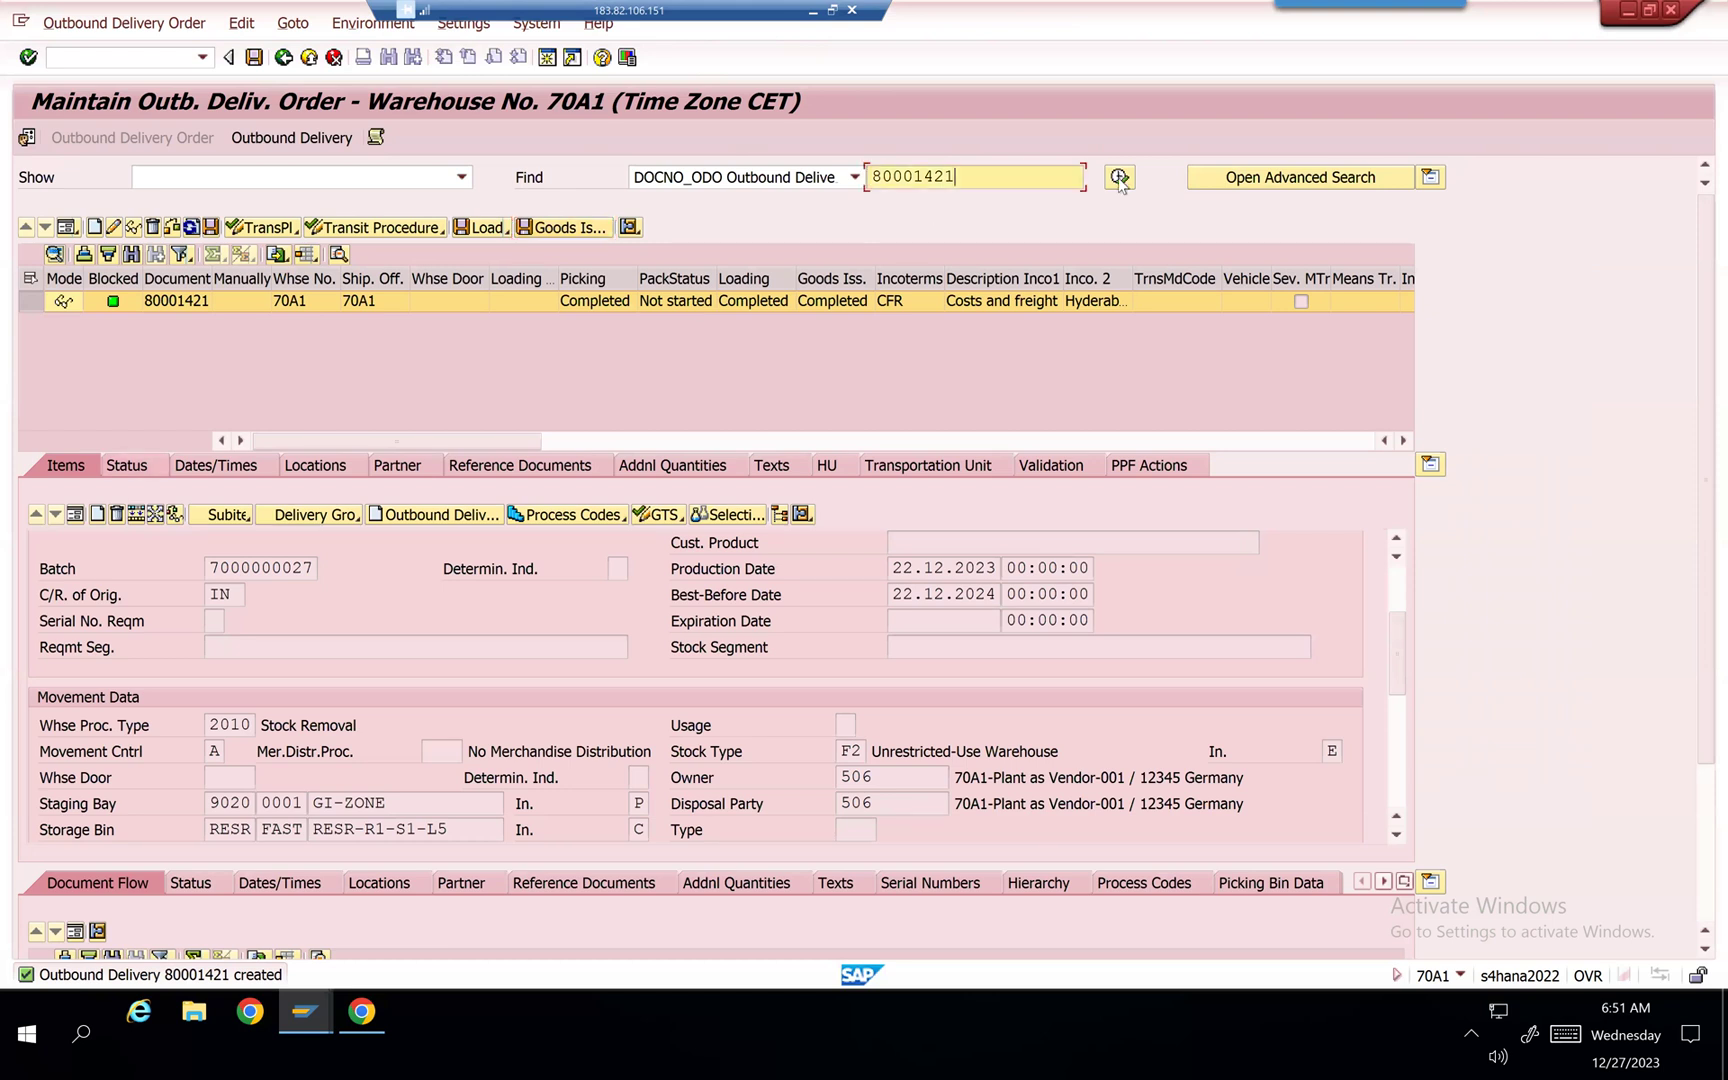
pyautogui.press('Return')
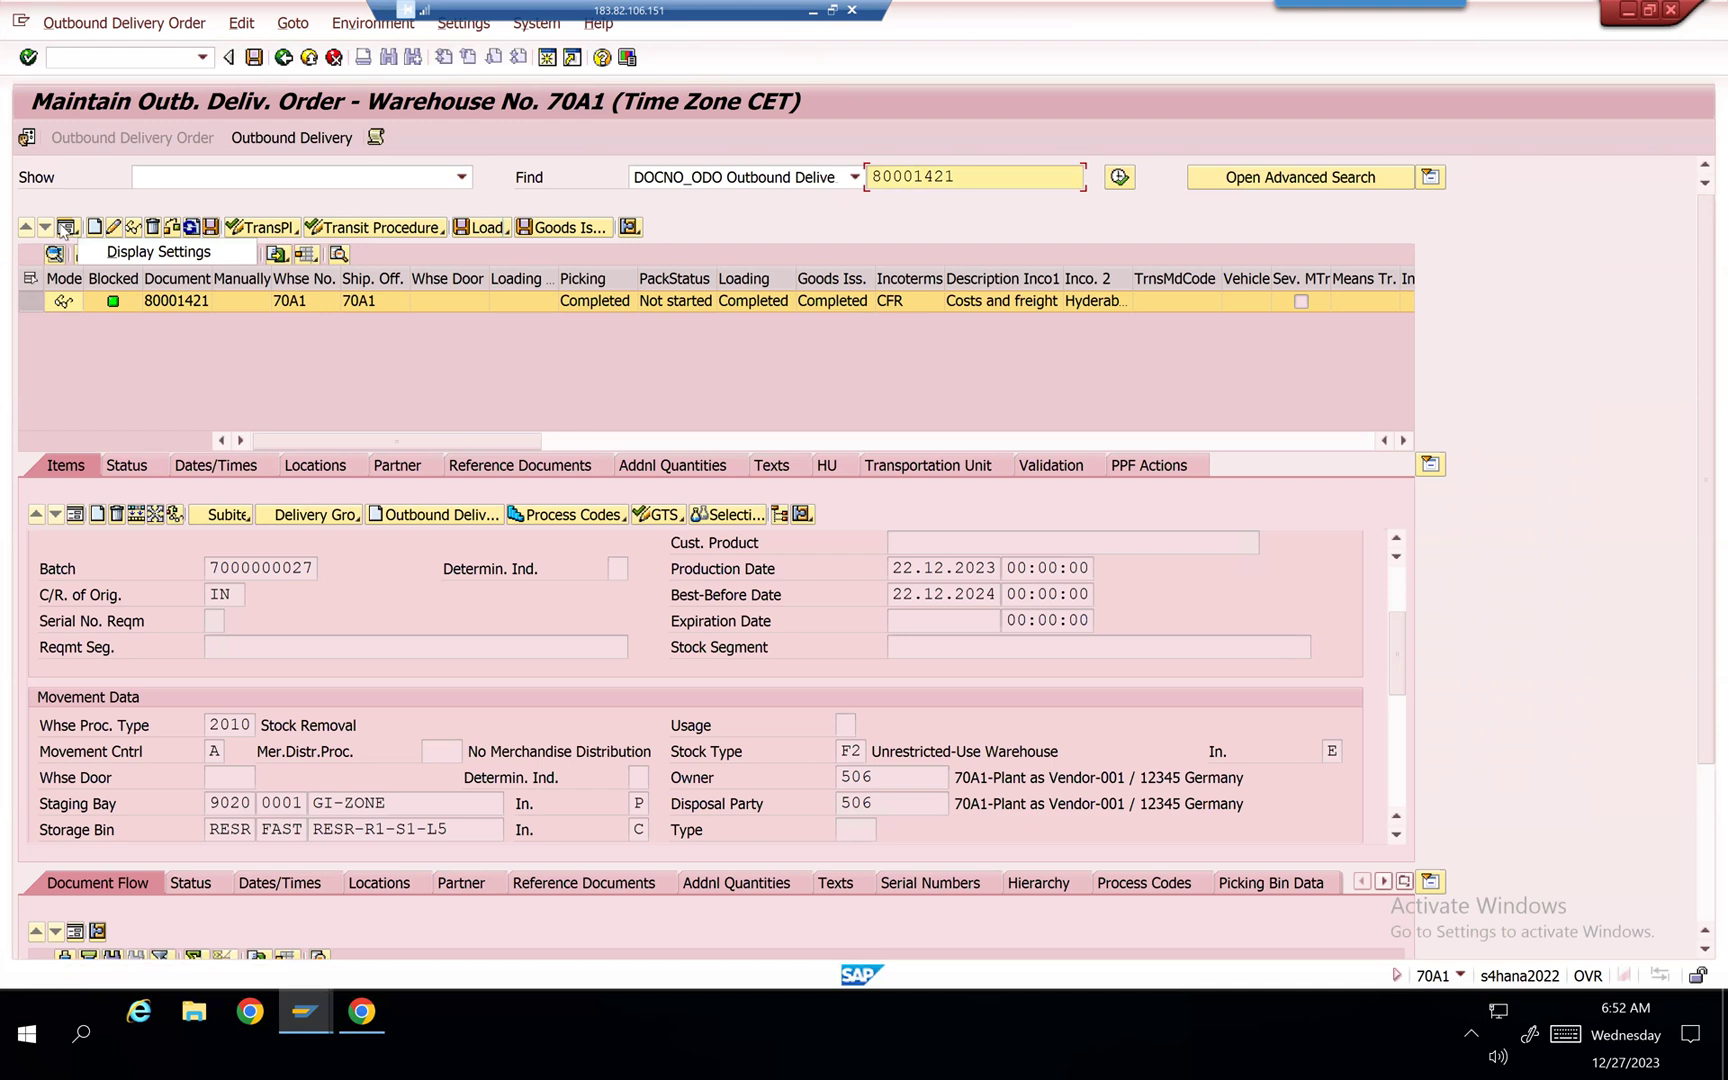
pyautogui.click(66, 228)
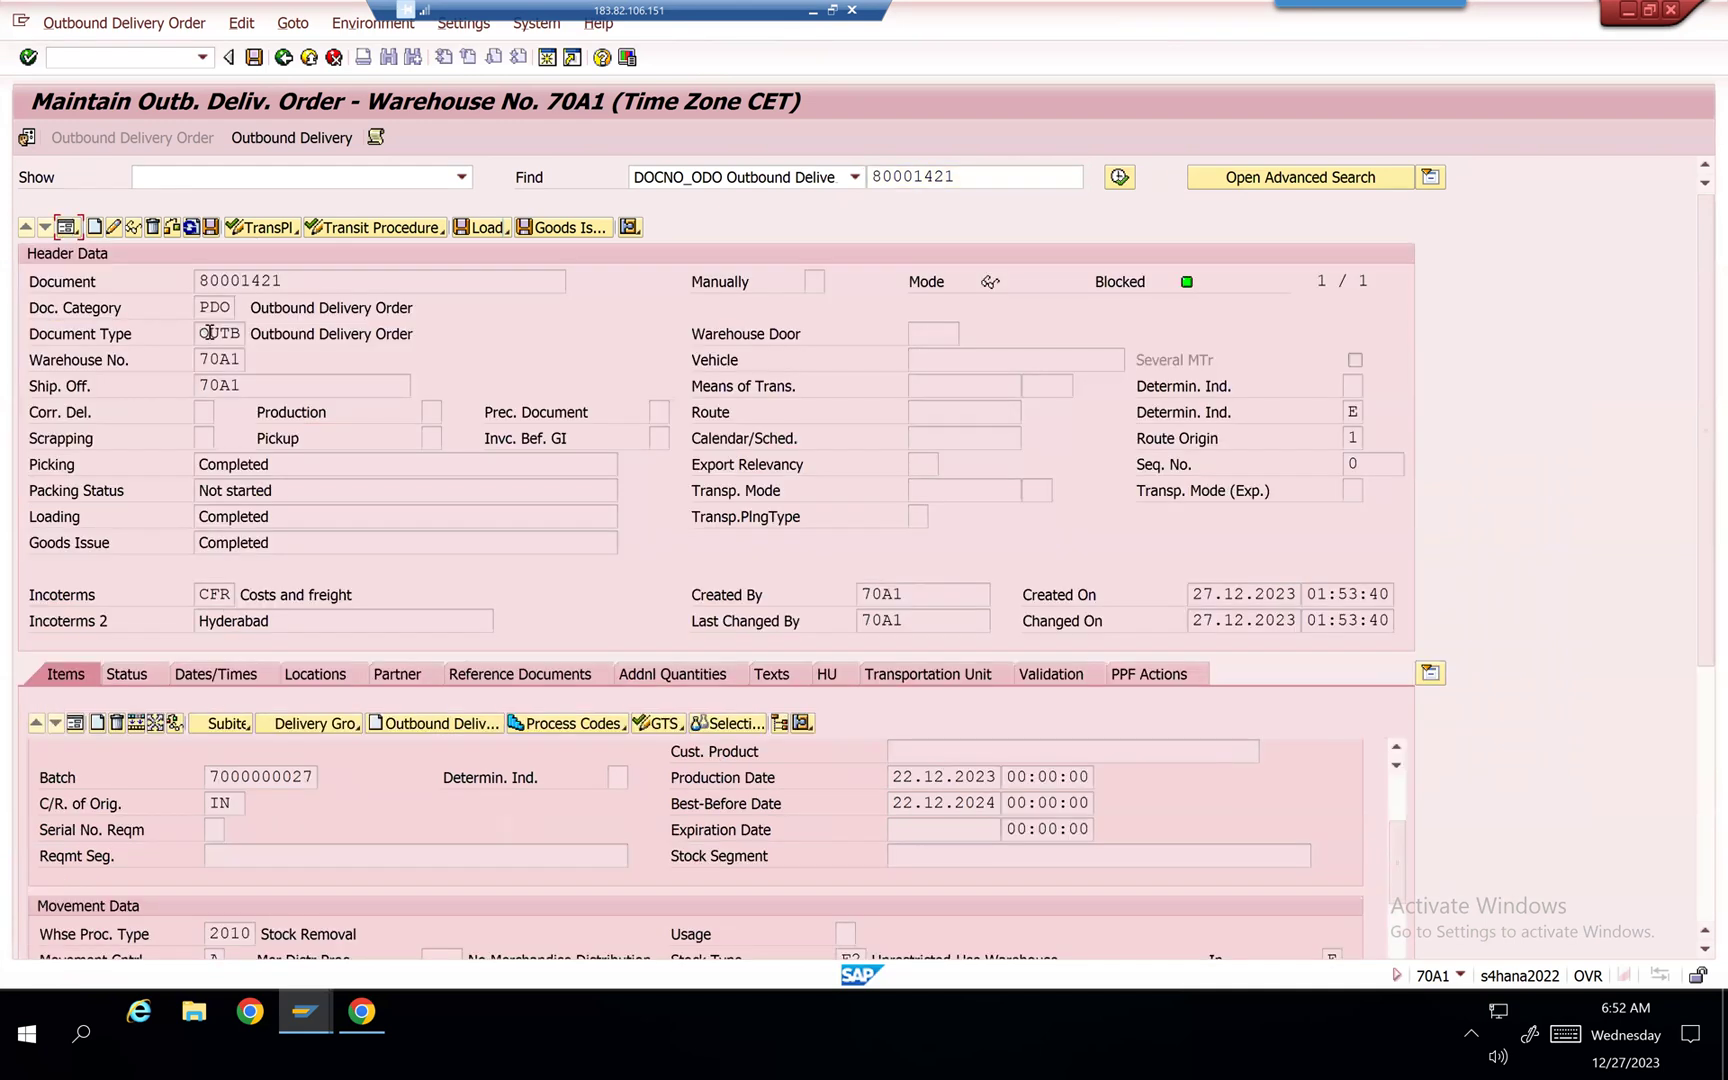
pyautogui.click(210, 333)
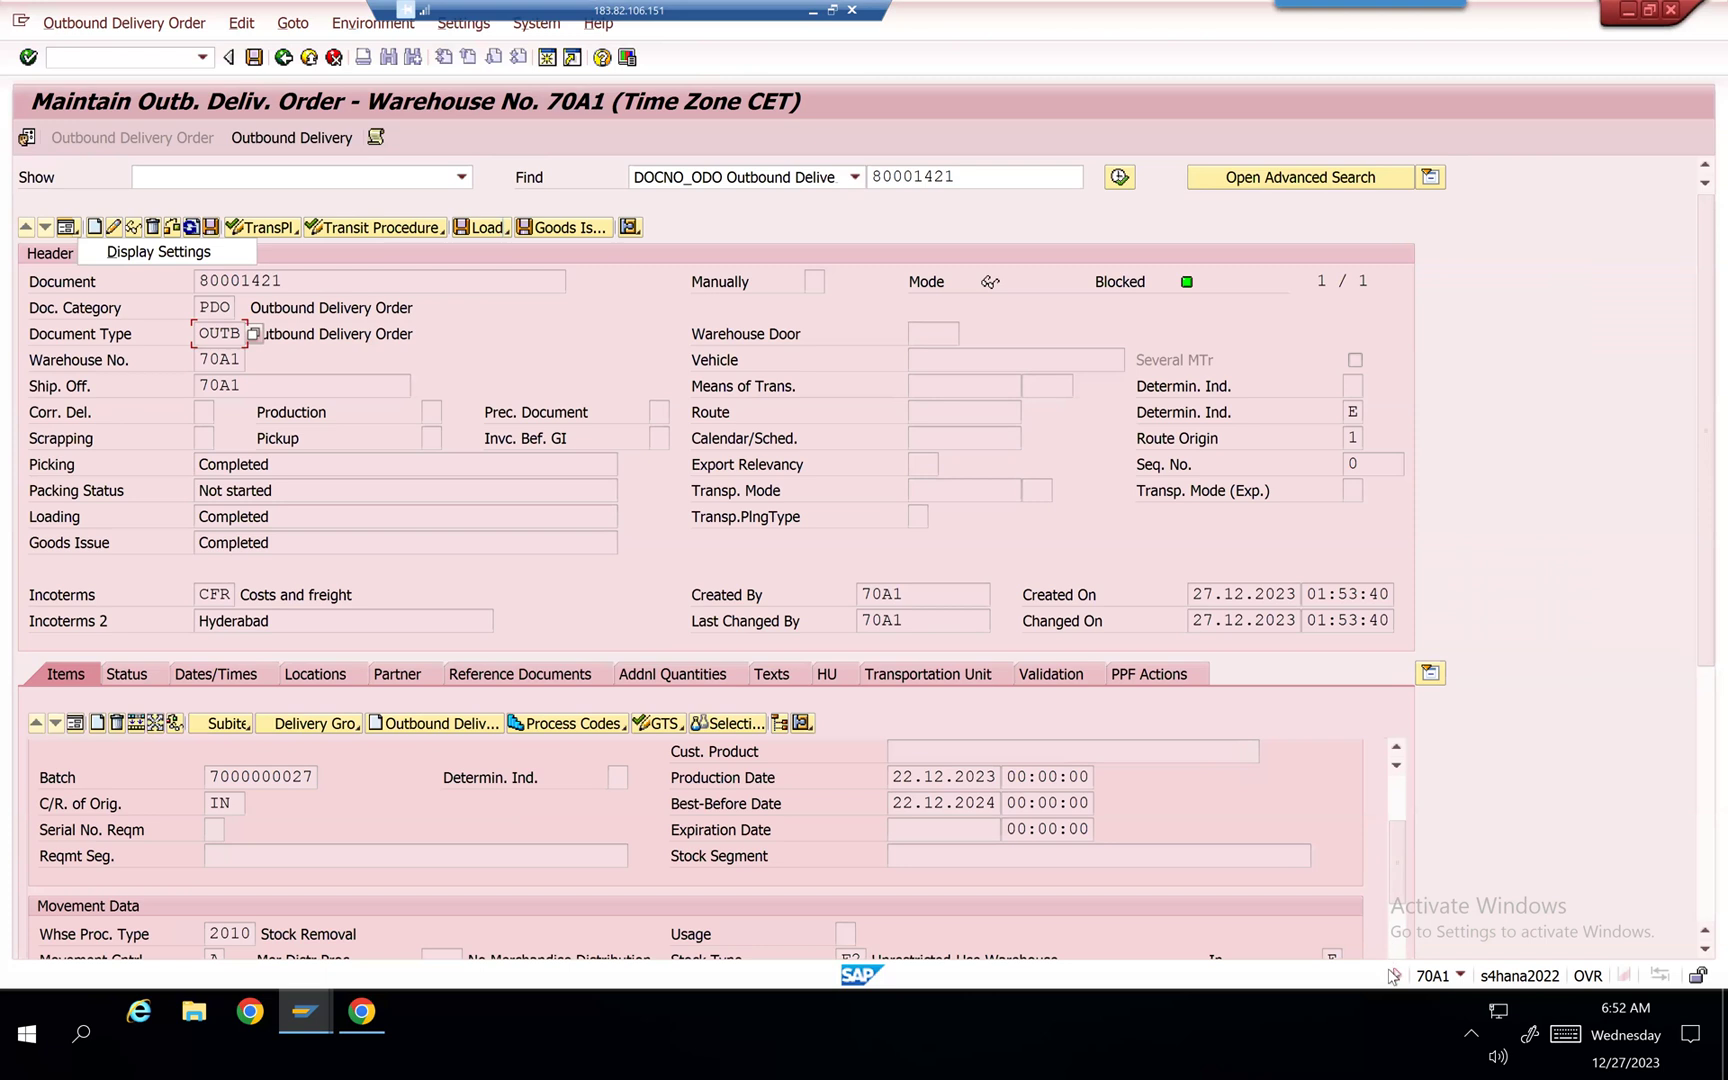
pyautogui.scroll(-5, 1200, 880)
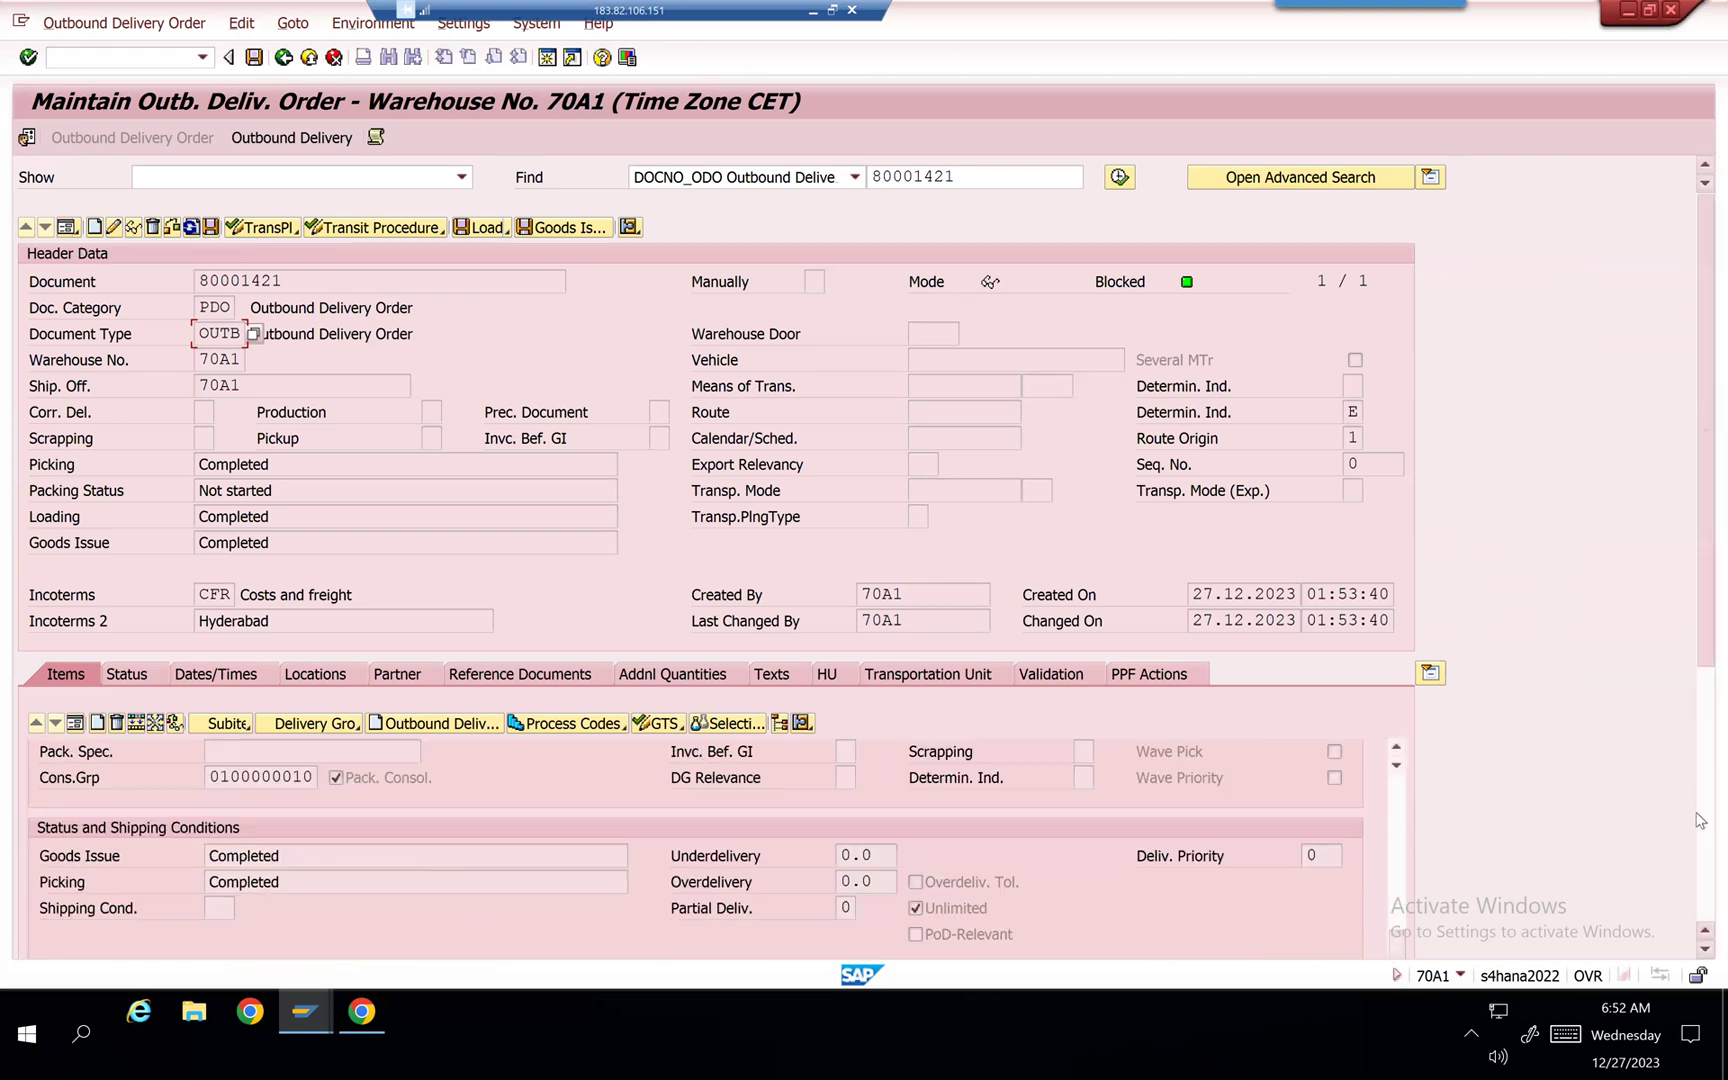
pyautogui.scroll(-8, 1700, 873)
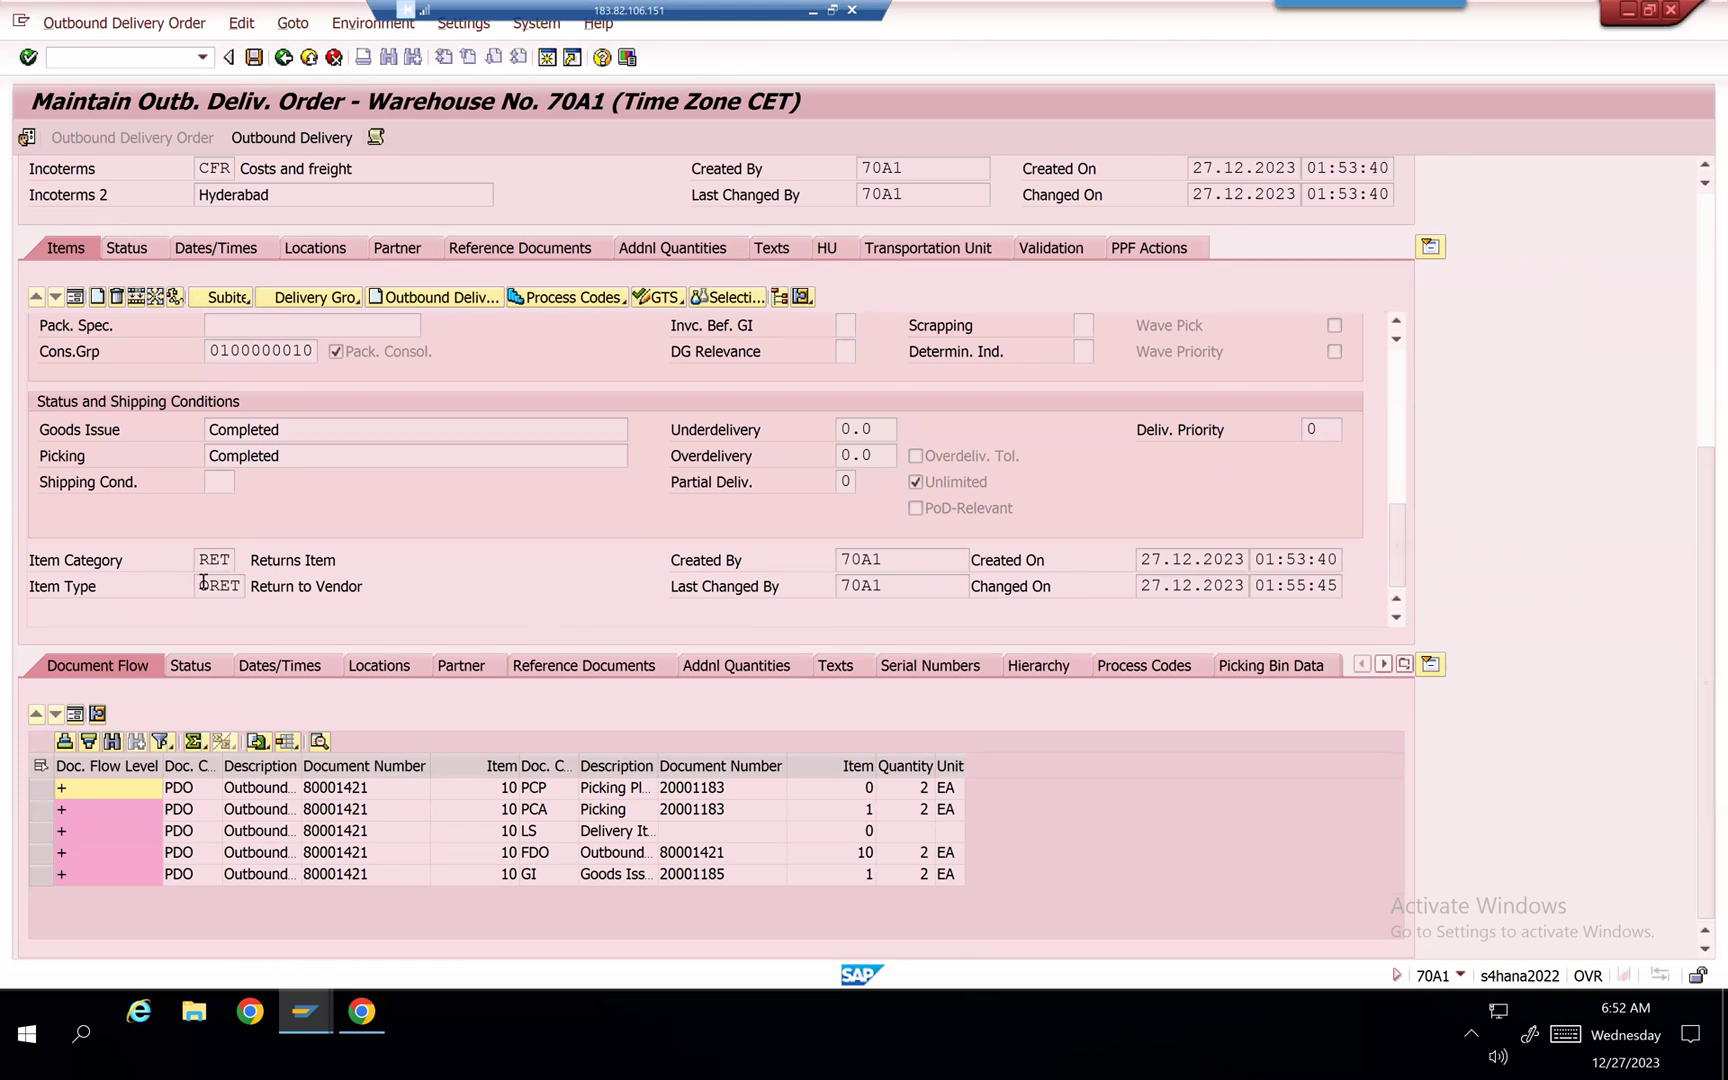
pyautogui.click(390, 587)
# Step: Review the document flow showing goods issue 20001185, then save and exit the delivery
pyautogui.click(1395, 375)
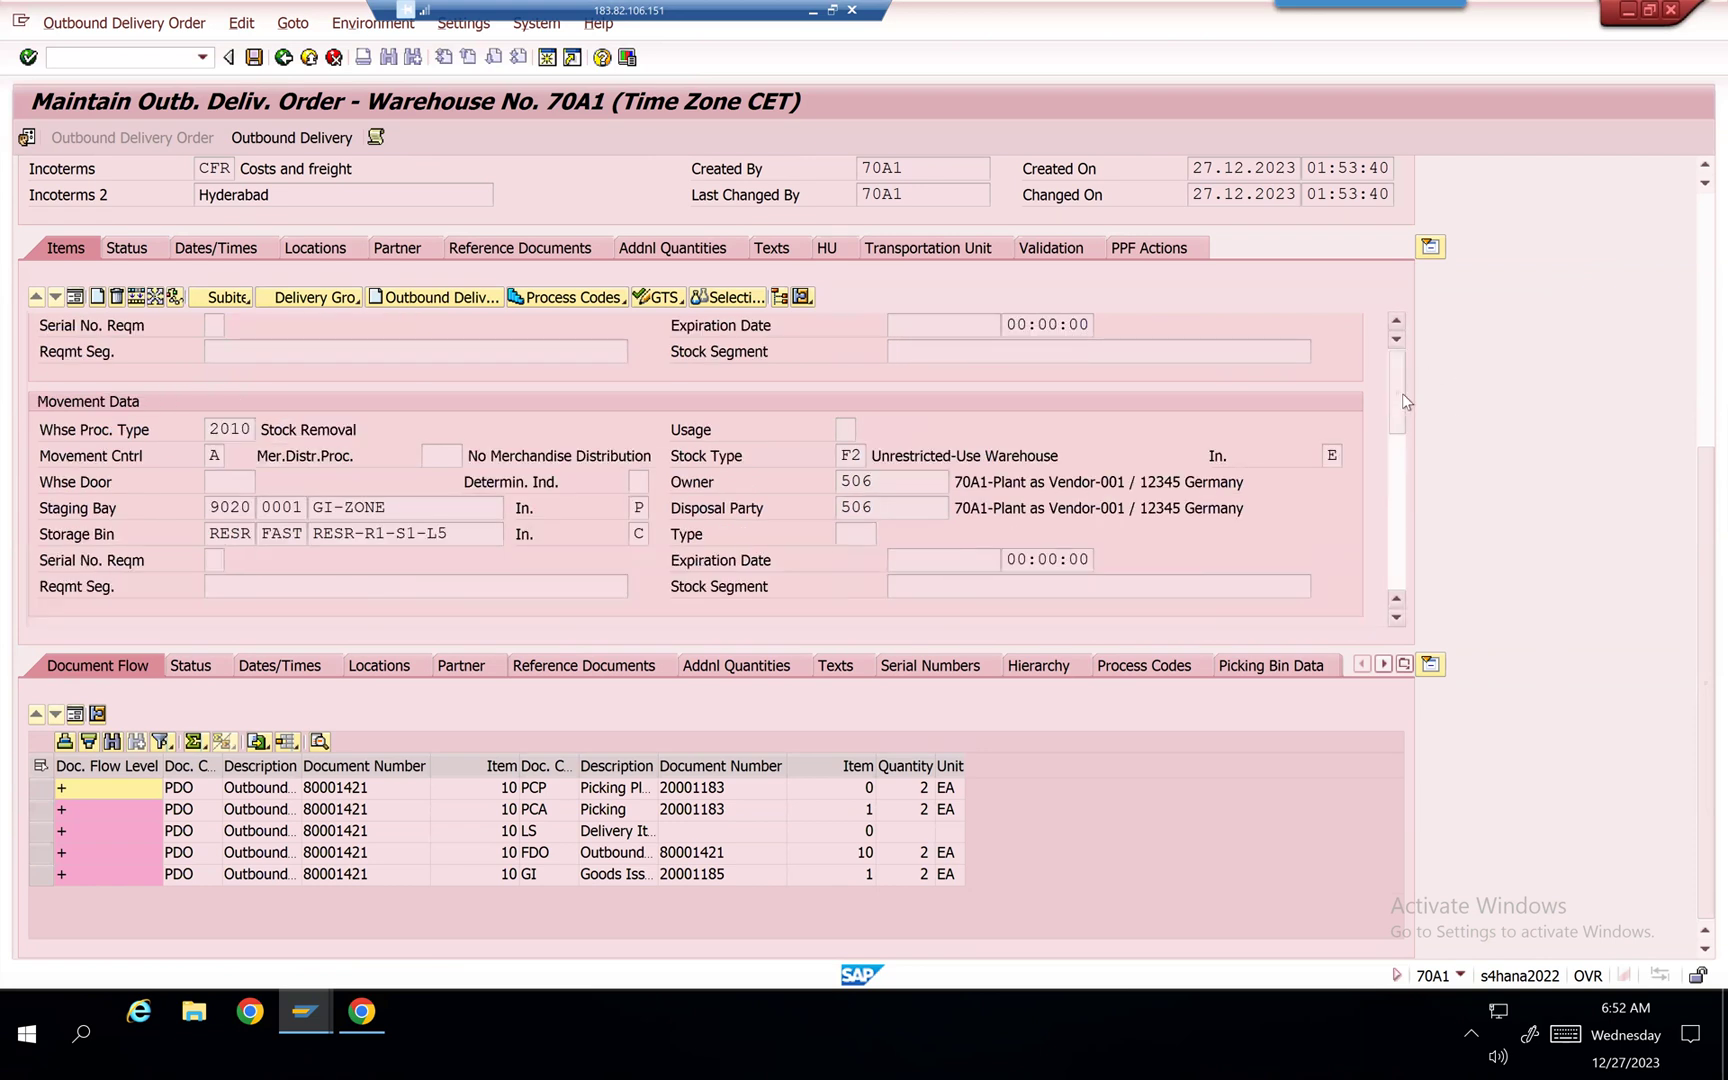
pyautogui.click(1403, 398)
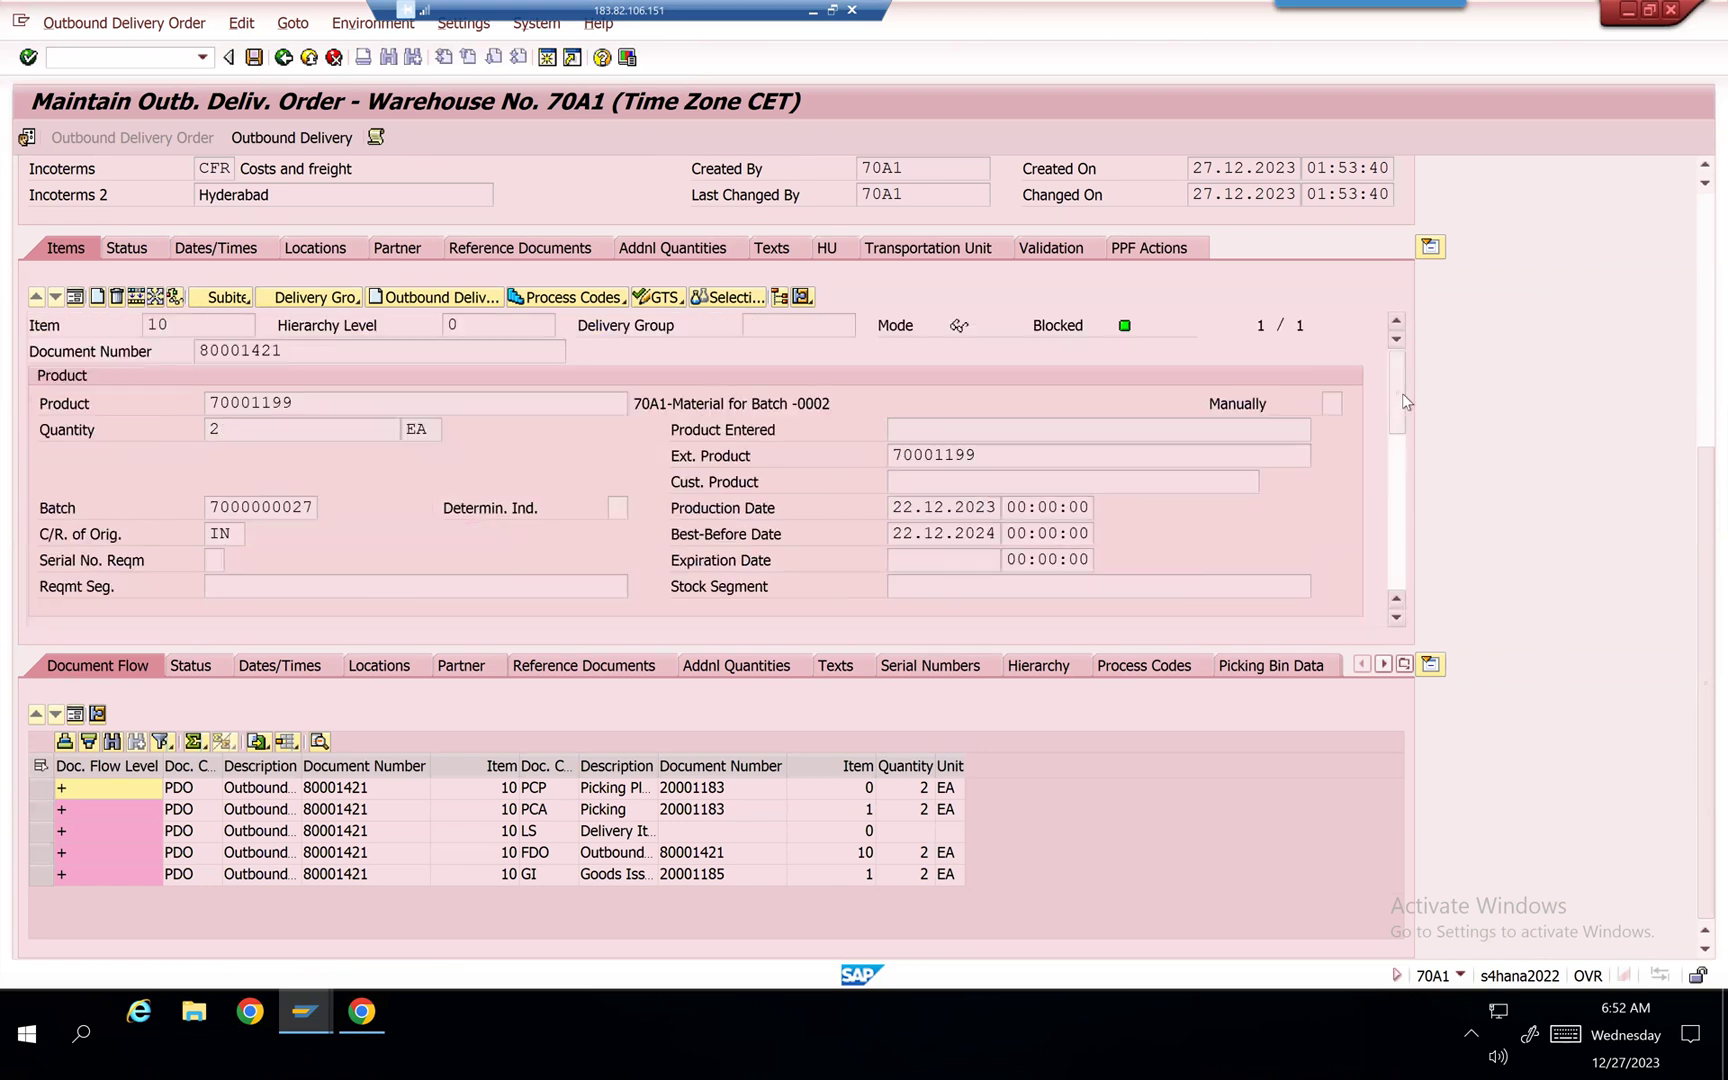
pyautogui.click(1700, 250)
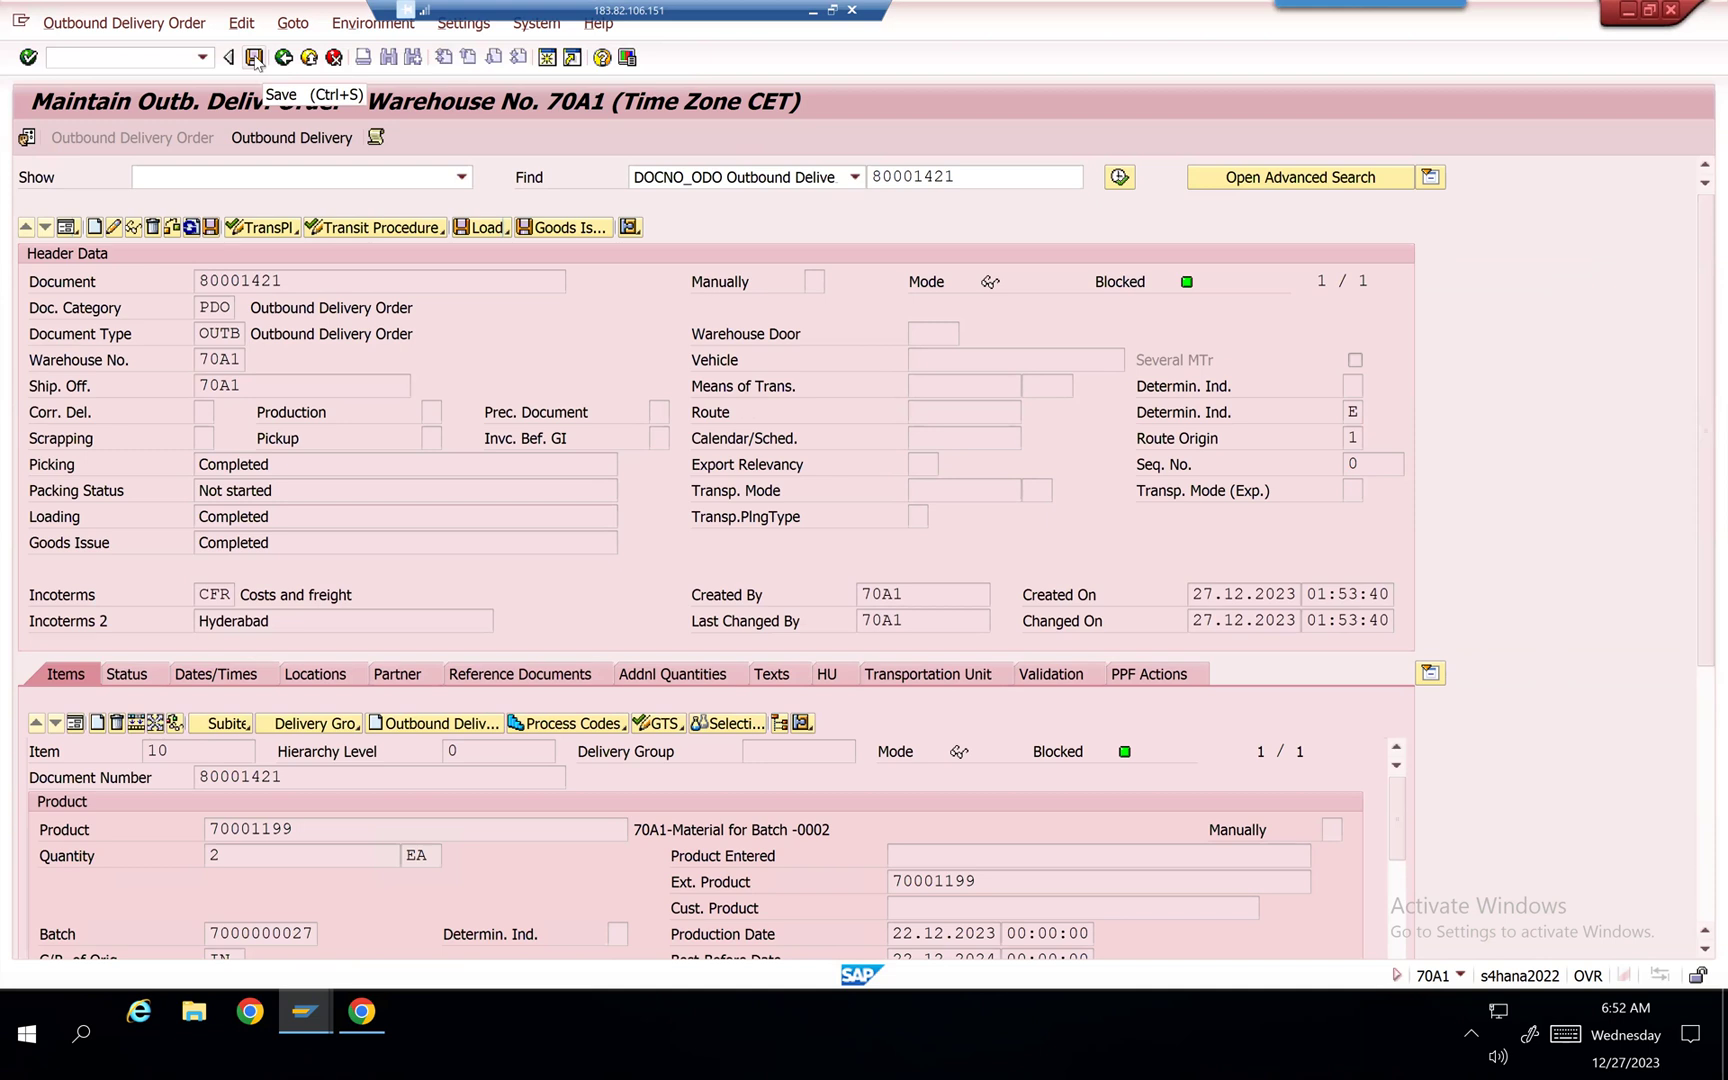
pyautogui.click(255, 59)
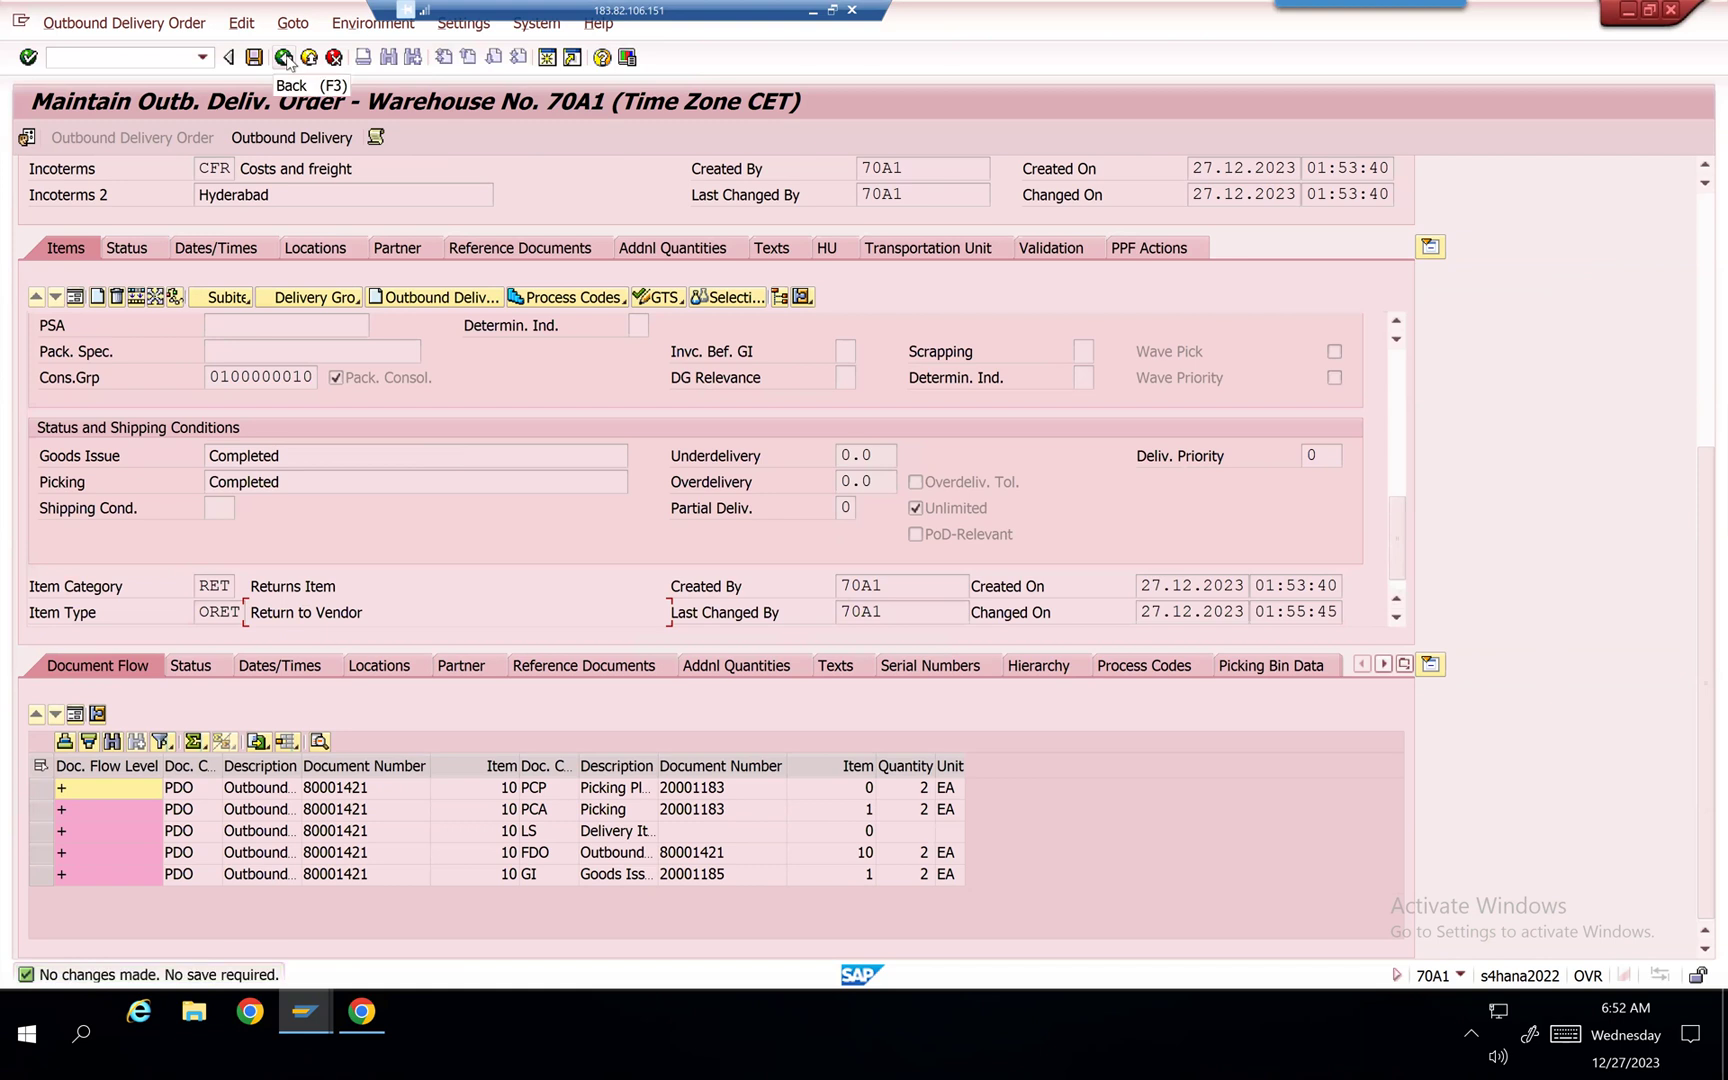
pyautogui.click(286, 59)
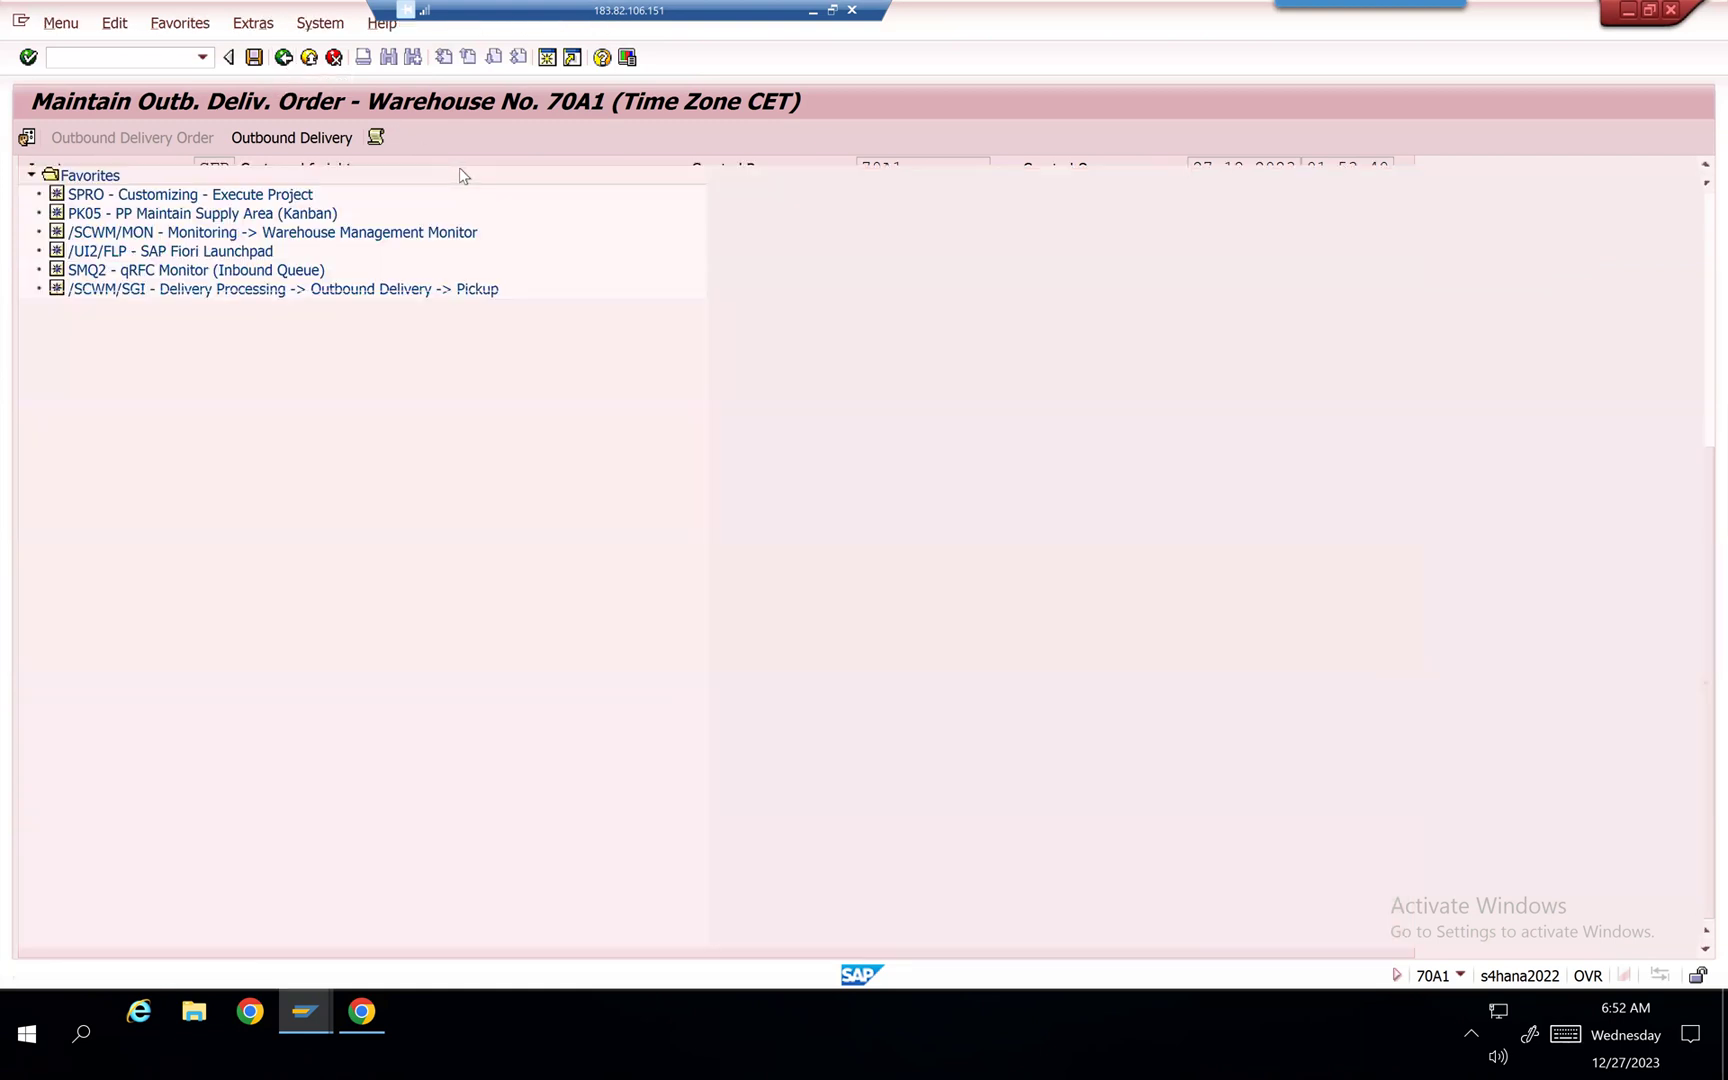